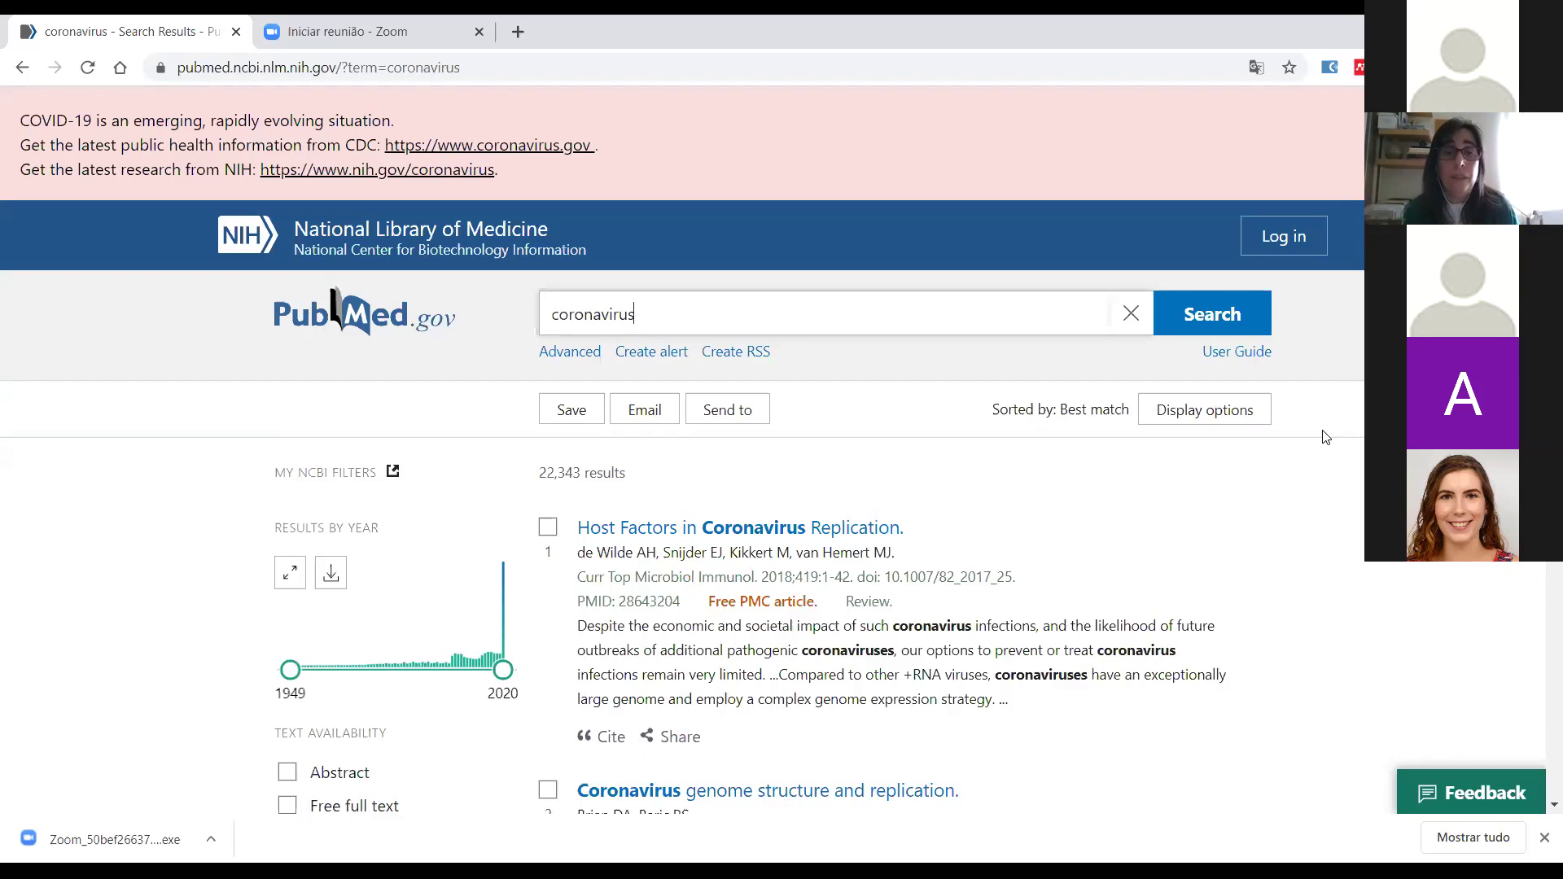
Open the advanced search builder from the coronavirus results page
scroll(1270, 541, "down", 1)
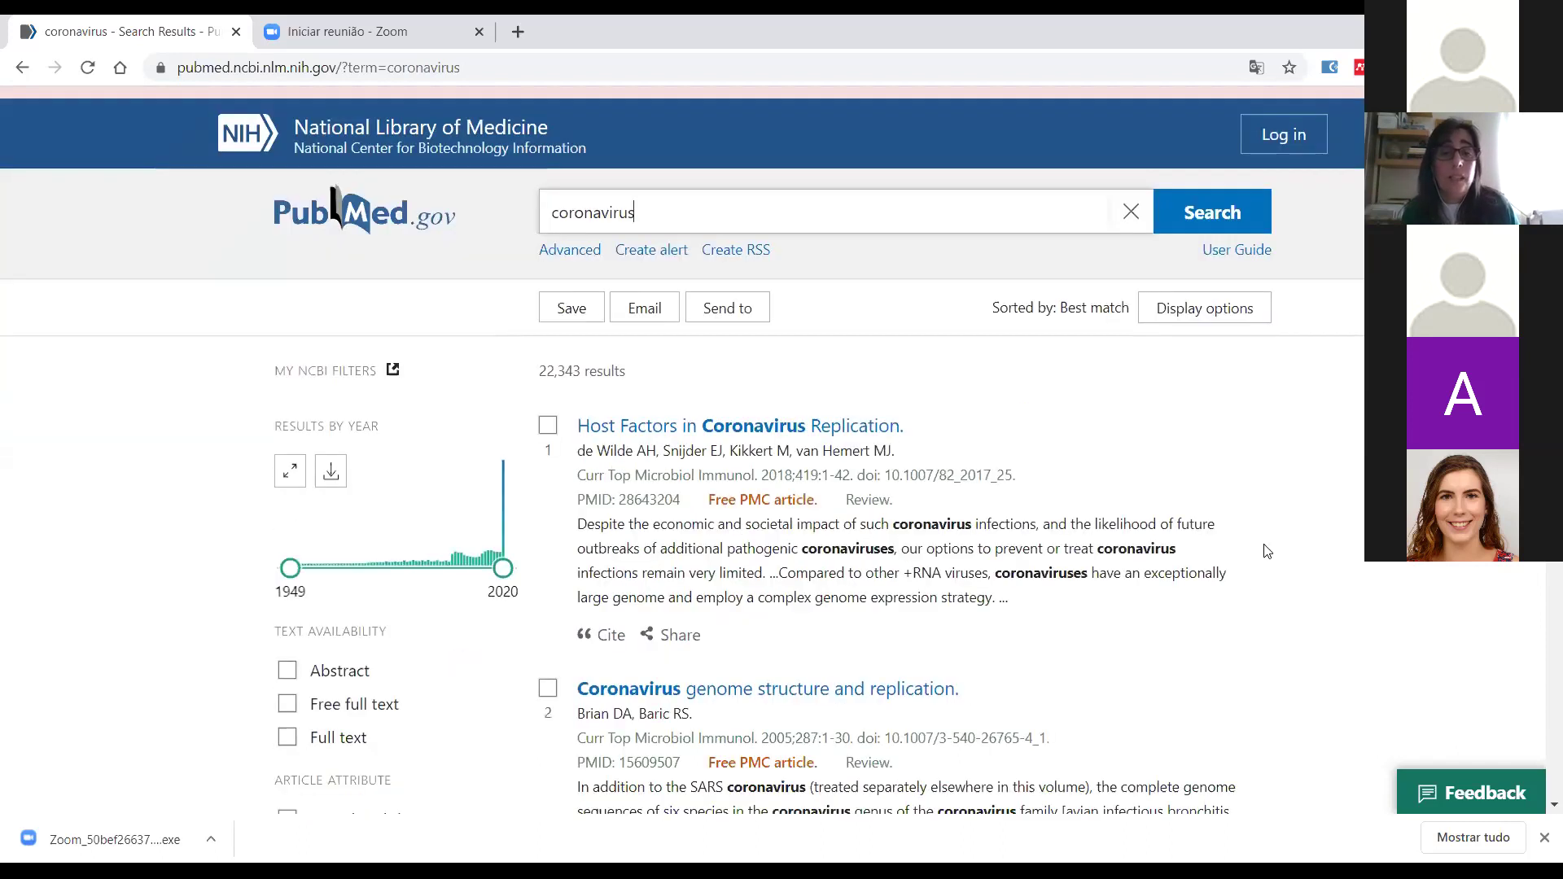
scroll(1243, 583, "up", 1)
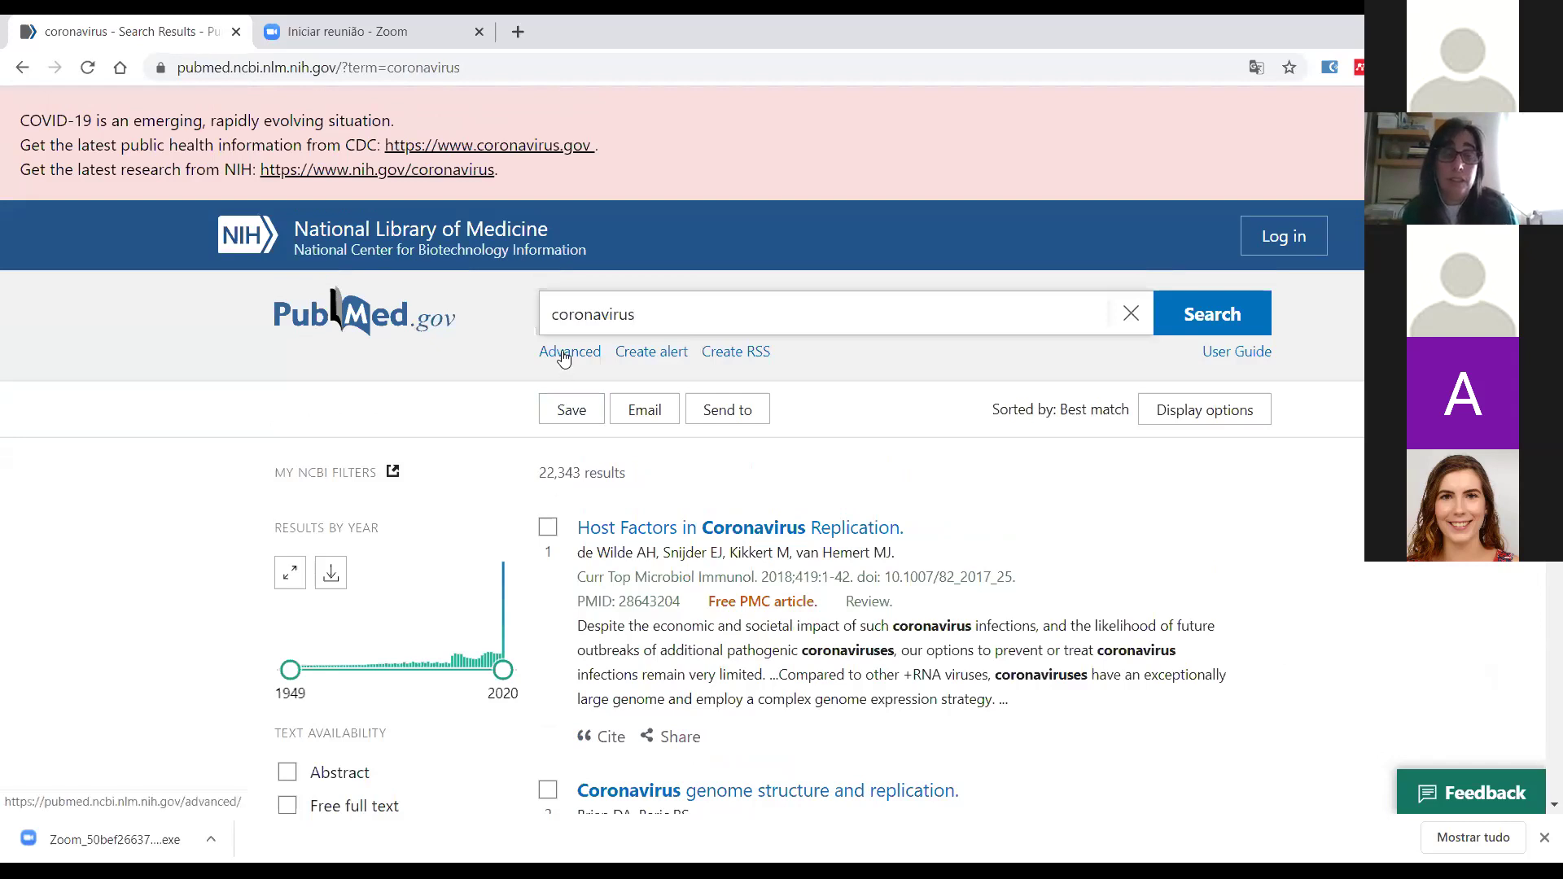
scroll(1196, 541, "down", 5)
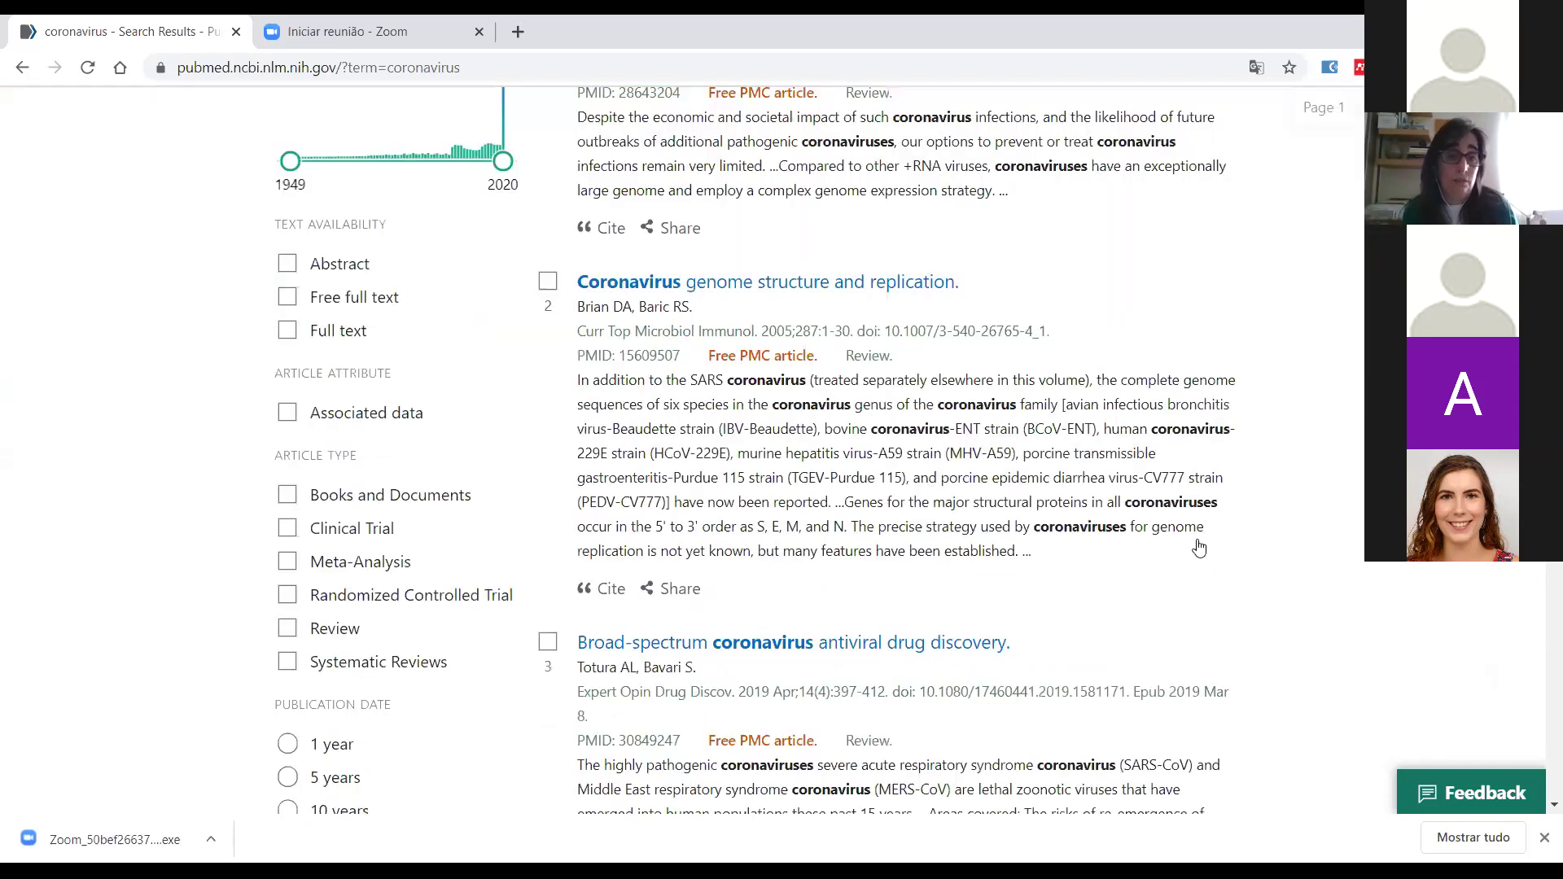
scroll(598, 440, "up", 5)
left_click(574, 353)
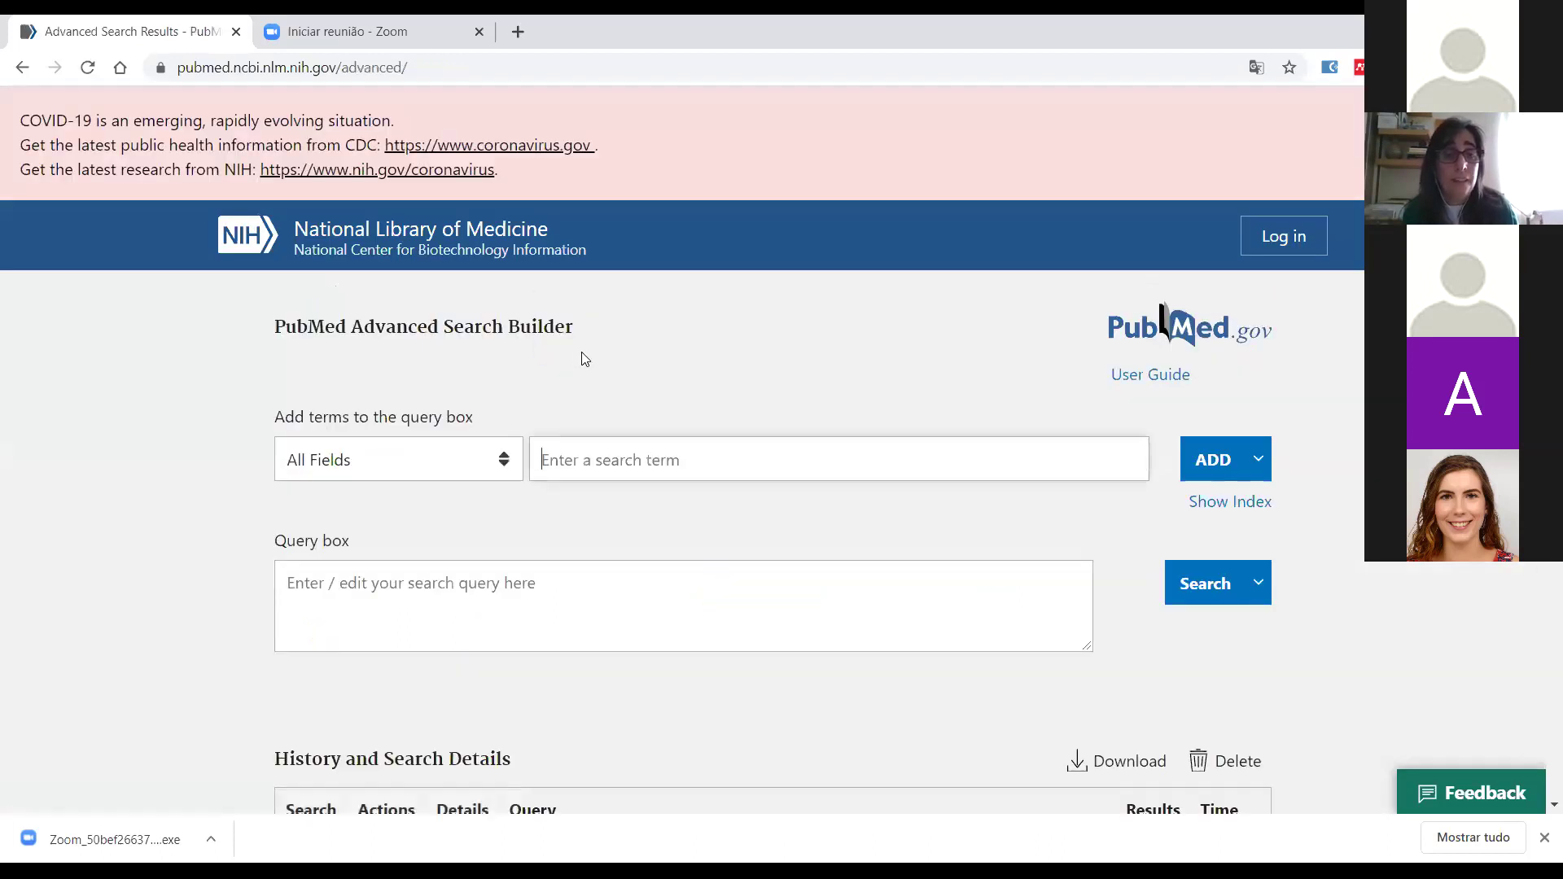
Delete the entire search history and confirm the clearing
scroll(684, 402, "down", 3)
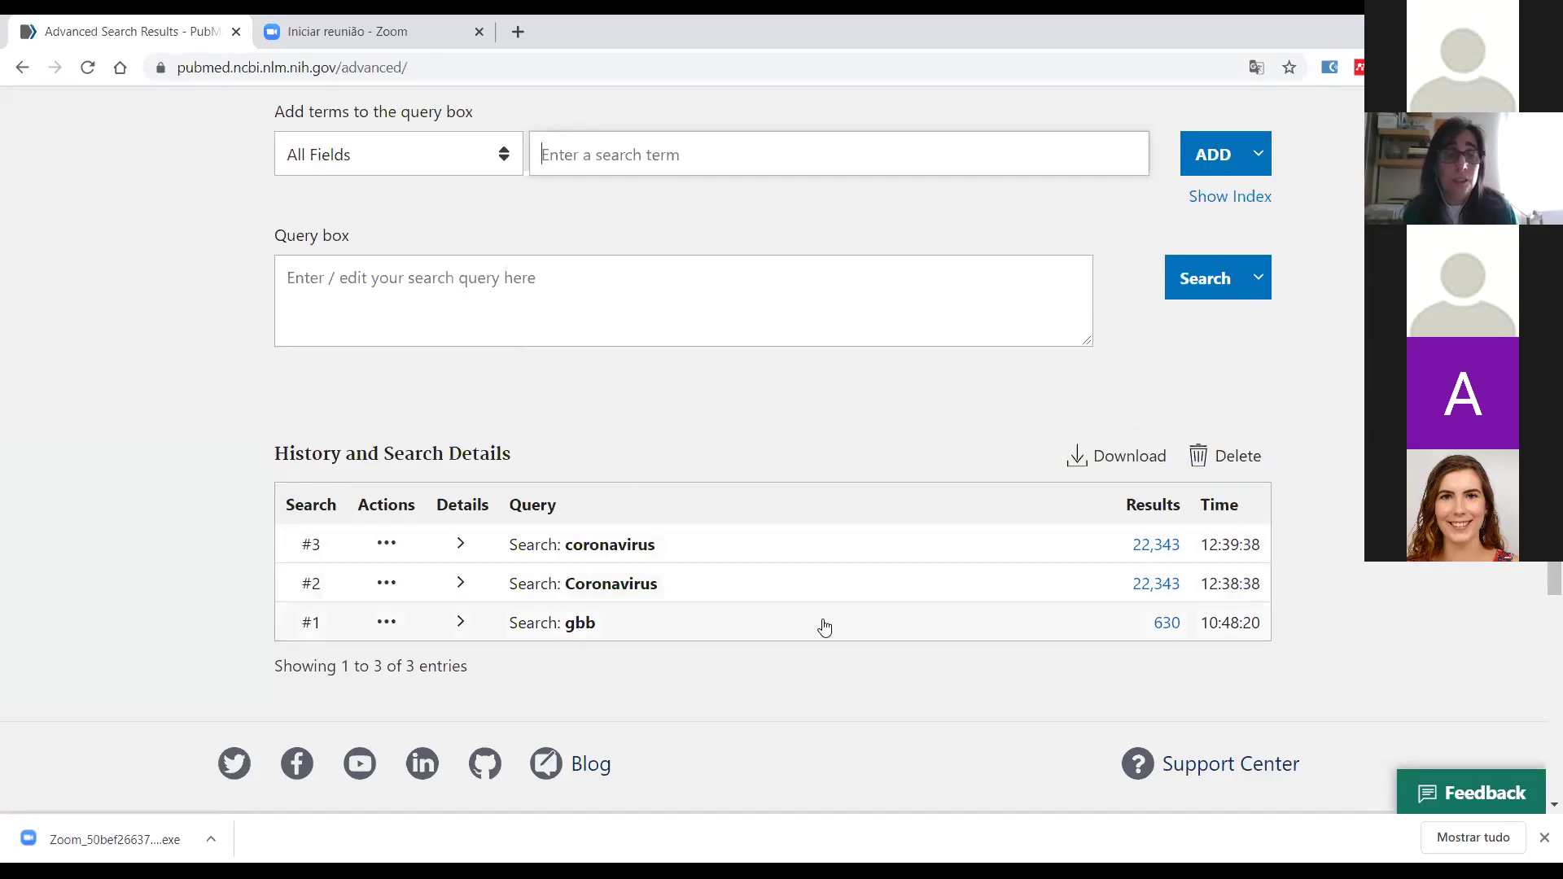
scroll(824, 627, "up", 1)
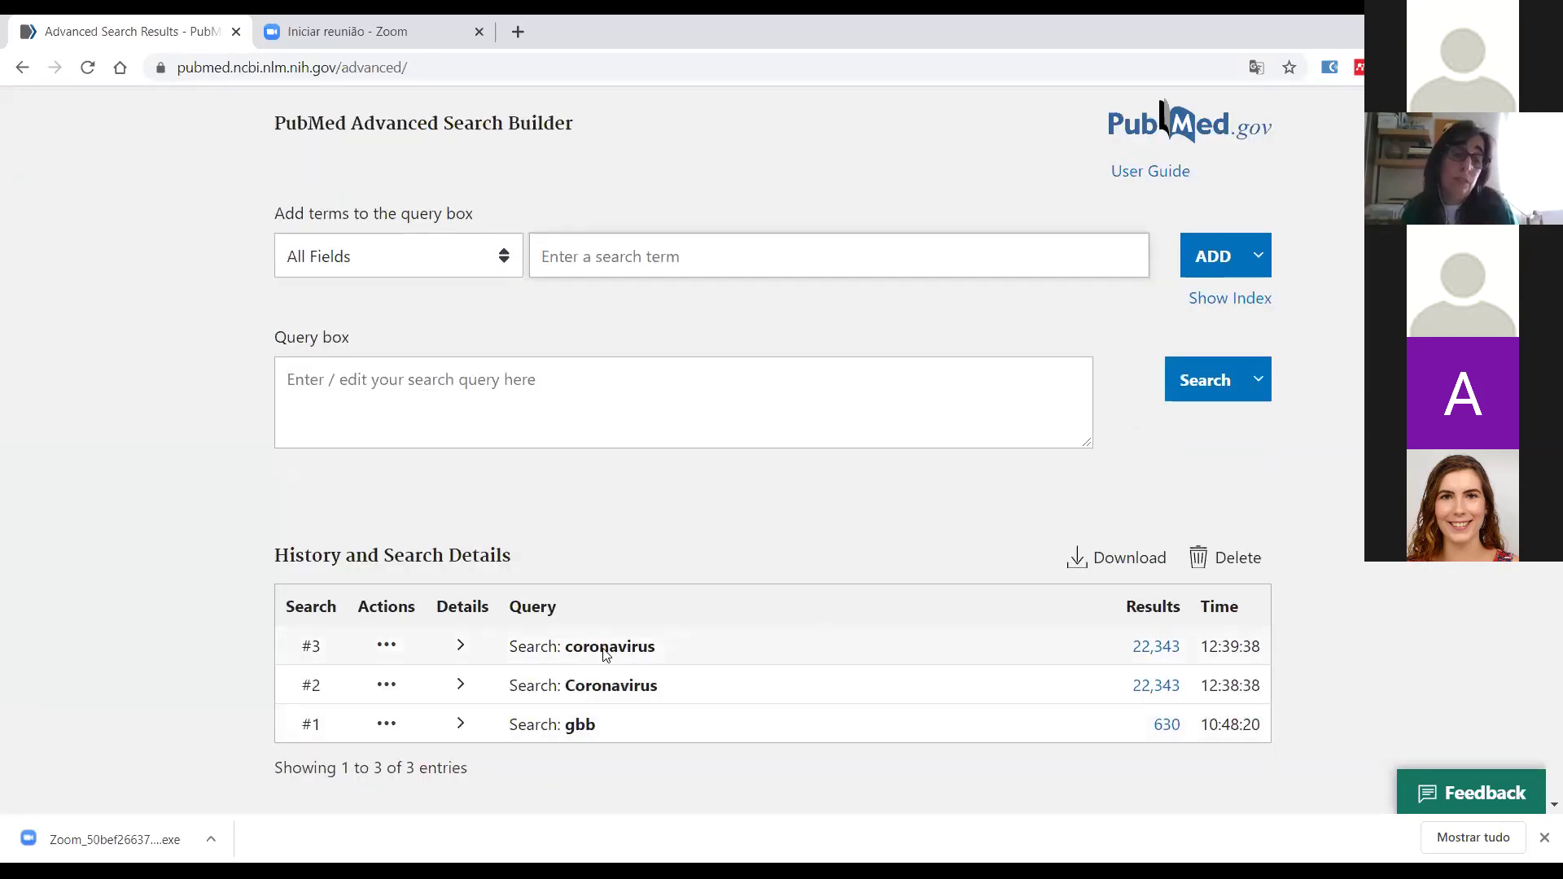
left_click(1219, 562)
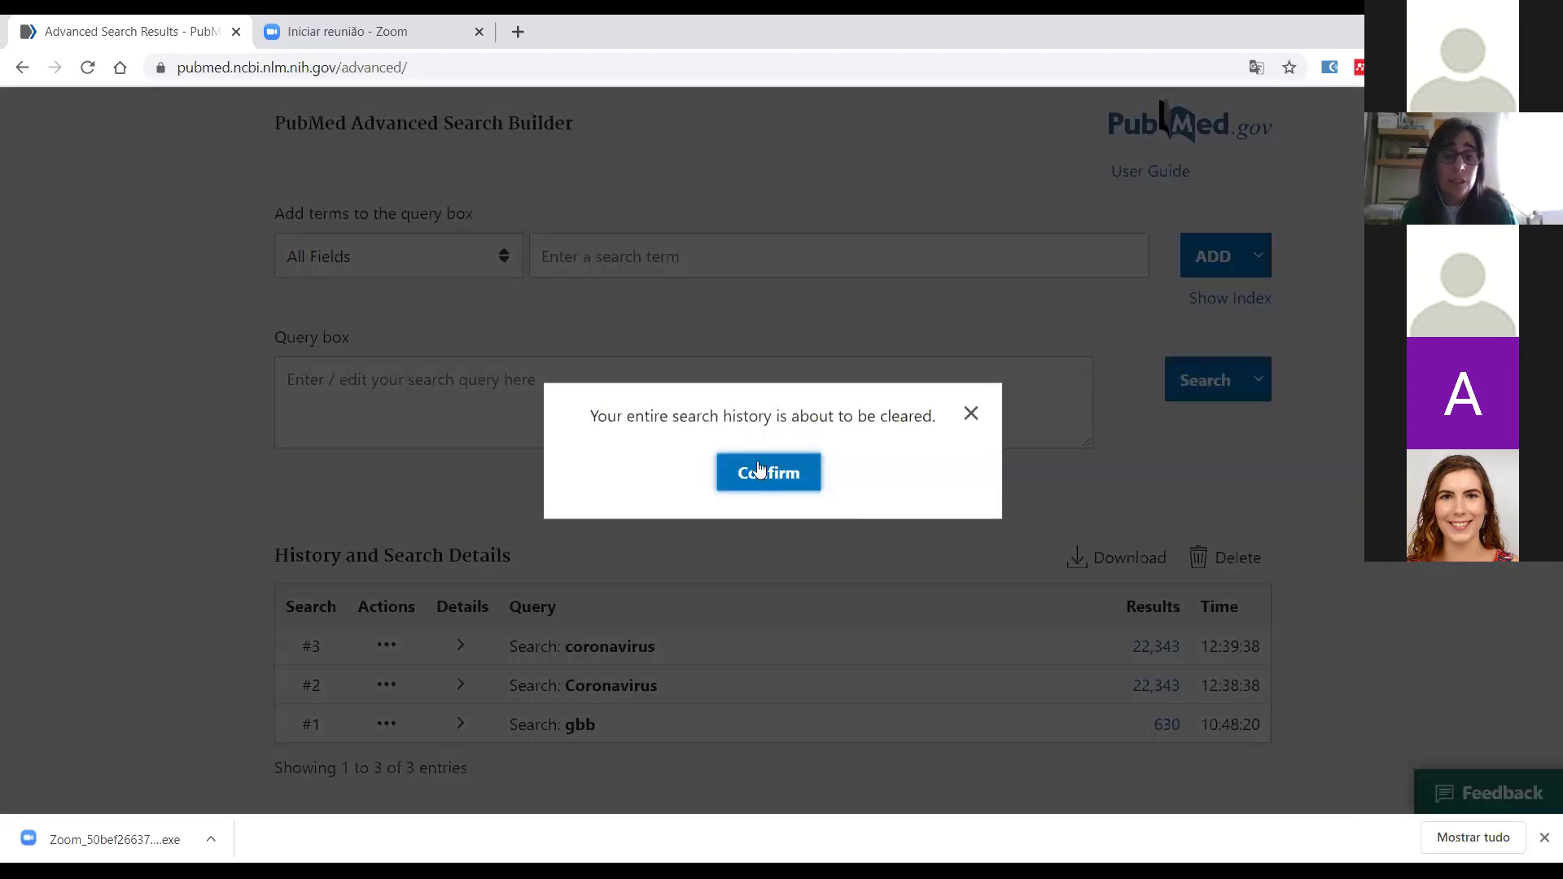
left_click(758, 469)
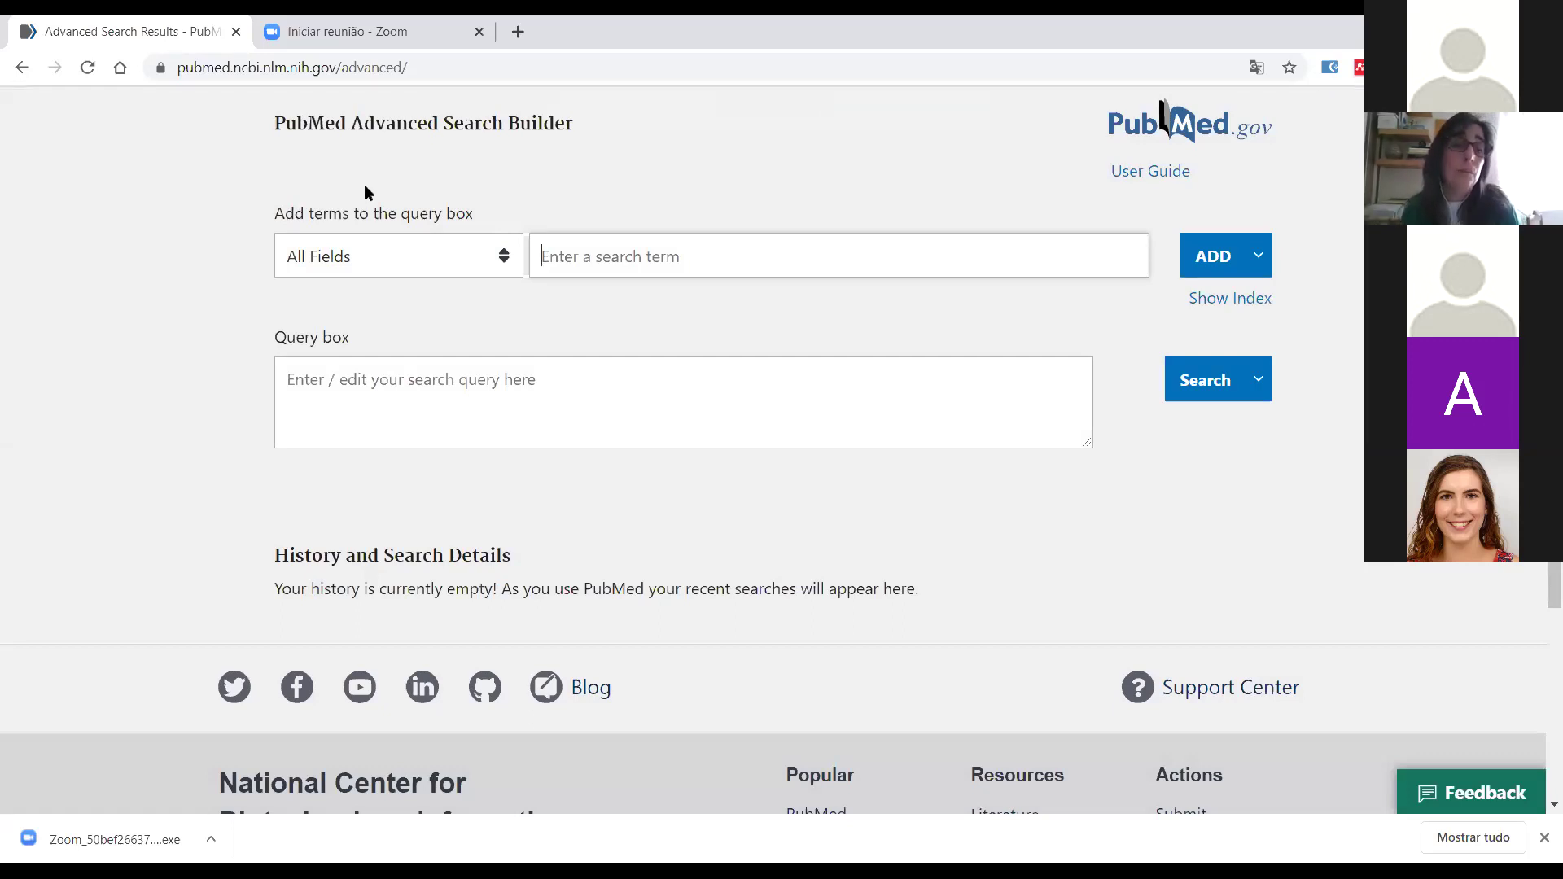
Add the suggested term "coronavirus" to the query box, restricted to the MeSH Terms field
left_click(504, 262)
left_click(504, 262)
left_click_drag(515, 298, 511, 496)
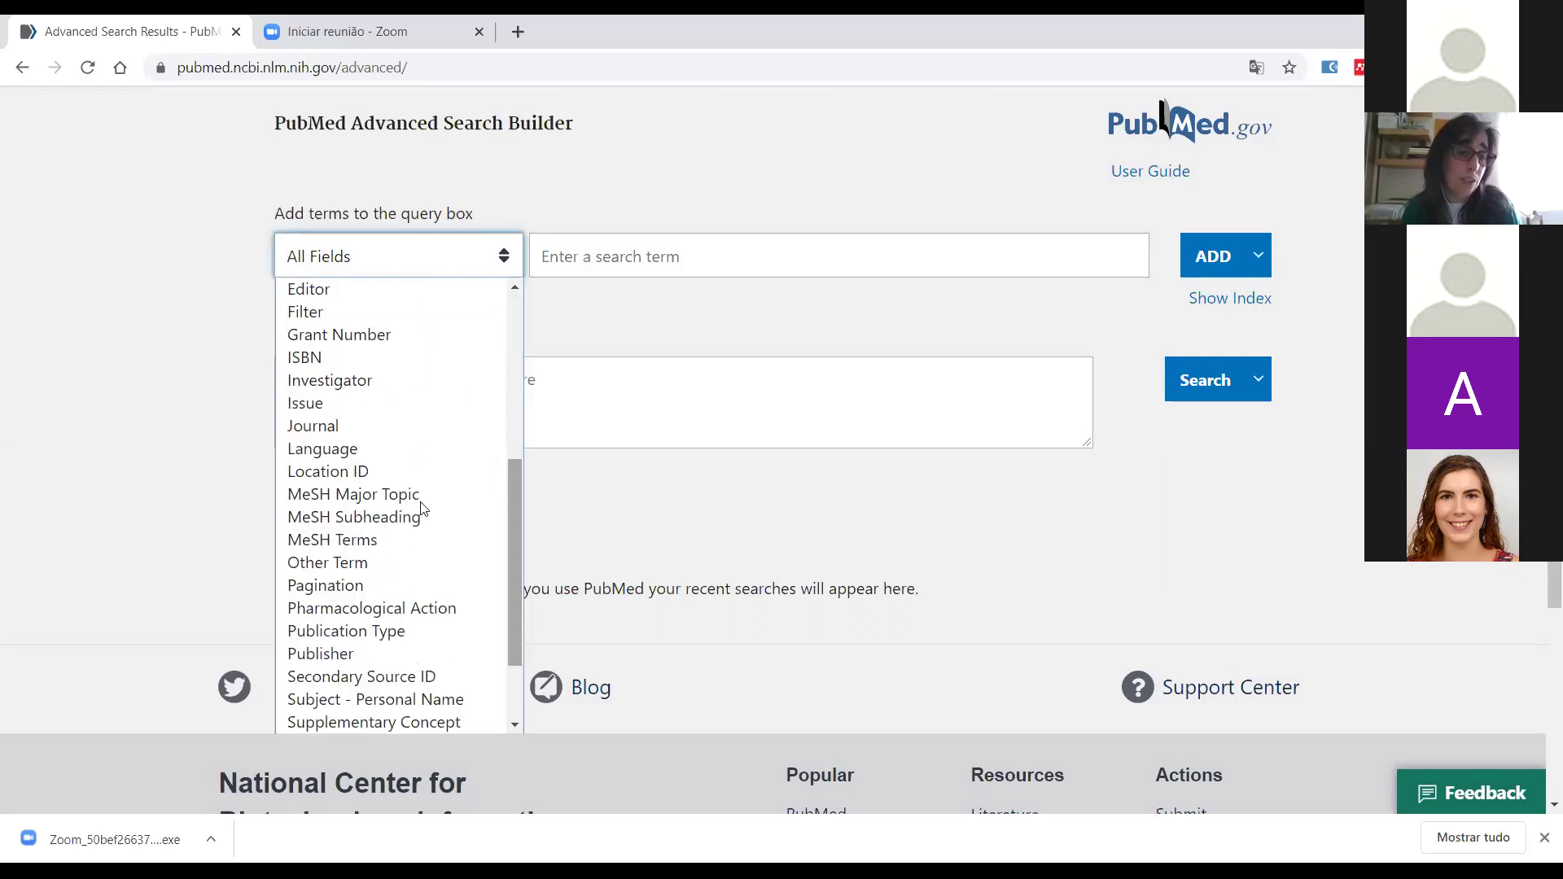
left_click(345, 544)
left_click(604, 256)
type("coro")
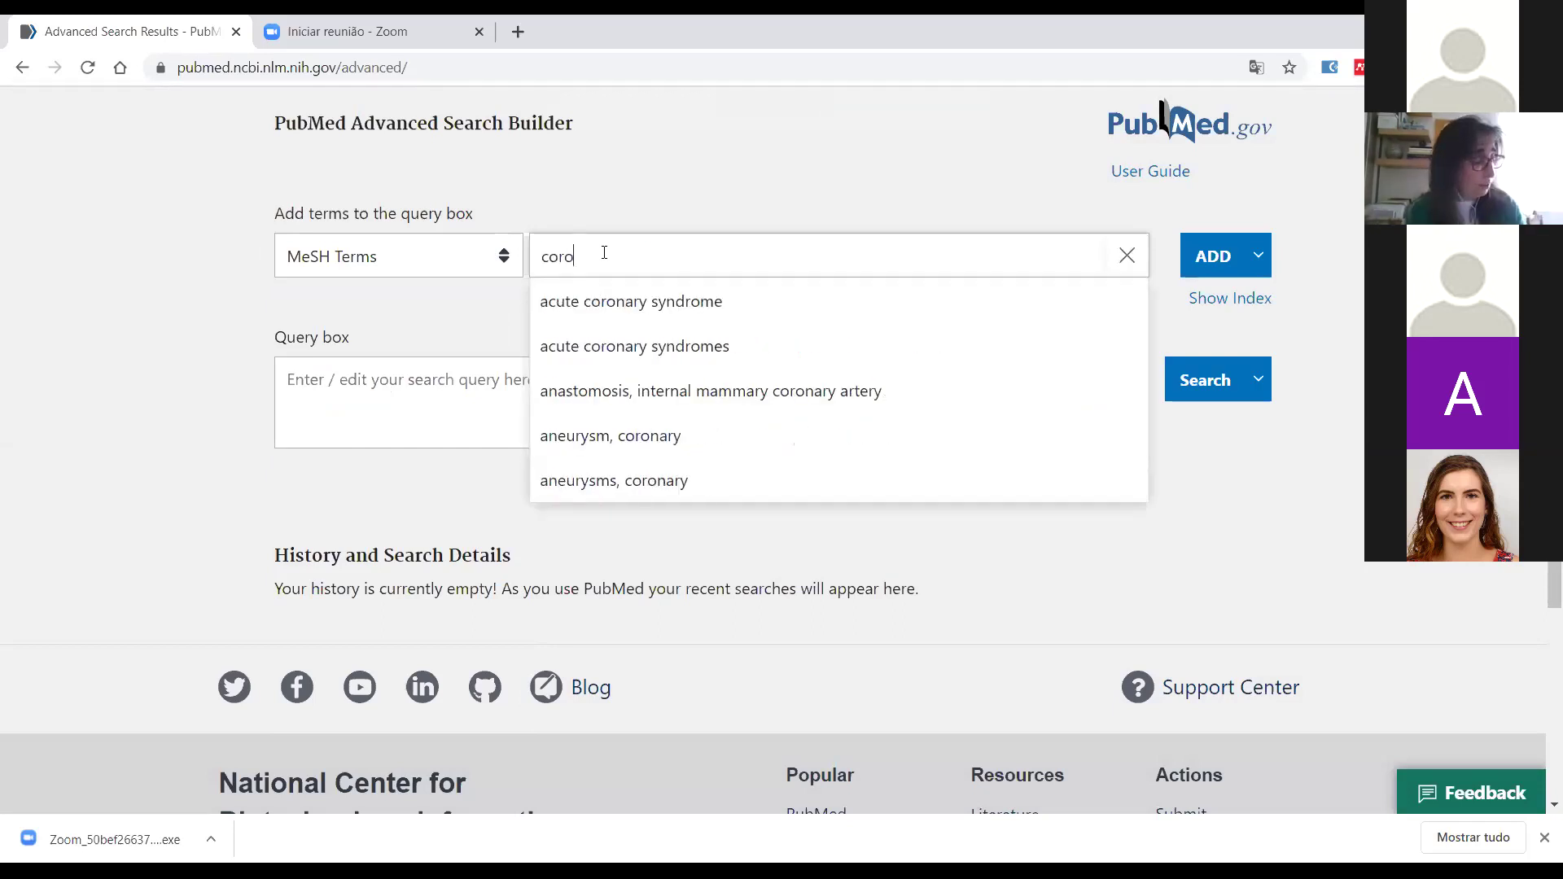
type("n")
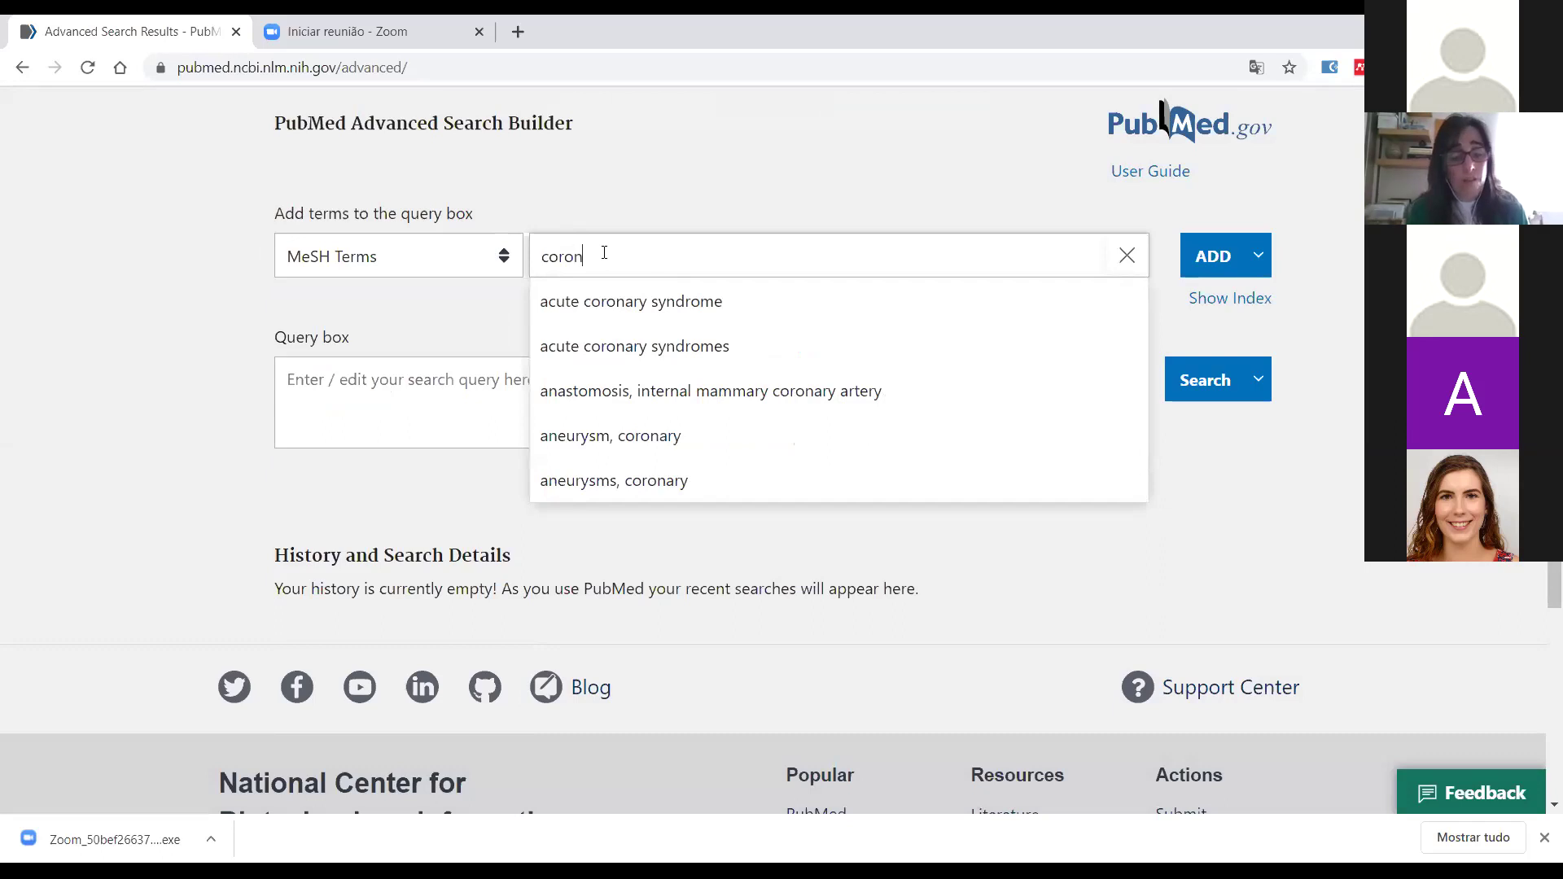
type("avirus")
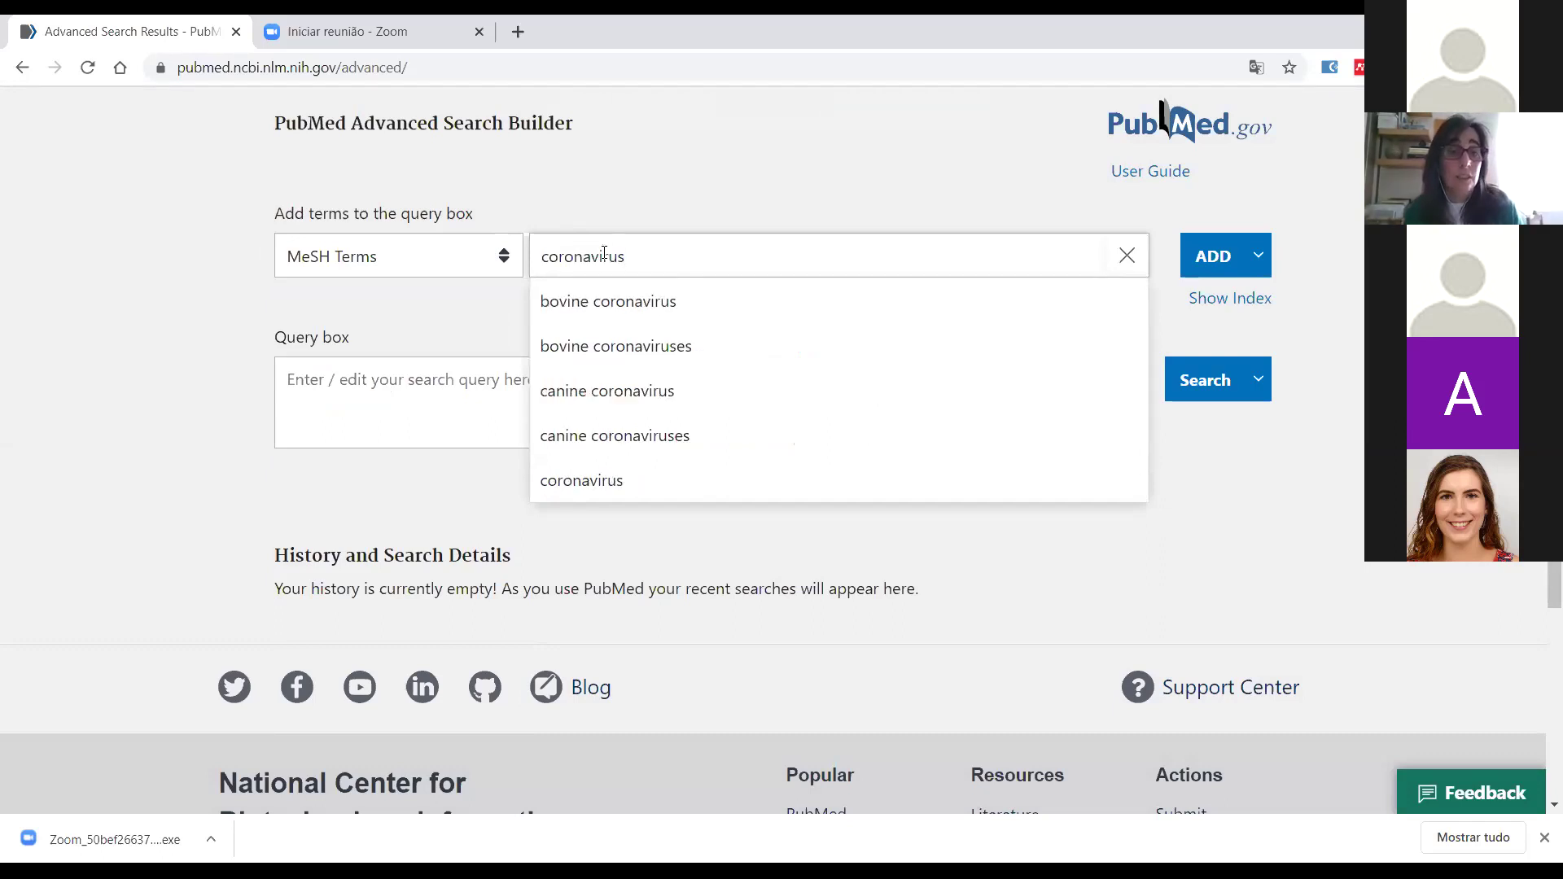
left_click(575, 481)
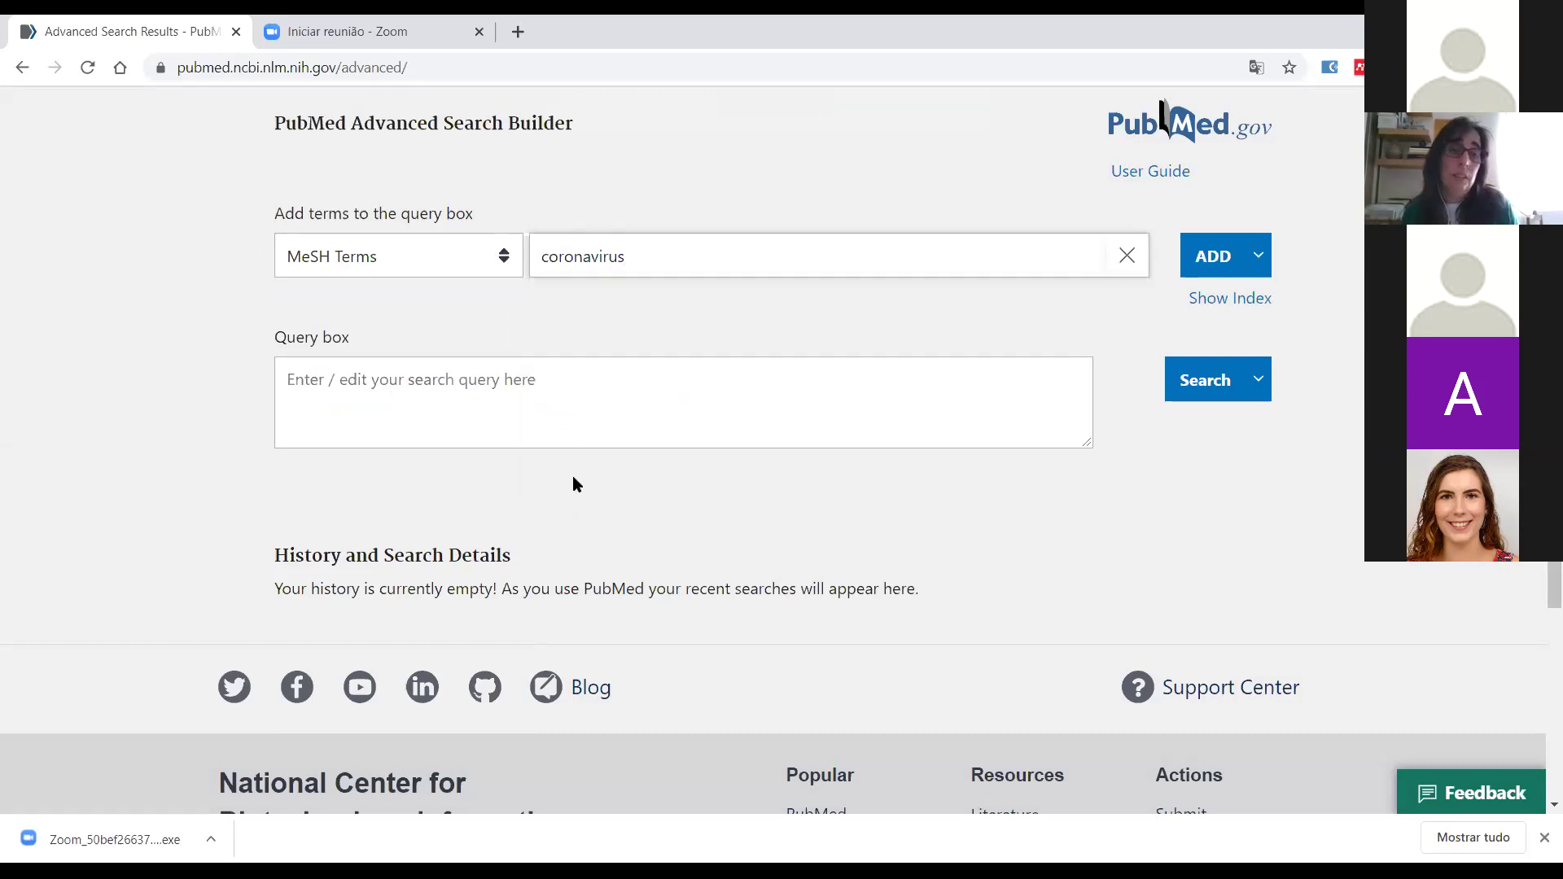
left_click(1211, 265)
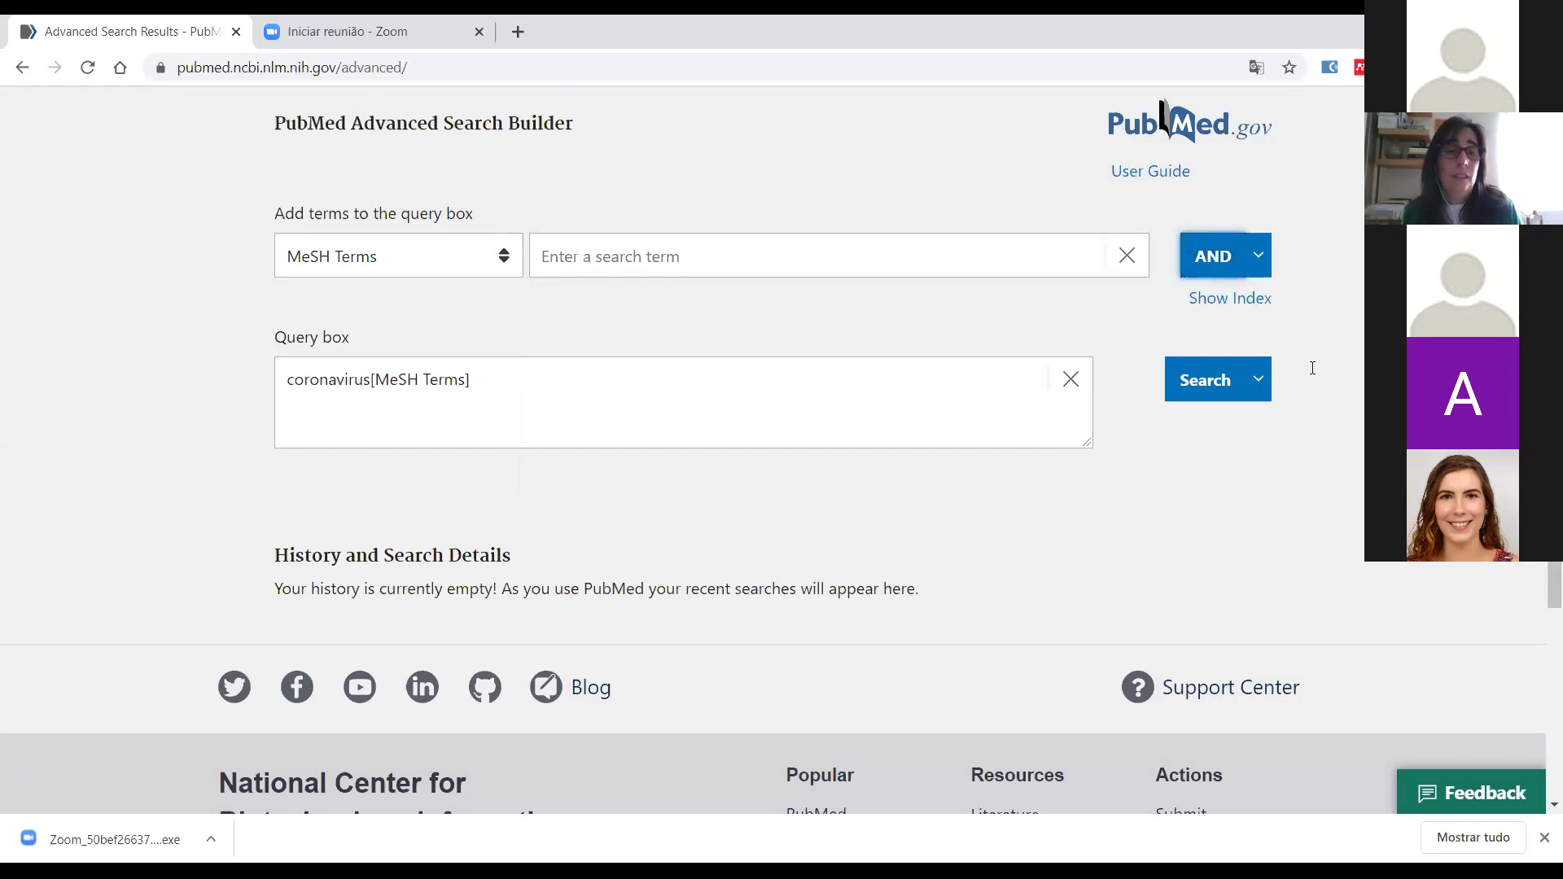
Run the coronavirus MeSH Terms query and look over its results
left_click(1213, 402)
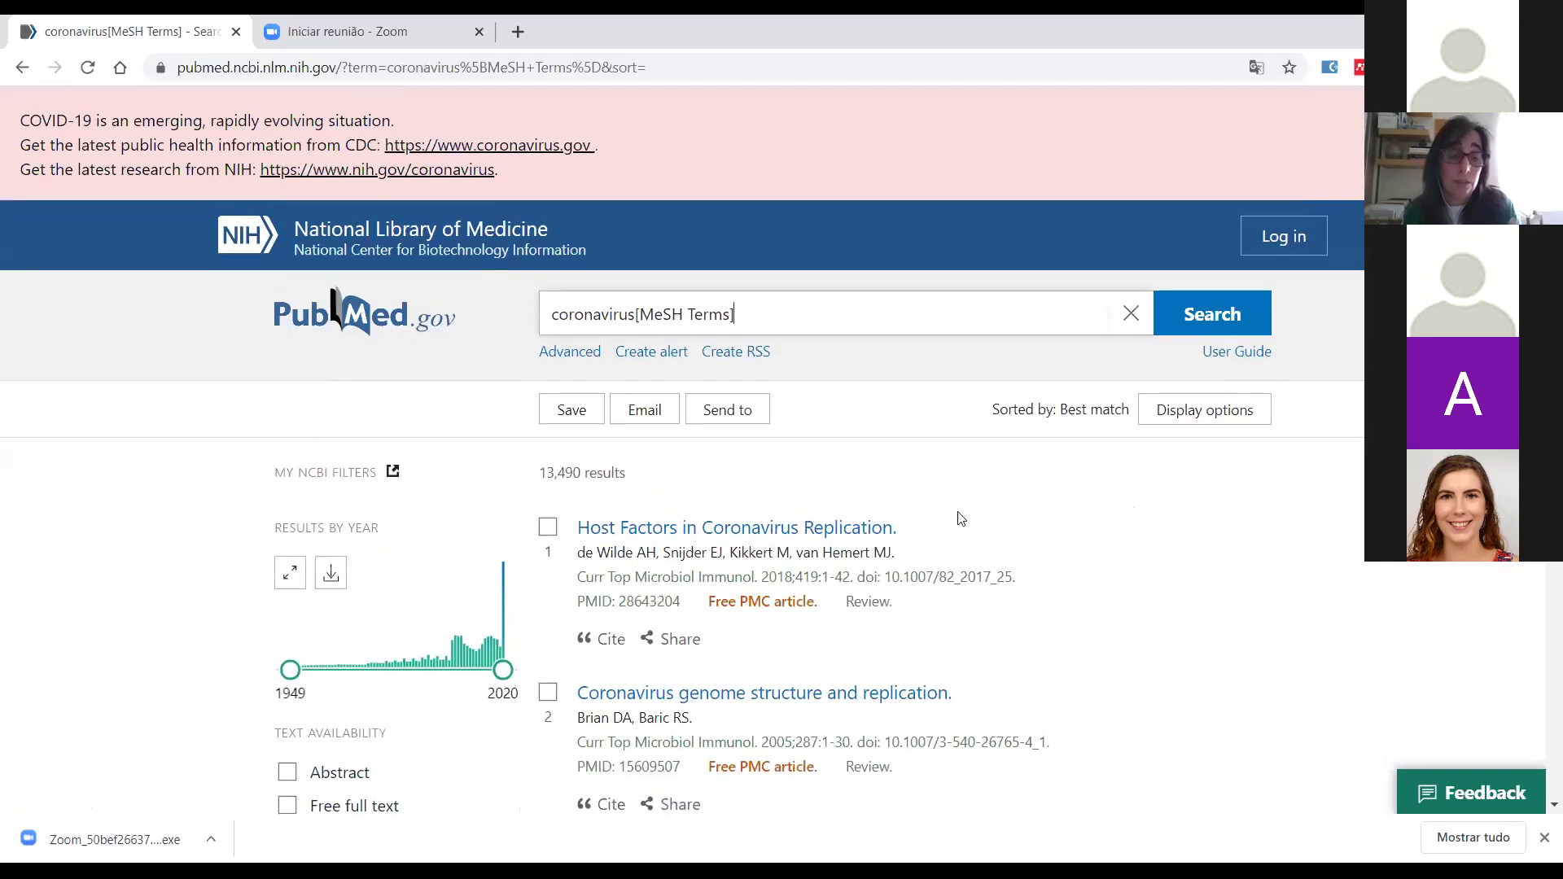
scroll(959, 516, "down", 4)
scroll(798, 517, "up", 4)
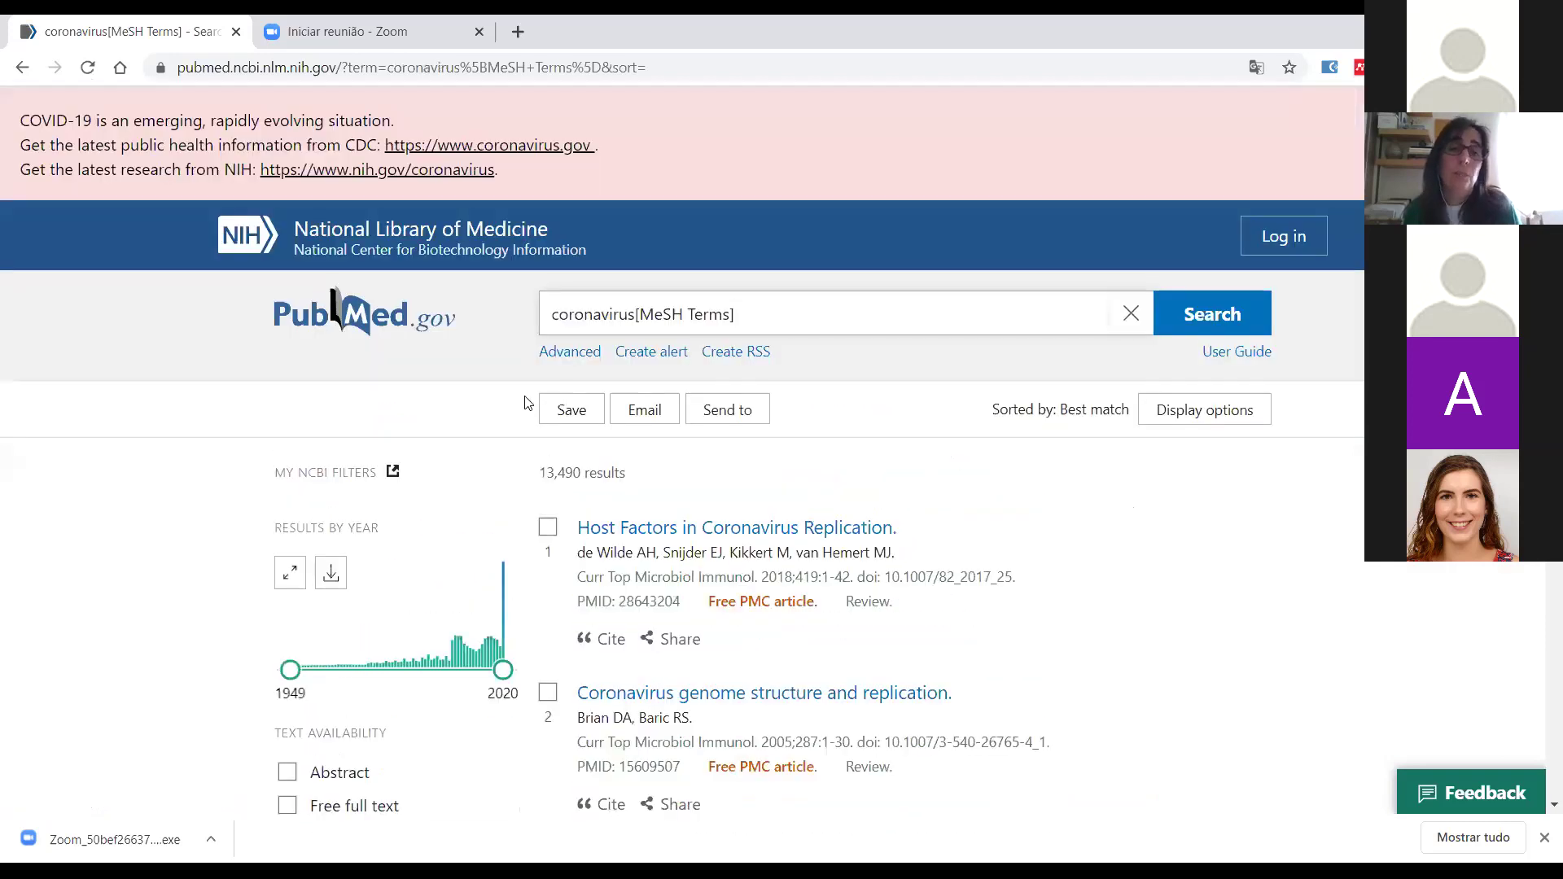
Return to the advanced search builder and set the search field to Title/Abstract
left_click(560, 354)
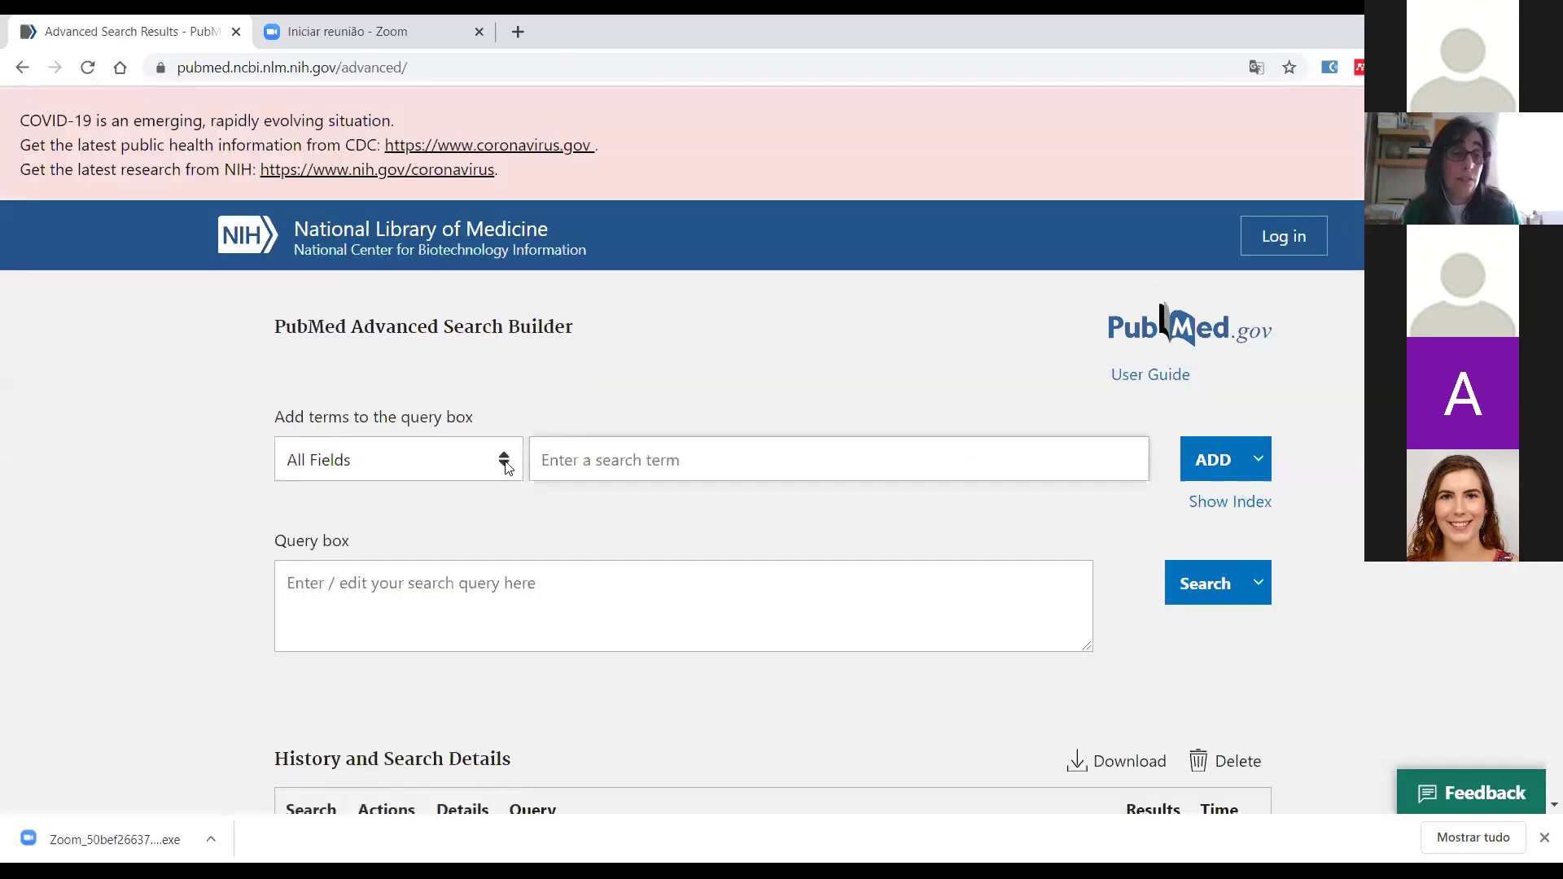
left_click(506, 467)
scroll(382, 418, "down", 1)
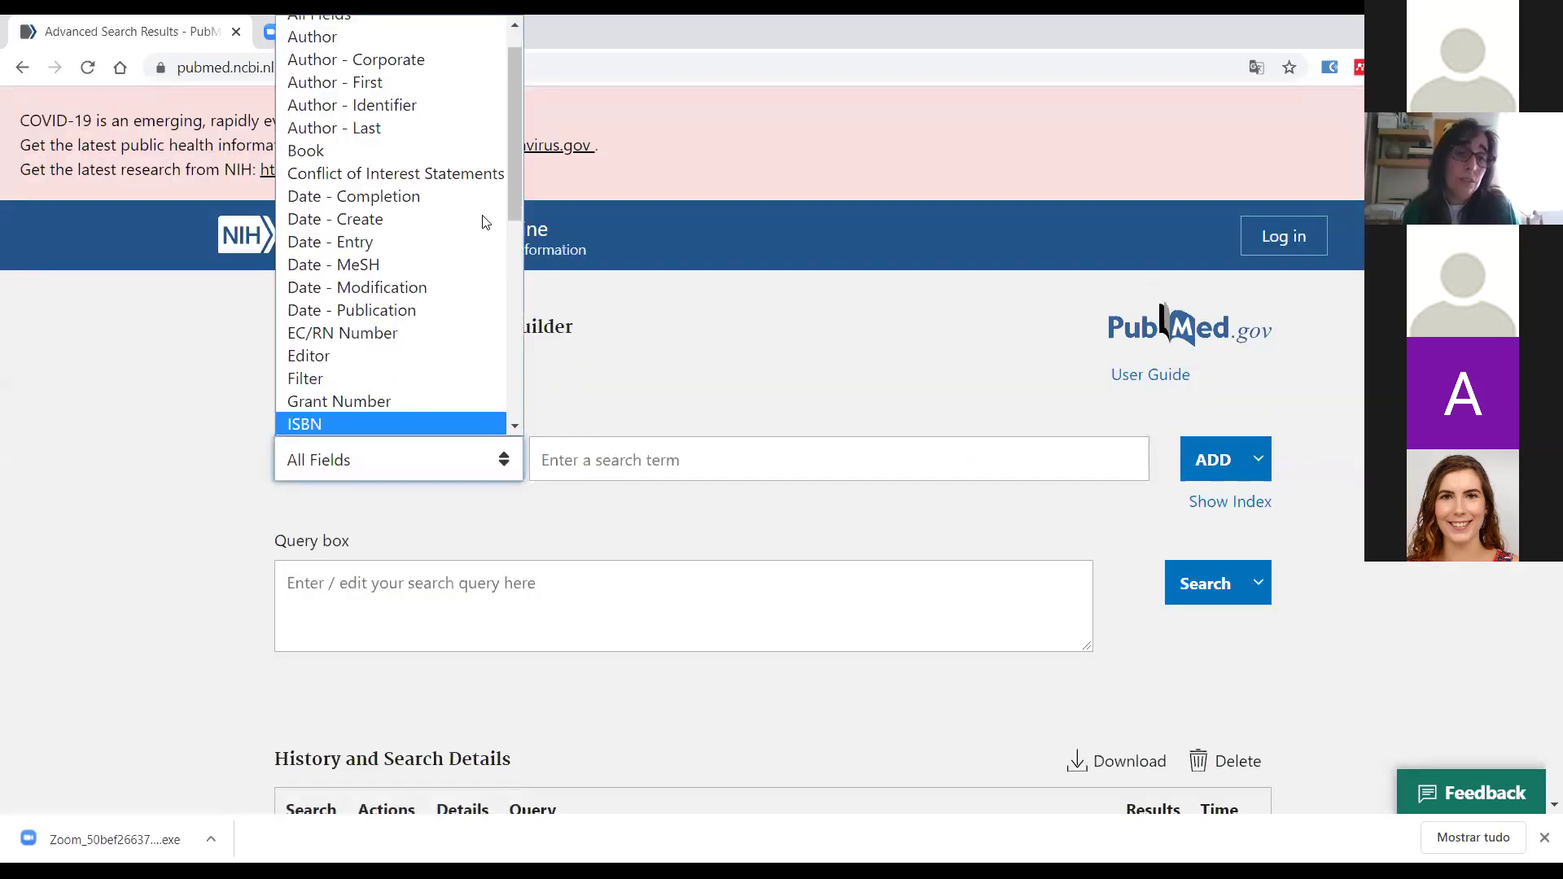
left_click_drag(516, 182, 514, 394)
left_click(413, 382)
left_click(583, 458)
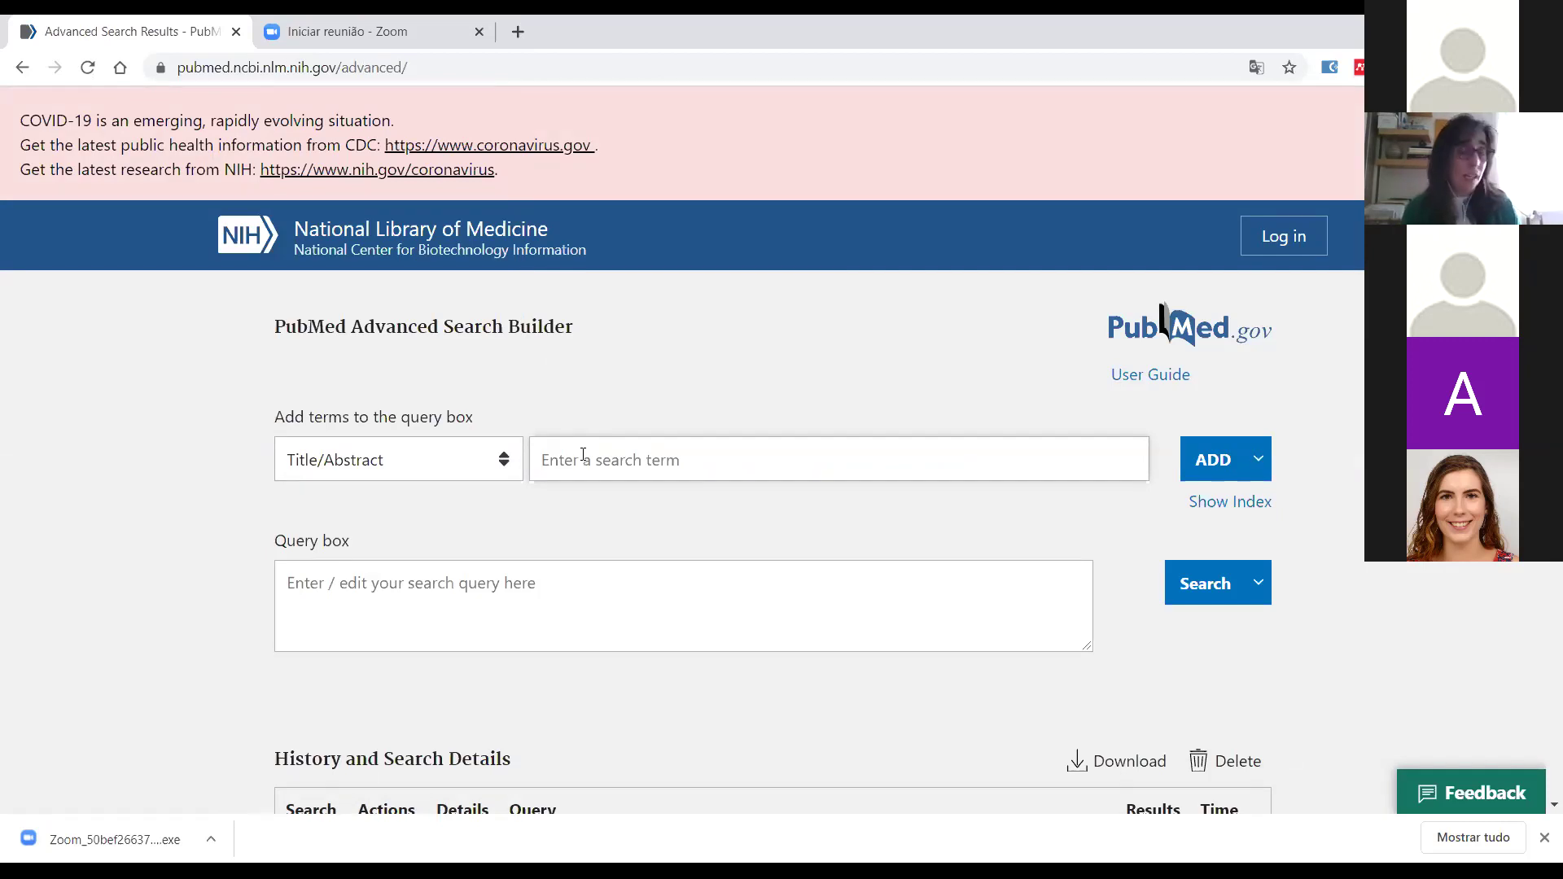
Add "coronavirus OR Covid-19 OR Sars-cov-2" to the query box as Title/Abstract terms and run the search
type("coron")
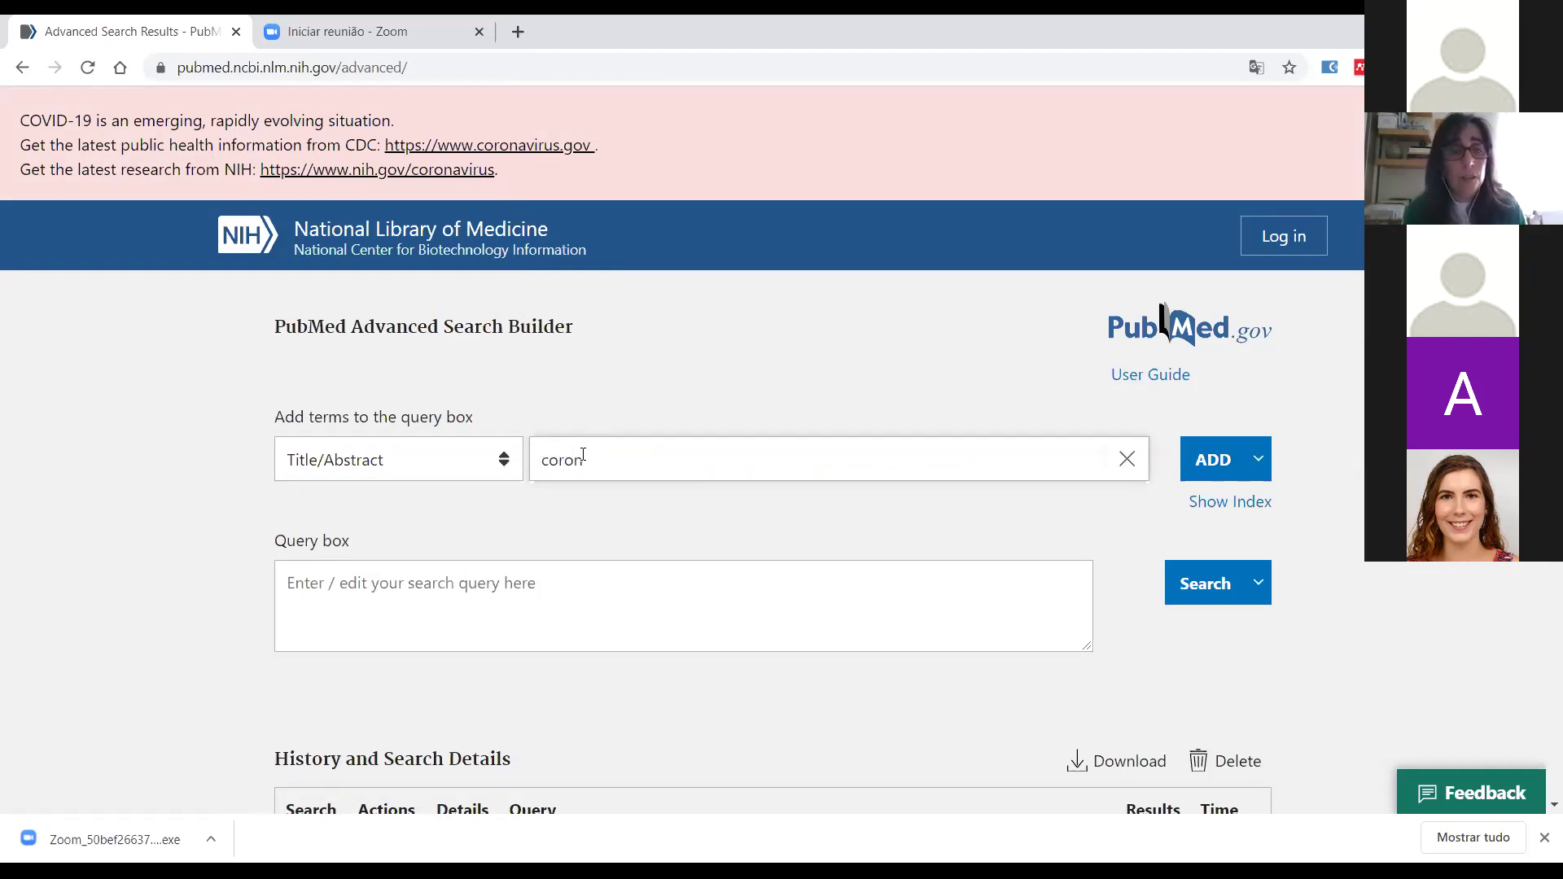
type("aviru")
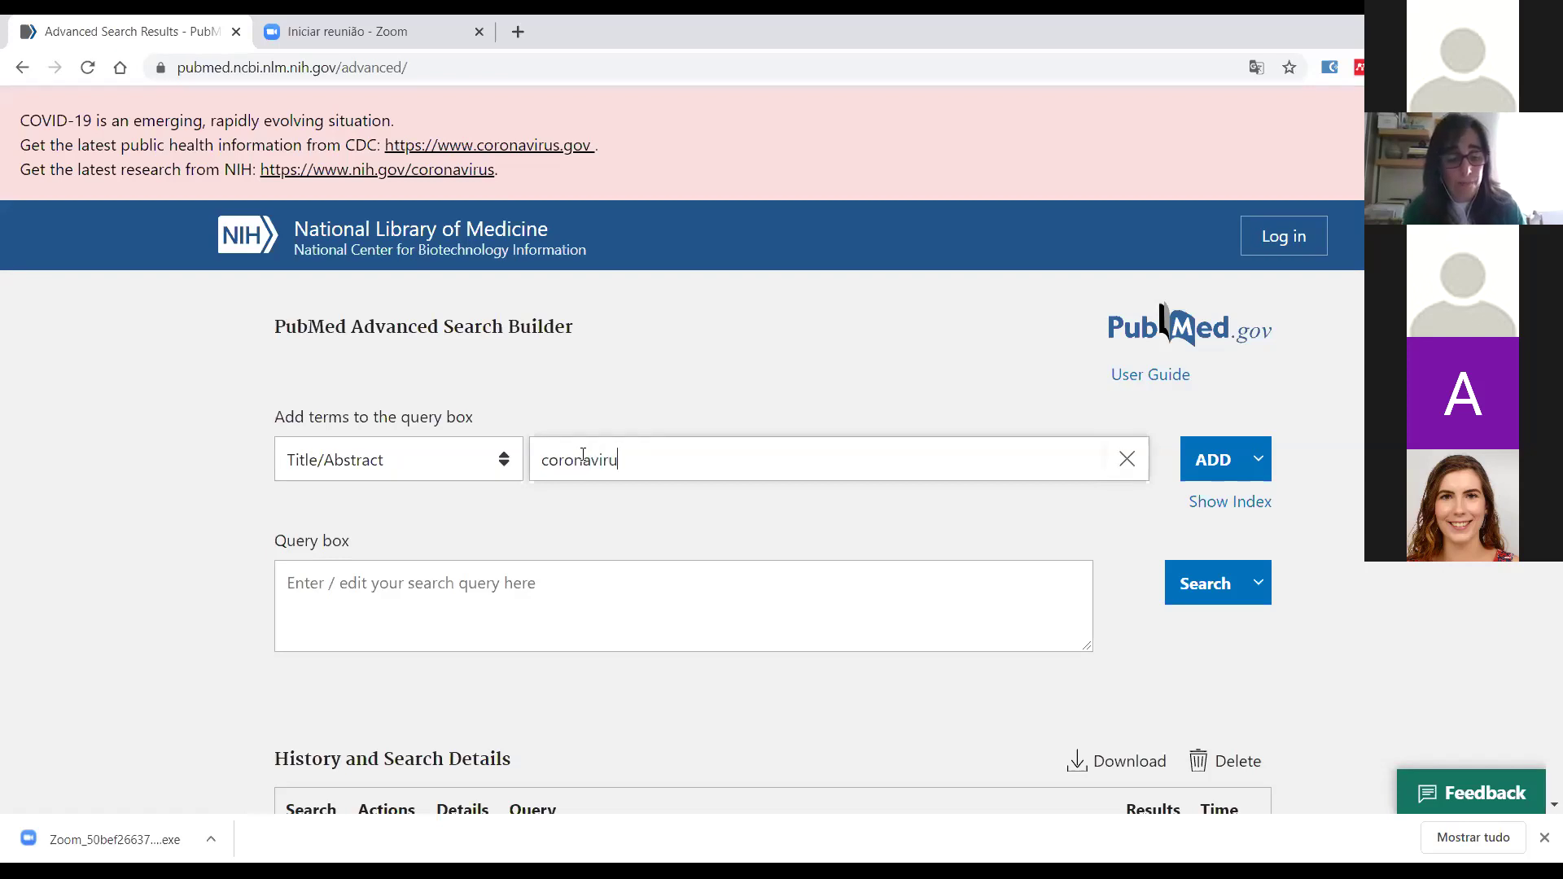
type("s OR")
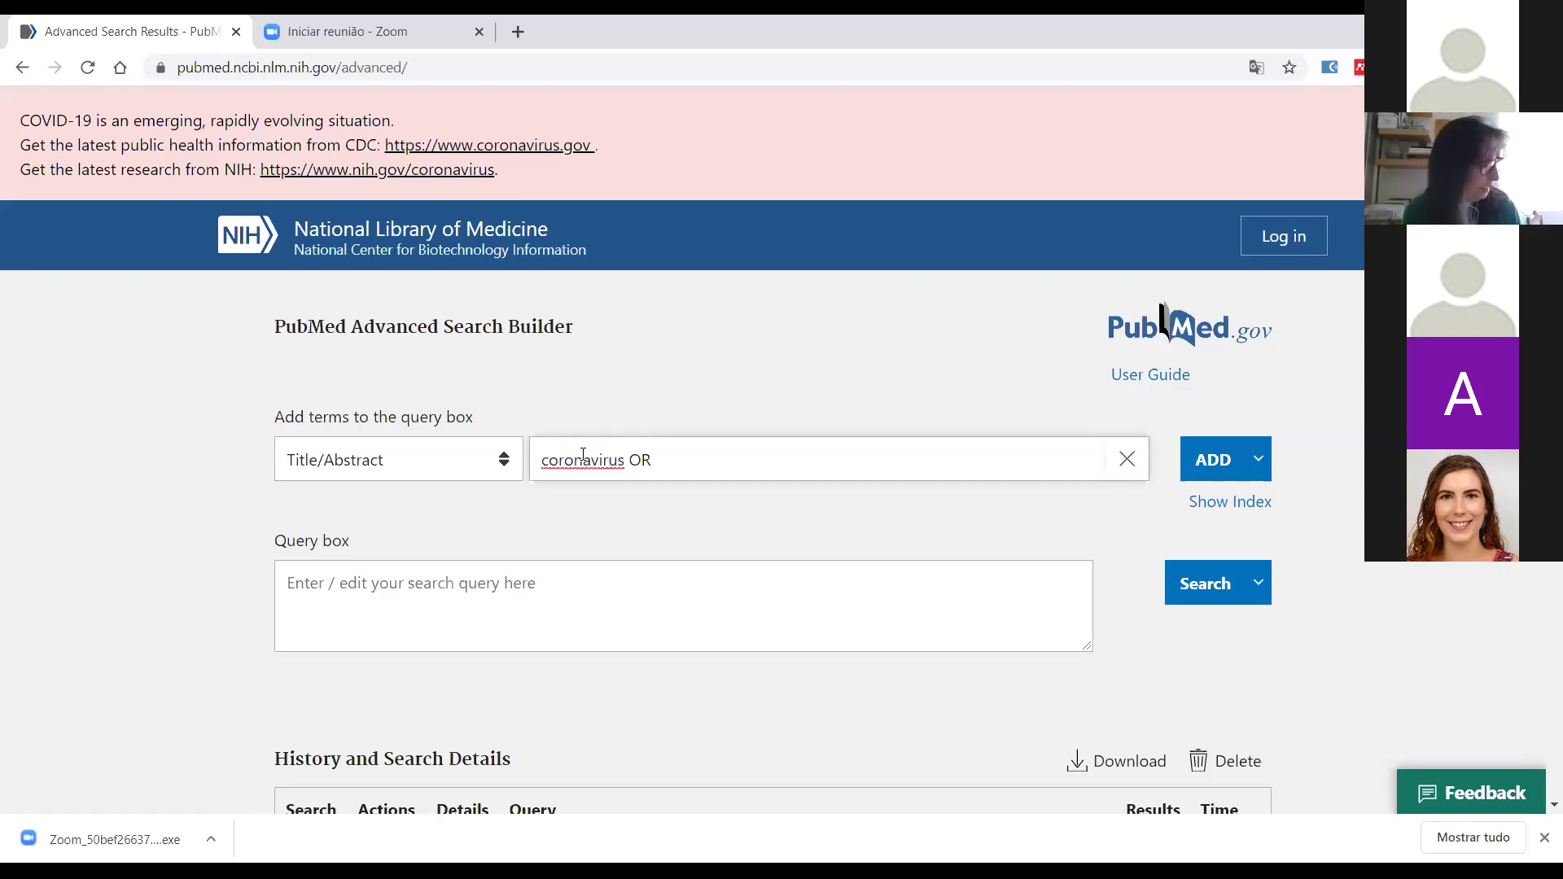
type(" Cov")
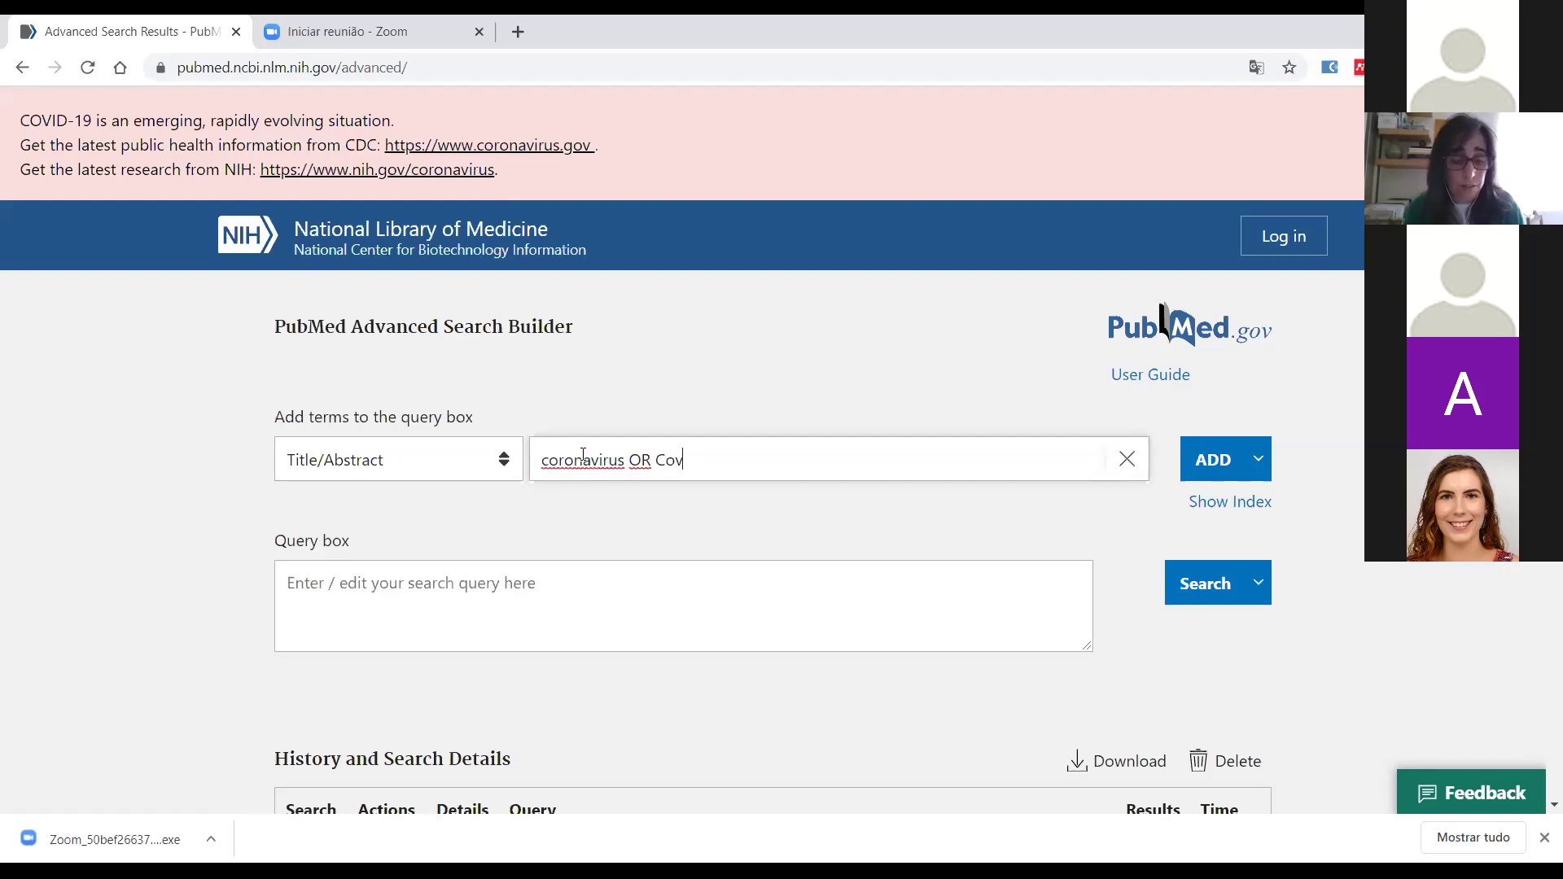
type("id-19")
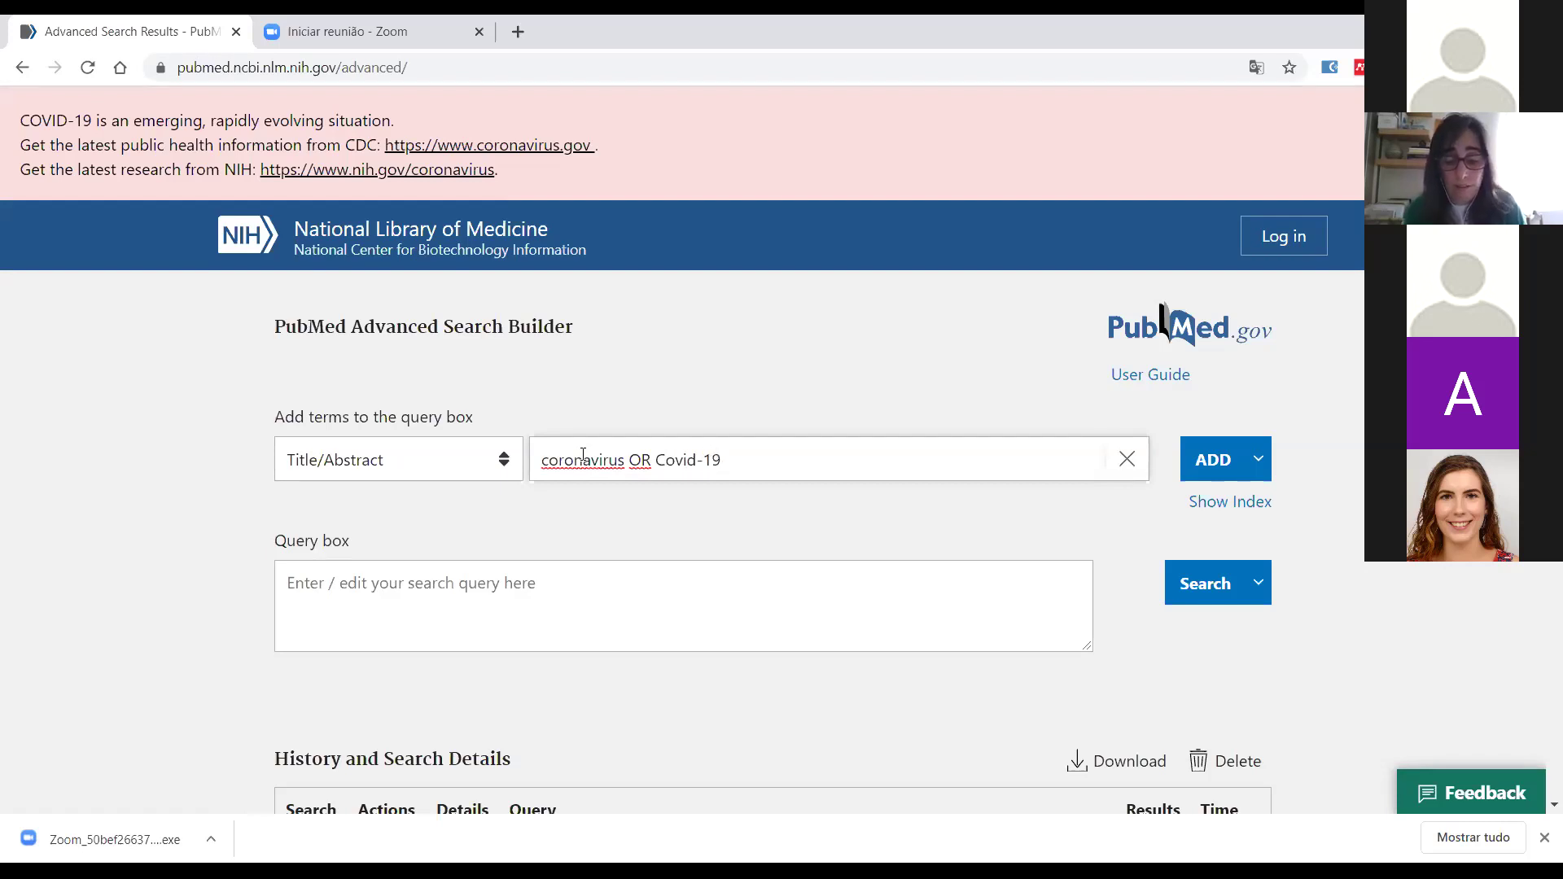
type(" OR ")
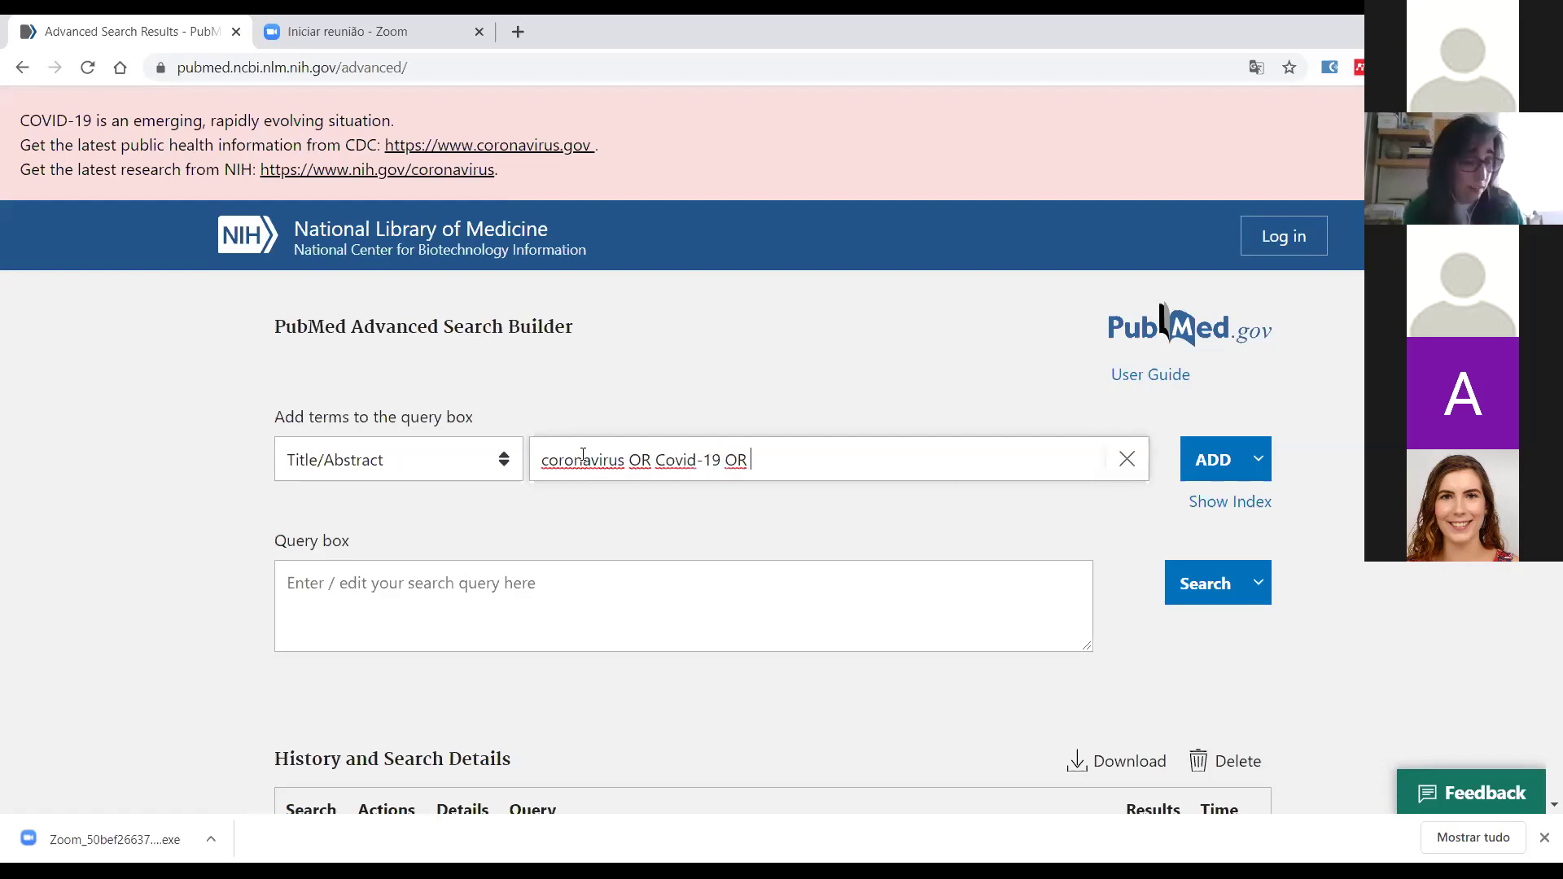
type("Sear")
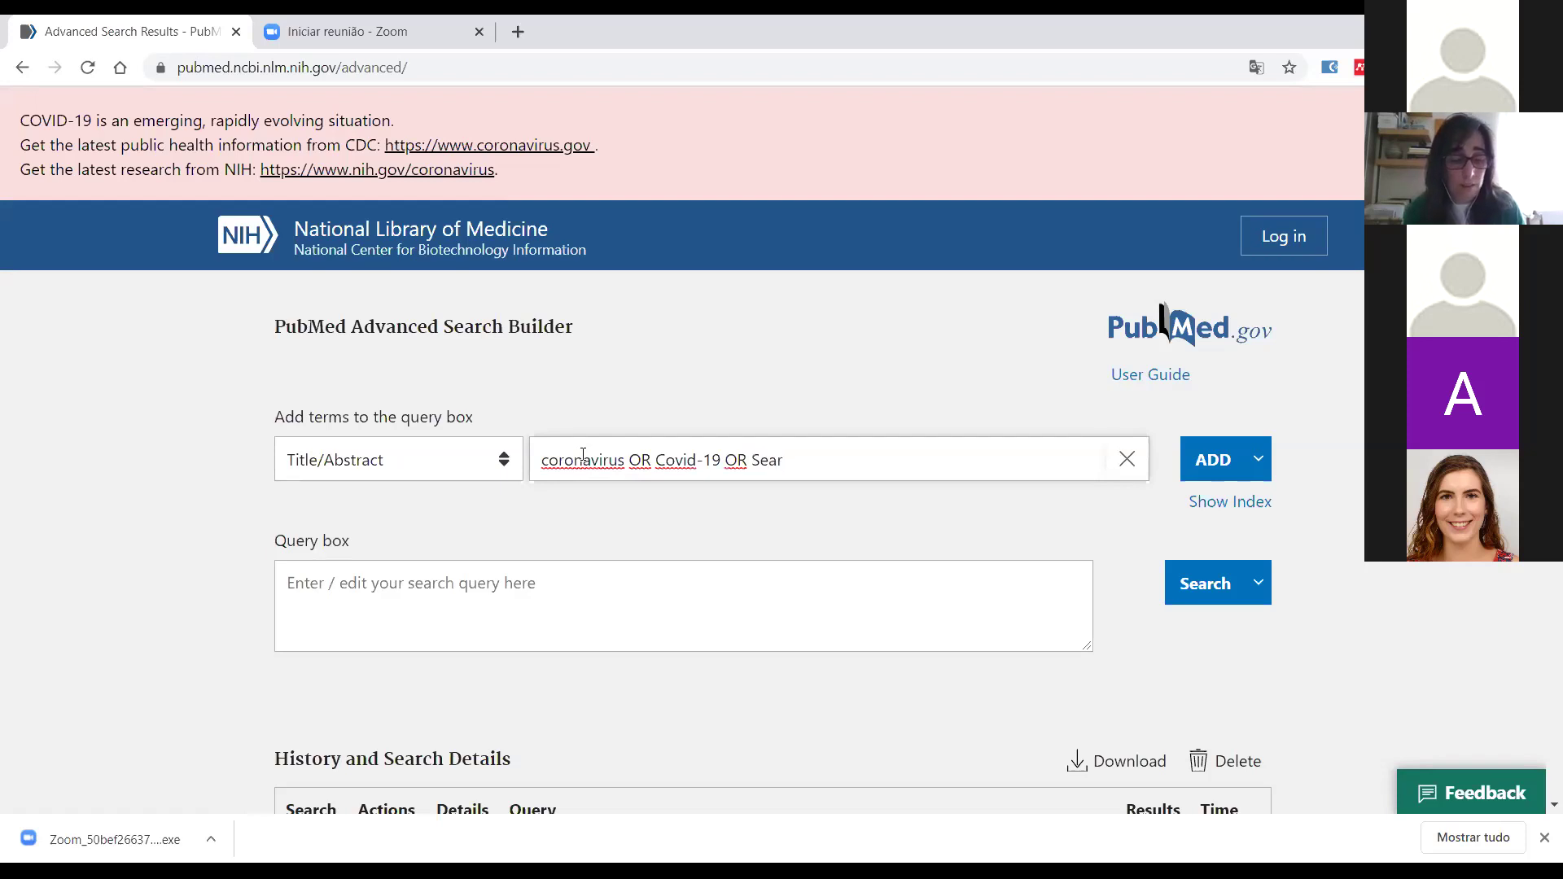
key("BackSpace")
key("BackSpace")
key("BackSpace")
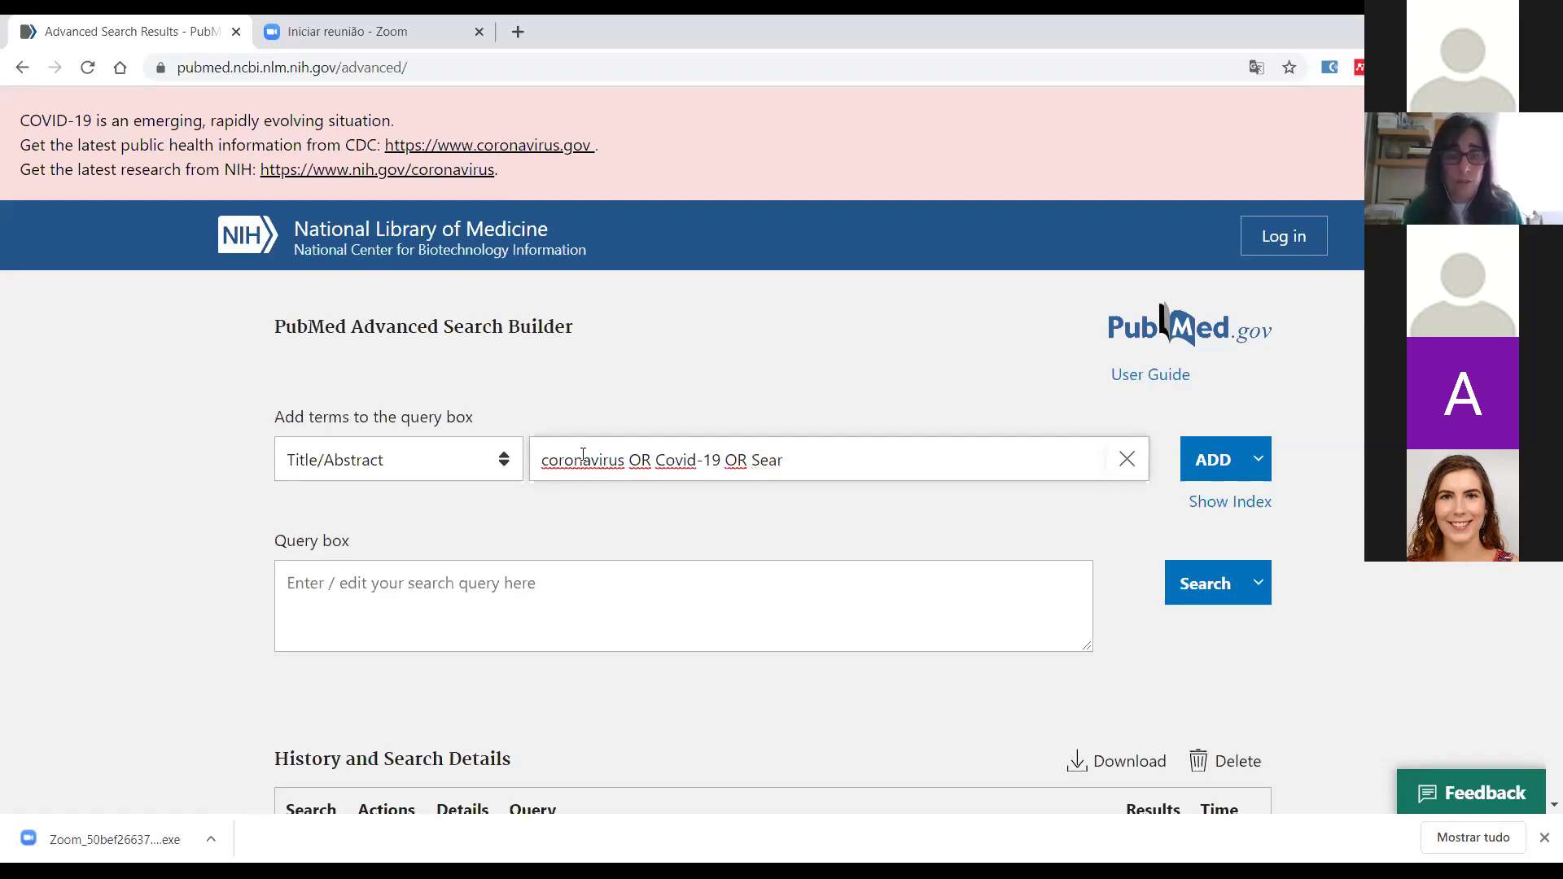
type("a")
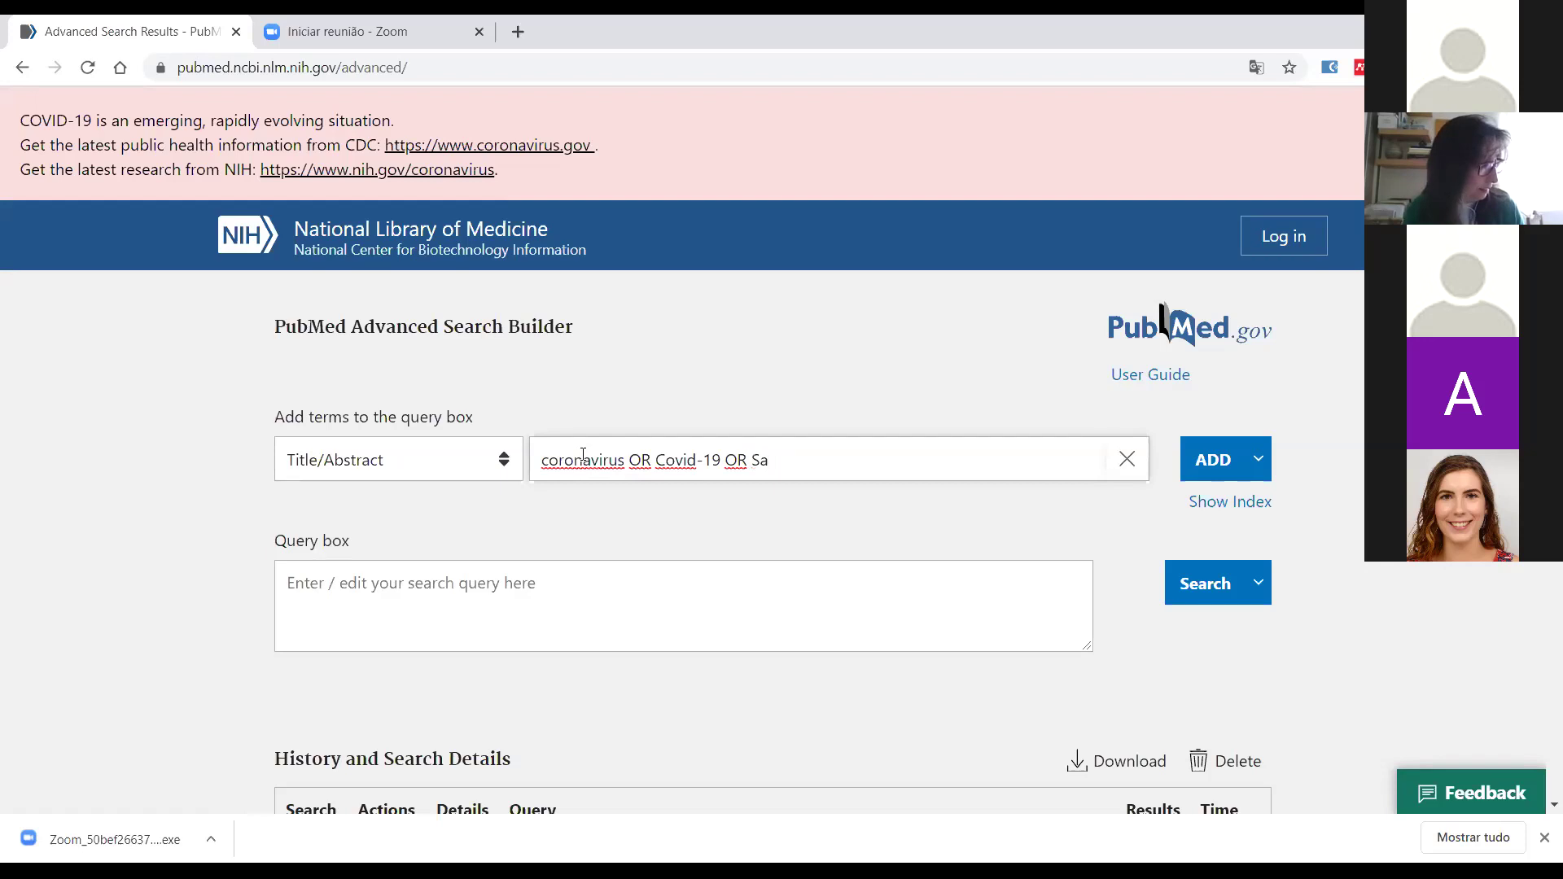
type("rs")
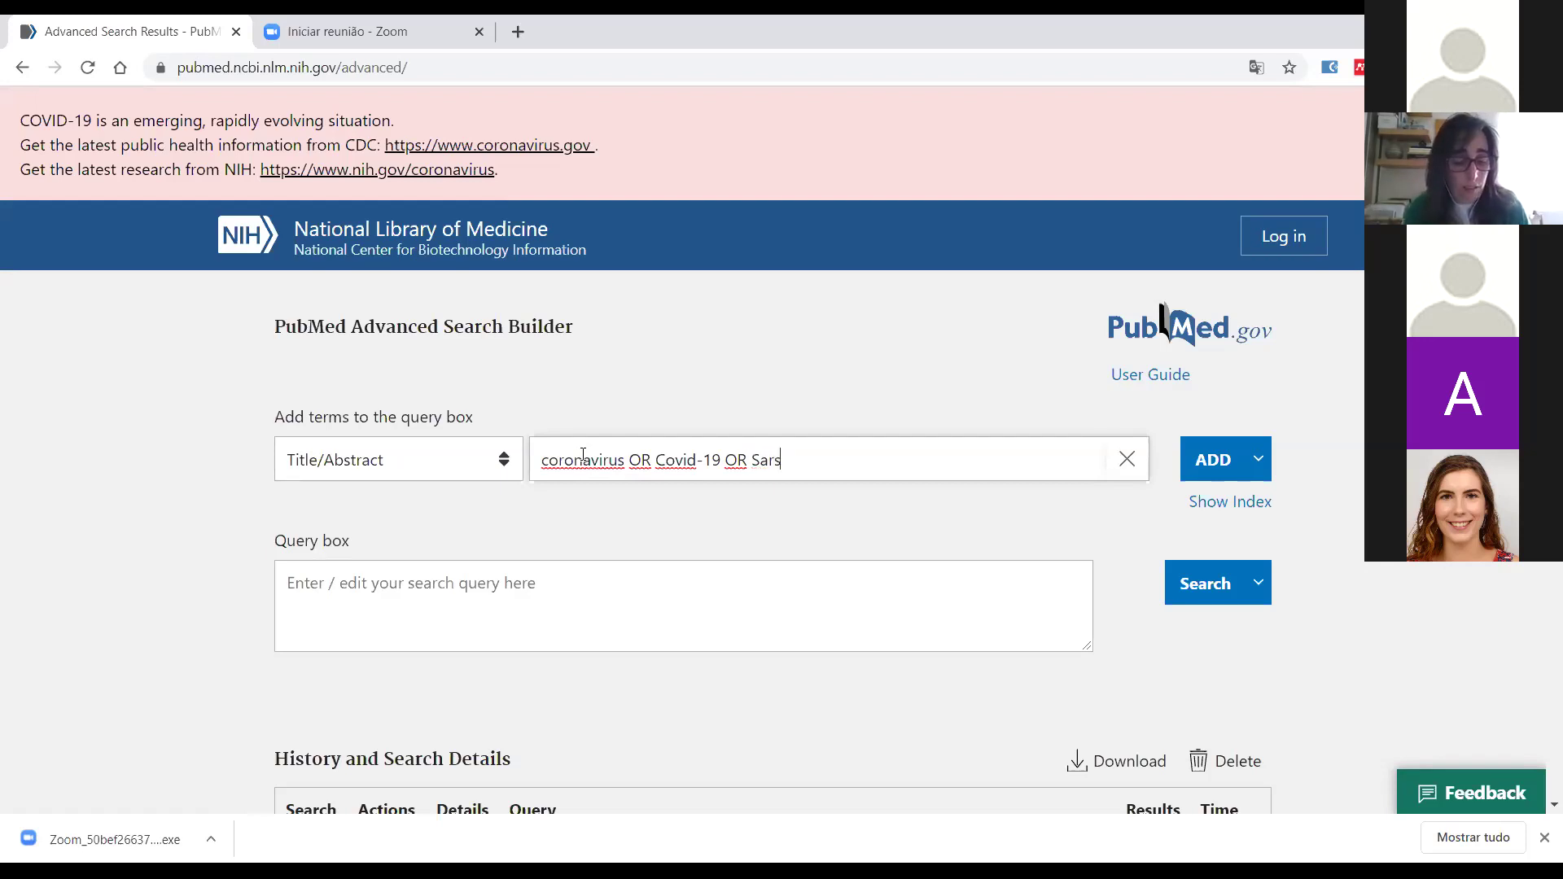
type("-cov-2")
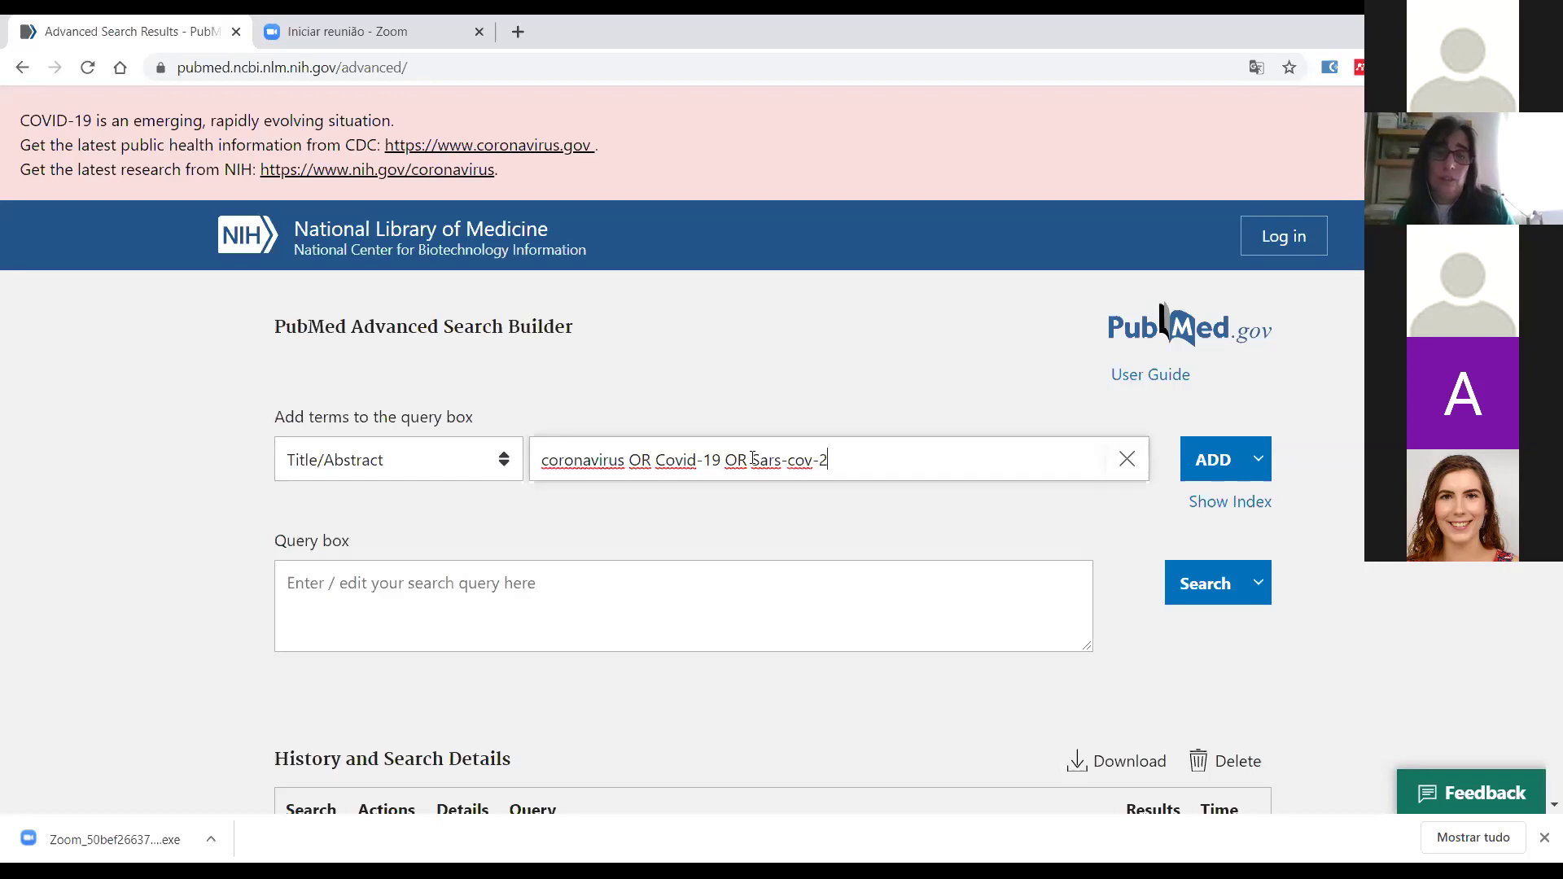
left_click(1214, 457)
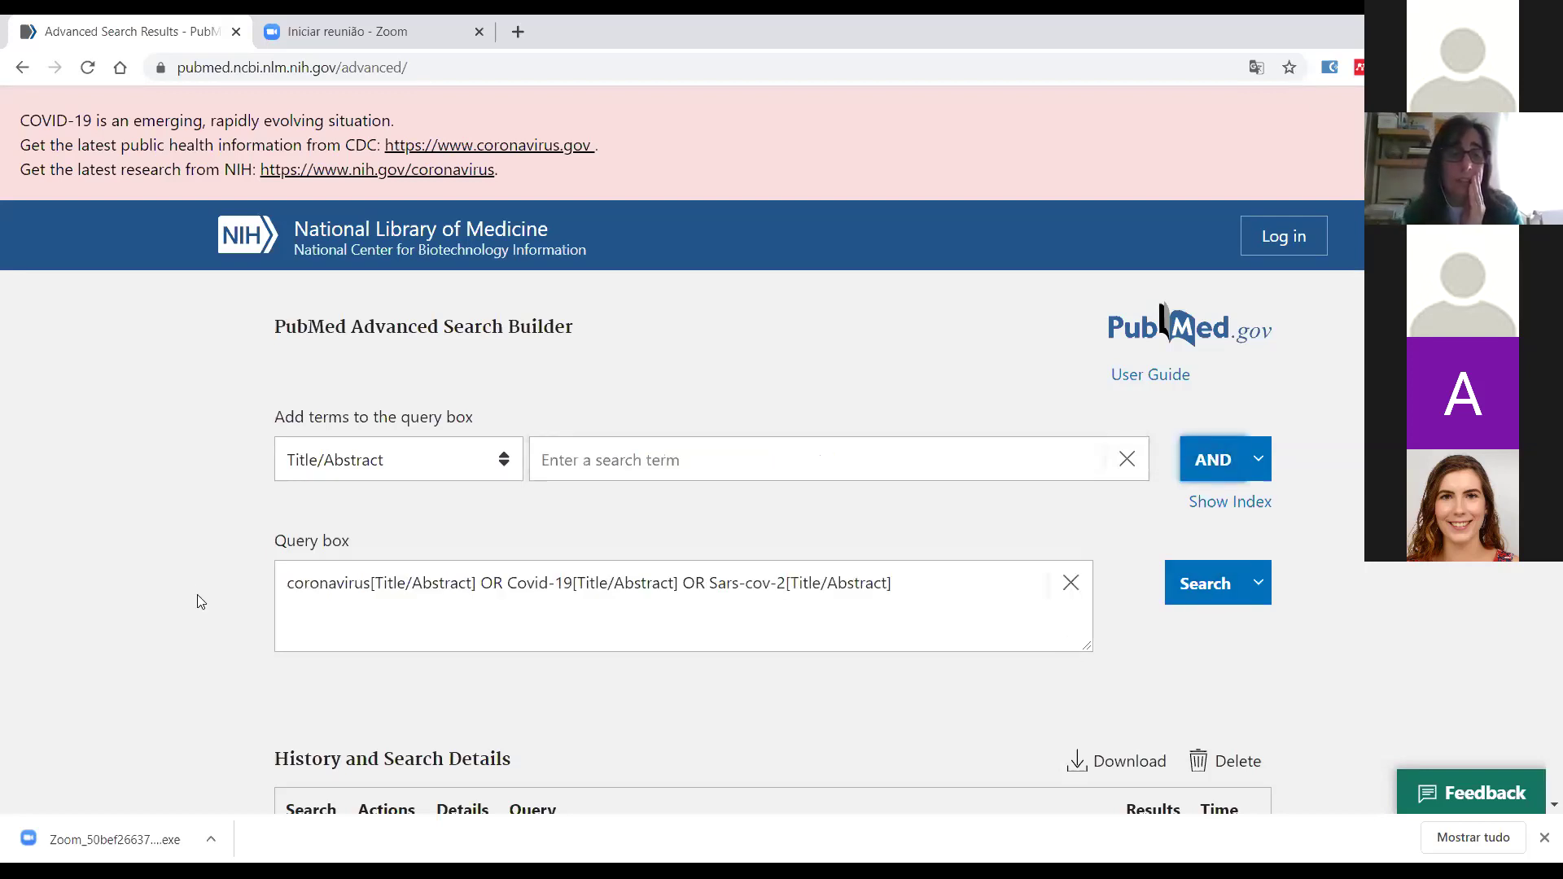
left_click(1181, 596)
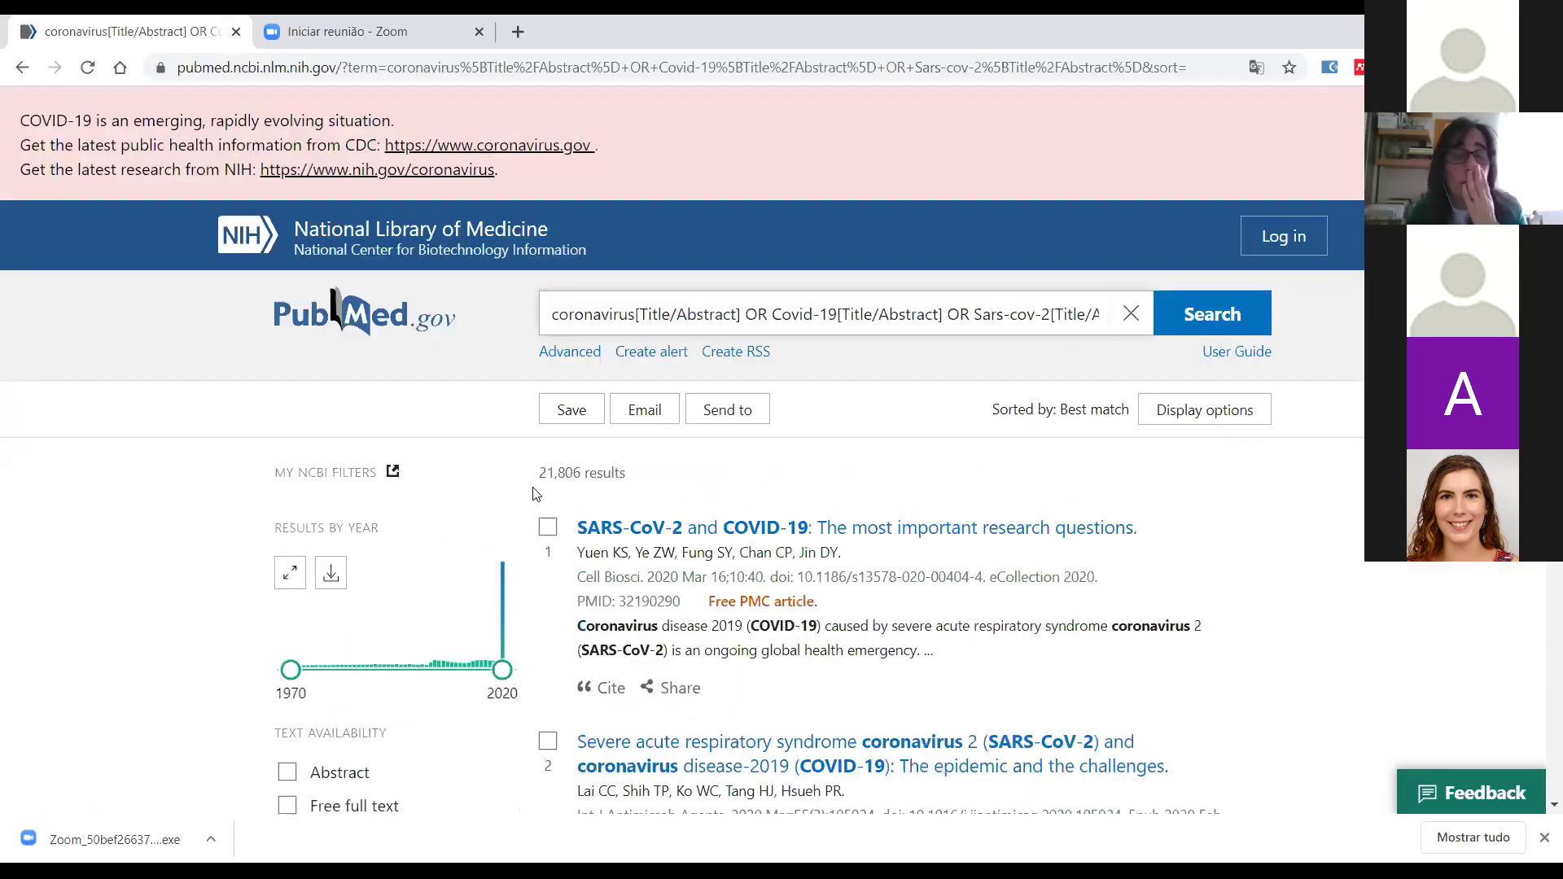
Return to the advanced search builder and set the search field to MeSH Major Topic
left_click(564, 381)
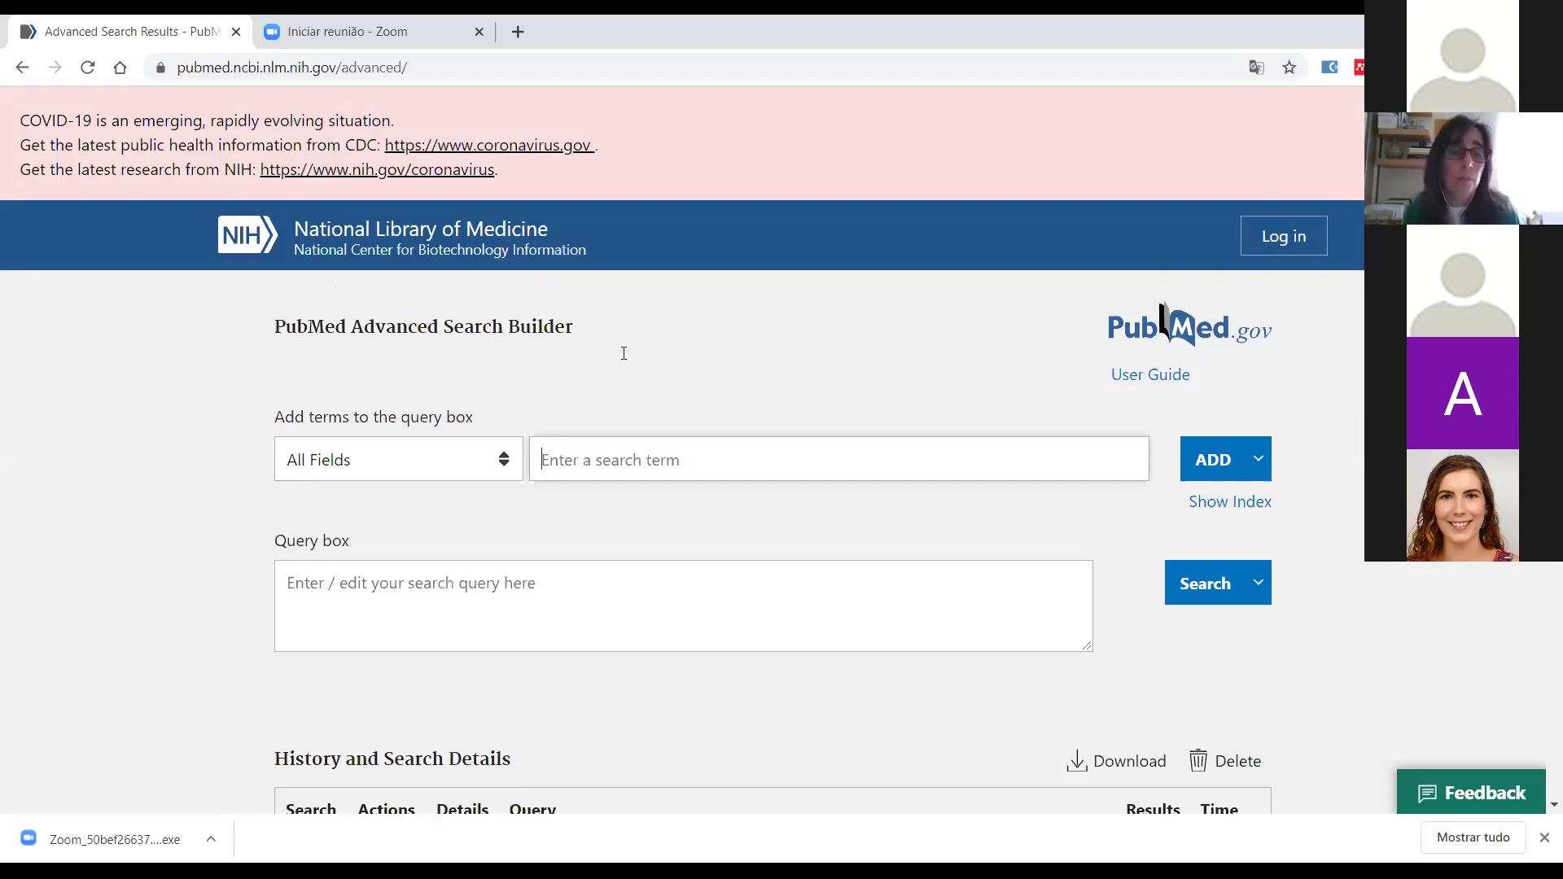
left_click(504, 470)
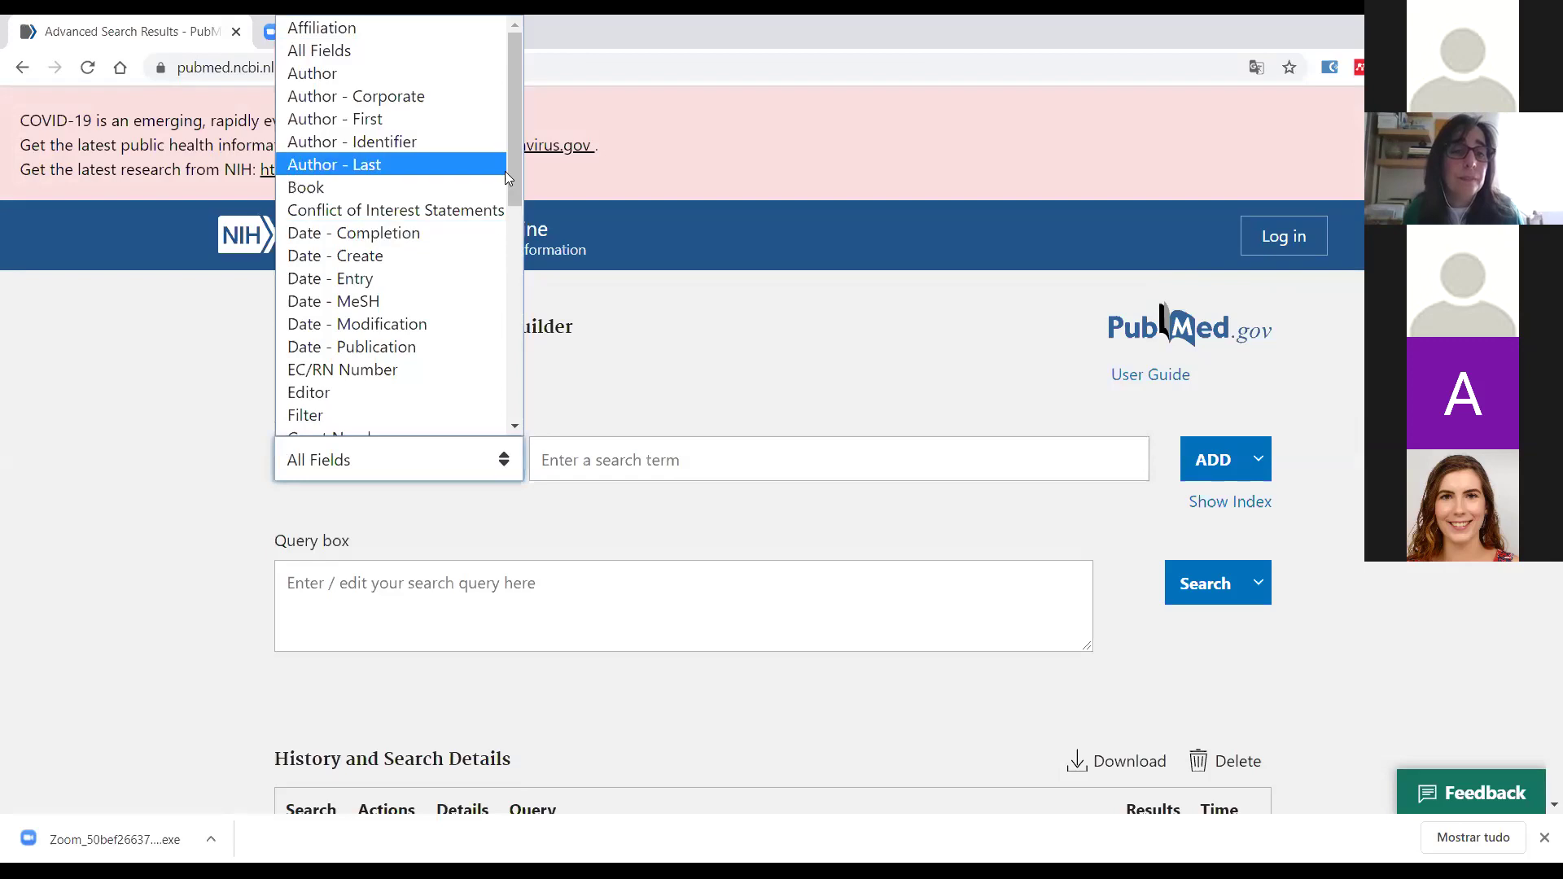
left_click_drag(509, 171, 521, 397)
scroll(477, 416, "down", 1)
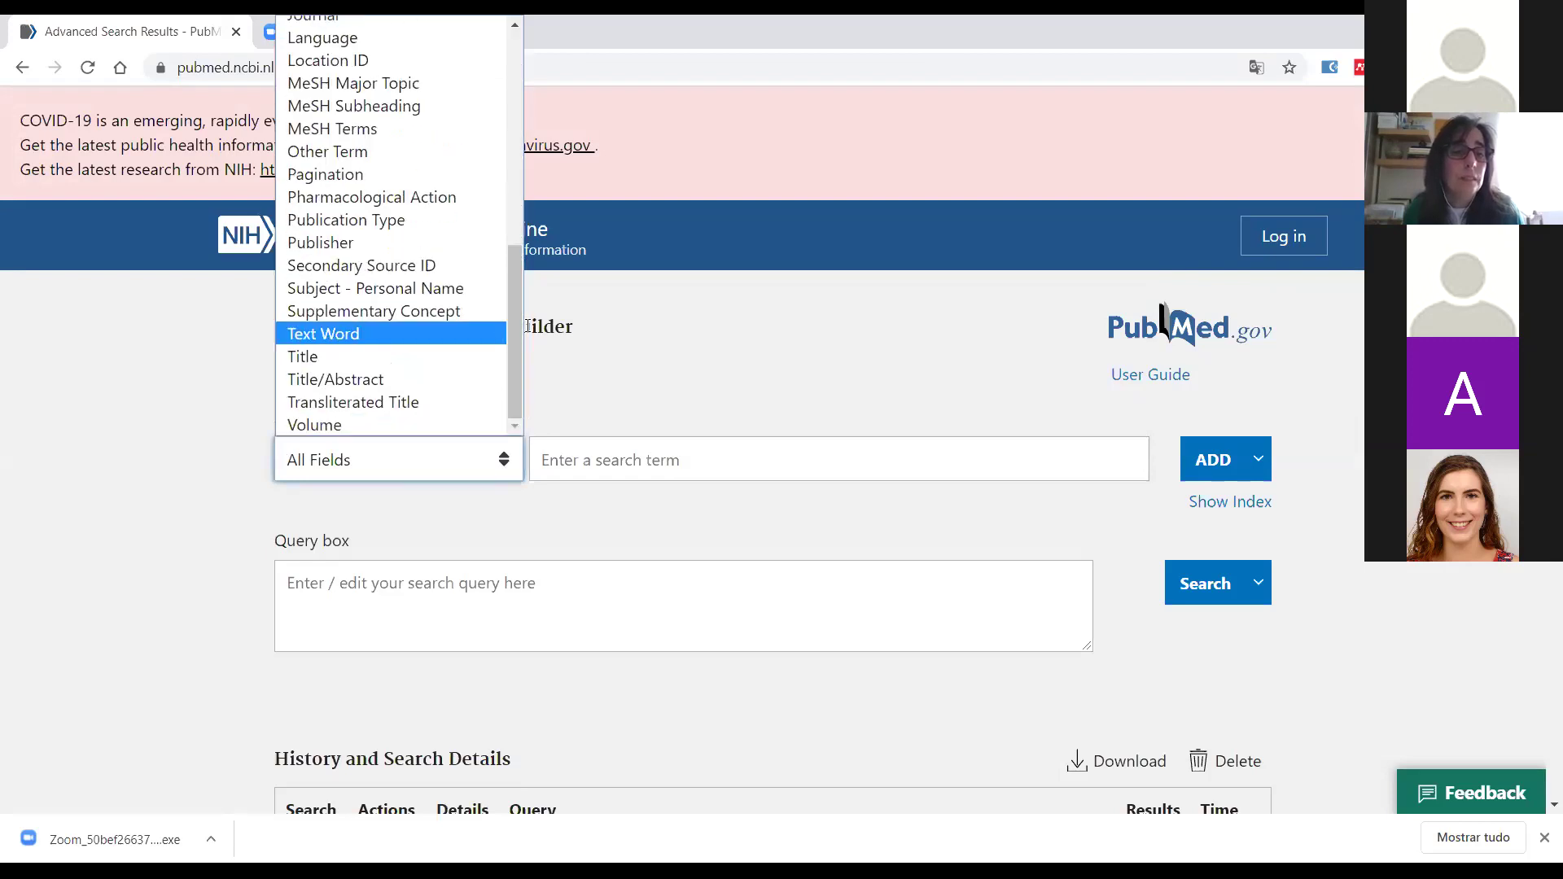
scroll(388, 311, "up", 2)
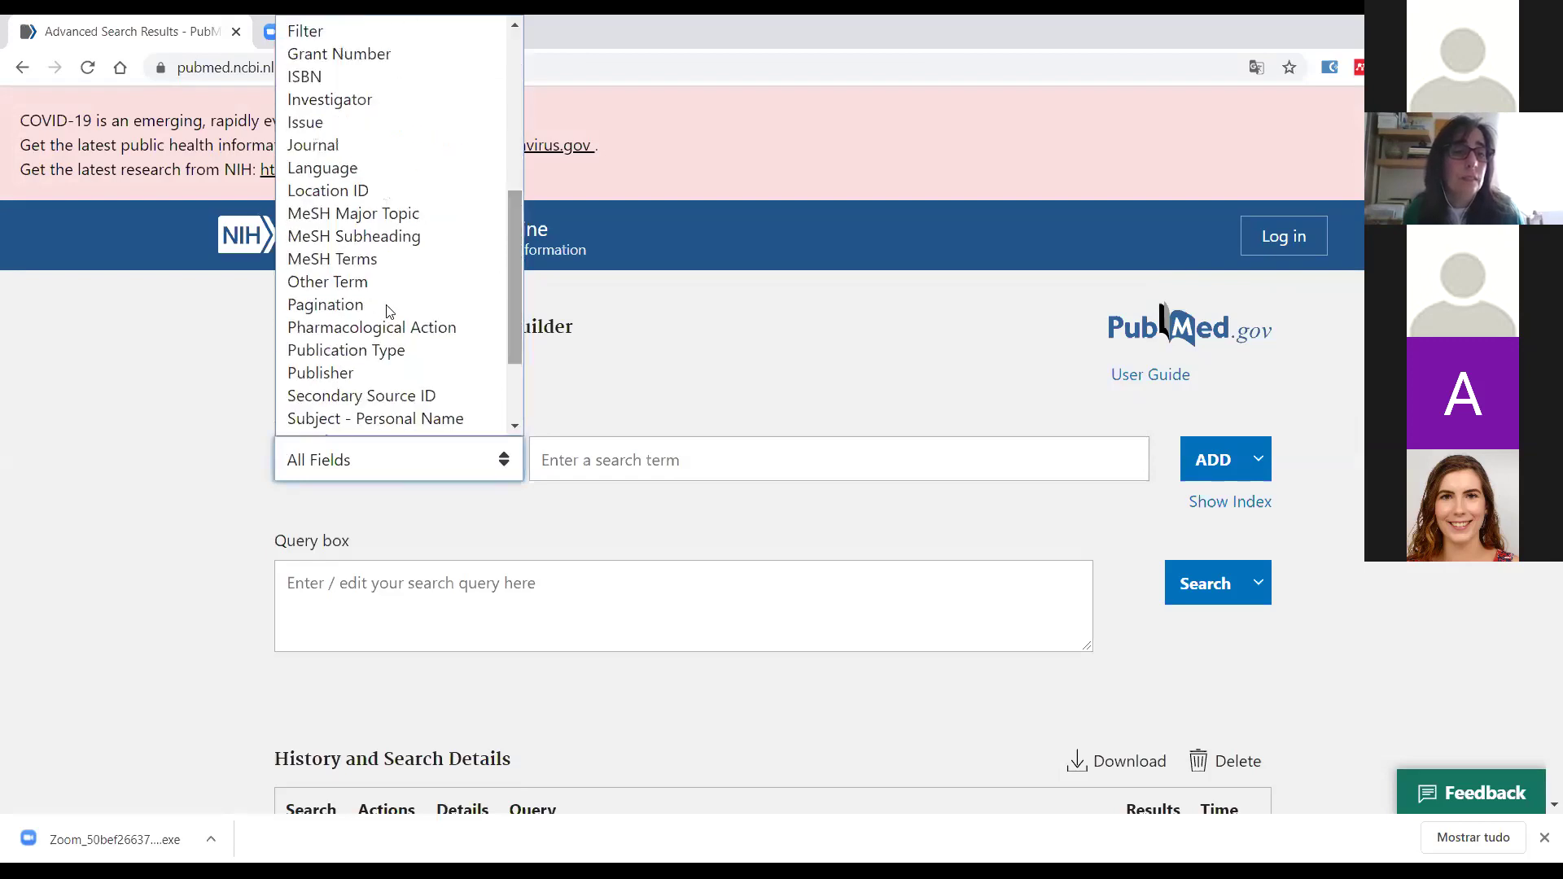
left_click(382, 214)
Add the quoted phrase "heart failure" to the query box as a MeSH Major Topic term and run the search
left_click(578, 468)
type("her")
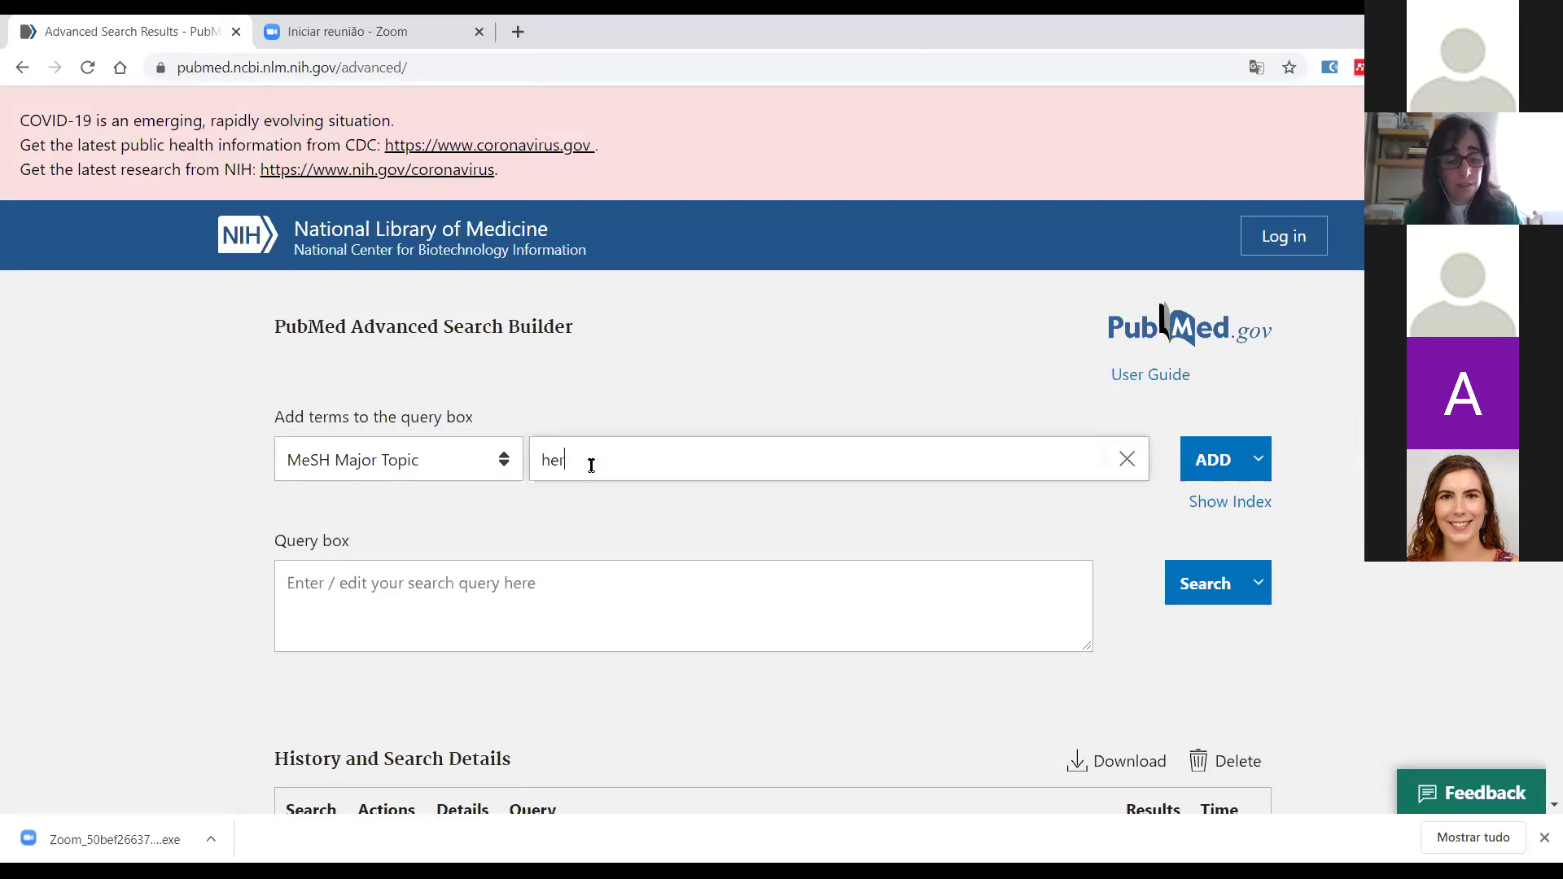
type("art failure")
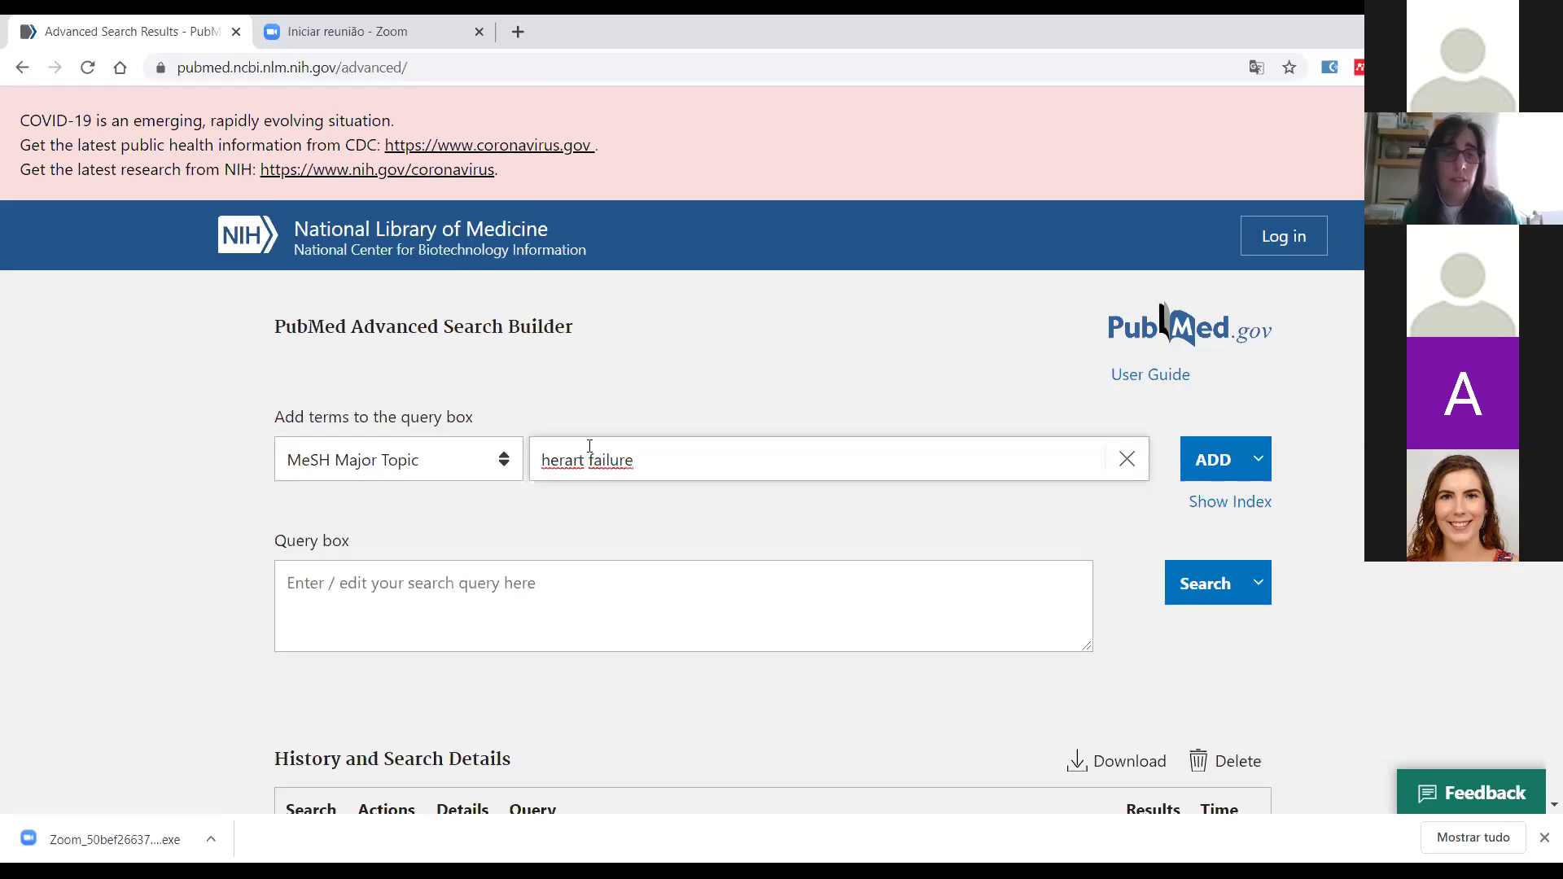
left_click(576, 456)
key("BackSpace")
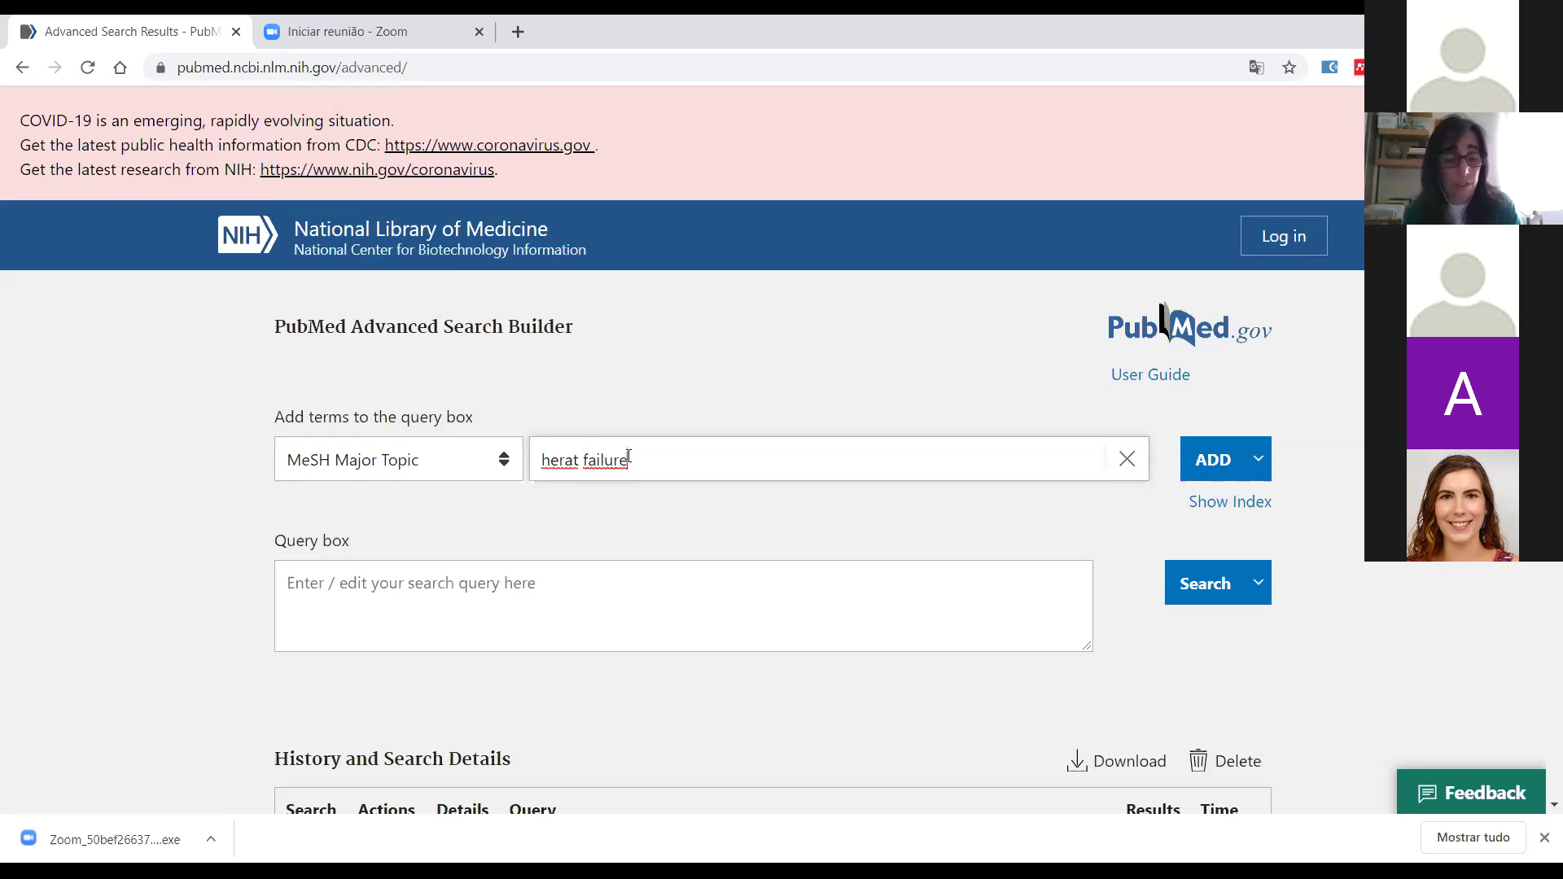
type("\"")
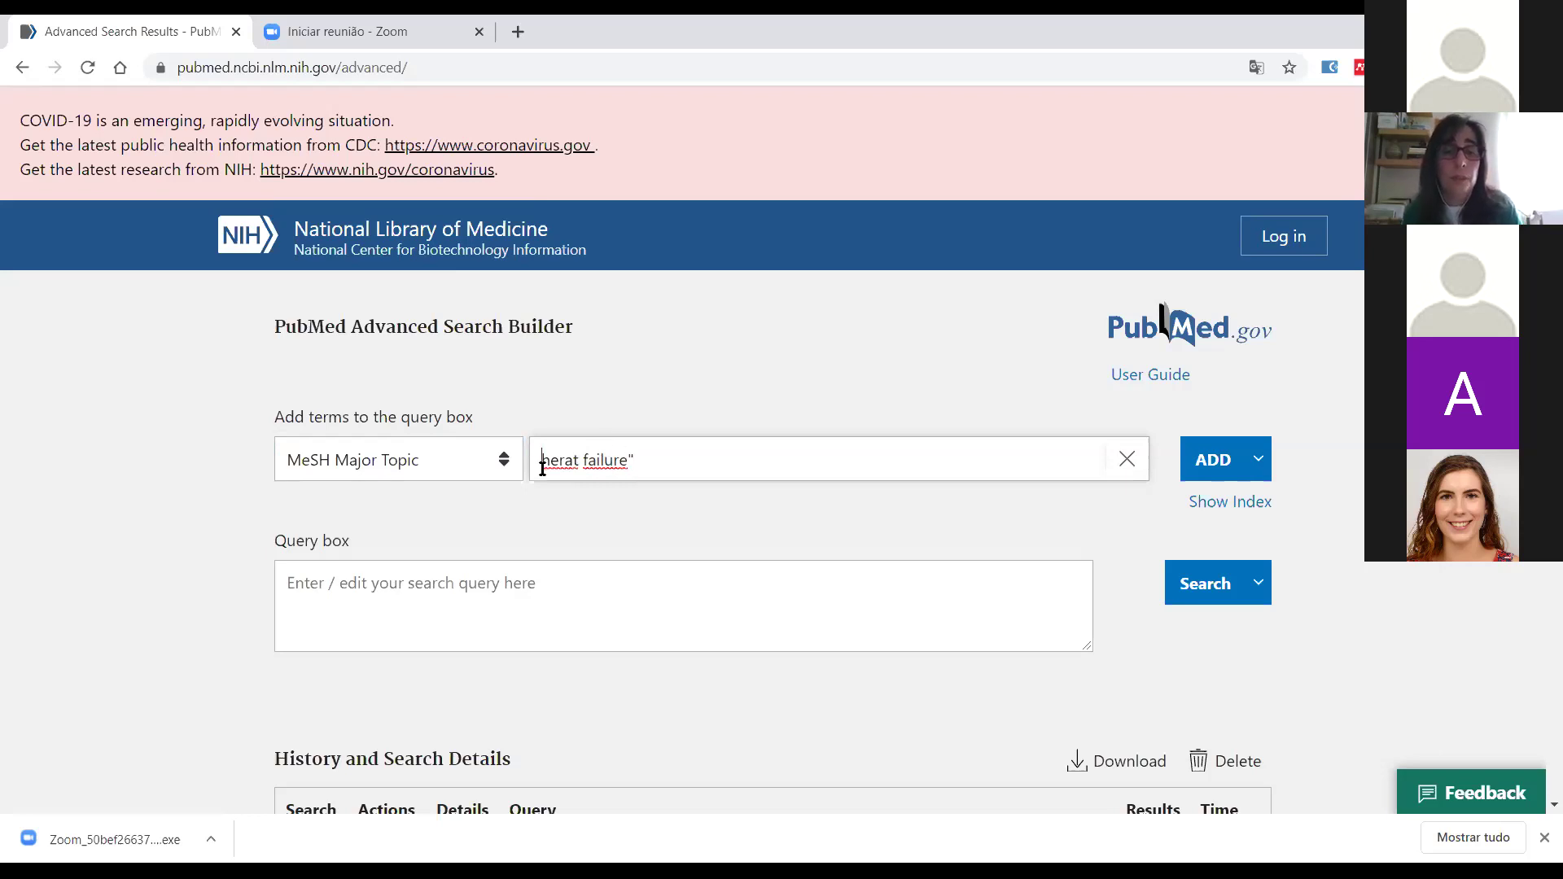
left_click(565, 460)
key("BackSpace")
key("Right")
type("r")
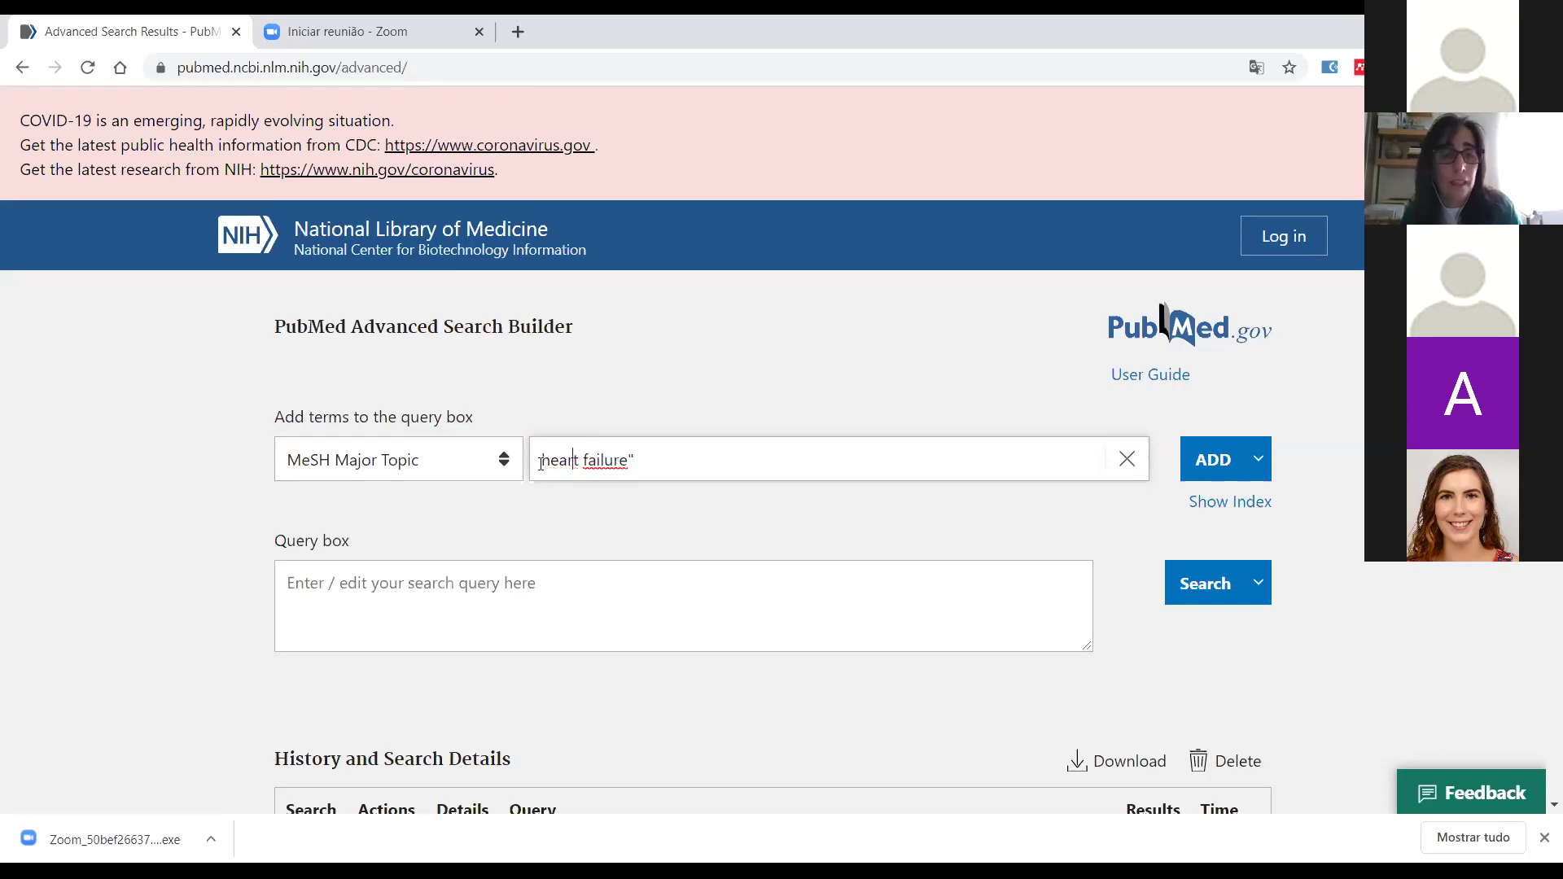
left_click(542, 460)
type("\"")
left_click(1189, 473)
left_click(1221, 592)
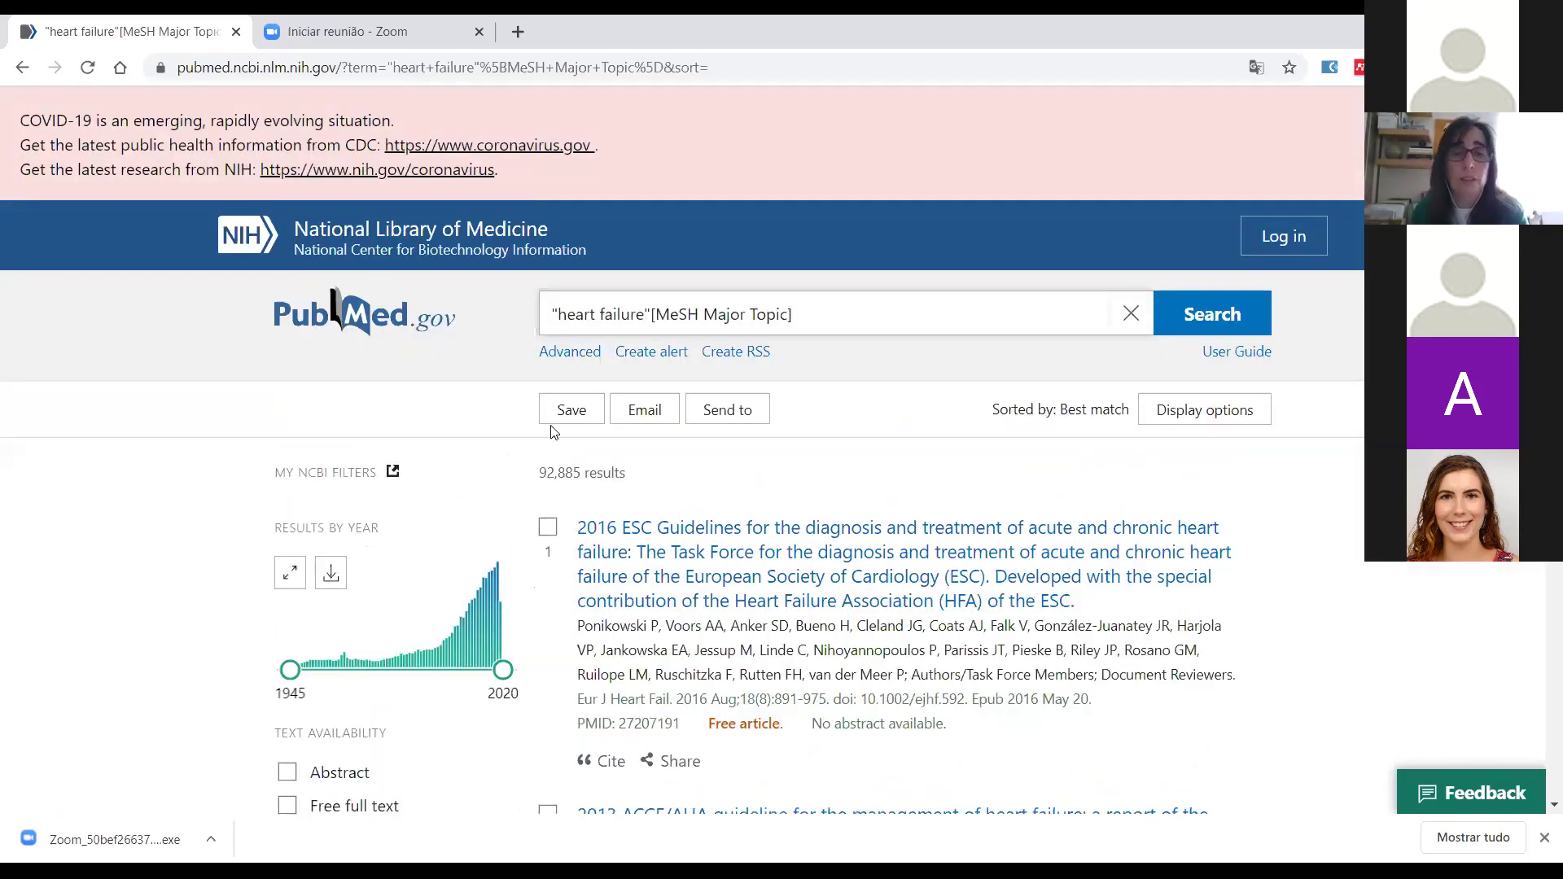
Go back to the advanced search builder and choose Title/Abstract as the search field
left_click(583, 365)
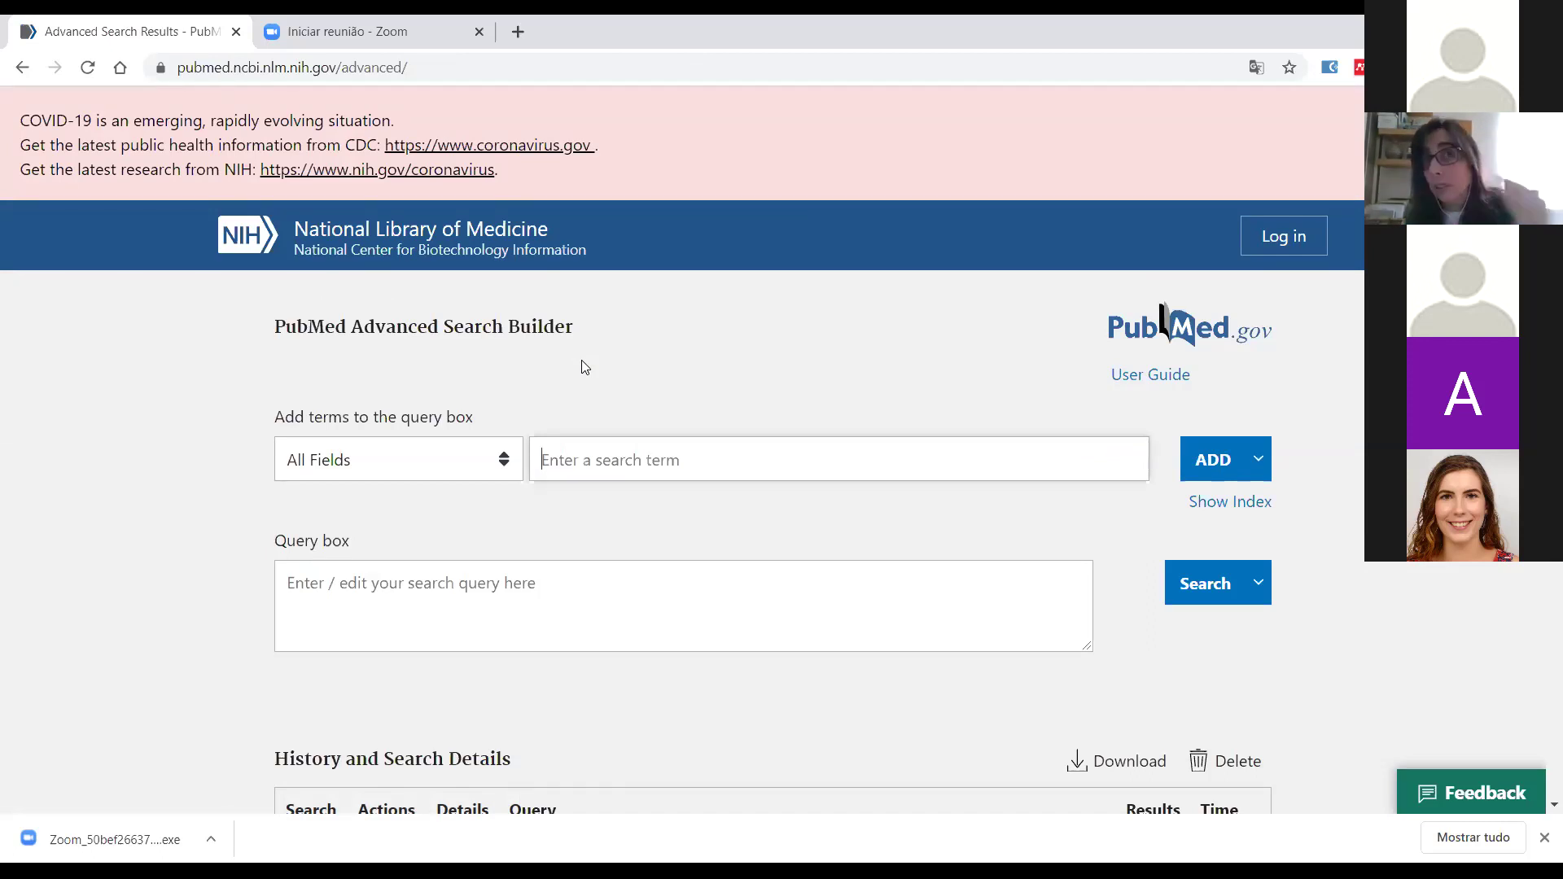
scroll(646, 386, "down", 2)
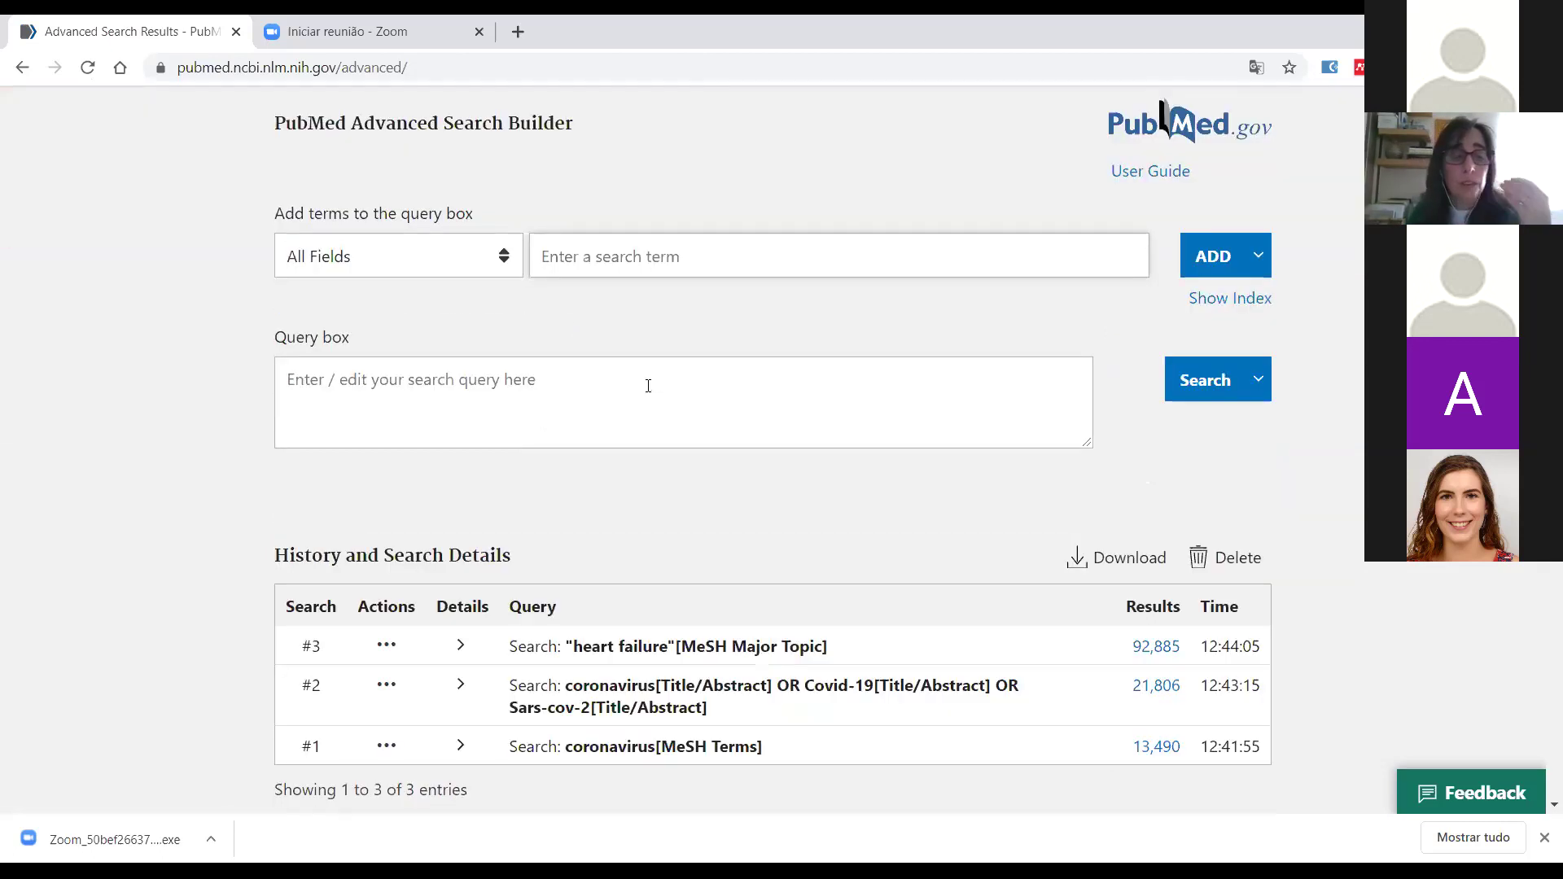
scroll(647, 386, "up", 1)
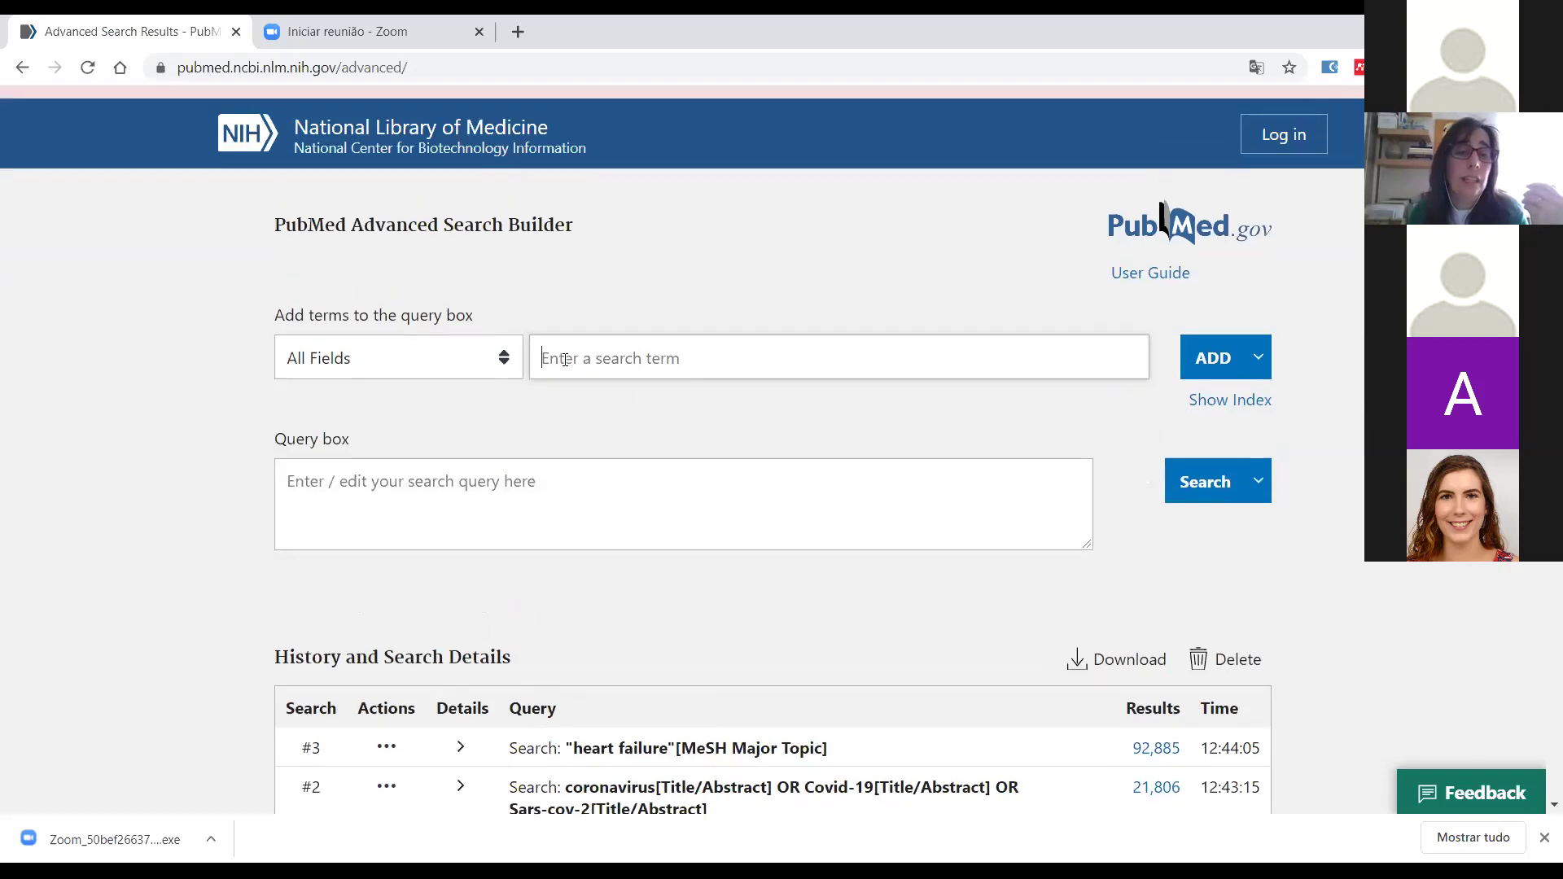
left_click(504, 364)
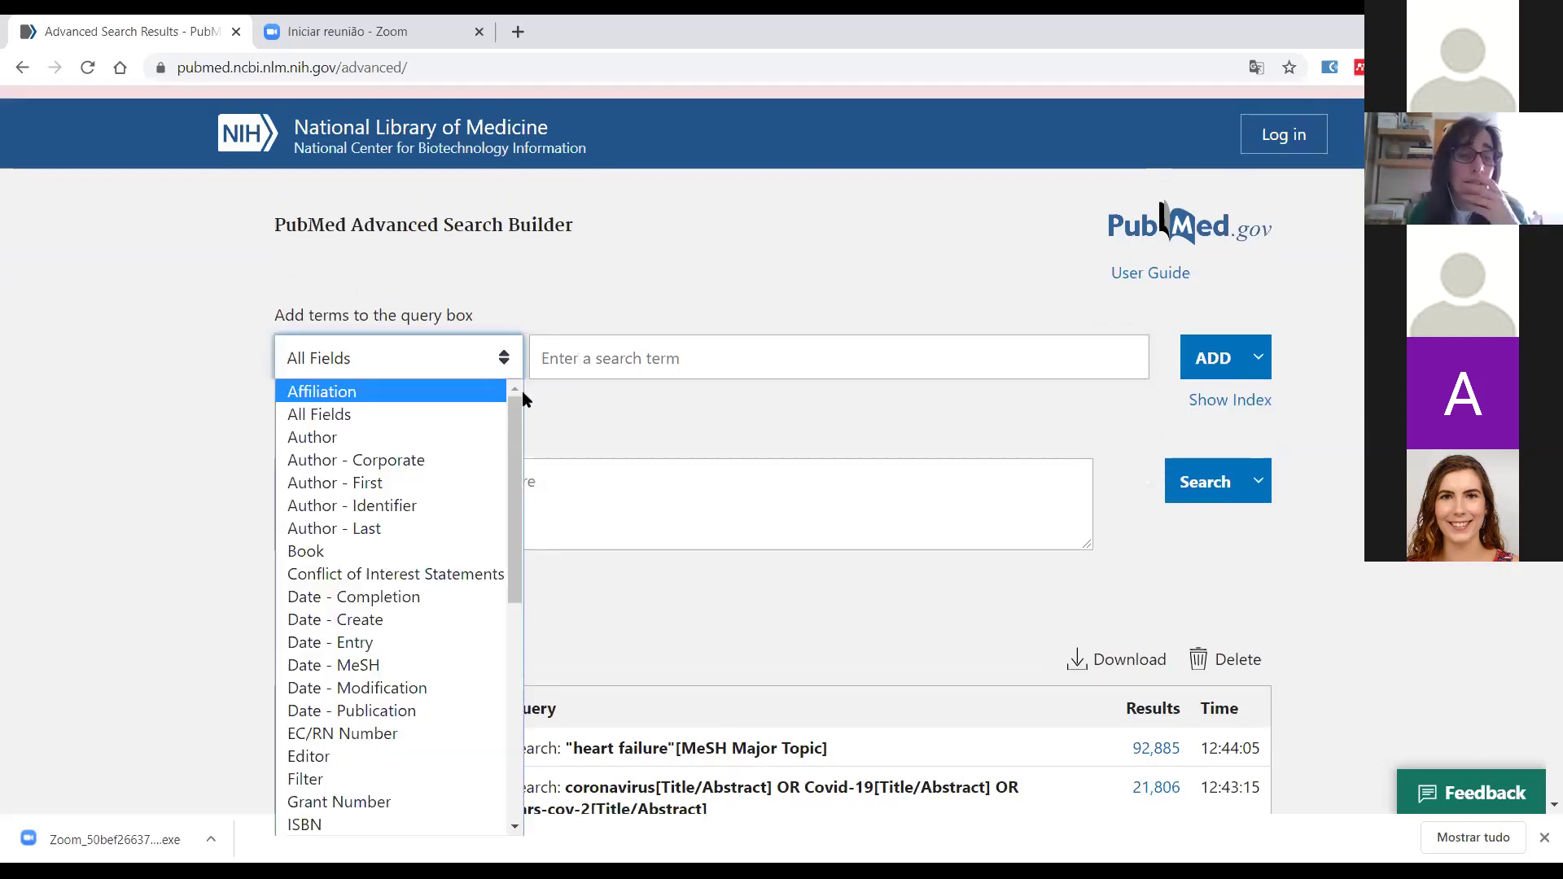
left_click_drag(516, 402, 503, 683)
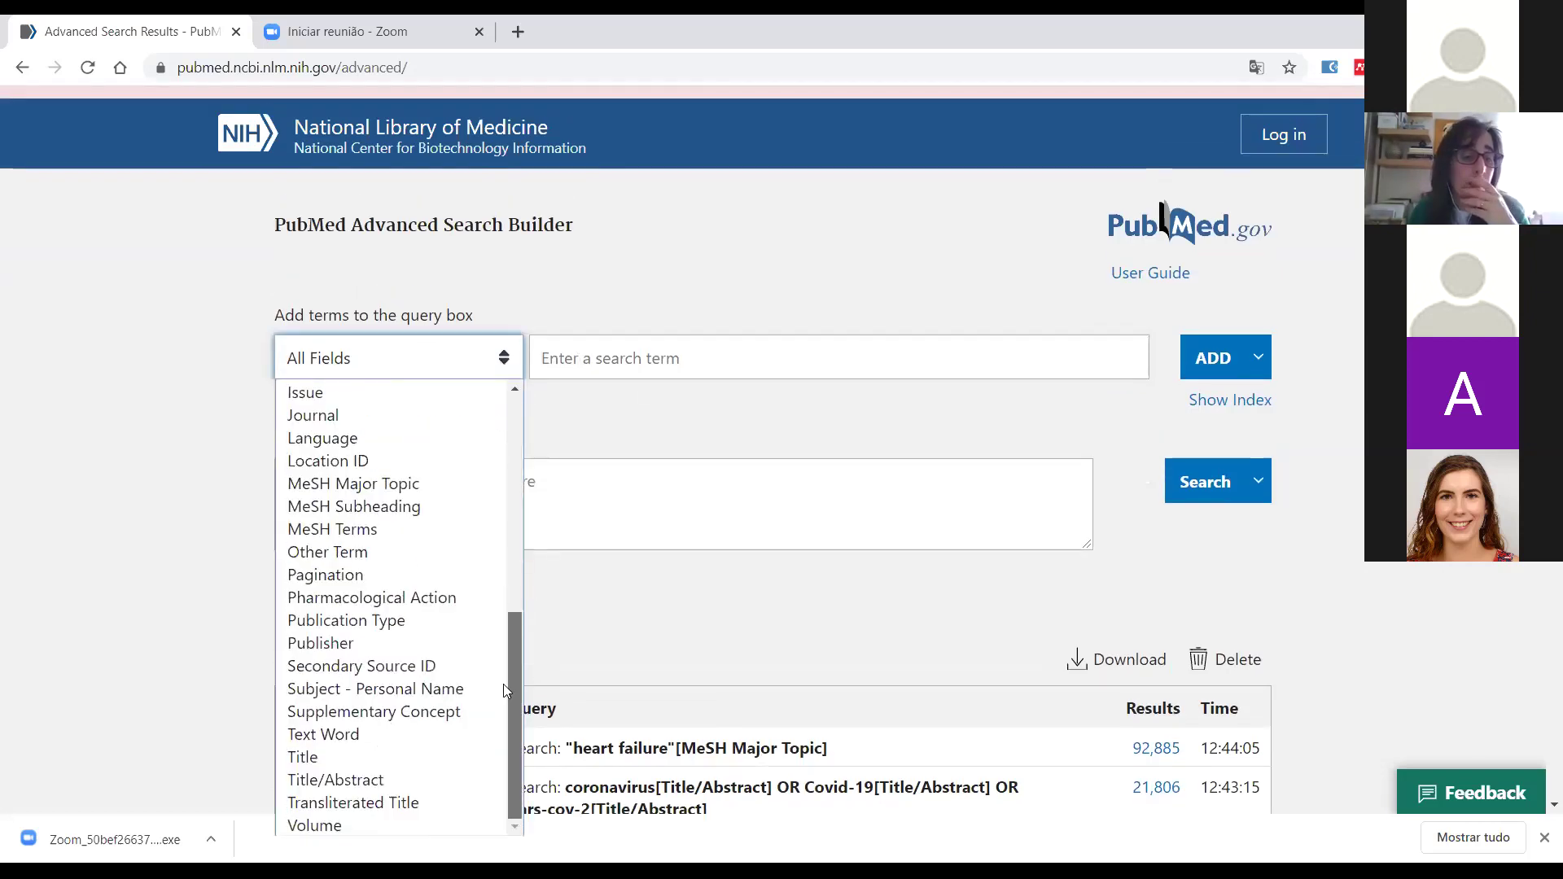
left_click(336, 780)
Add the quoted phrase "heart Failure" to the query box as a Title/Abstract term and run the search
left_click(596, 350)
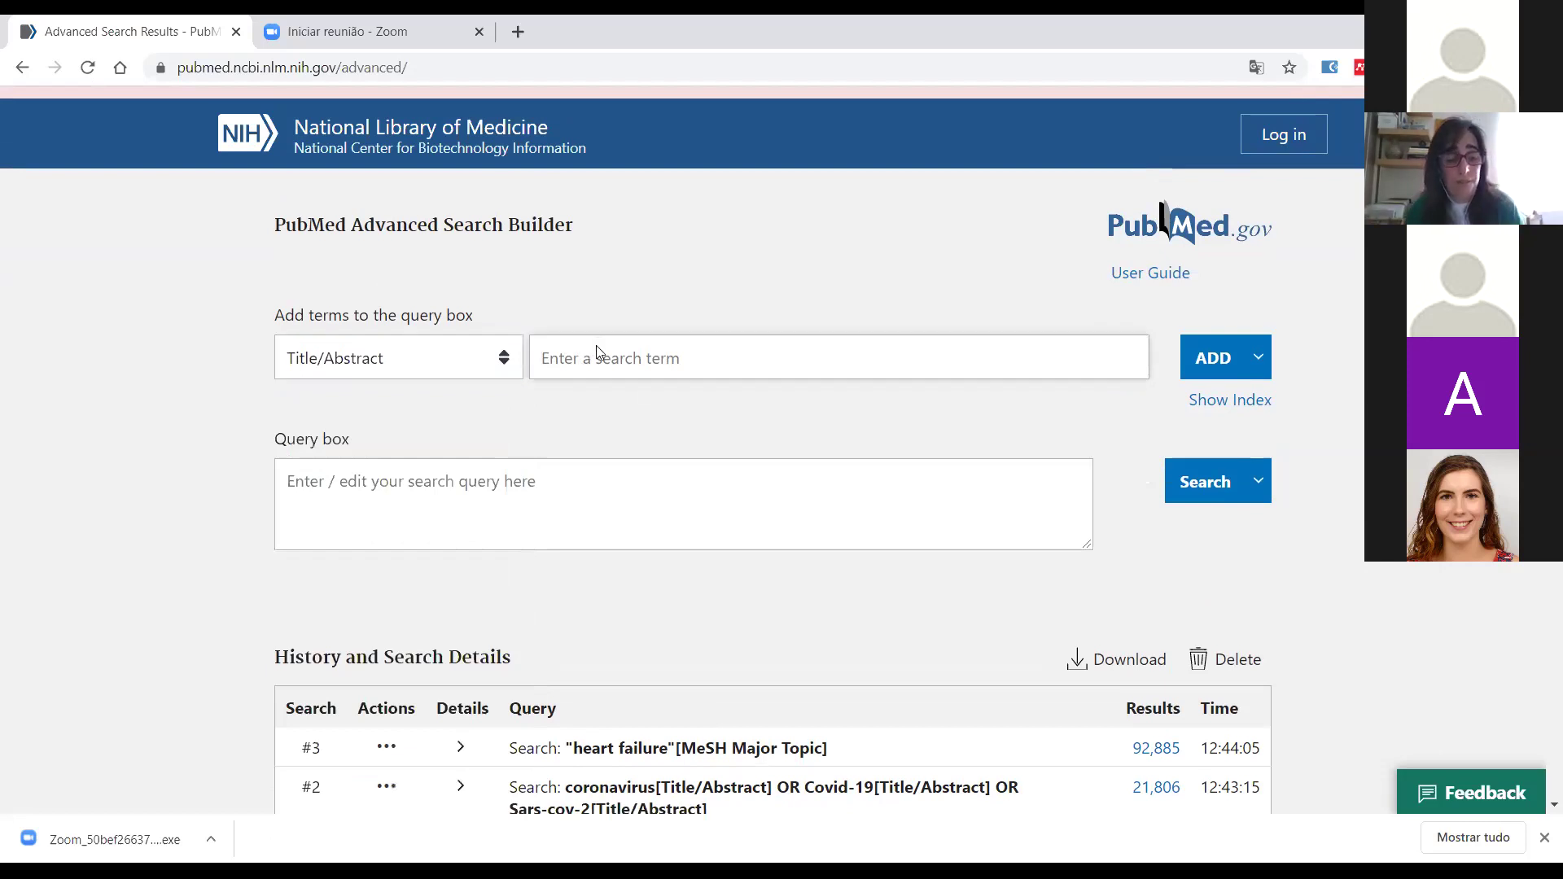
type("\"hea")
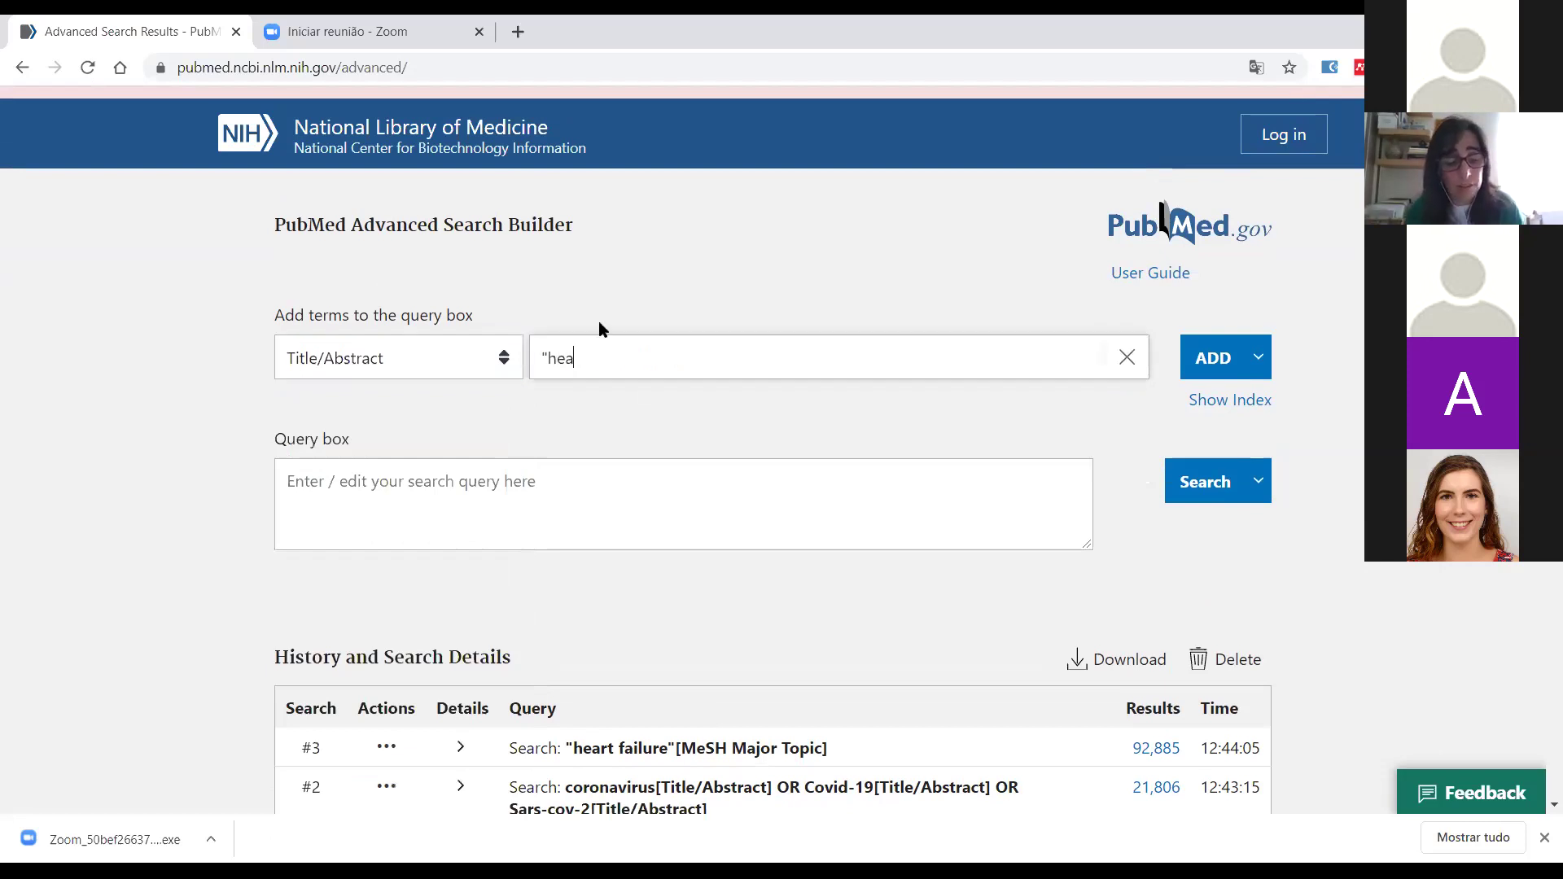
type("rt Failure\"")
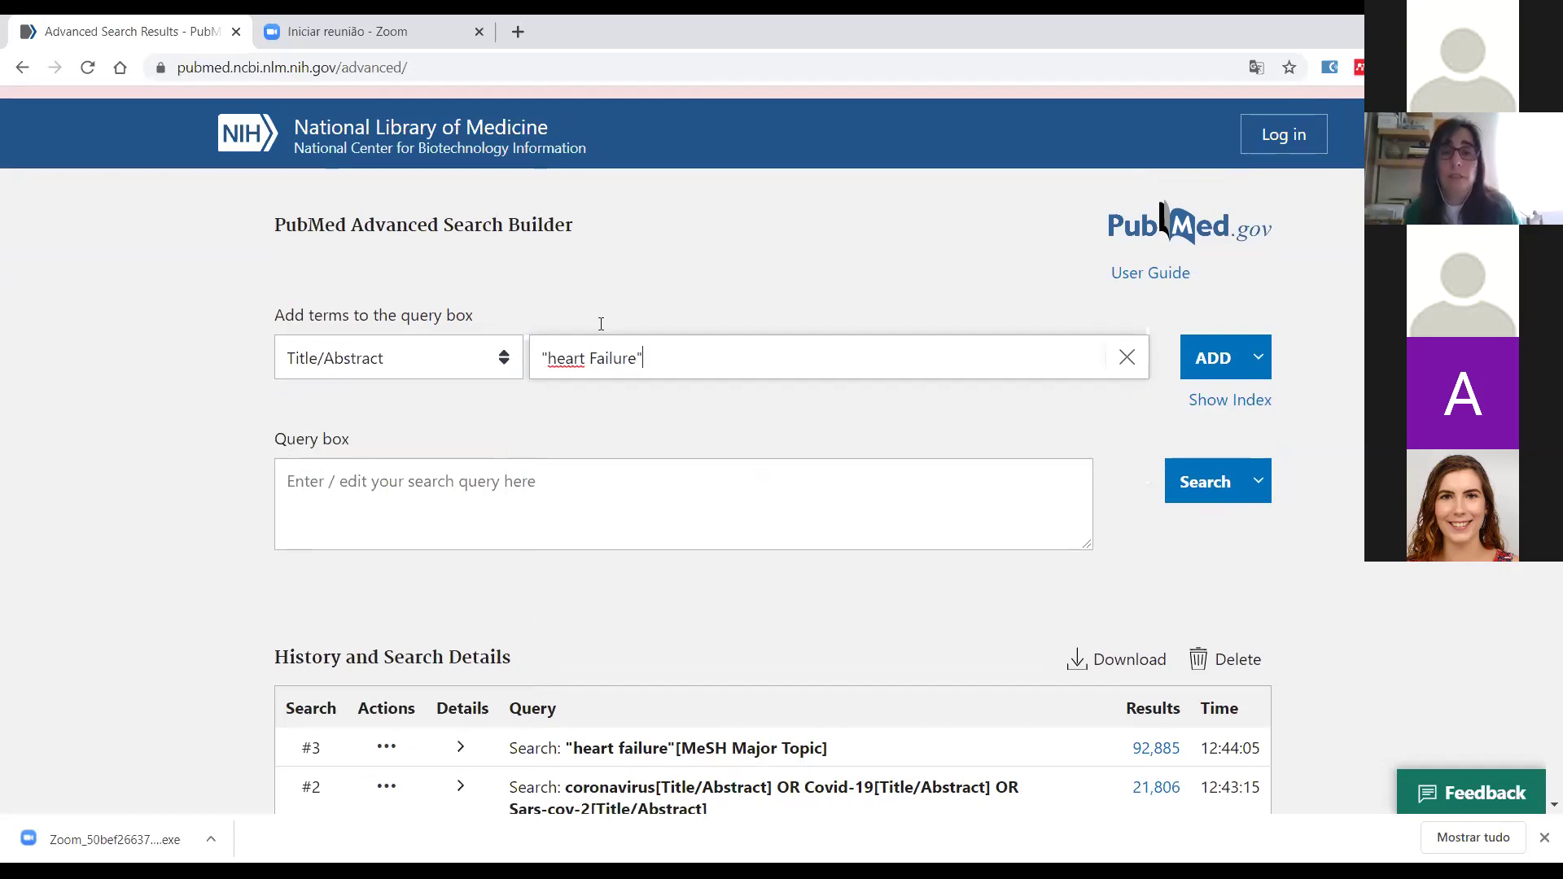
left_click(1210, 358)
left_click(1213, 480)
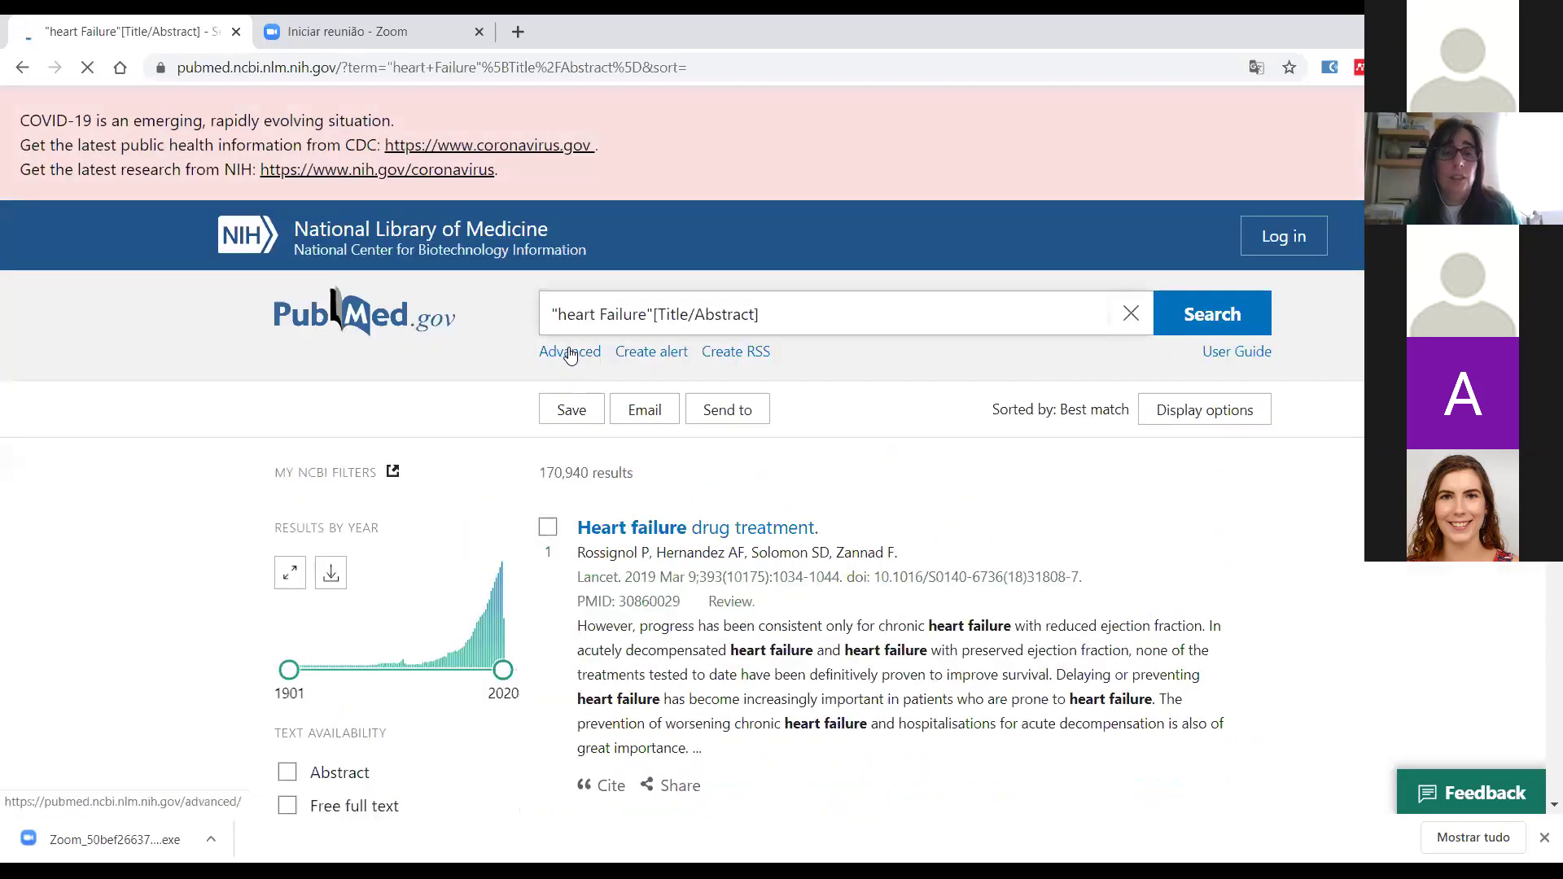
Reopen the advanced search builder and add history search #3, the heart failure MeSH Major Topic query, to the query box
left_click(570, 355)
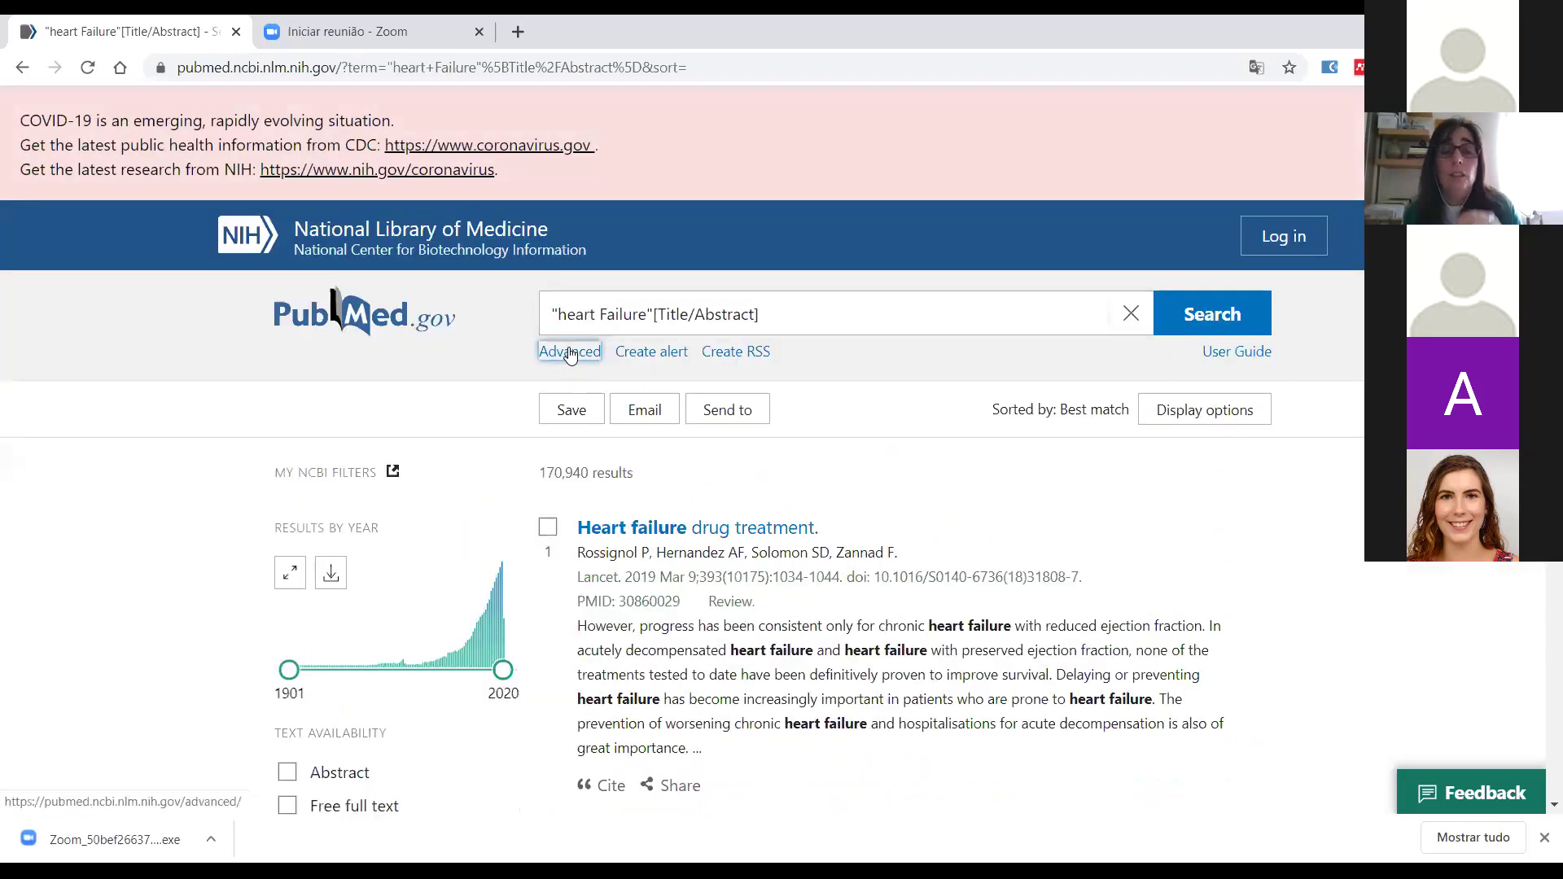
scroll(648, 343, "down", 2)
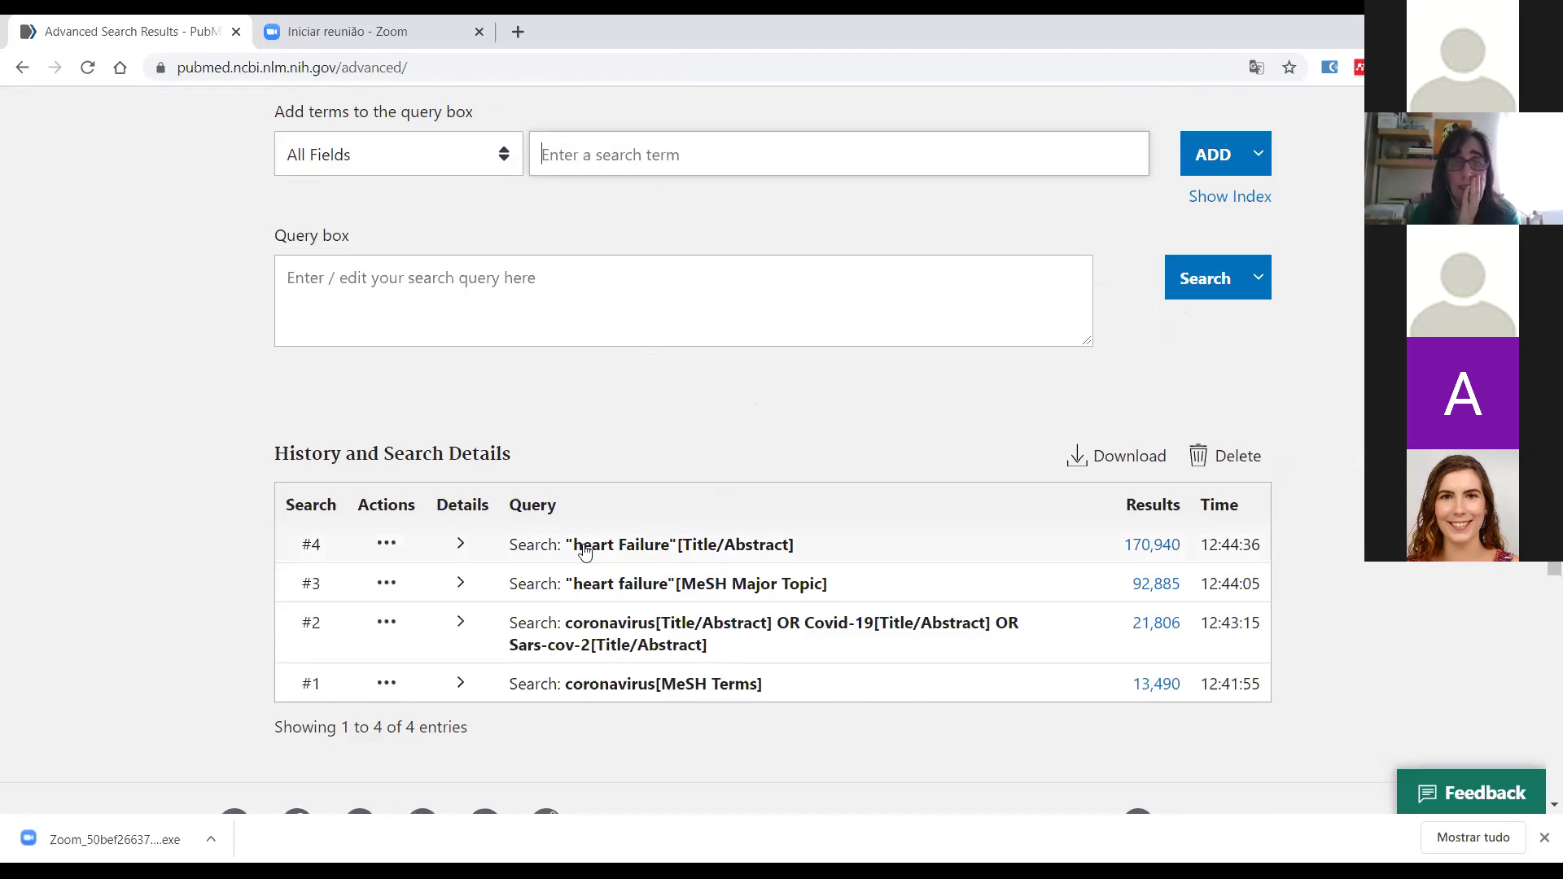
left_click(385, 583)
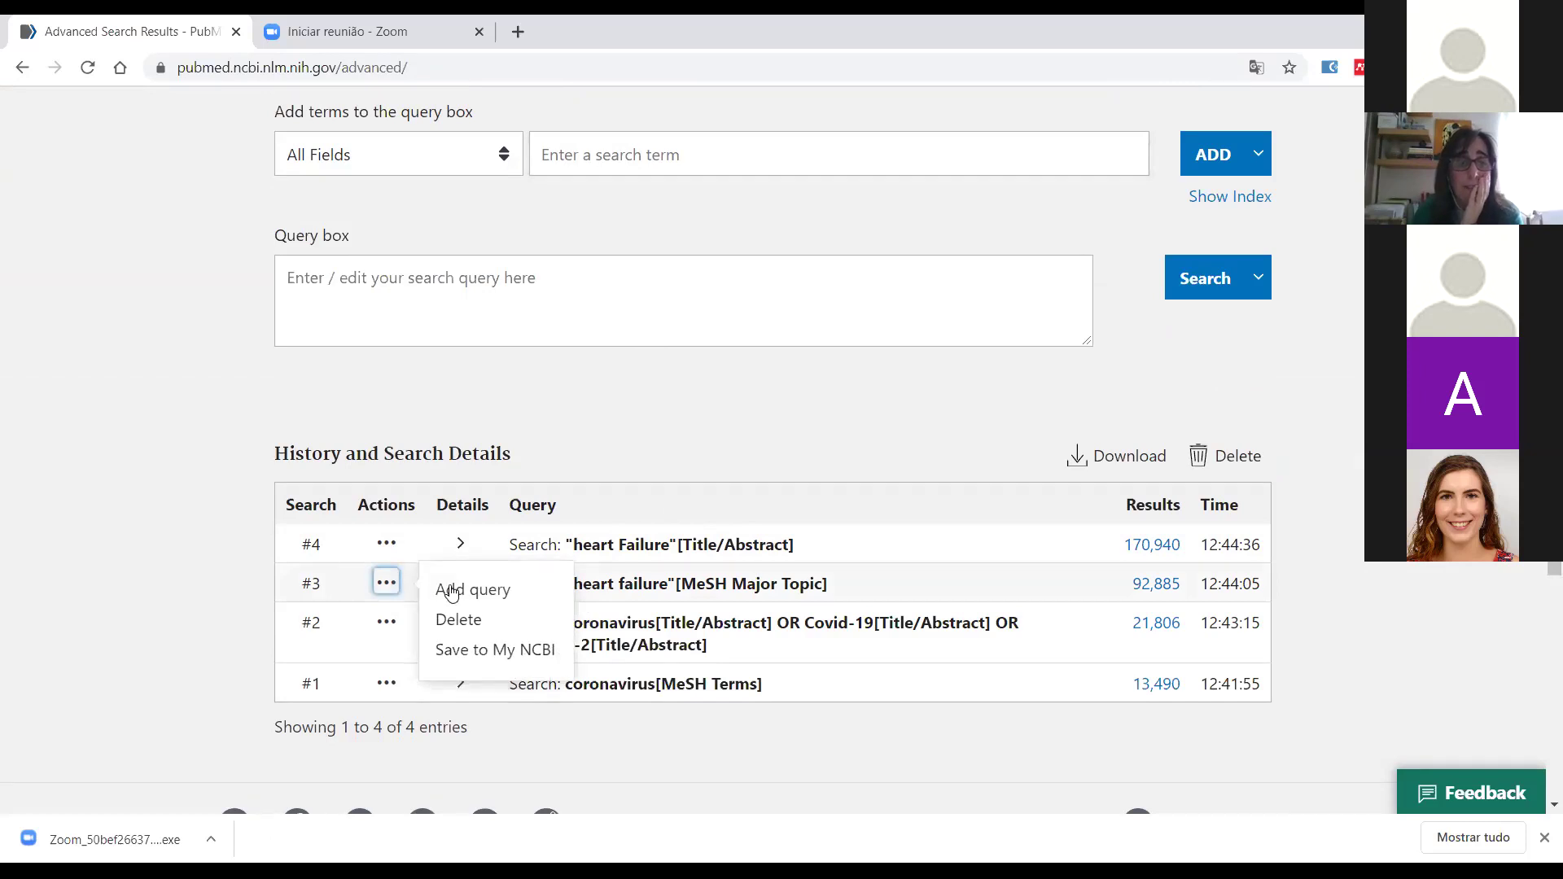
left_click(452, 592)
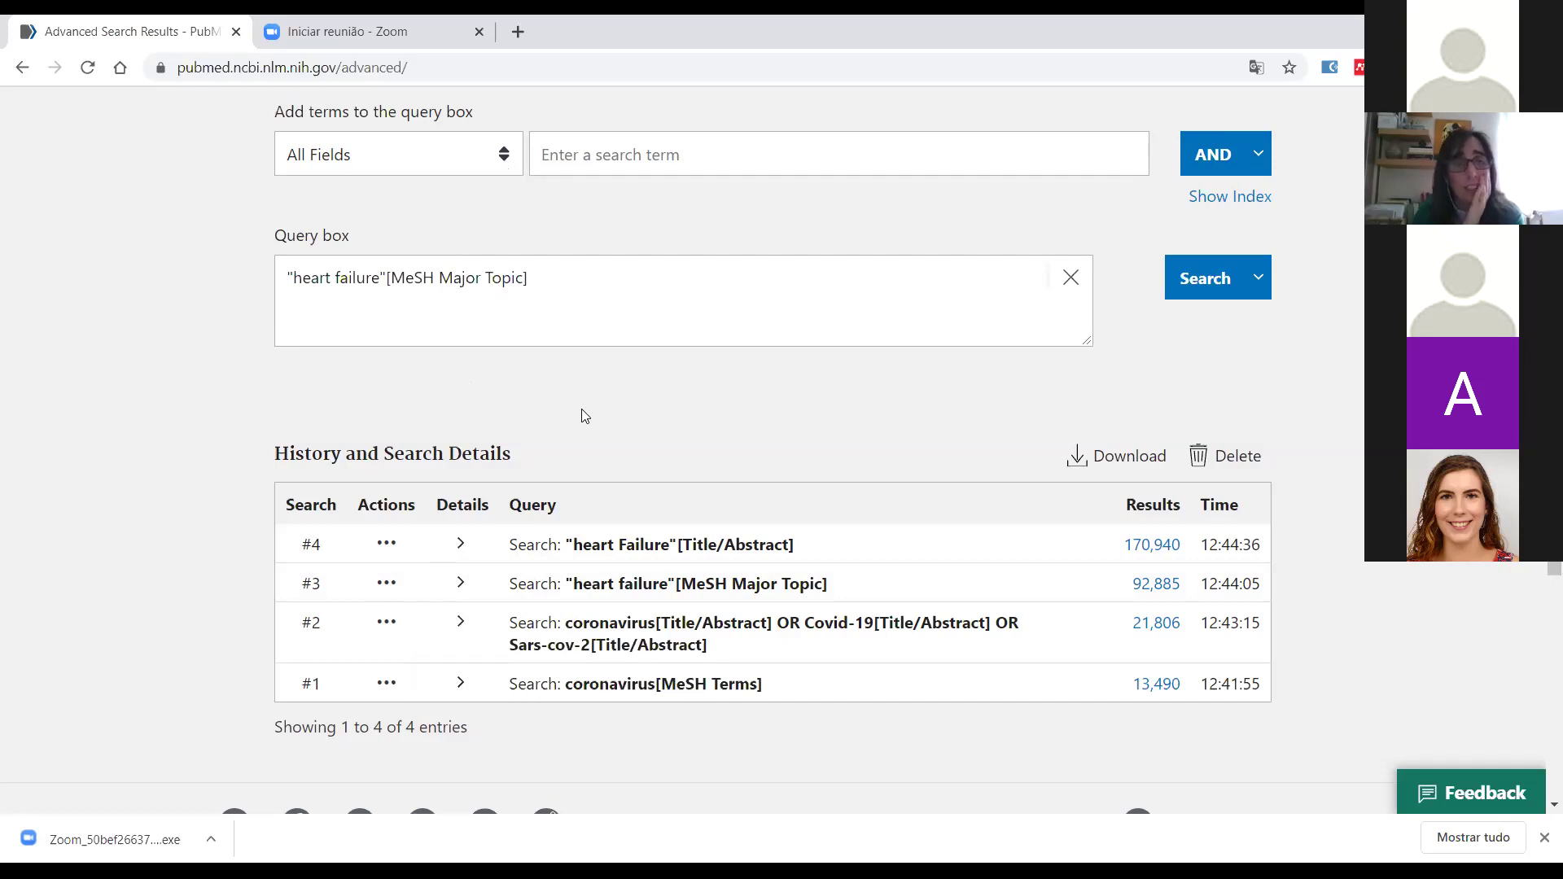
Combine history search #4, the heart failure Title/Abstract query, with the current query using OR and run the search
left_click(546, 270)
left_click(567, 162)
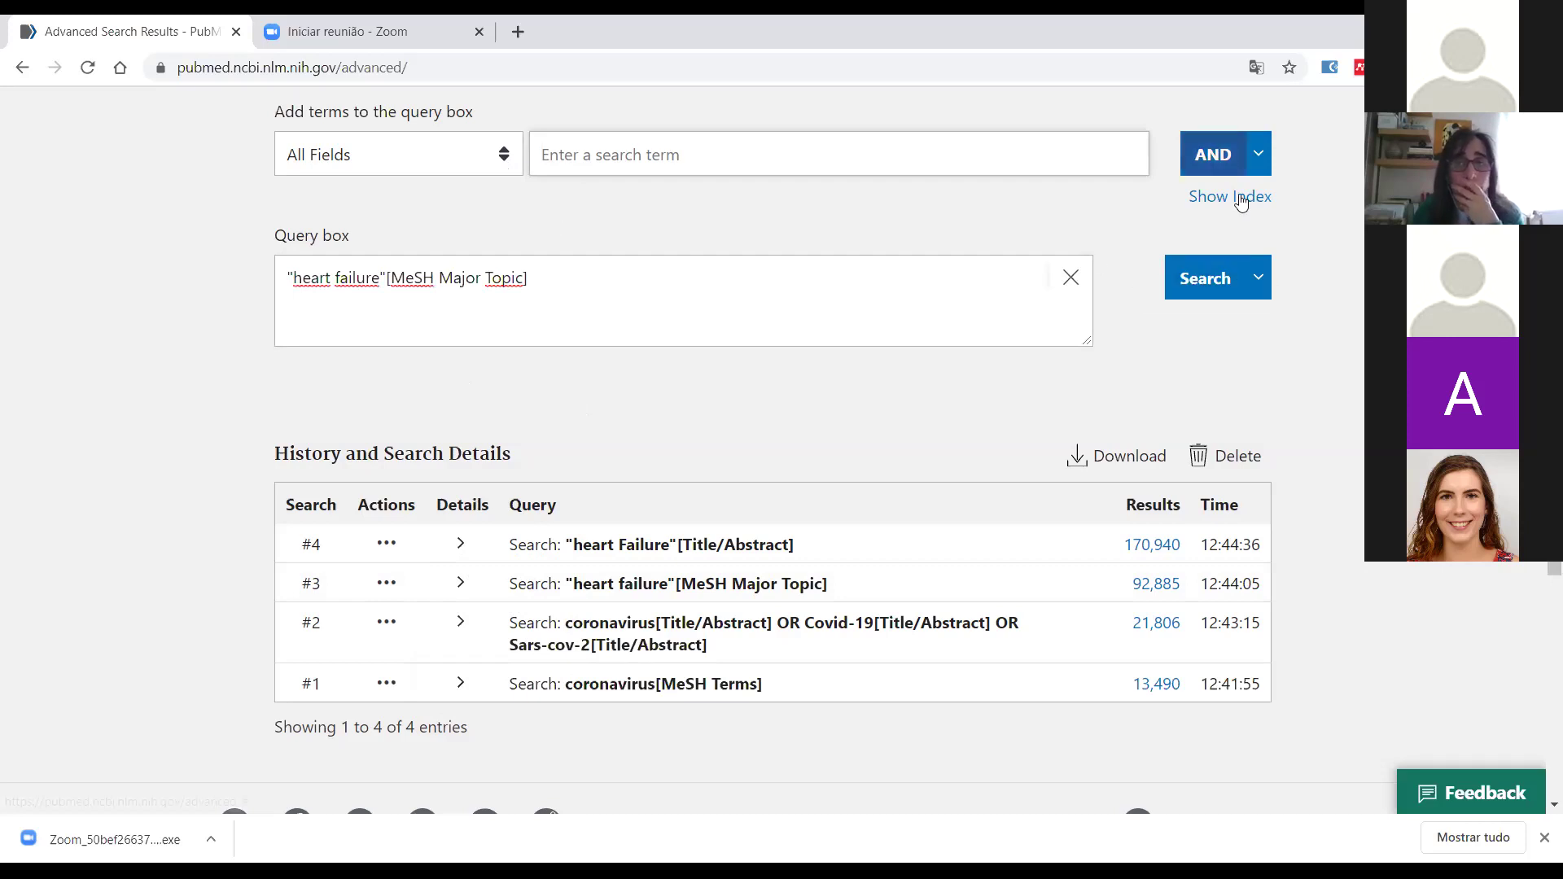
left_click(1257, 153)
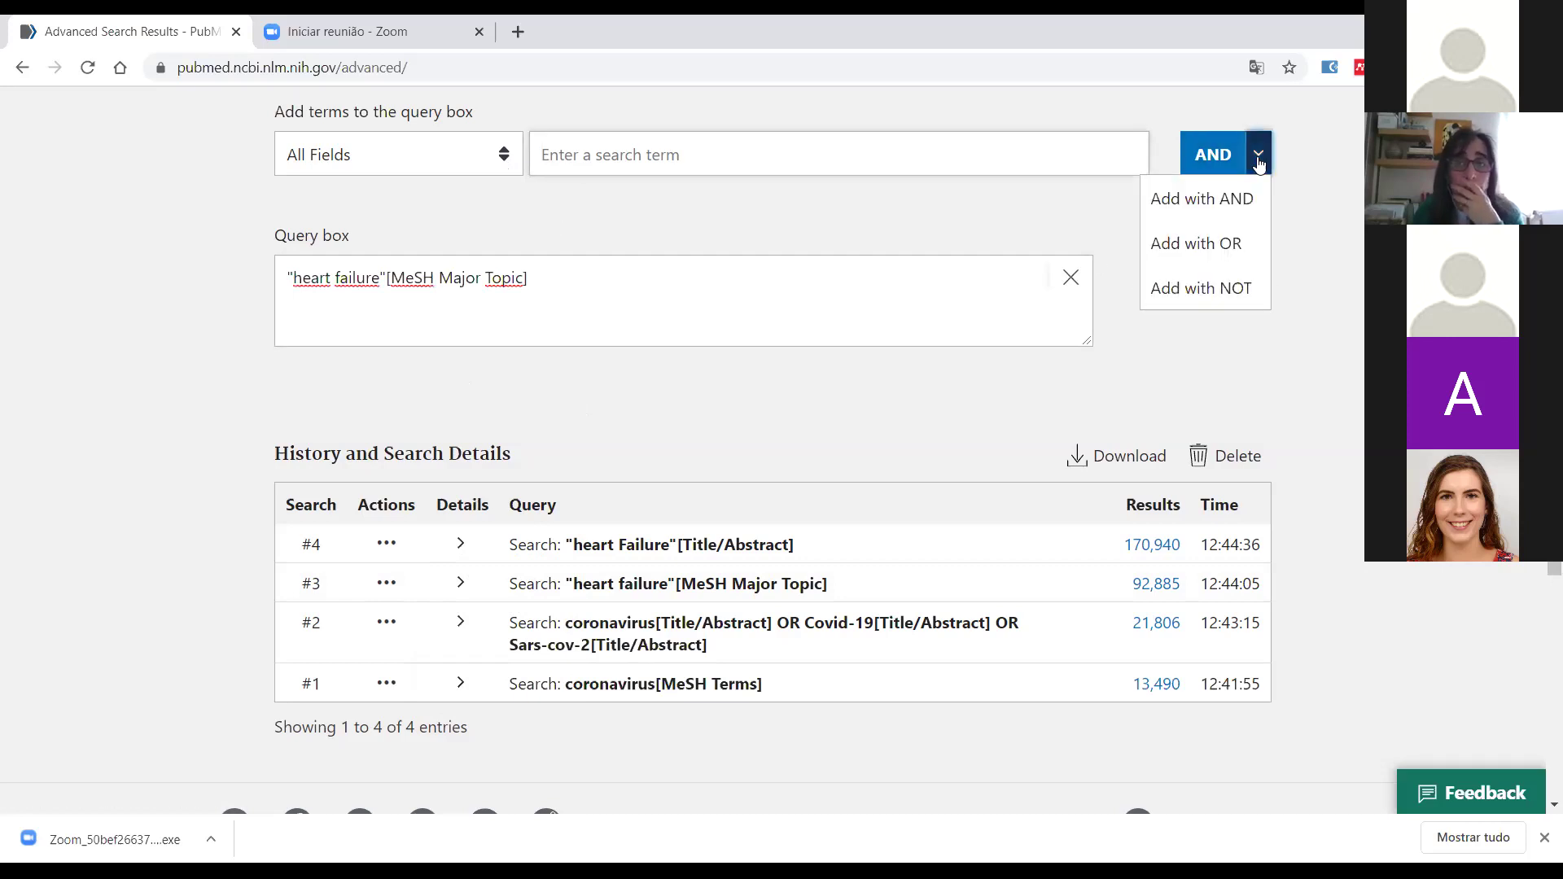
left_click(1229, 242)
scroll(775, 391, "down", 3)
scroll(775, 391, "down", 1)
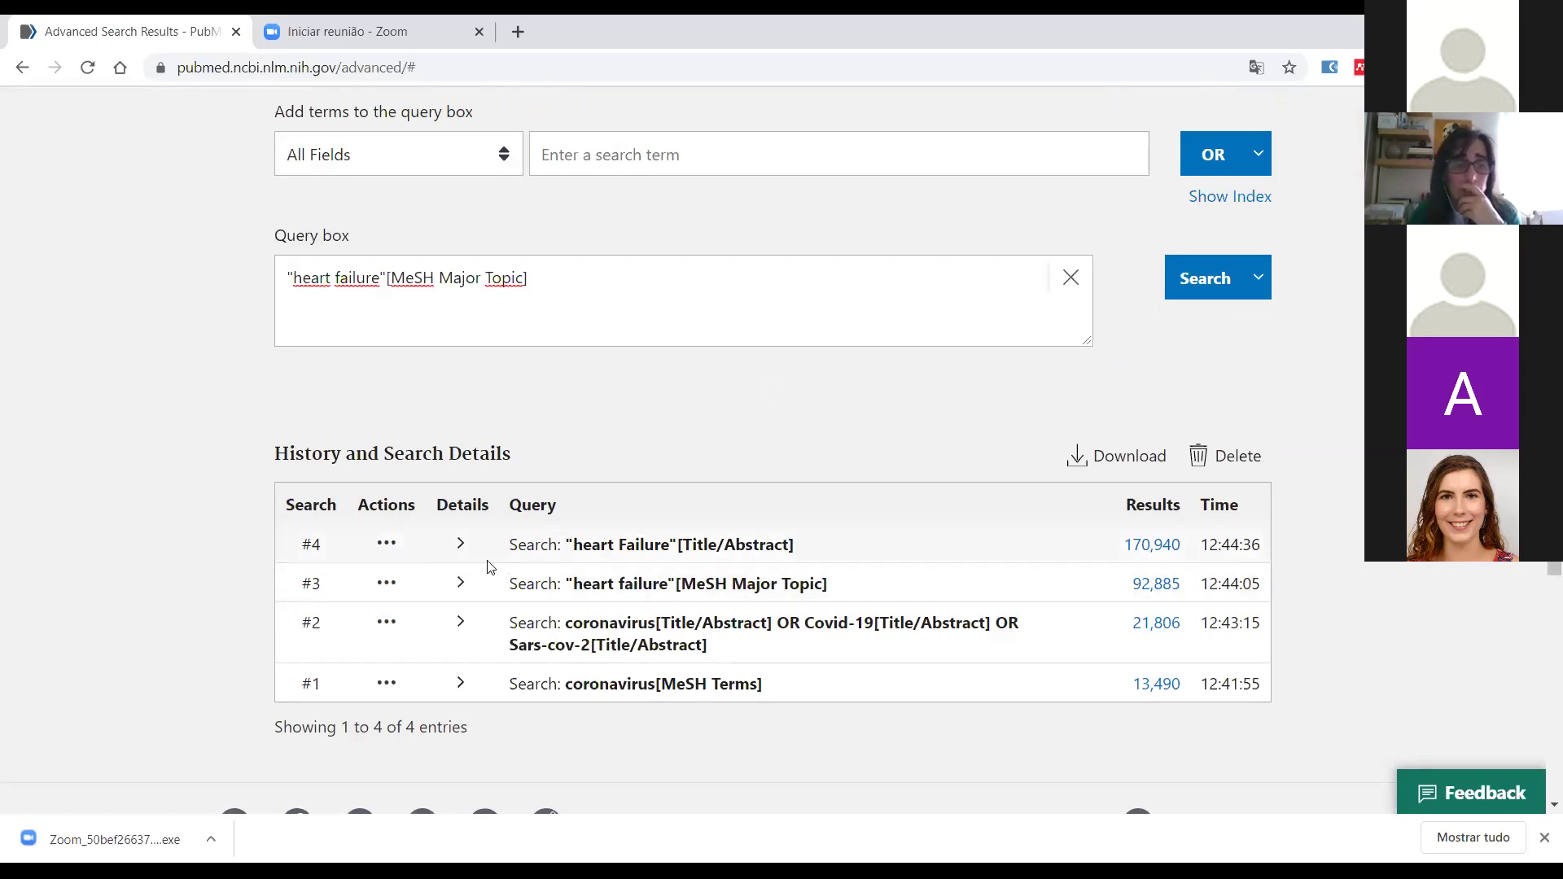
left_click(386, 545)
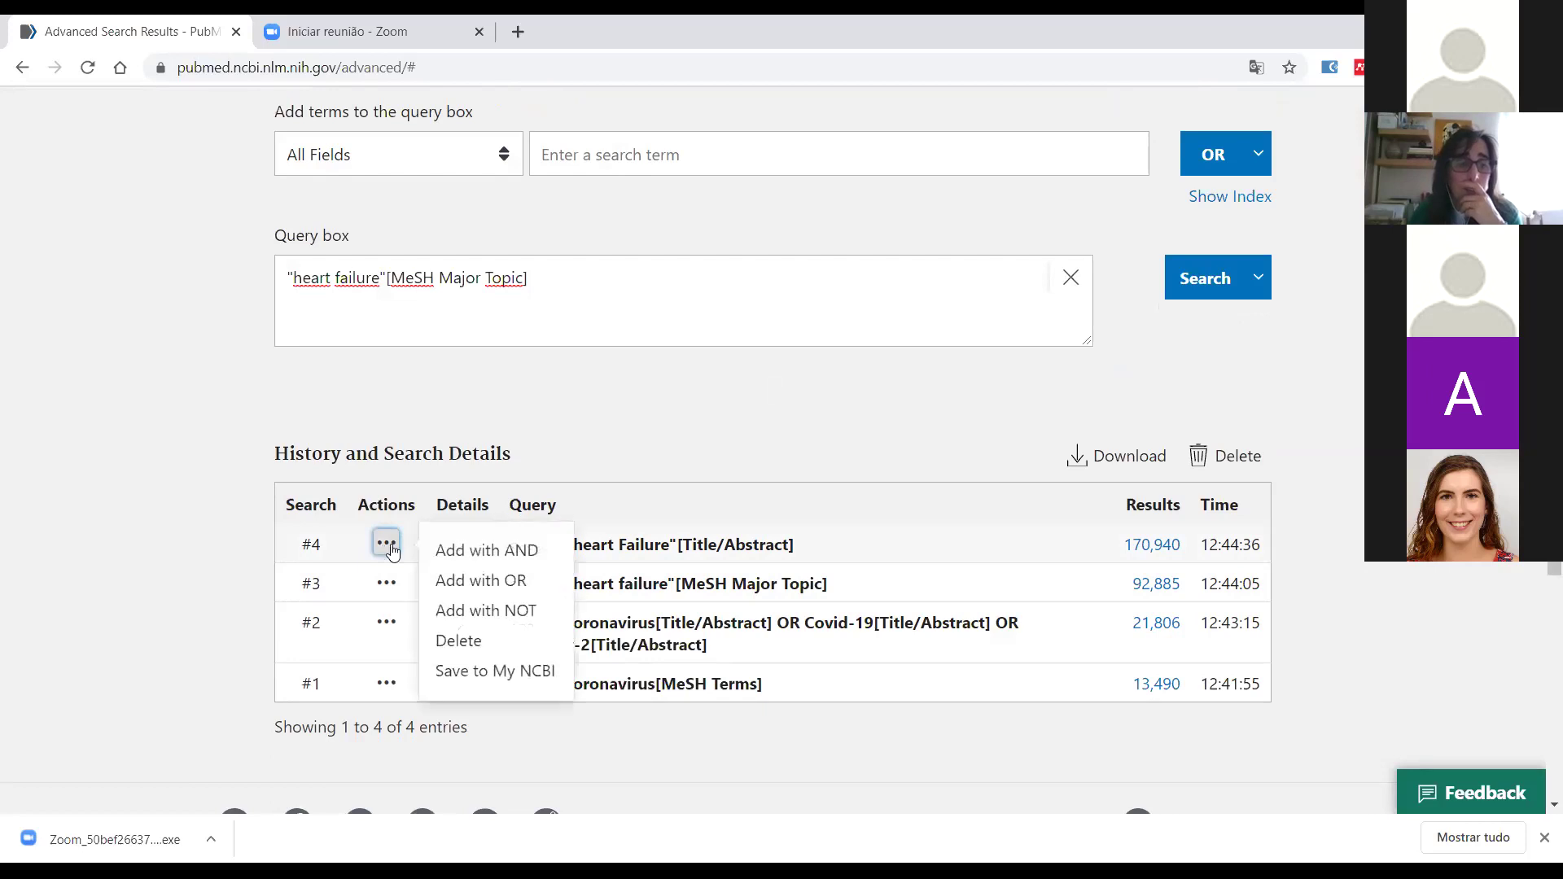
left_click(460, 581)
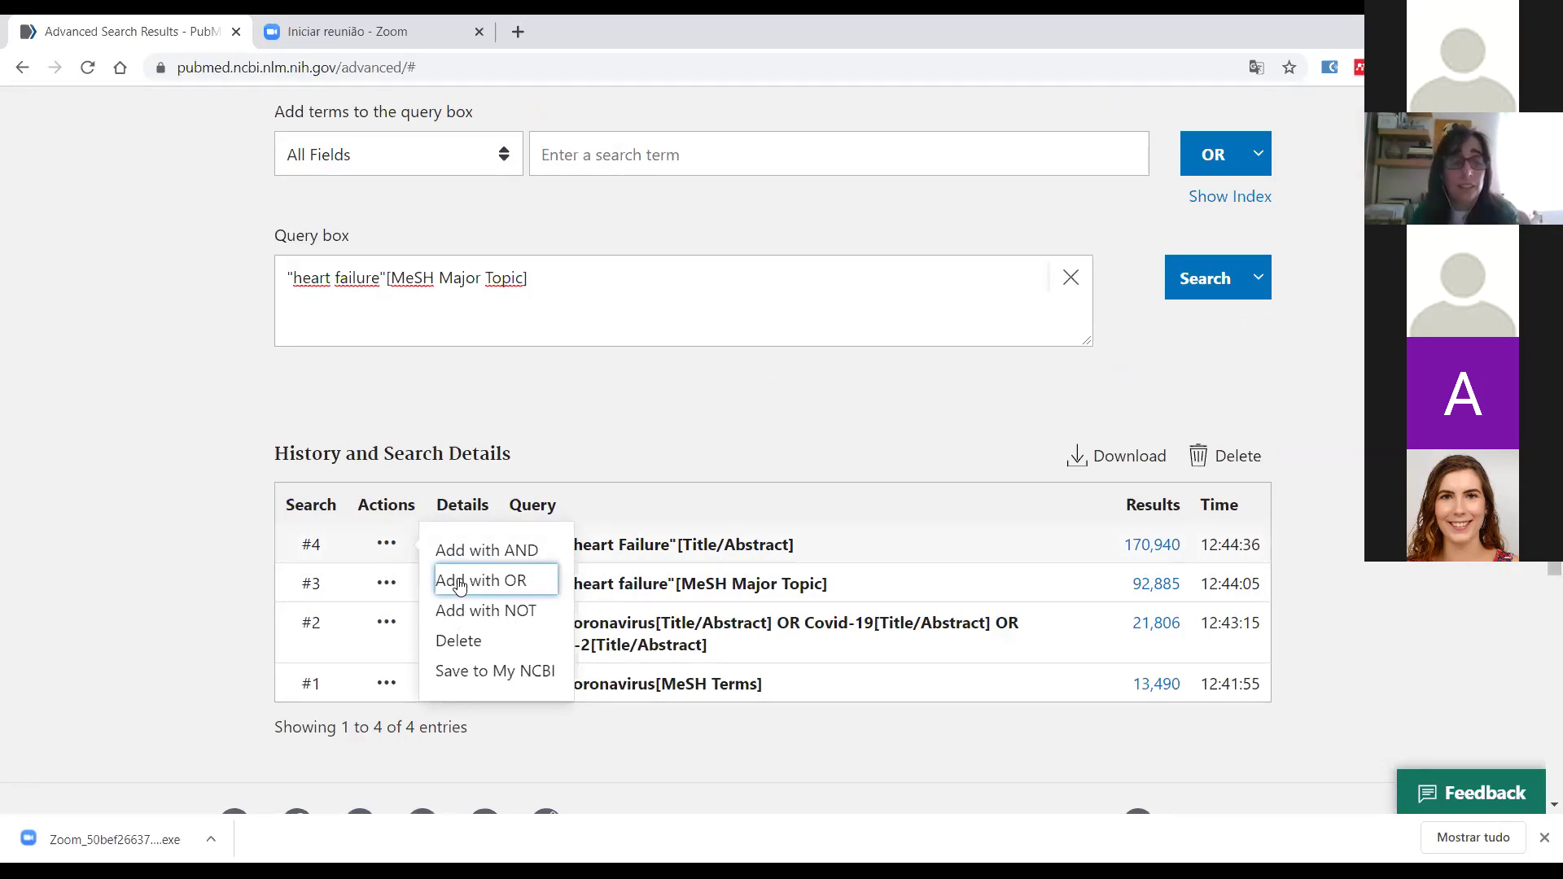
left_click(459, 581)
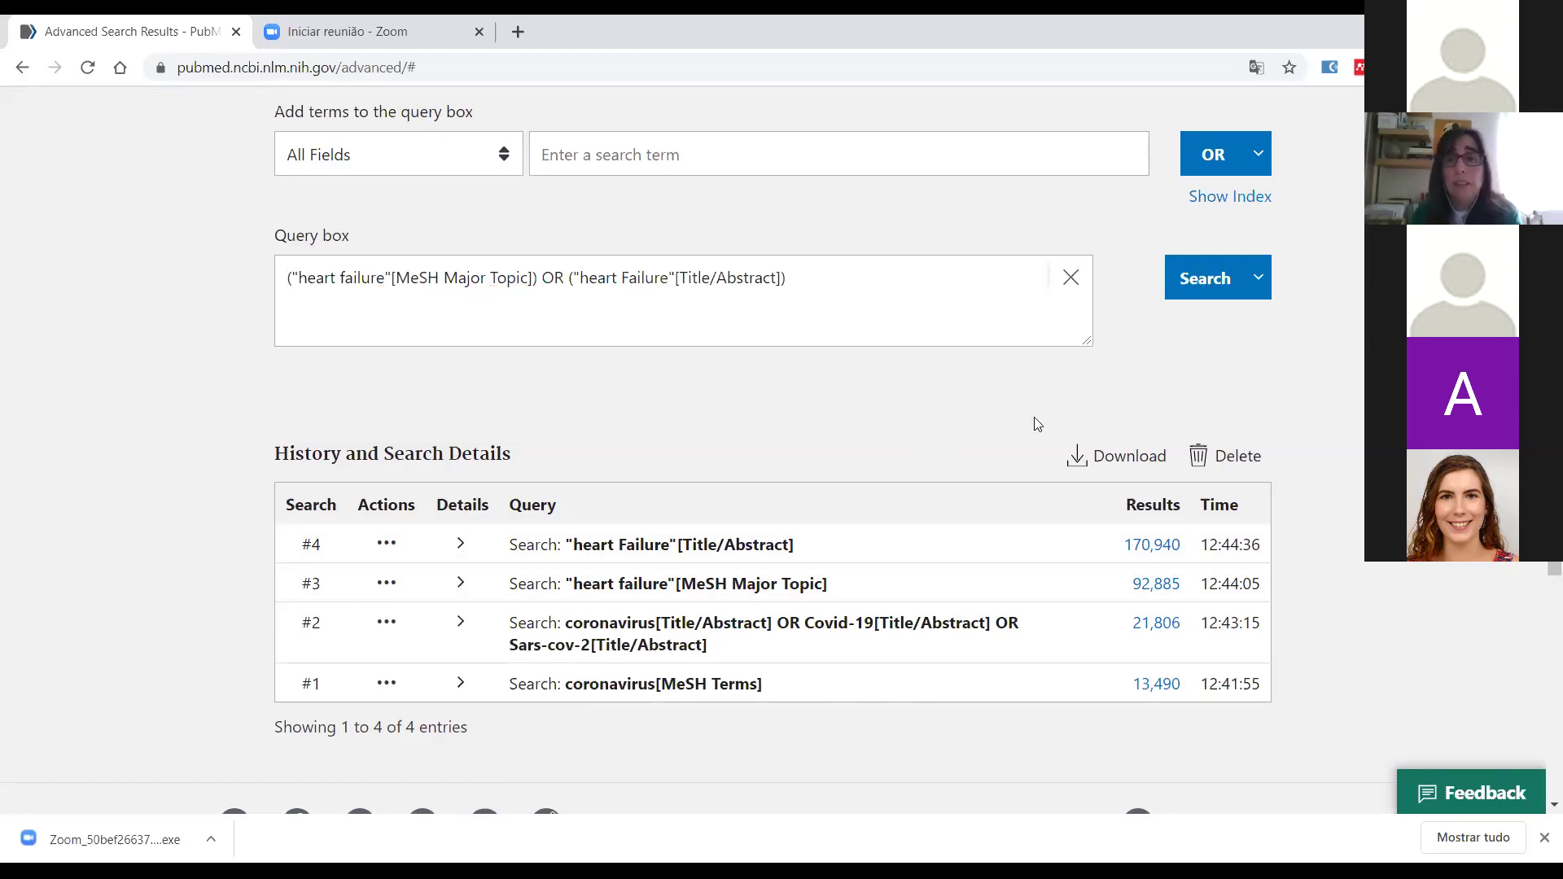
left_click(1205, 286)
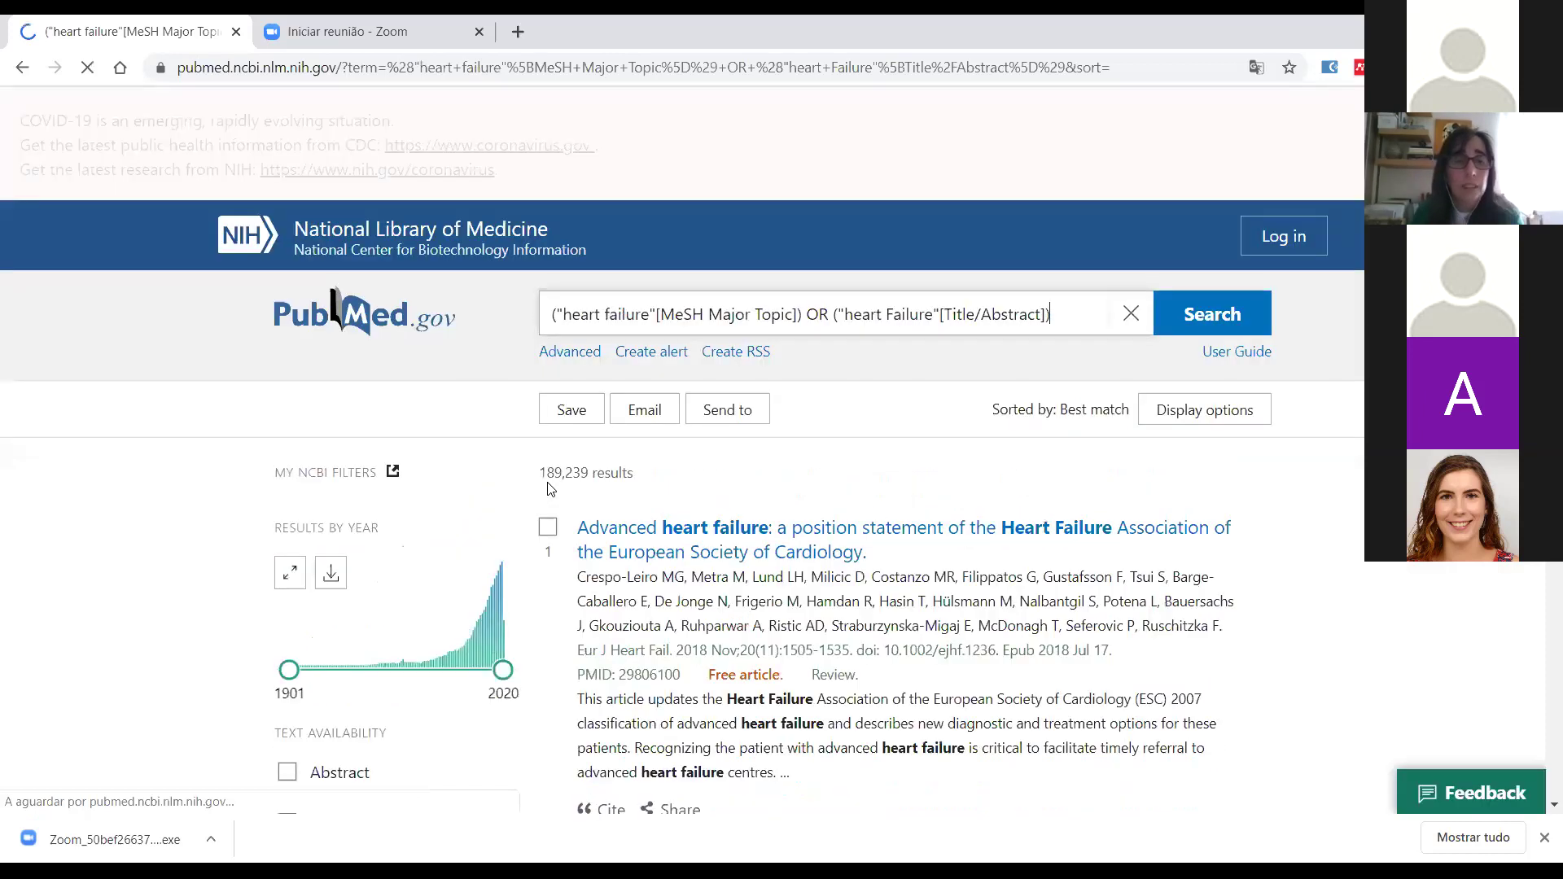
Return to the advanced search builder and add the combined heart failure search #5 from the history to the query box
left_click(589, 362)
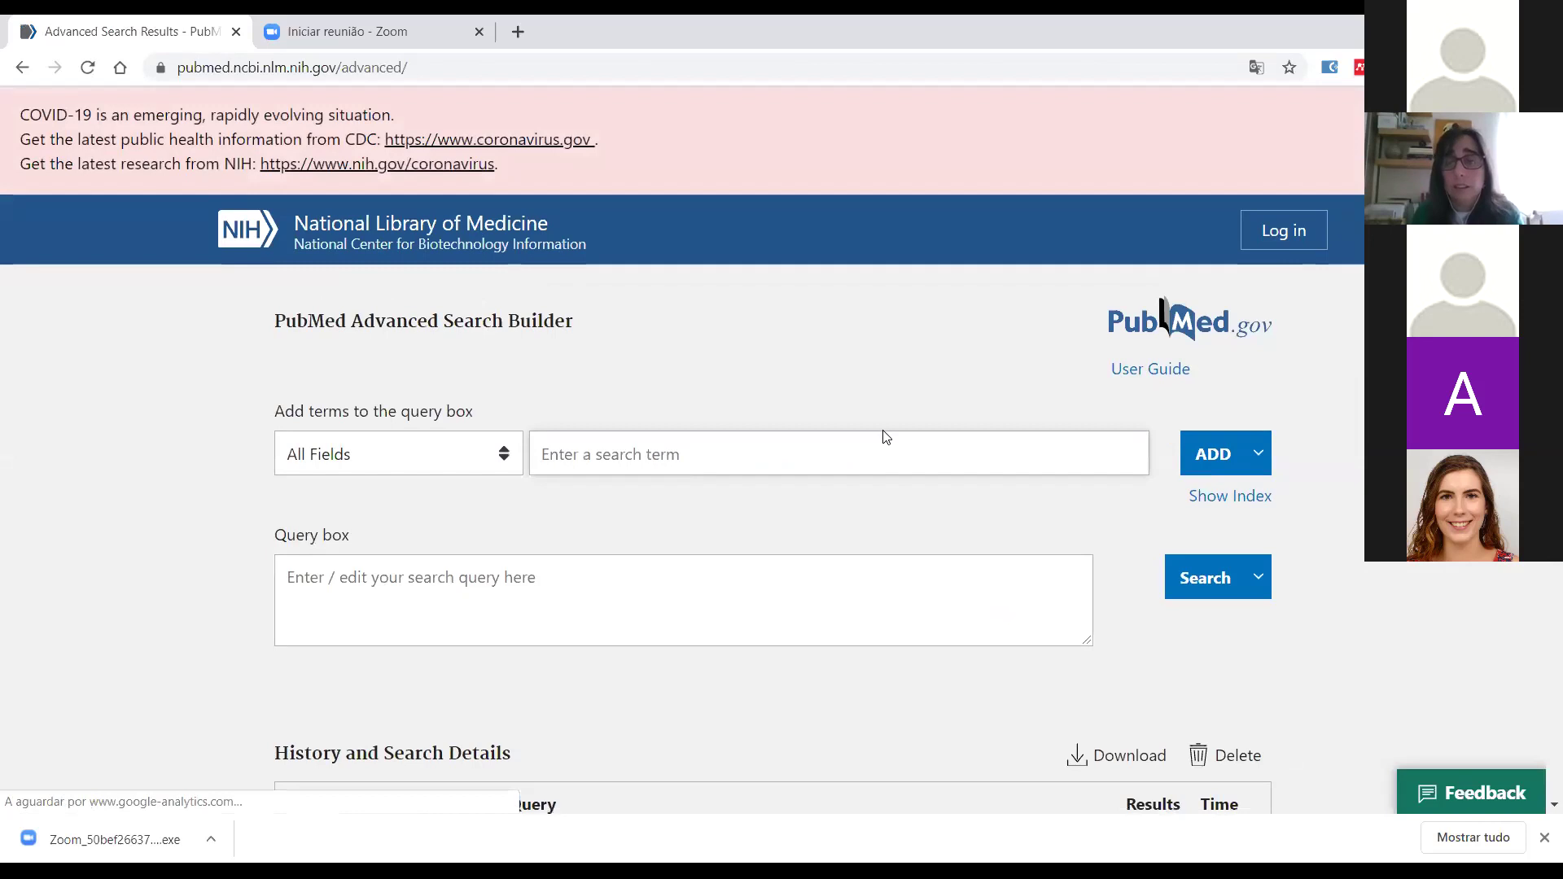
scroll(931, 452, "down", 5)
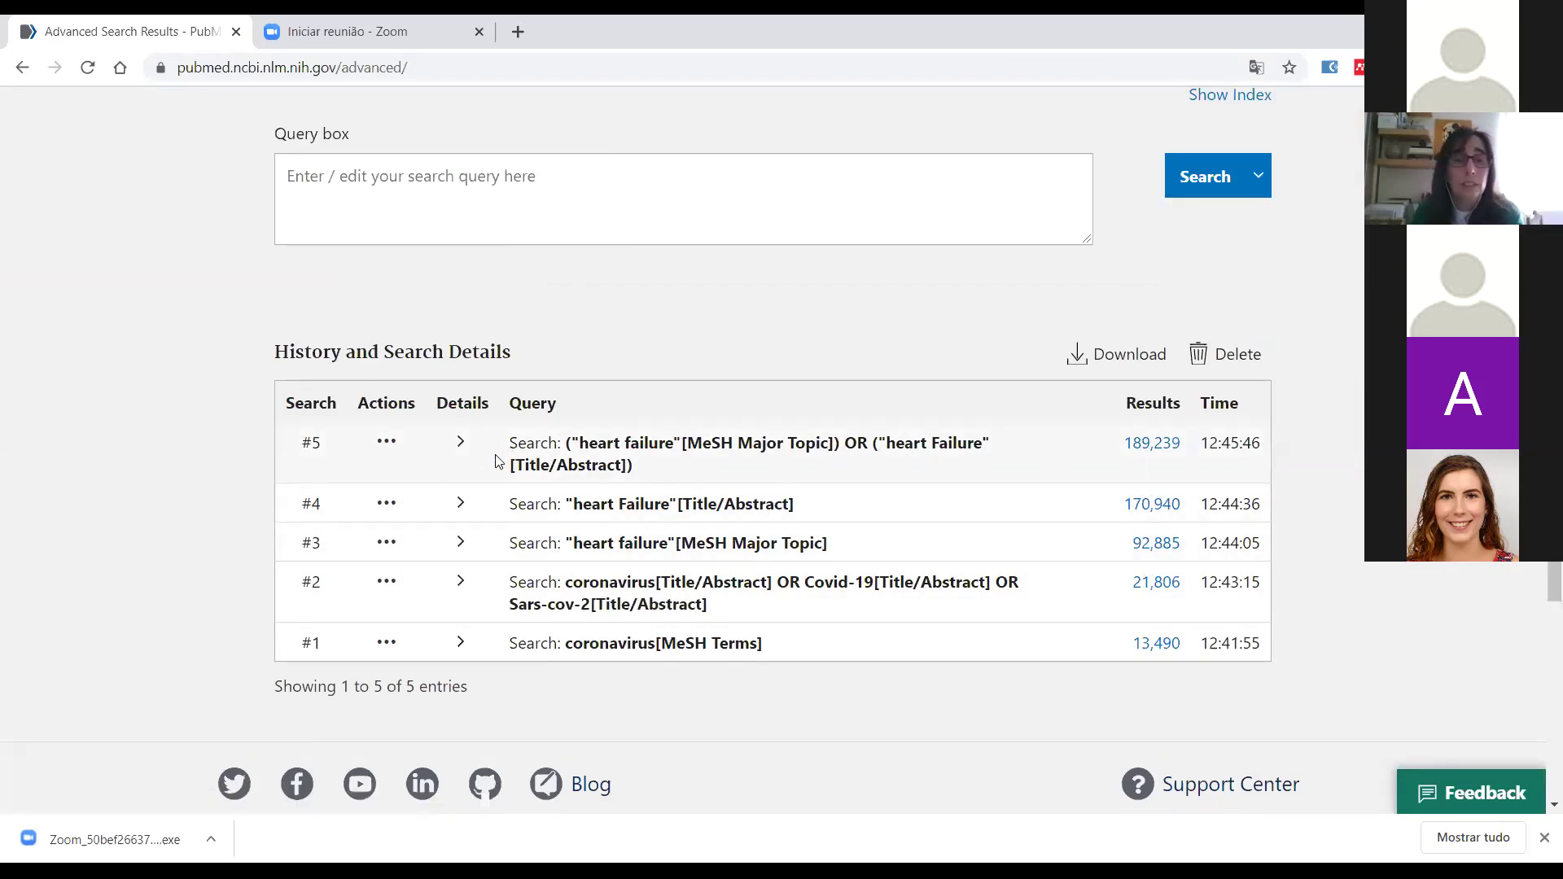
left_click(388, 442)
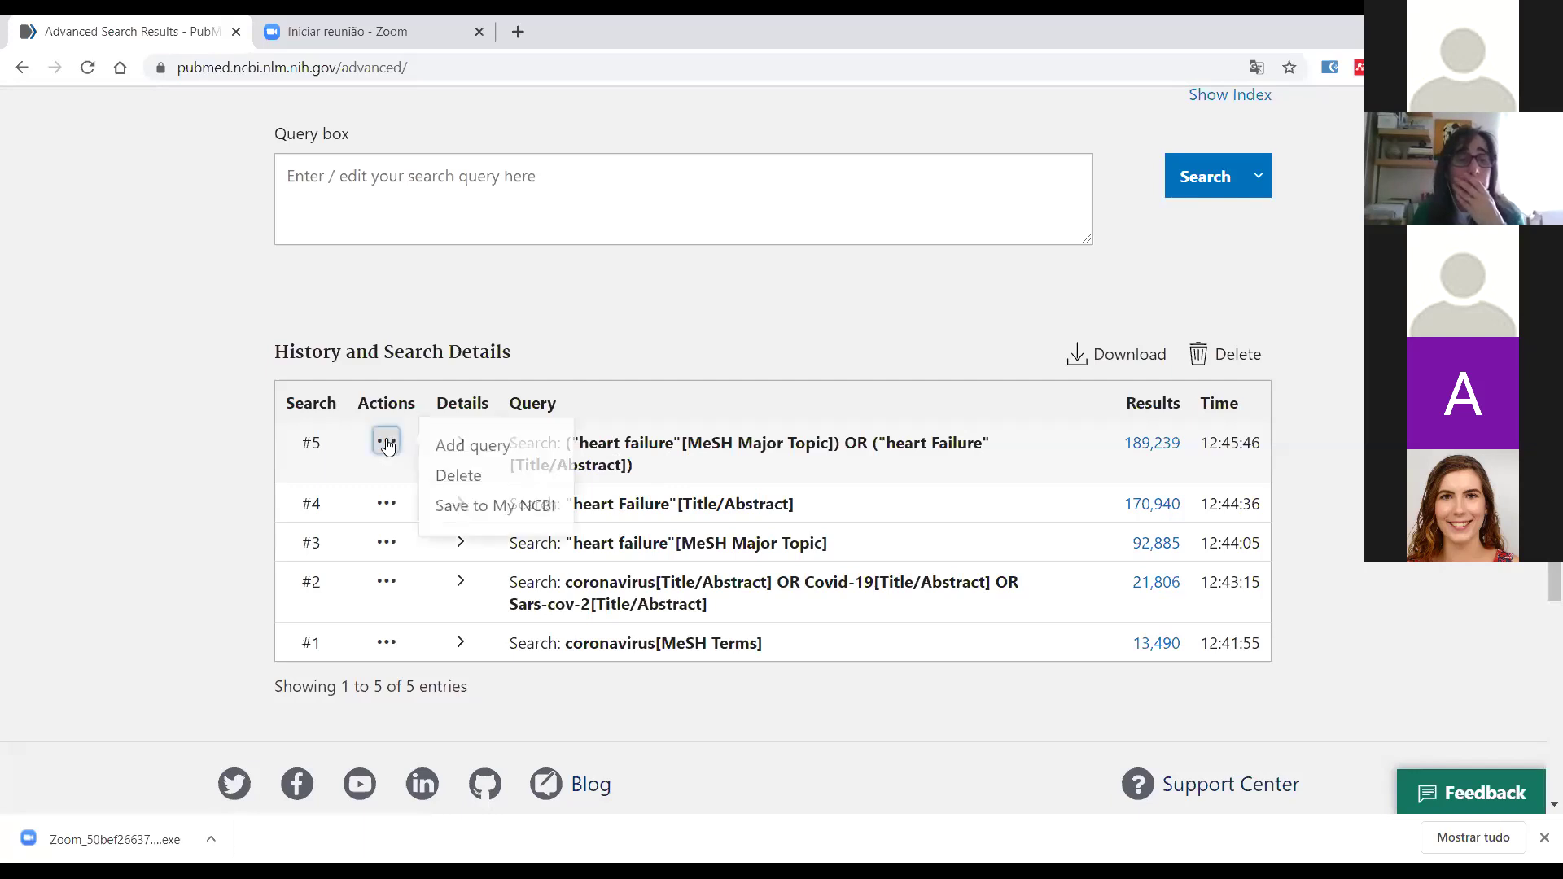
left_click(452, 446)
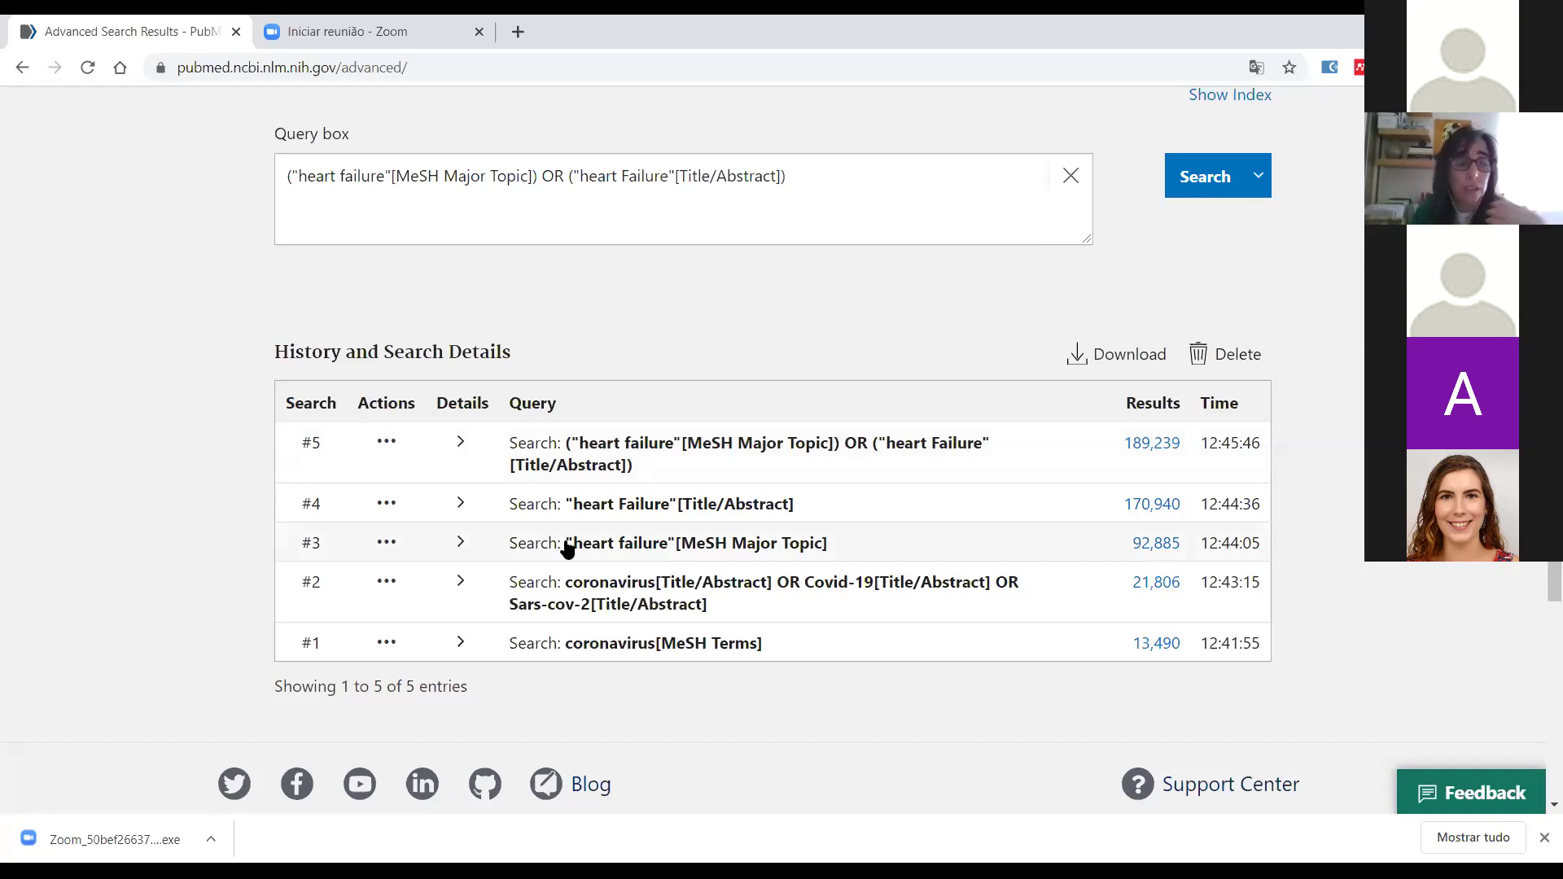
Add history search #3, the heart failure MeSH Major Topic query, to the current query with AND
left_click(386, 547)
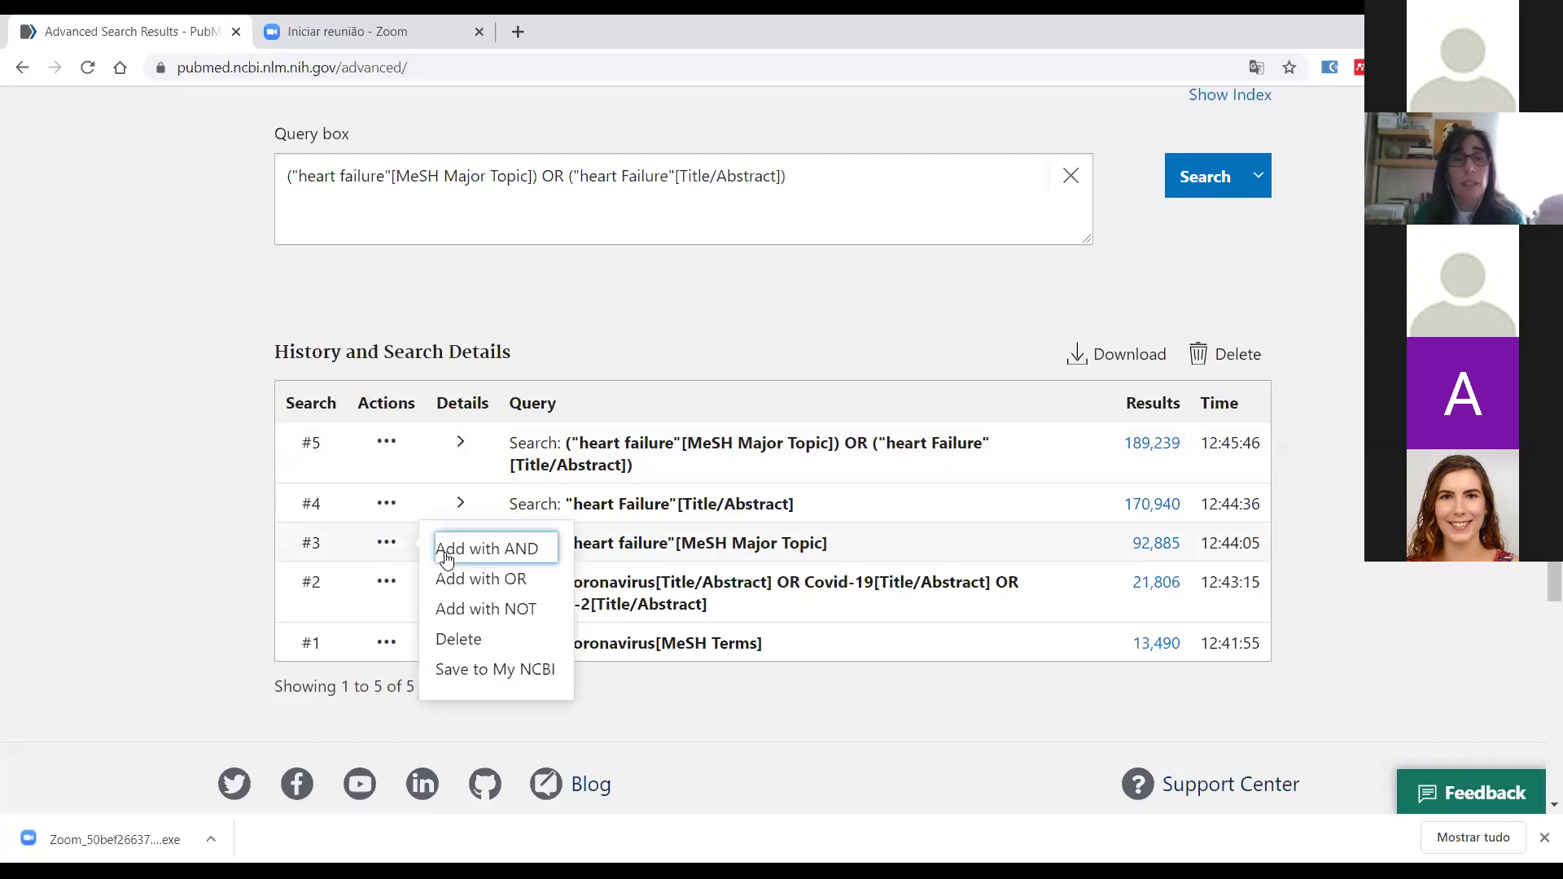
left_click(446, 558)
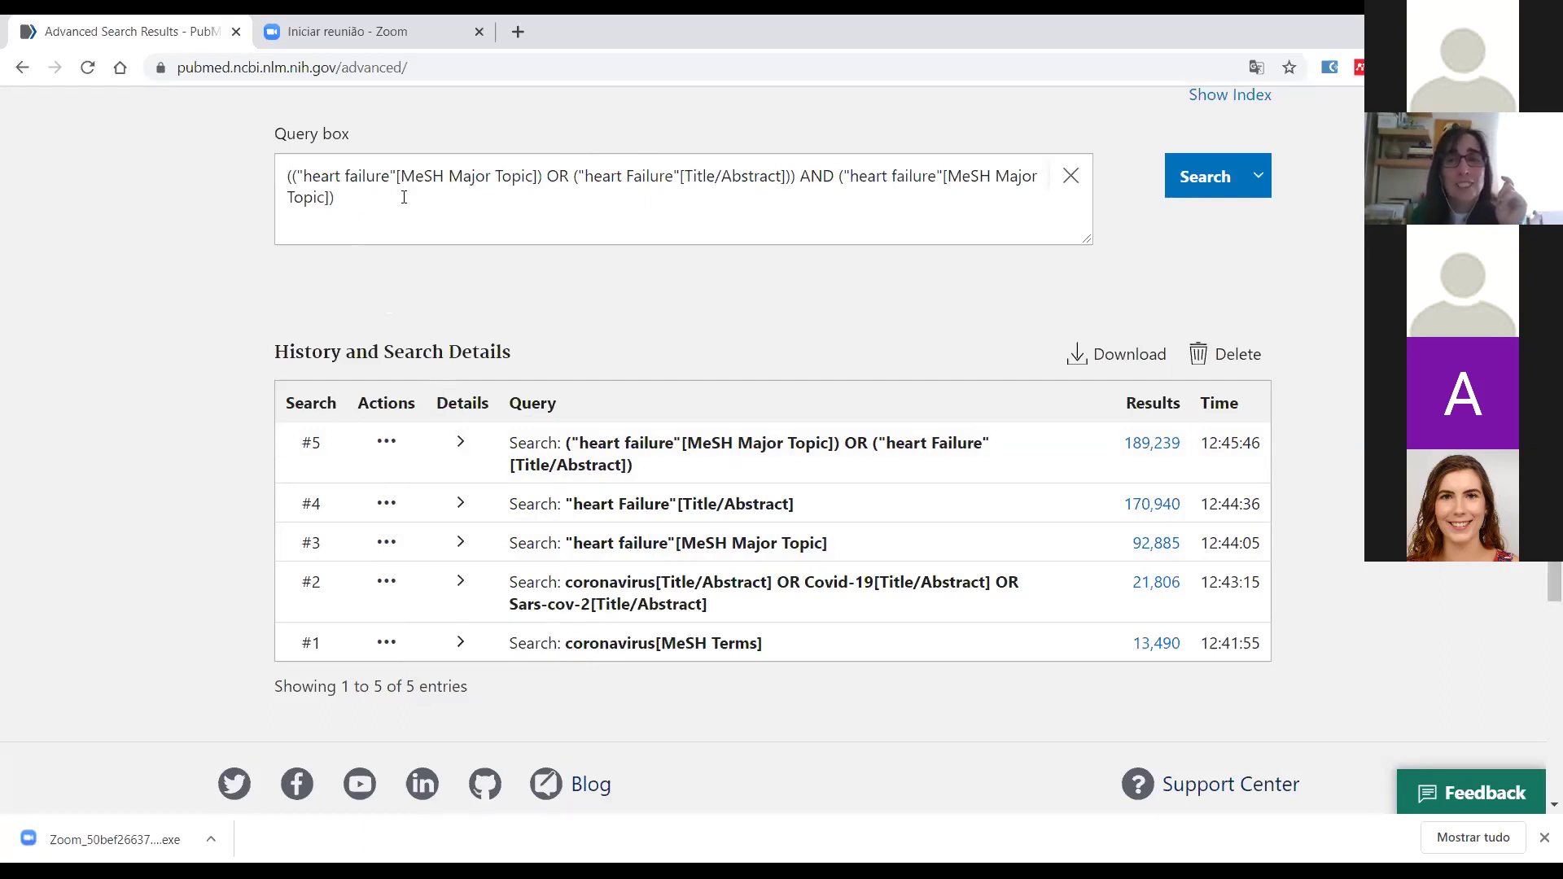
Clear the query box, then combine the coronavirus history searches #1 and #2 with OR and run the search
left_click(1069, 181)
scroll(559, 548, "down", 5)
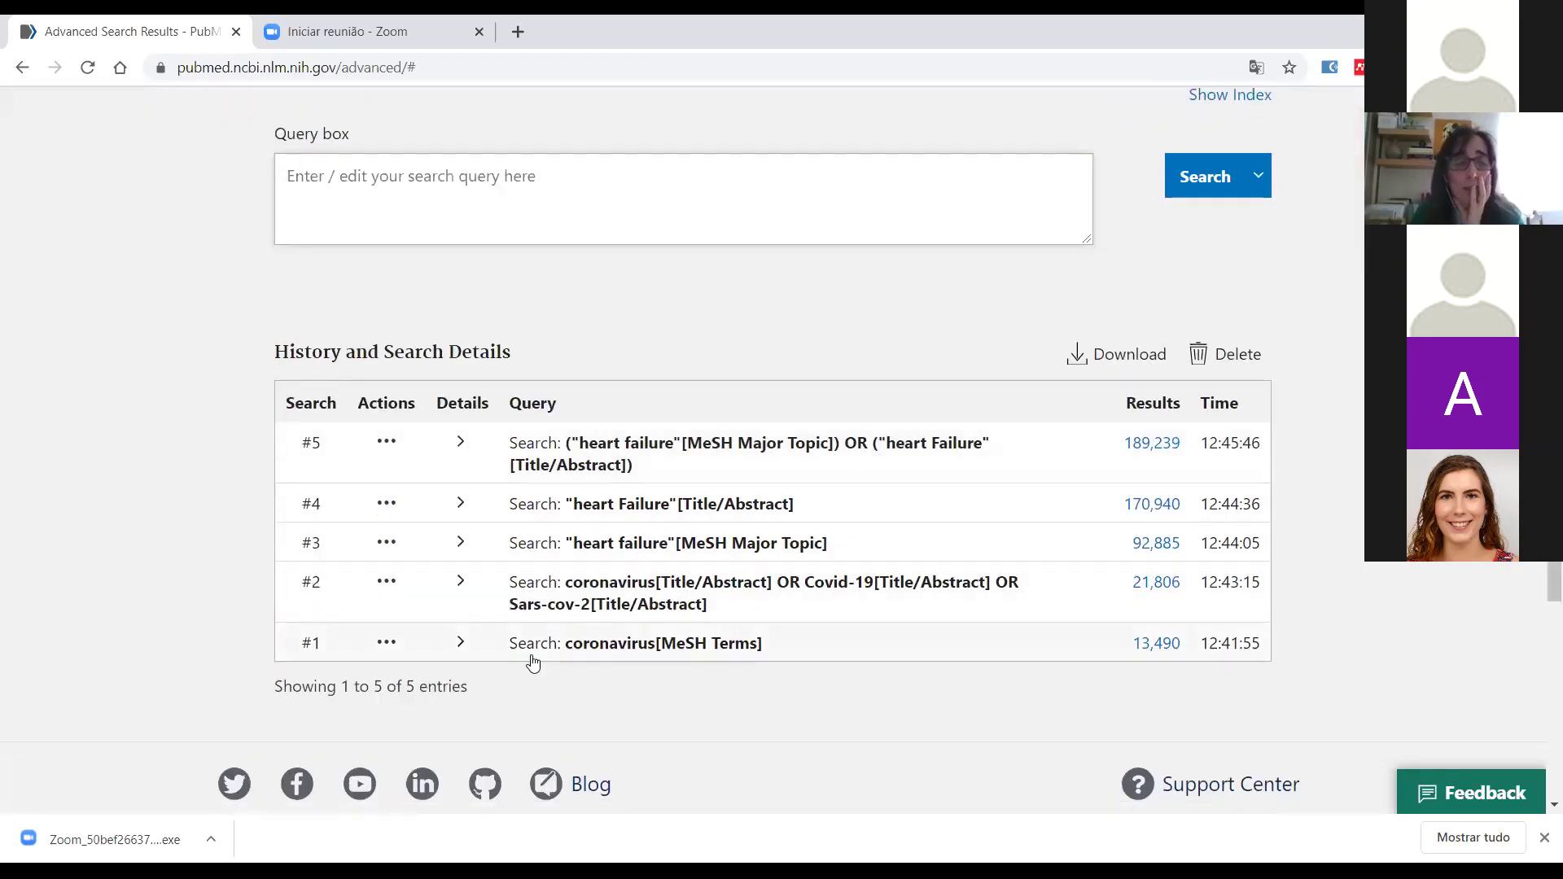
left_click(387, 642)
left_click(446, 650)
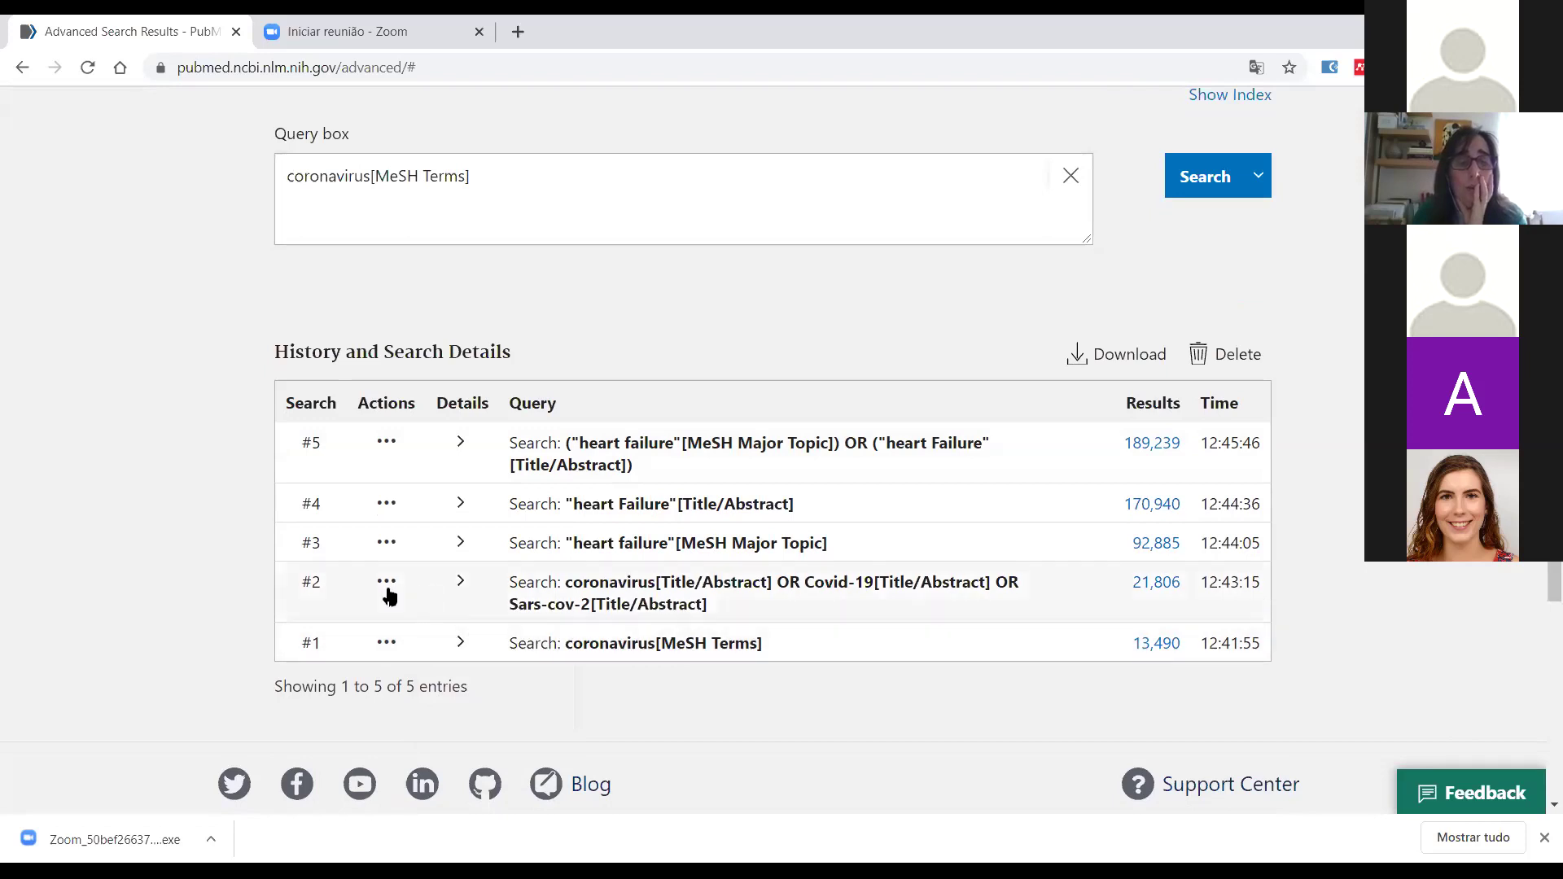
left_click(389, 590)
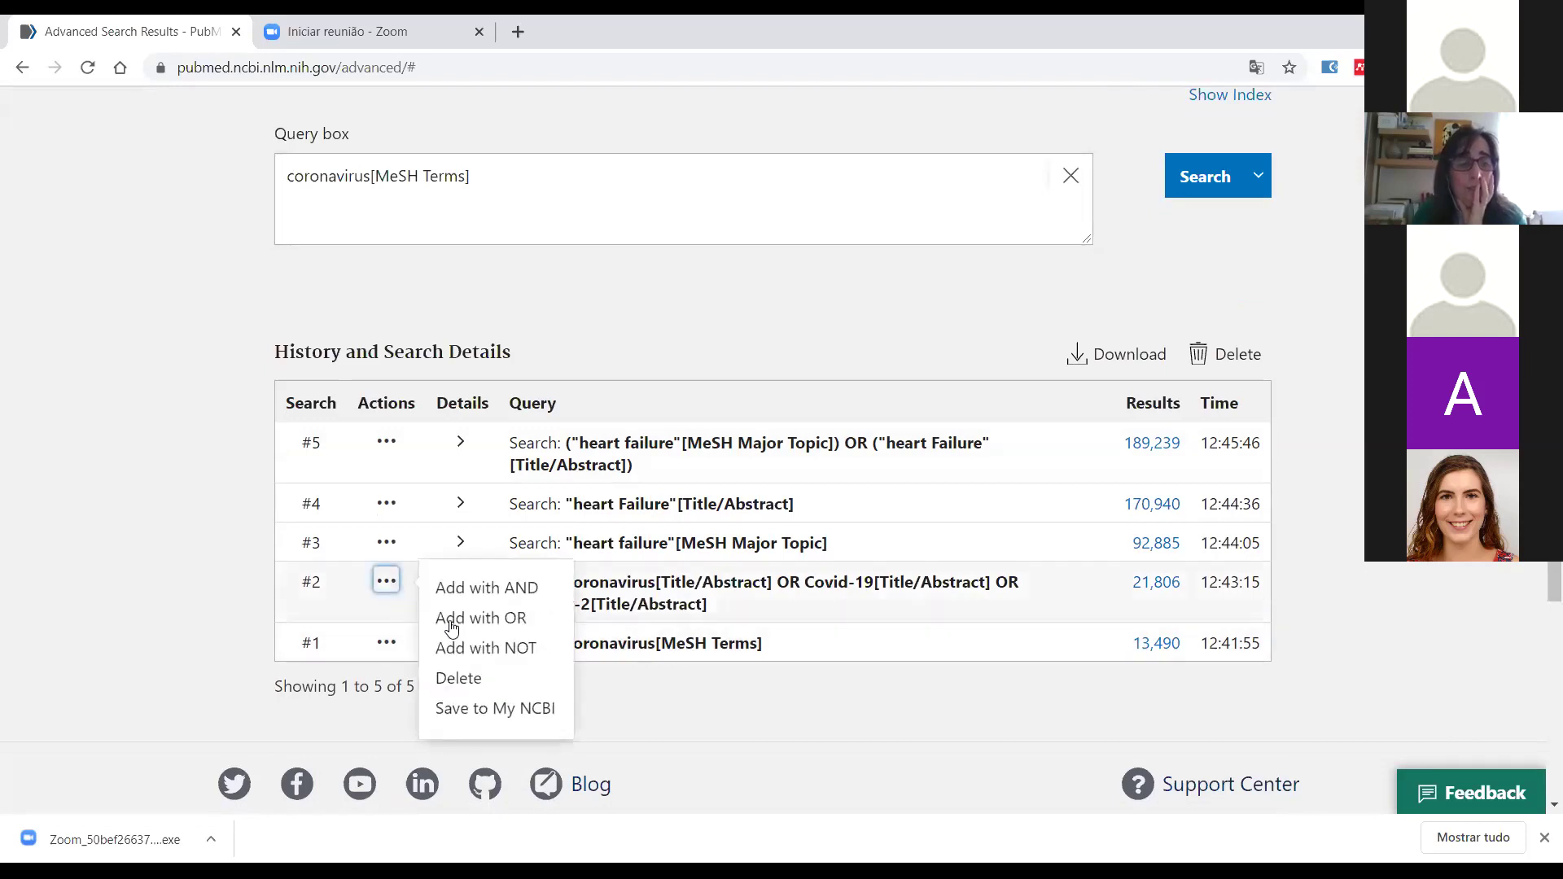
left_click(452, 625)
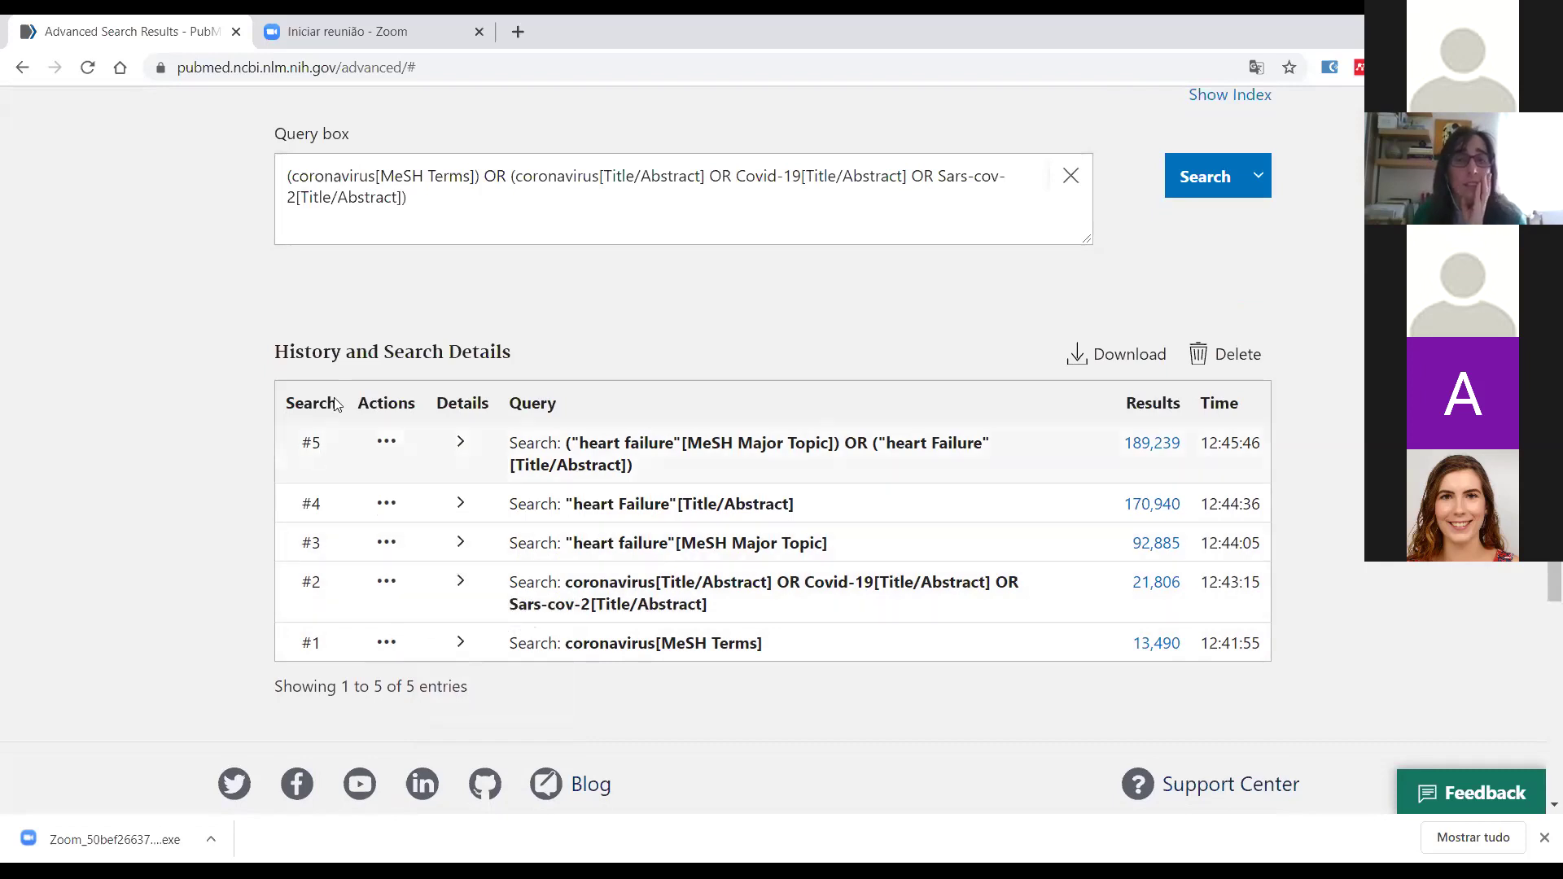
left_click(1186, 181)
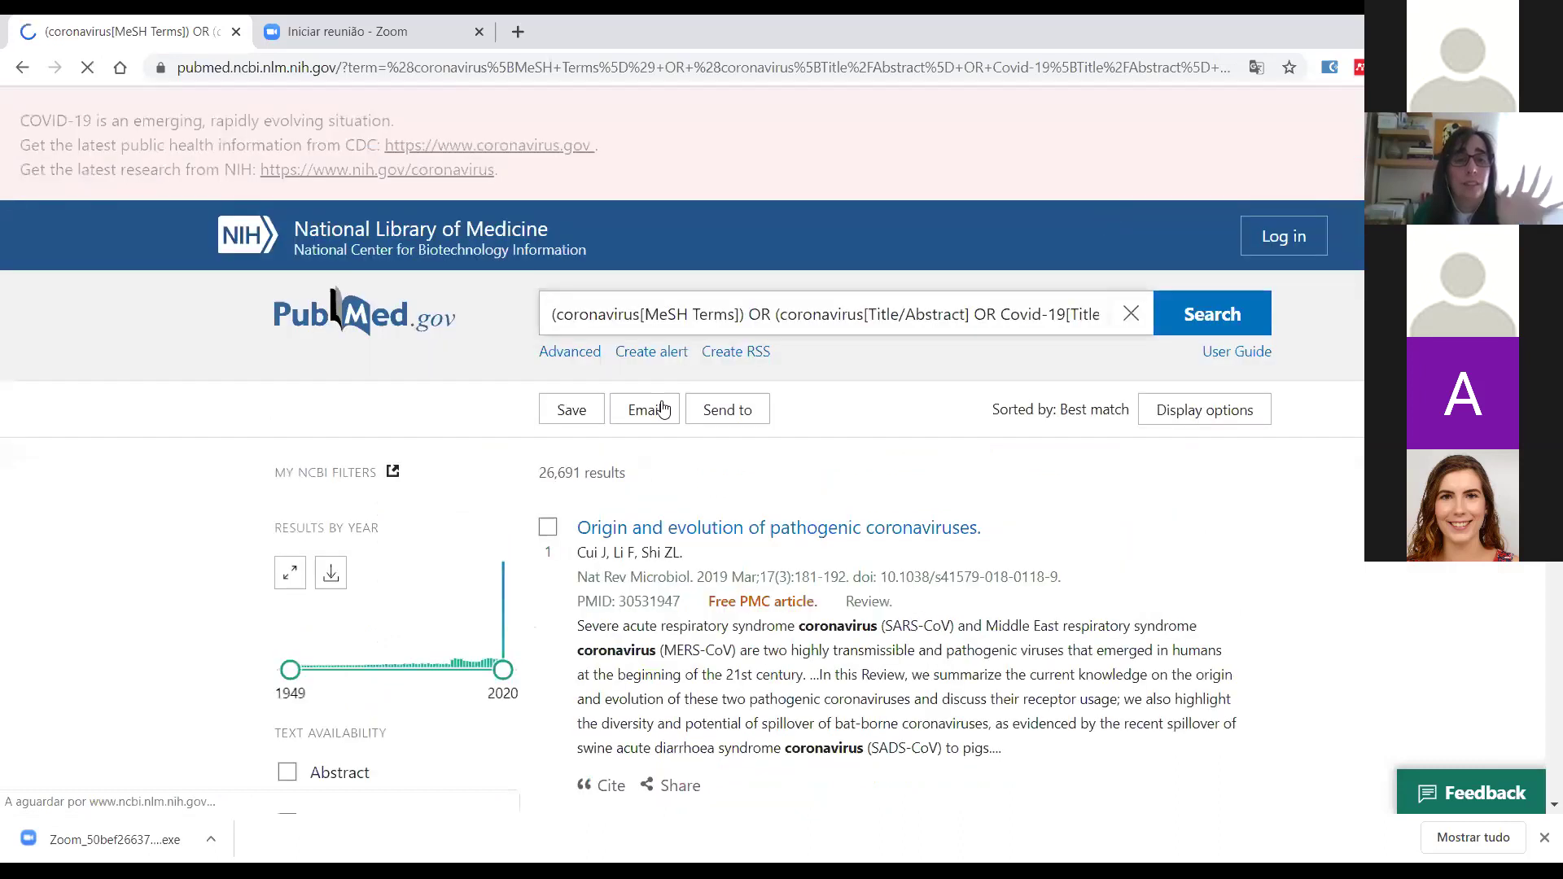
Return to the advanced search builder, combine history searches #6 (coronavirus) and #5 (heart failure) with AND, and run the search
left_click(569, 353)
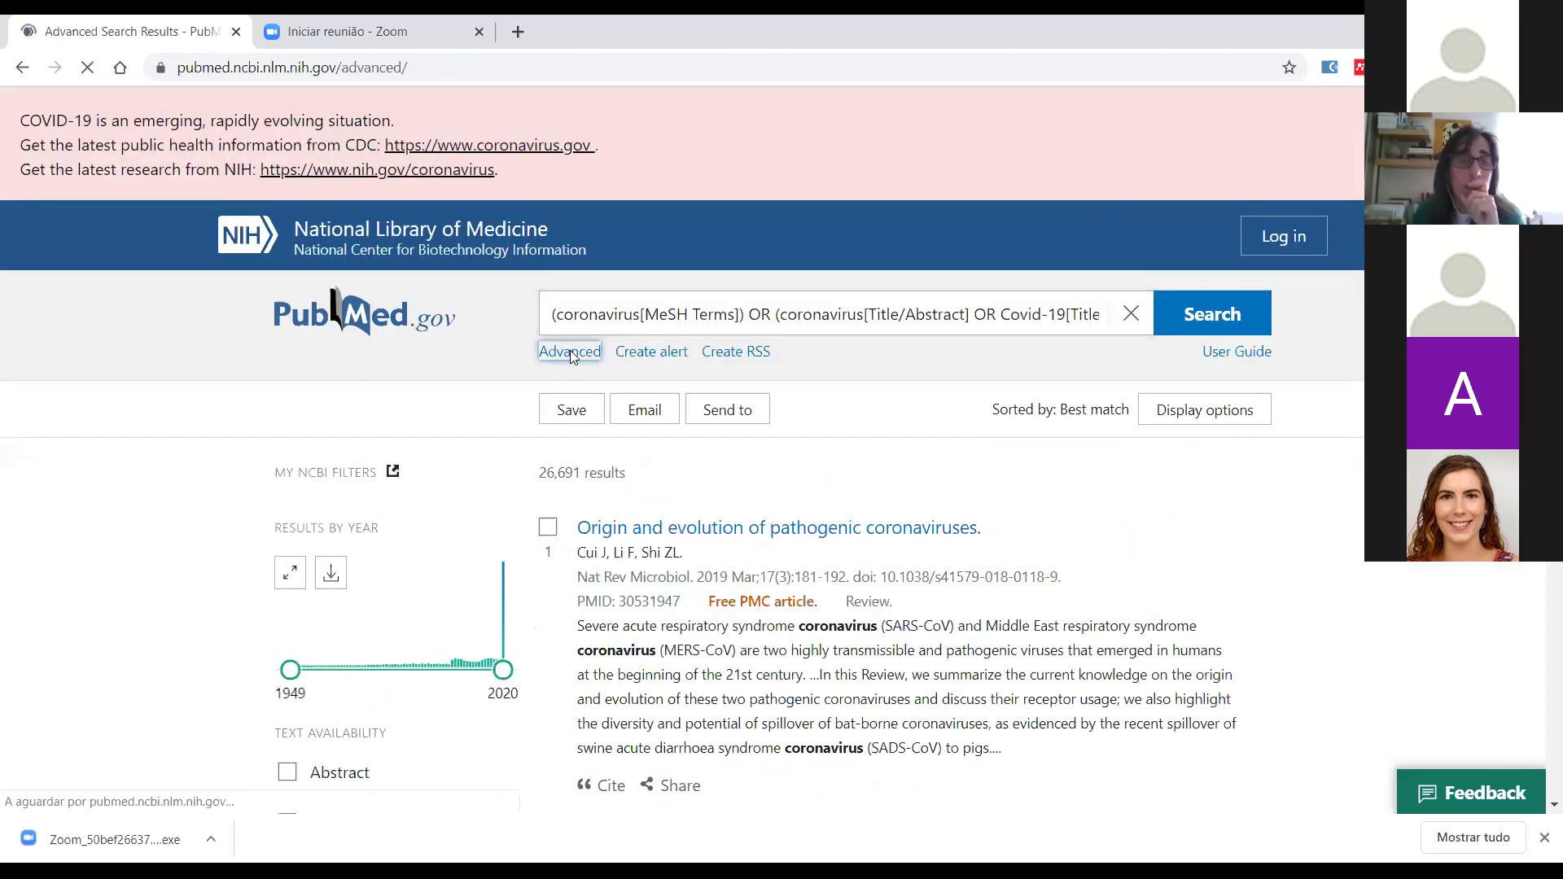
scroll(668, 390, "down", 3)
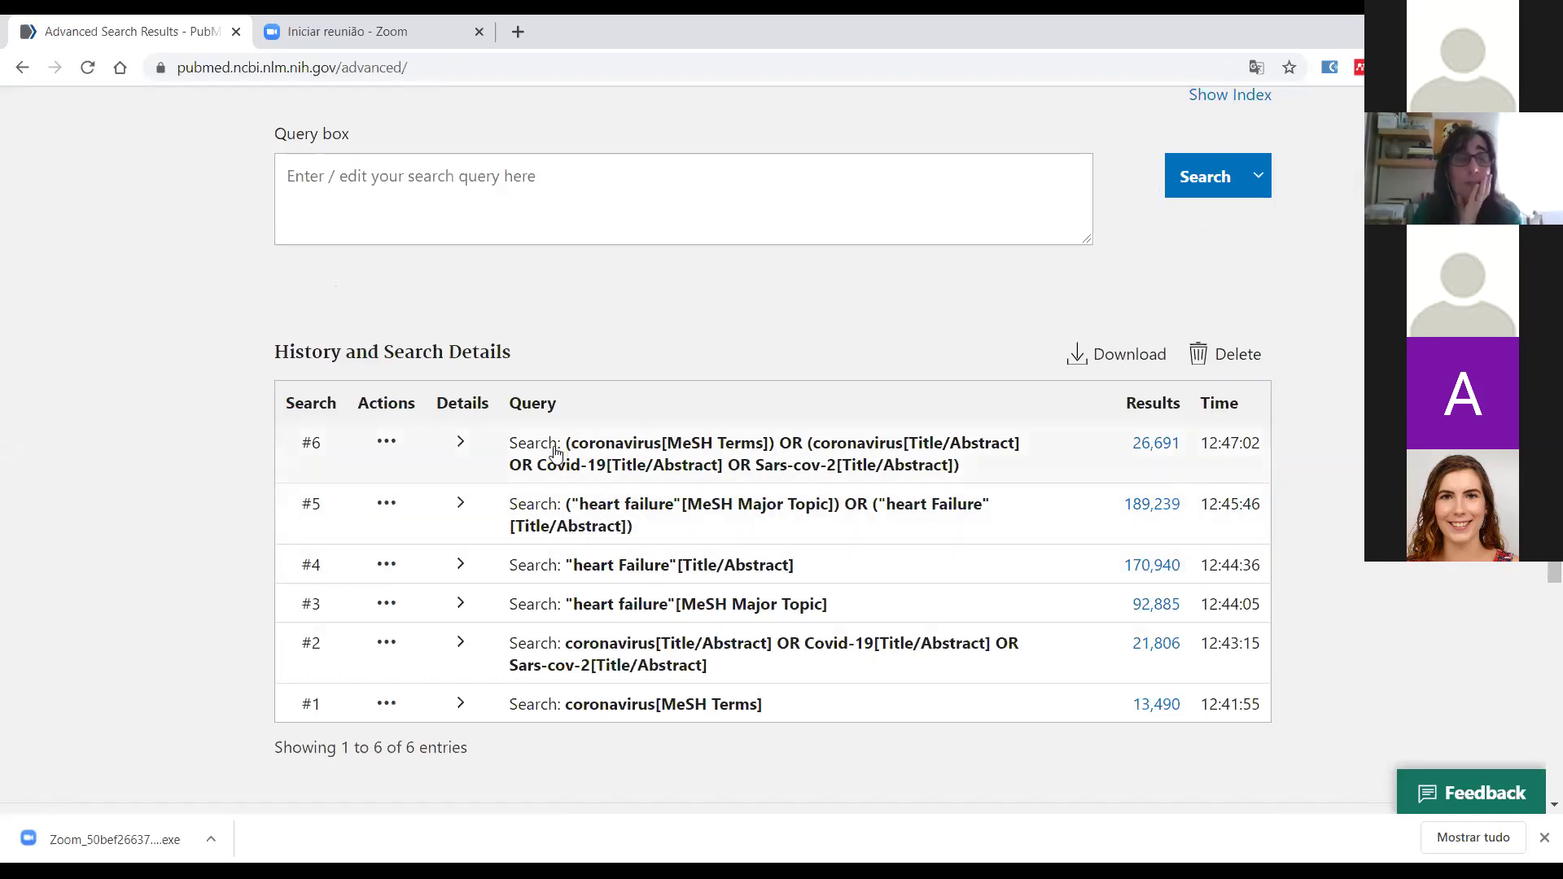
left_click(385, 442)
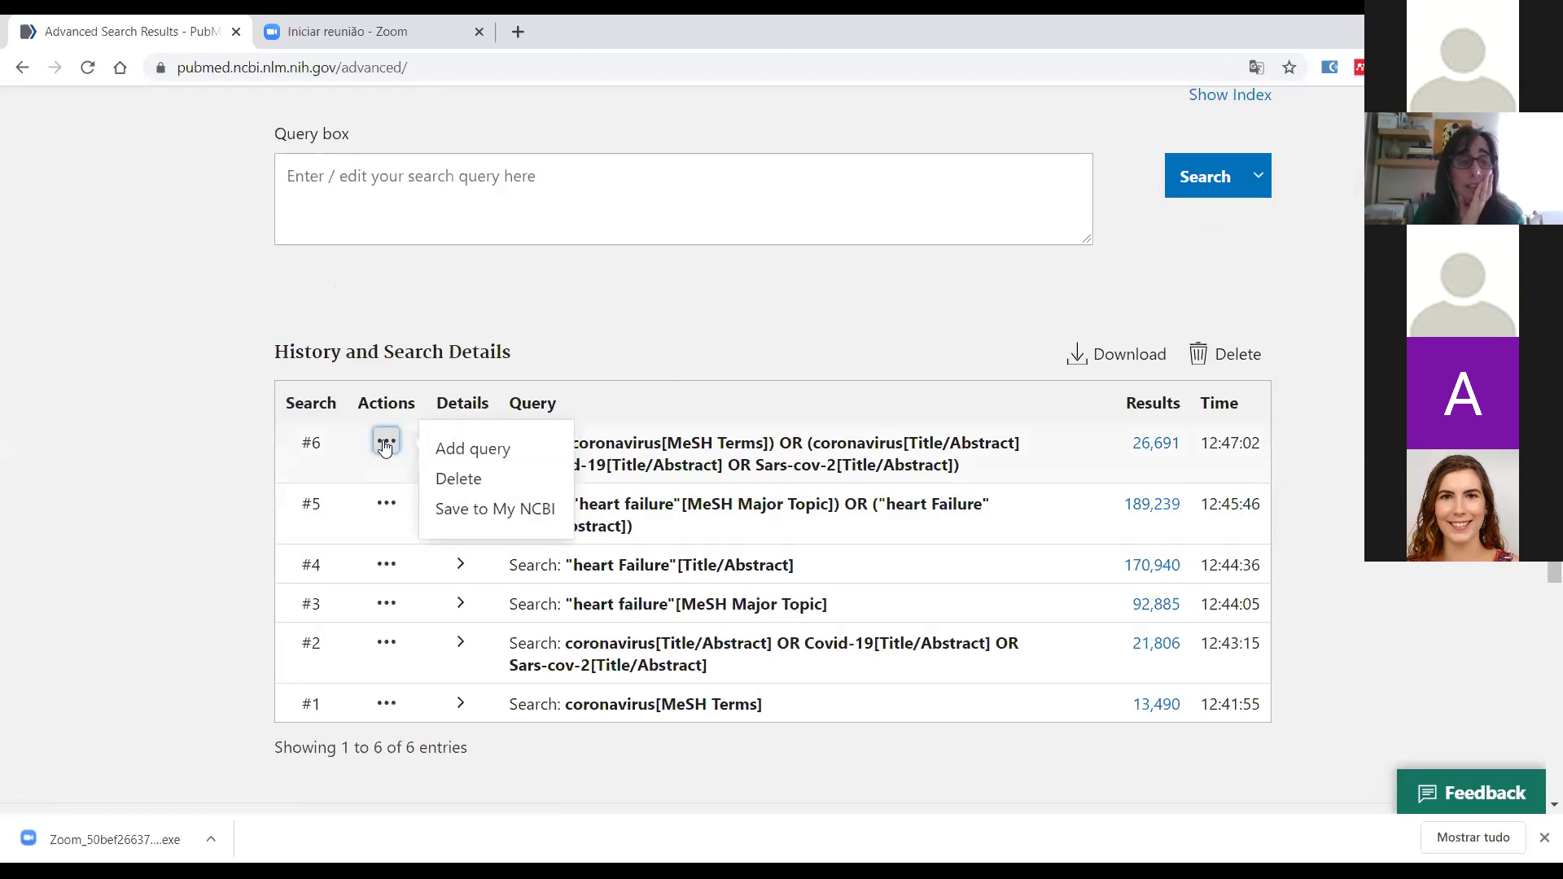
left_click(465, 449)
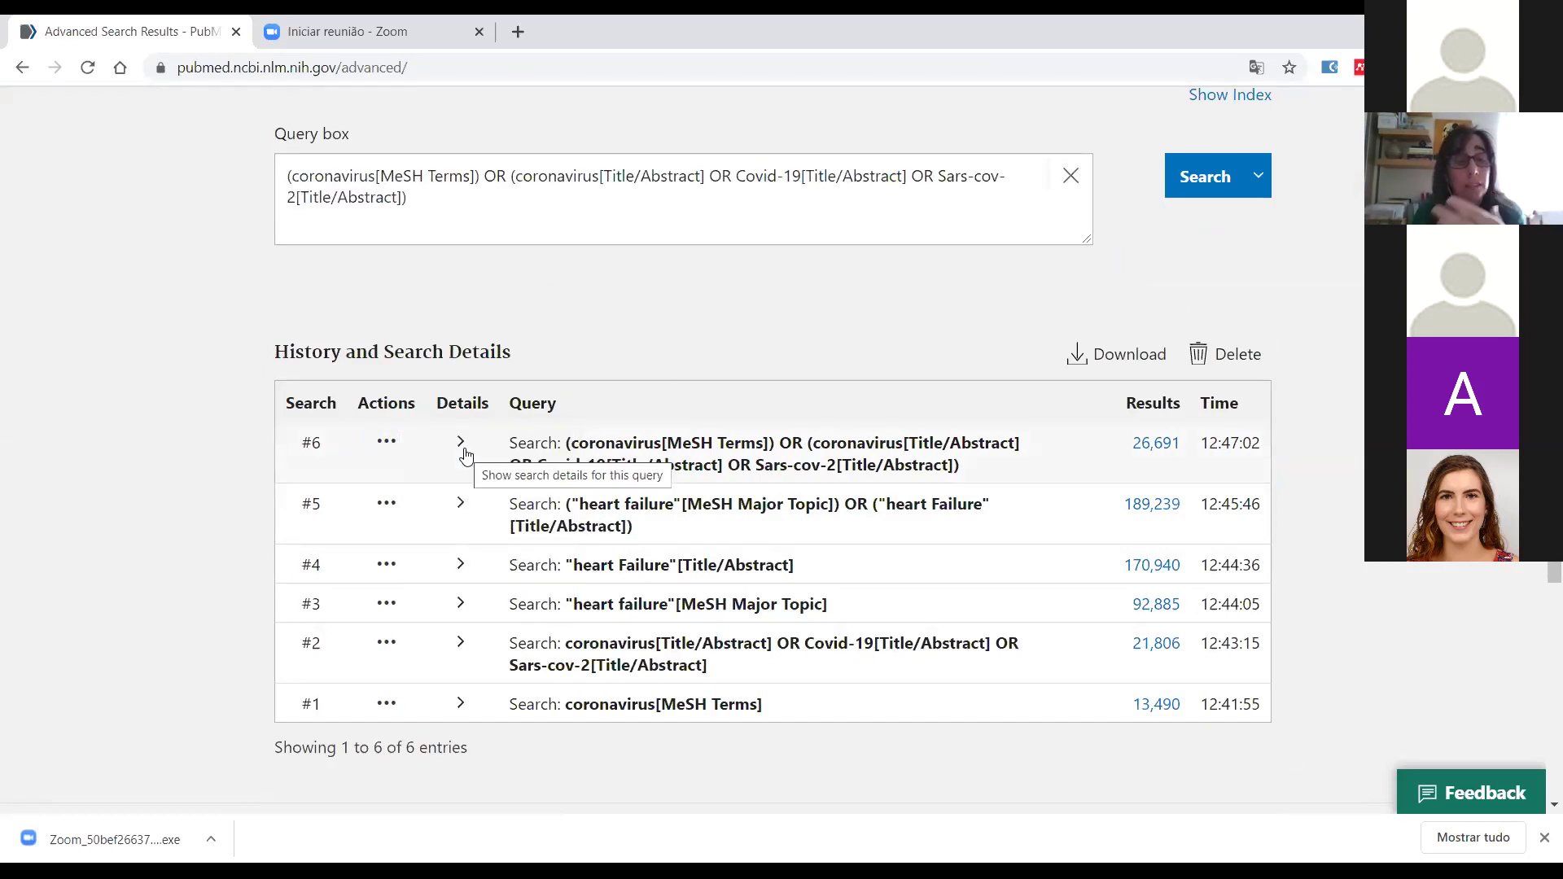
left_click(386, 502)
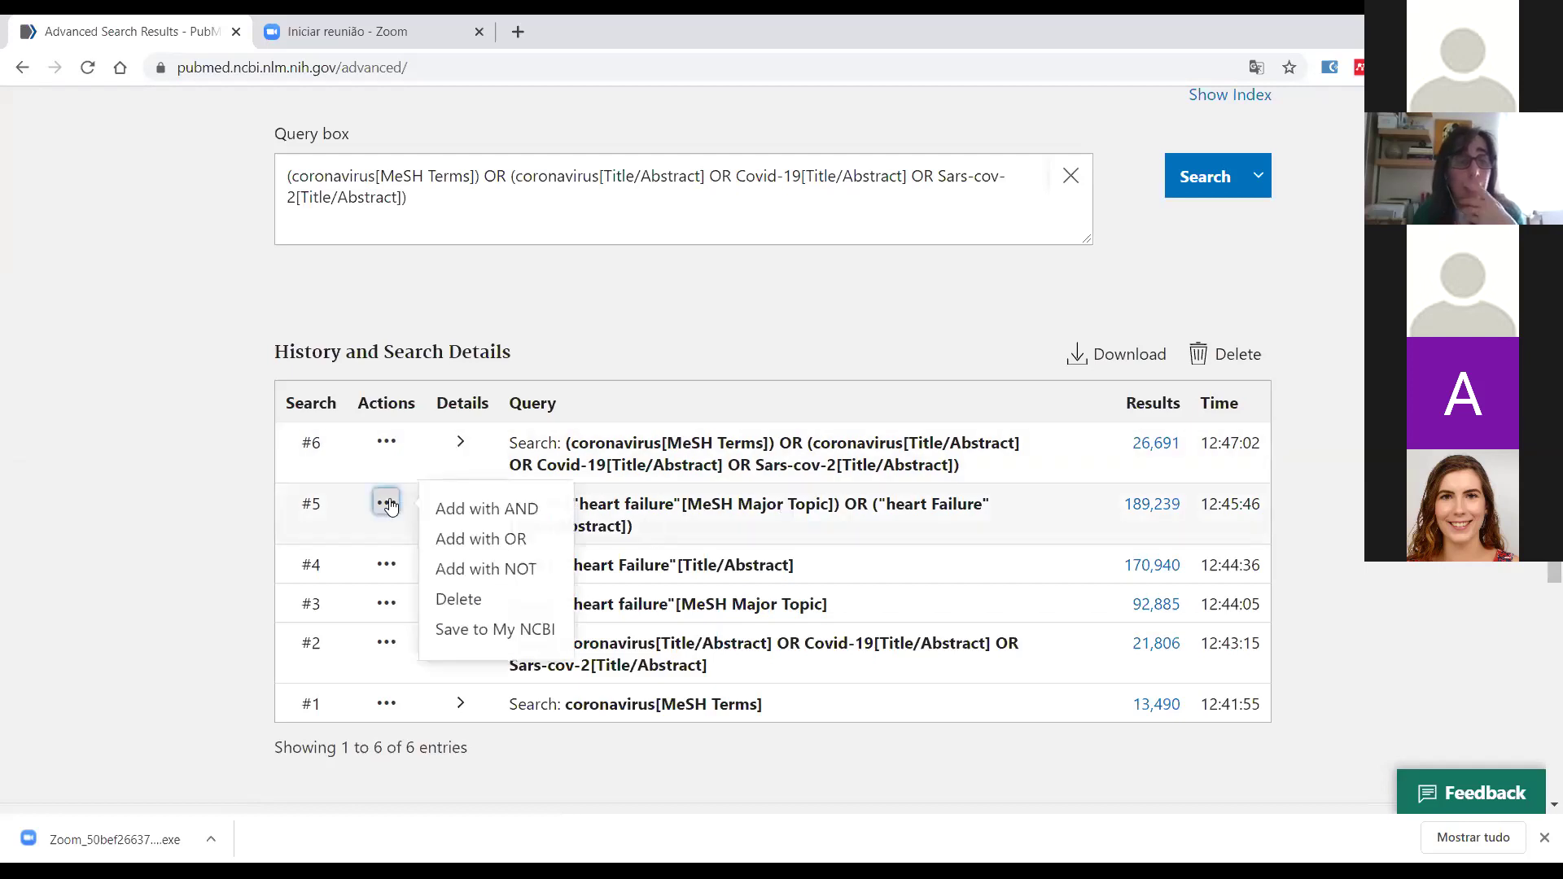
left_click(446, 509)
left_click(1197, 191)
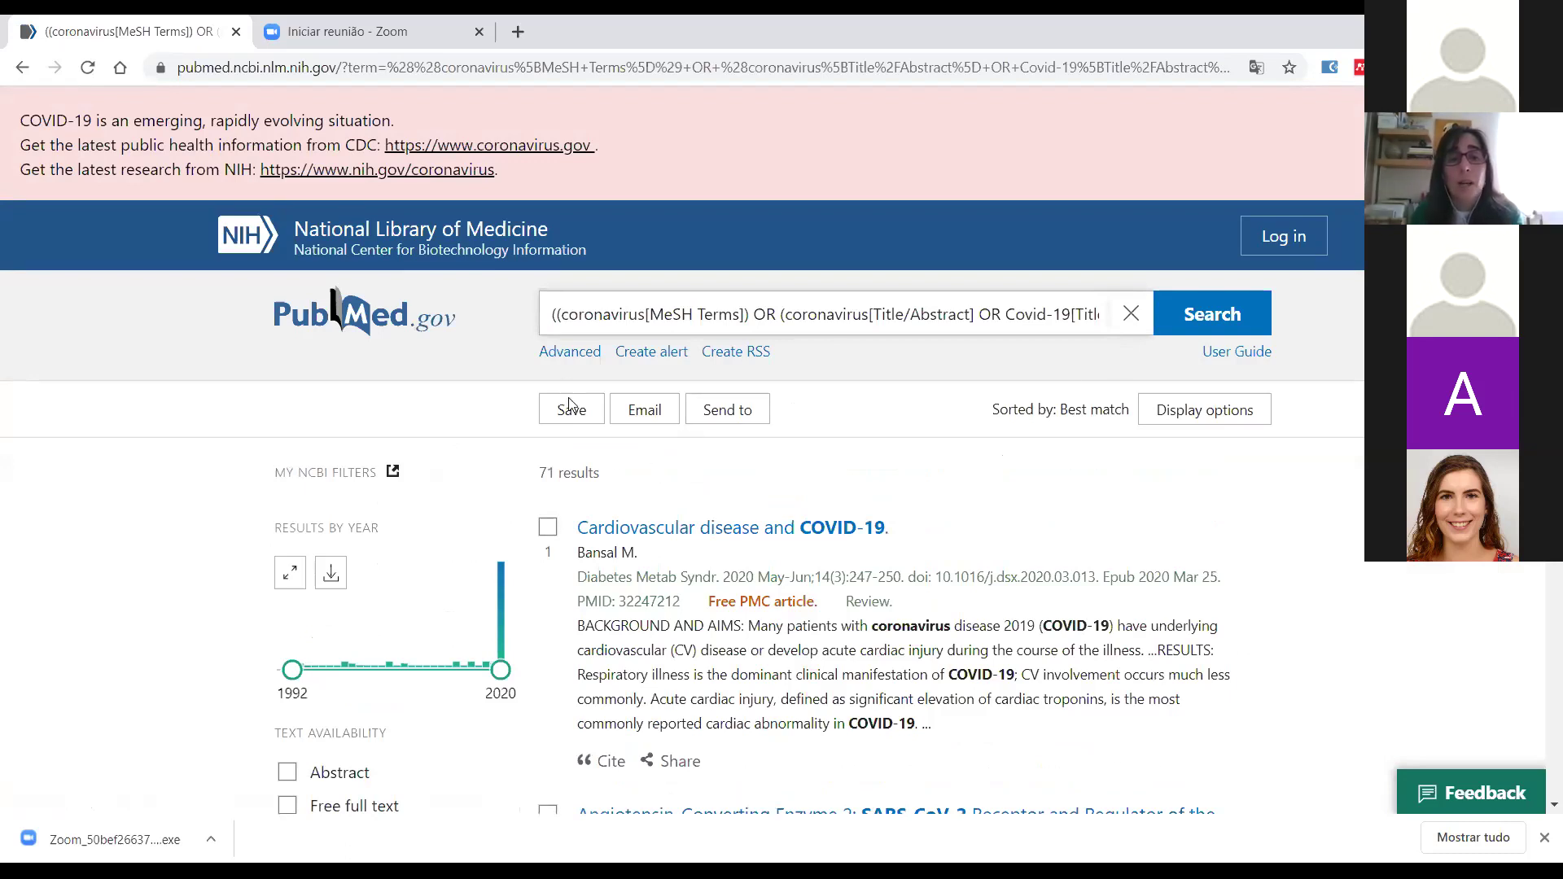
Reopen the advanced search builder and run an All Fields search for Treatment OR Outcome OR Manage*
left_click(560, 358)
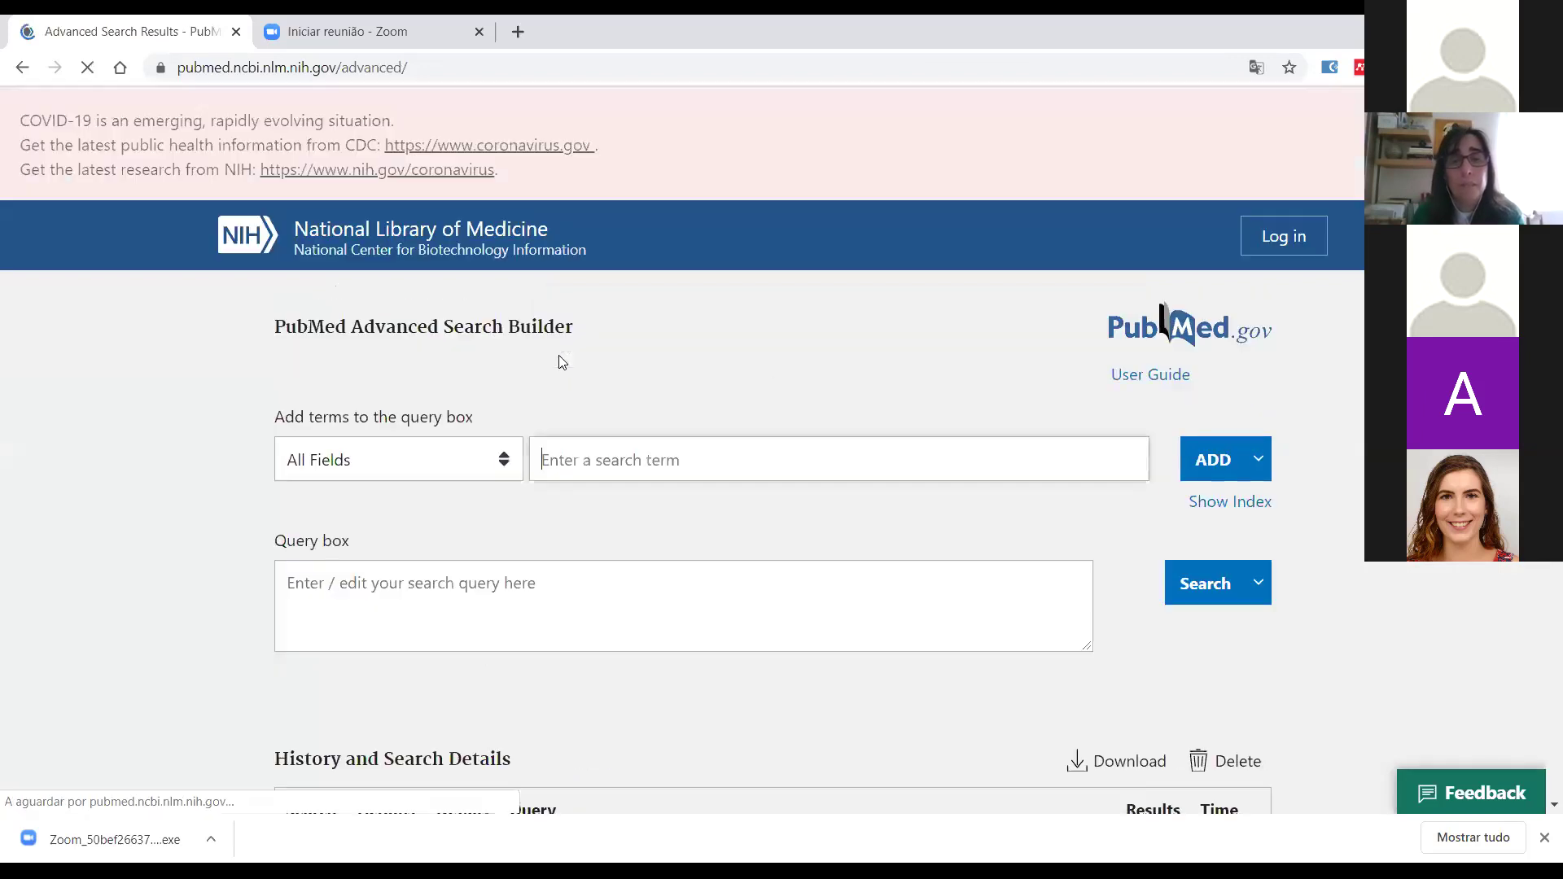
scroll(960, 446, "down", 6)
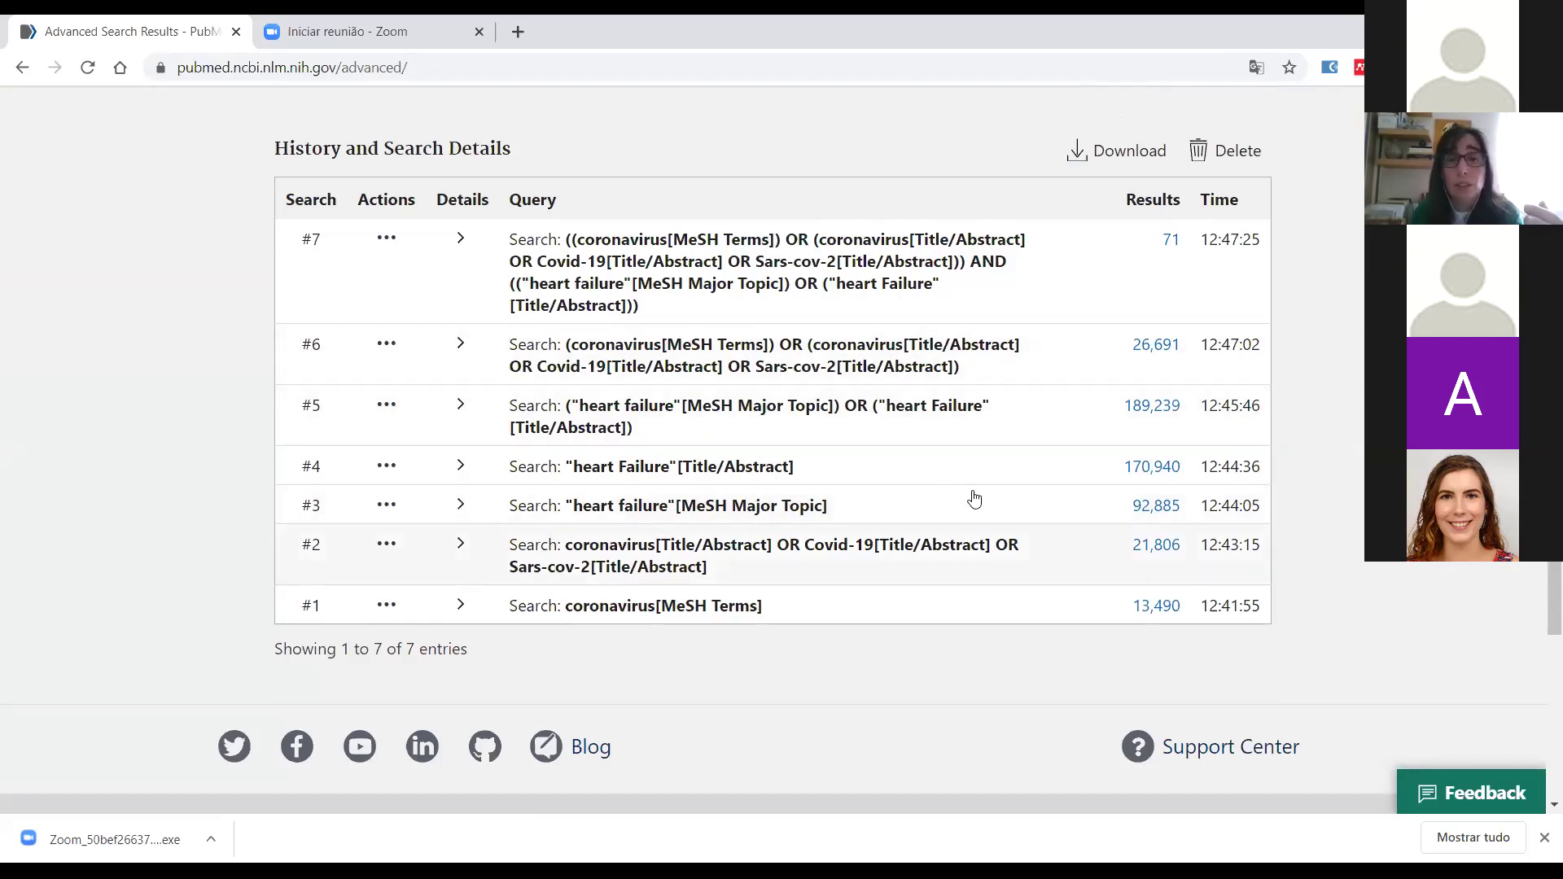
scroll(974, 498, "up", 1)
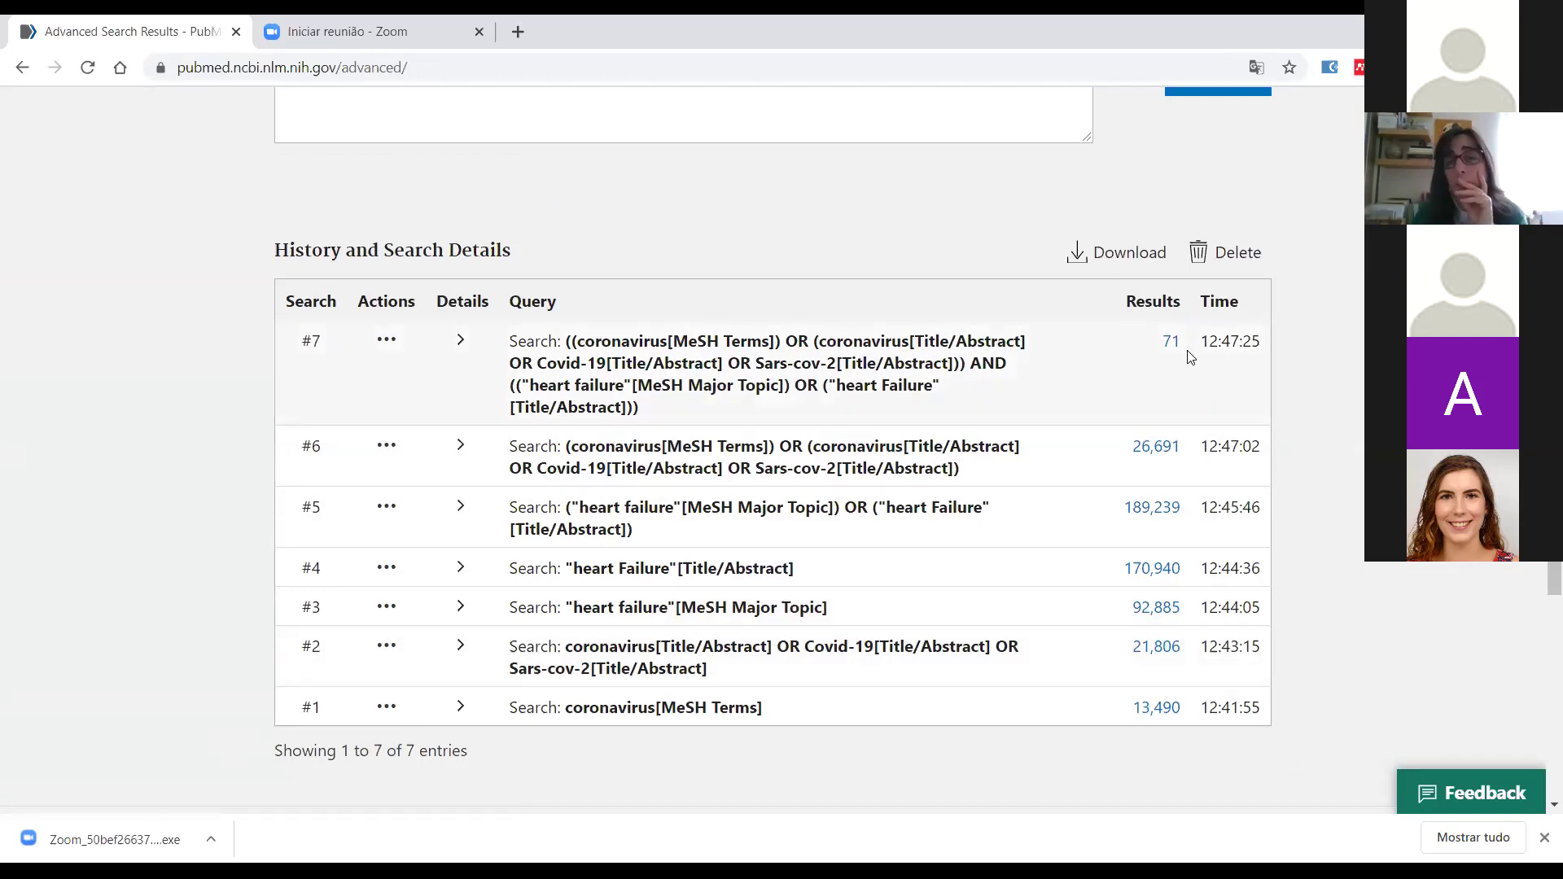
scroll(1172, 393, "up", 1)
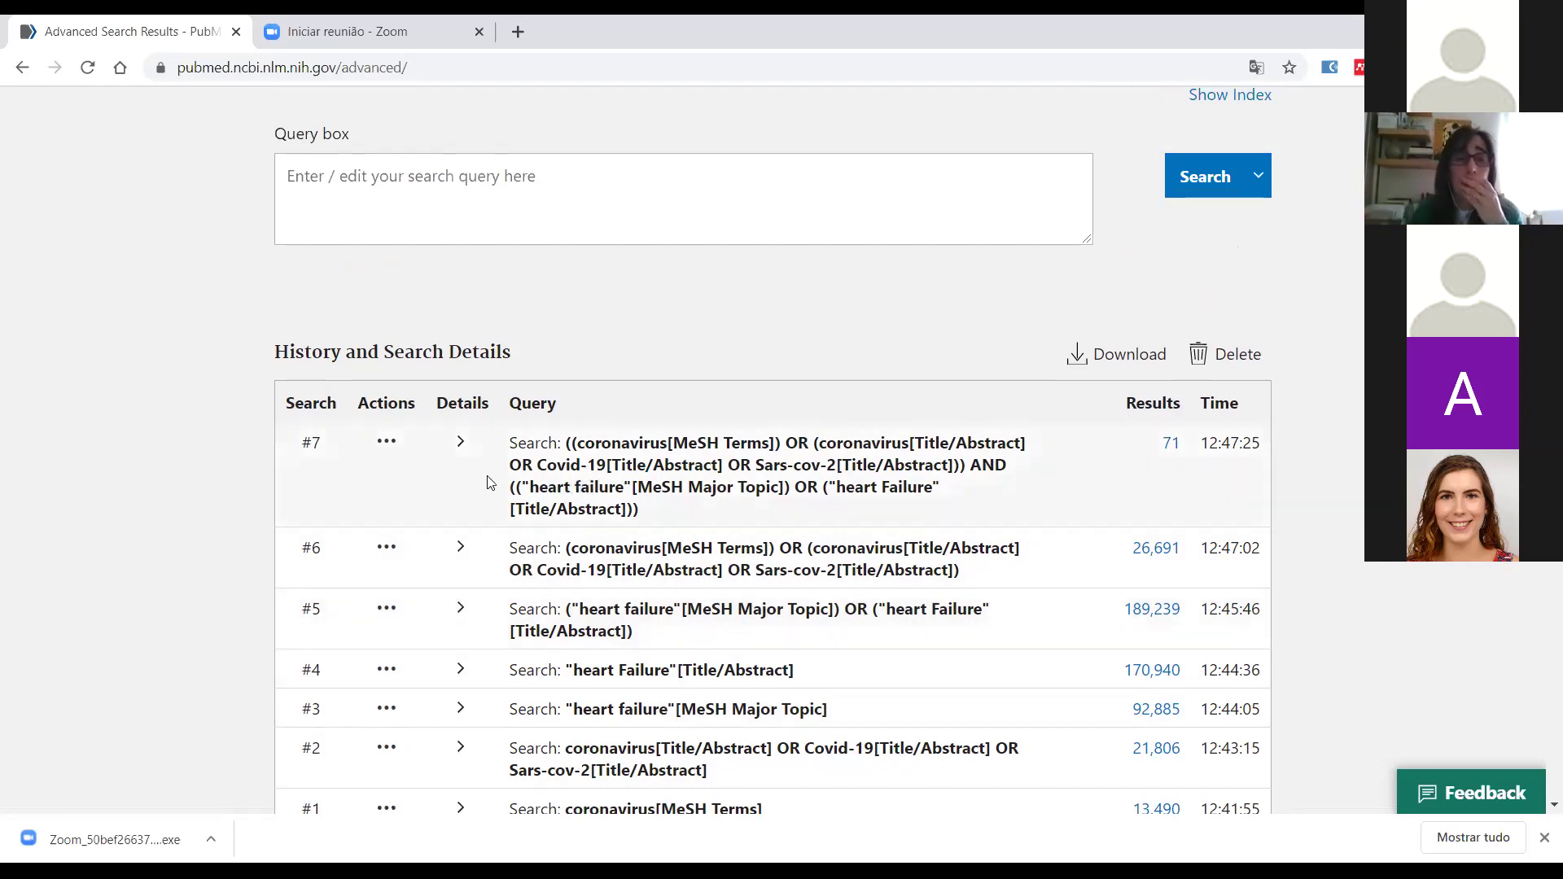
scroll(581, 180, "up", 1)
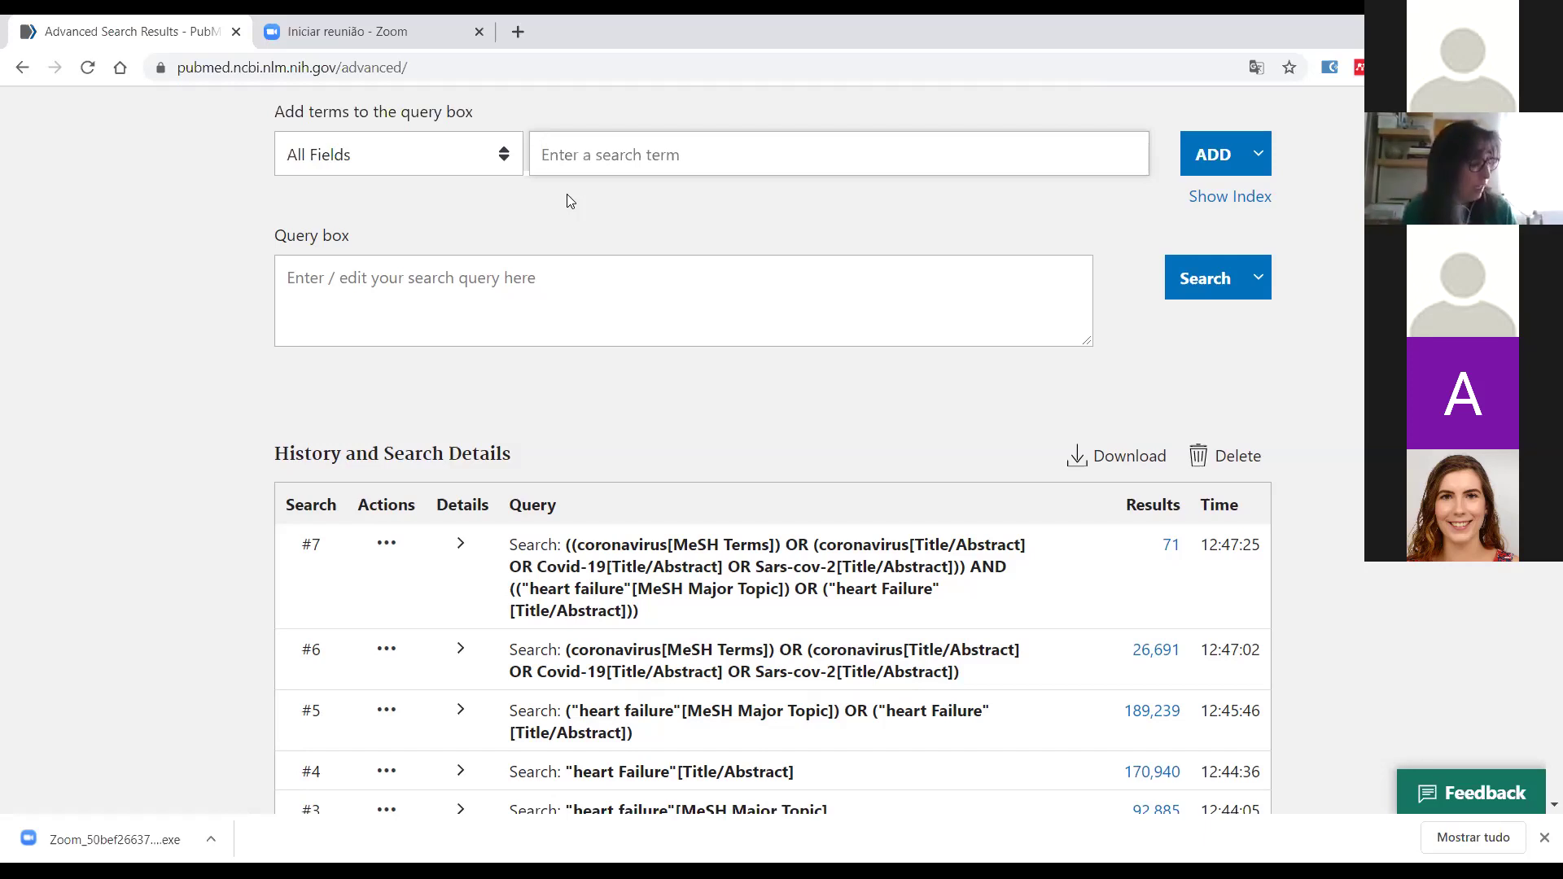
type("T")
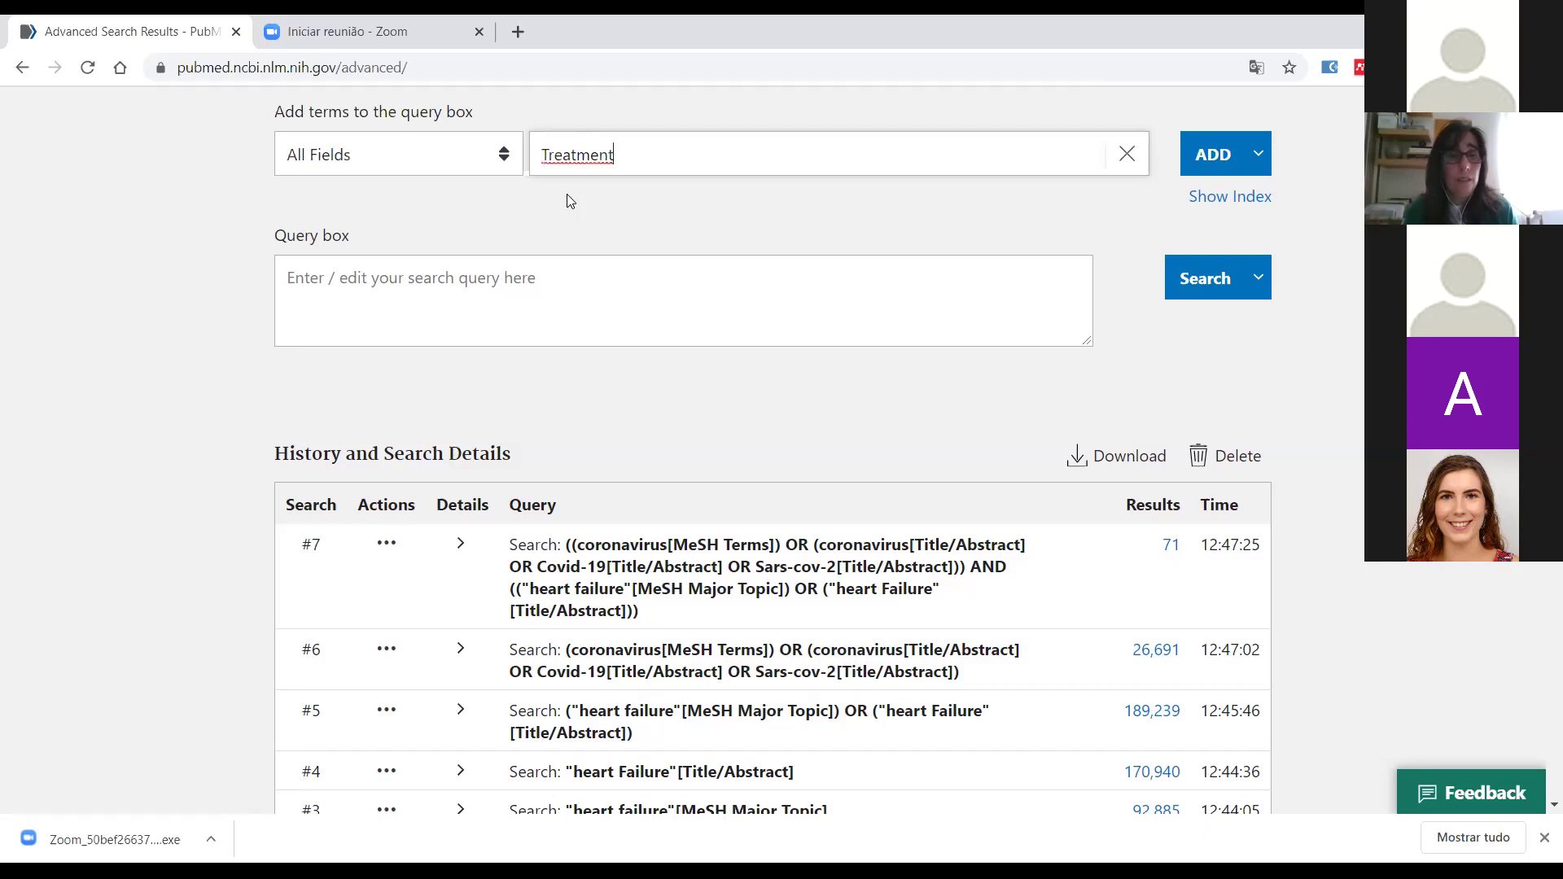
type("reatment OR")
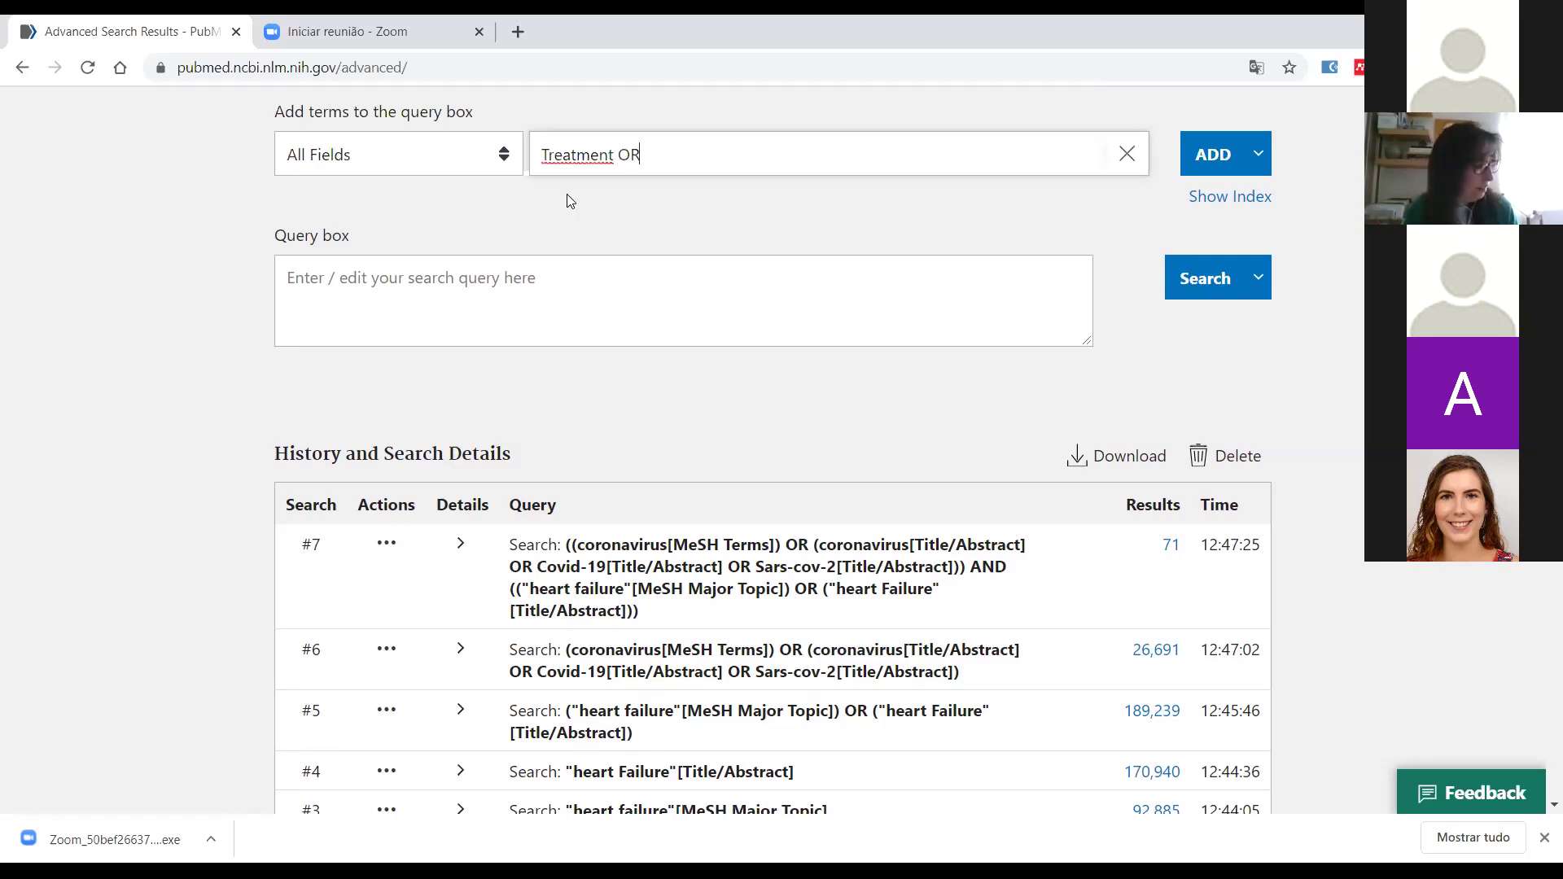
type(" O")
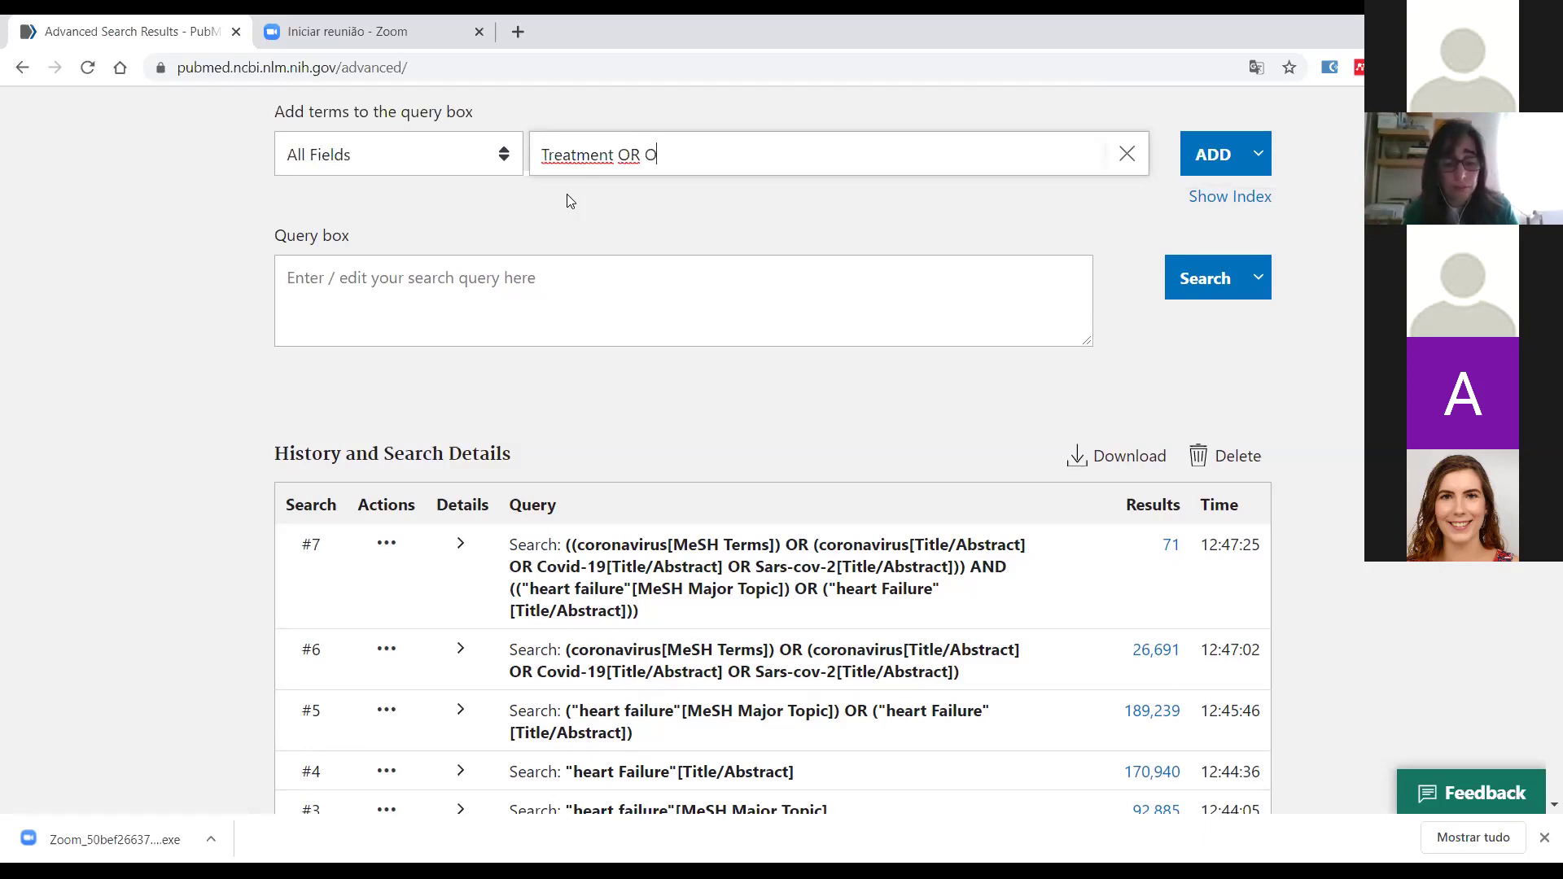
type("utcome ")
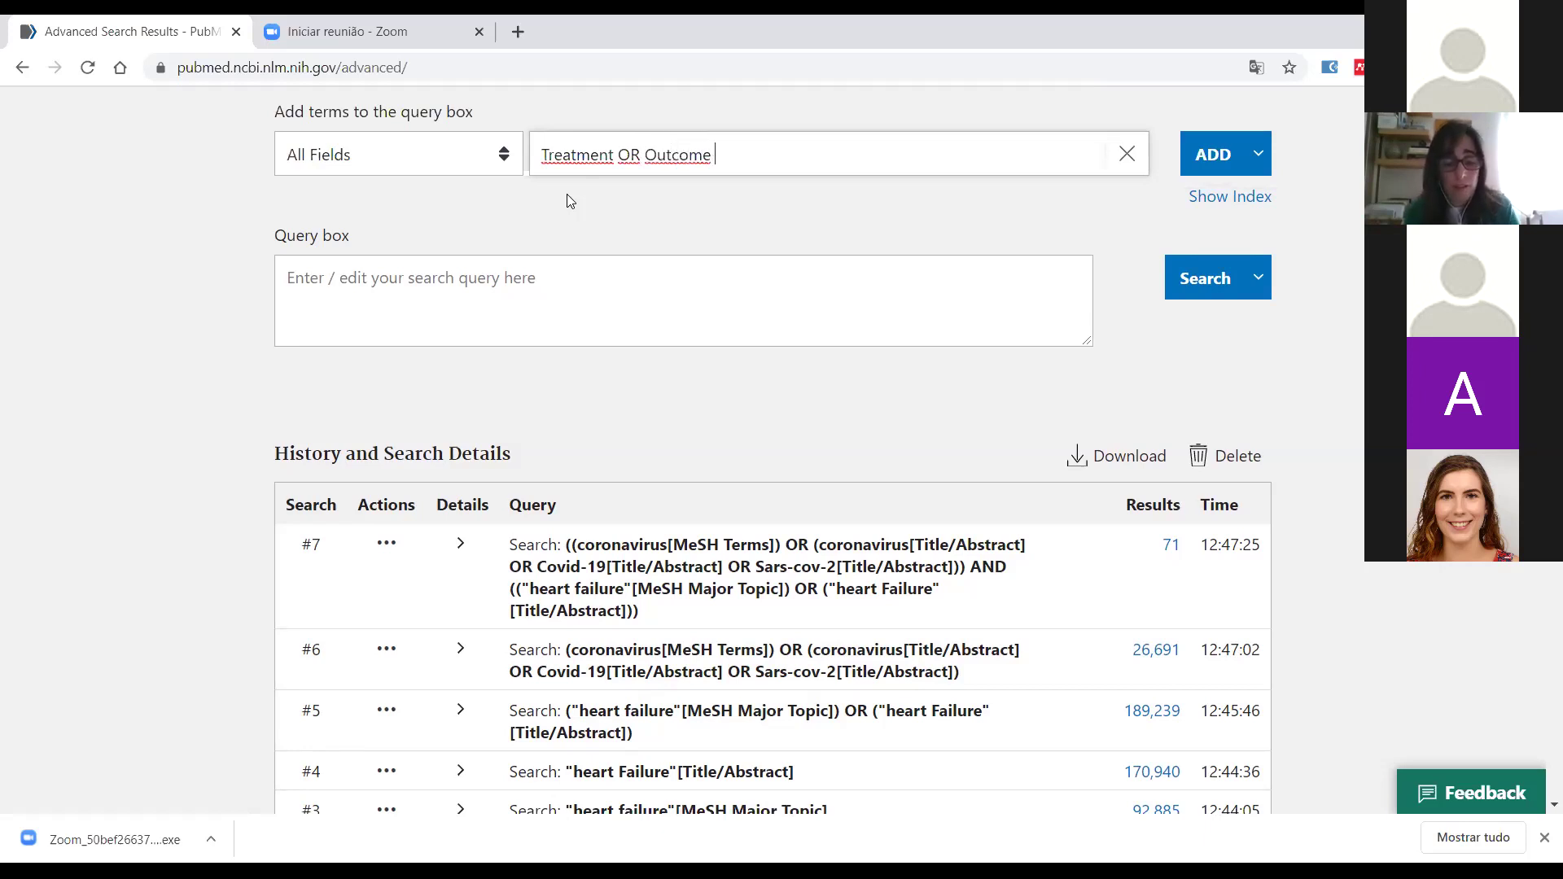
type("OR Manage")
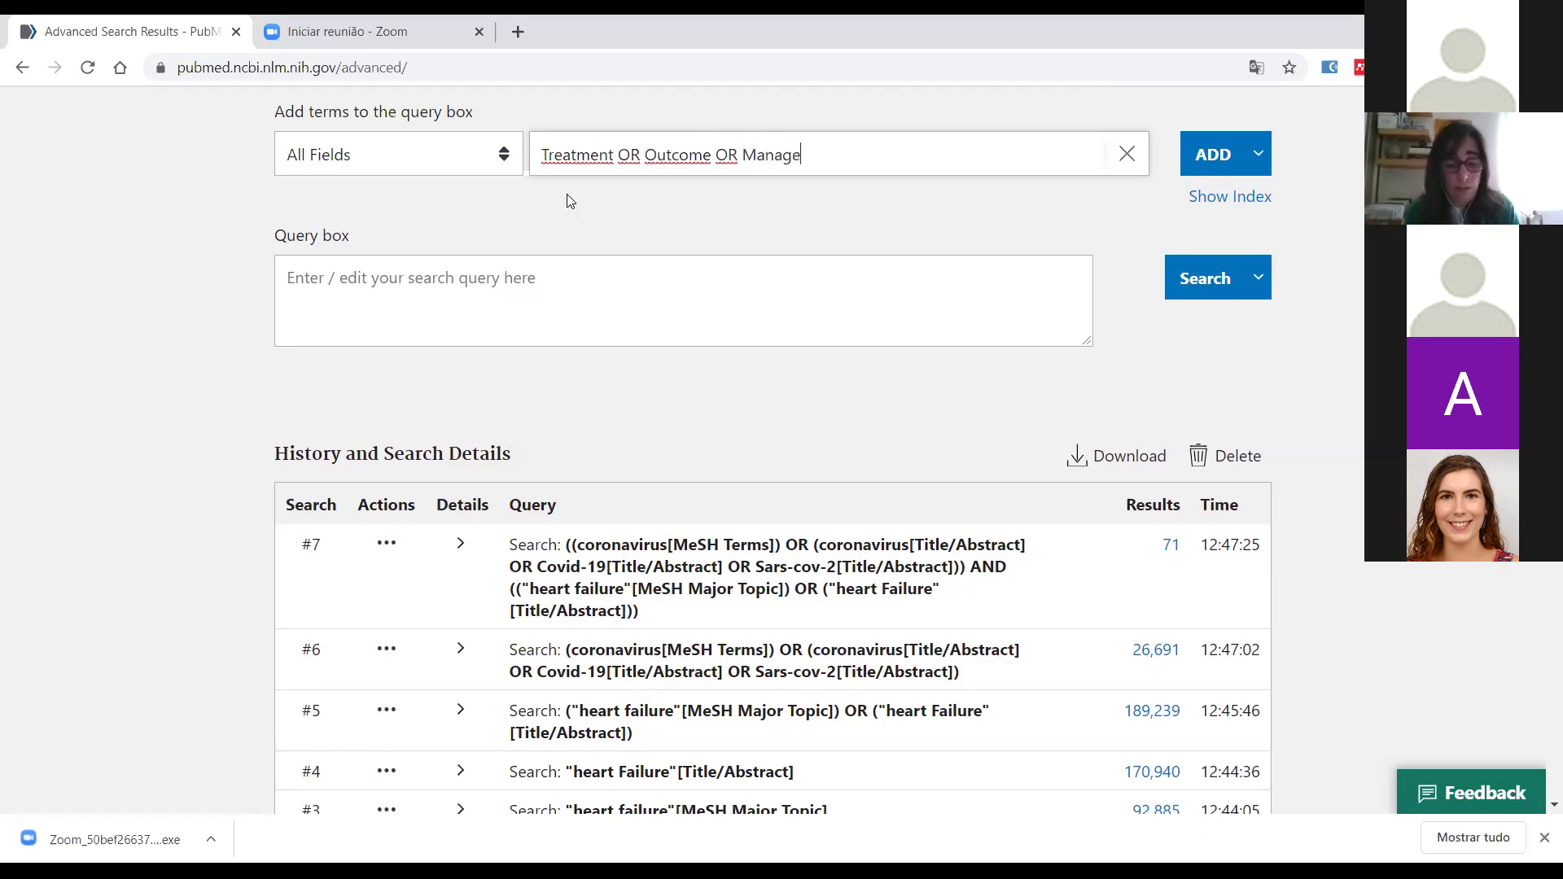
type("*")
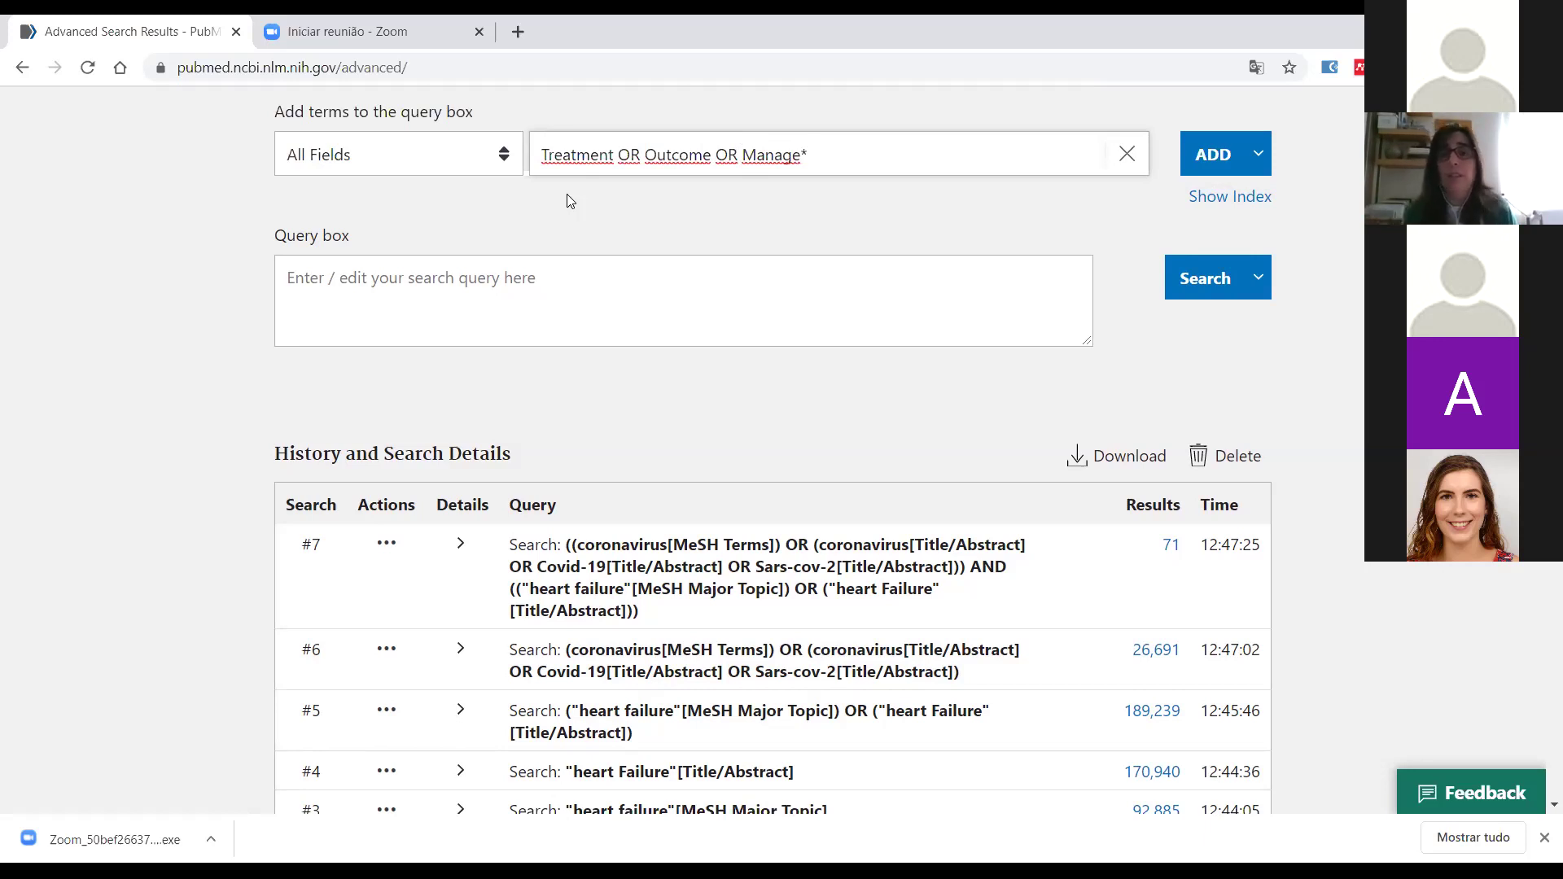
key("Return")
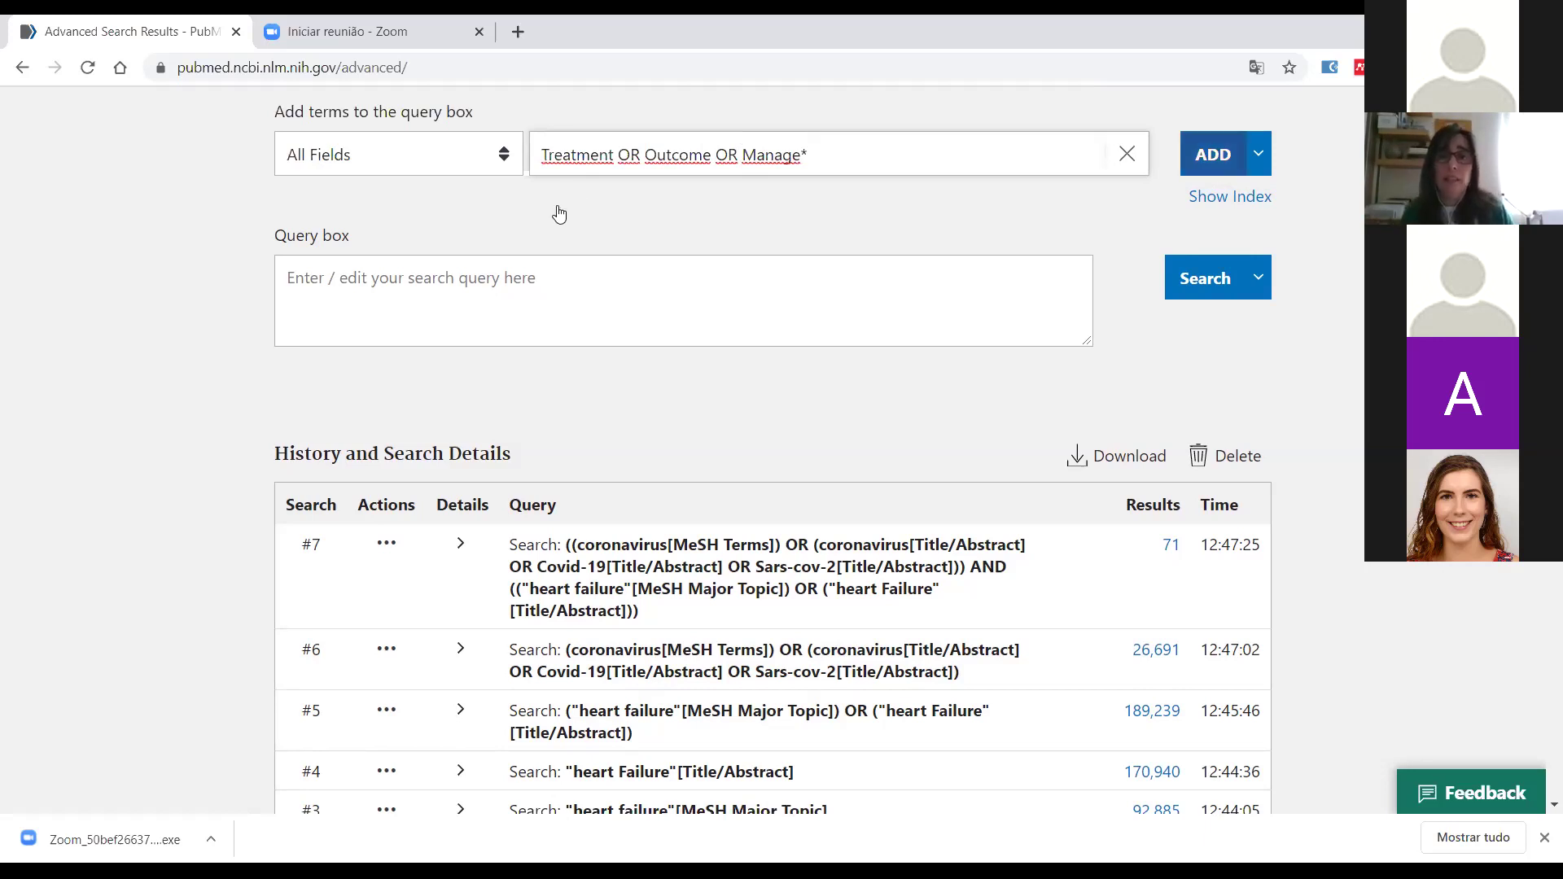
left_click(1218, 289)
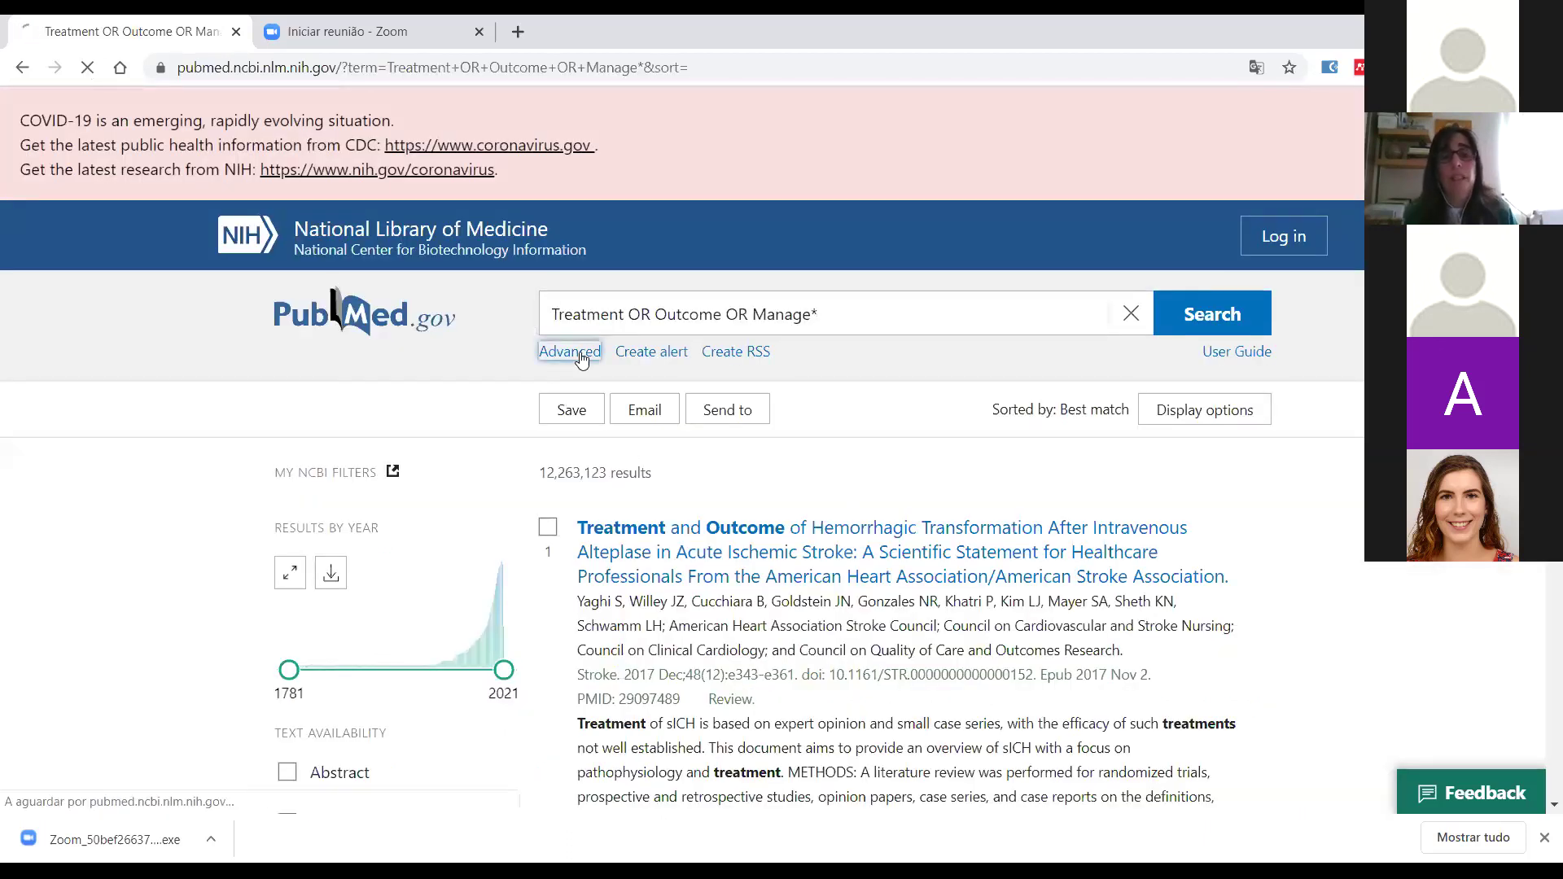
In the advanced search builder, combine history search #7 with search #8, the treatment and outcome terms, using AND and run the search
left_click(581, 360)
scroll(614, 328, "down", 5)
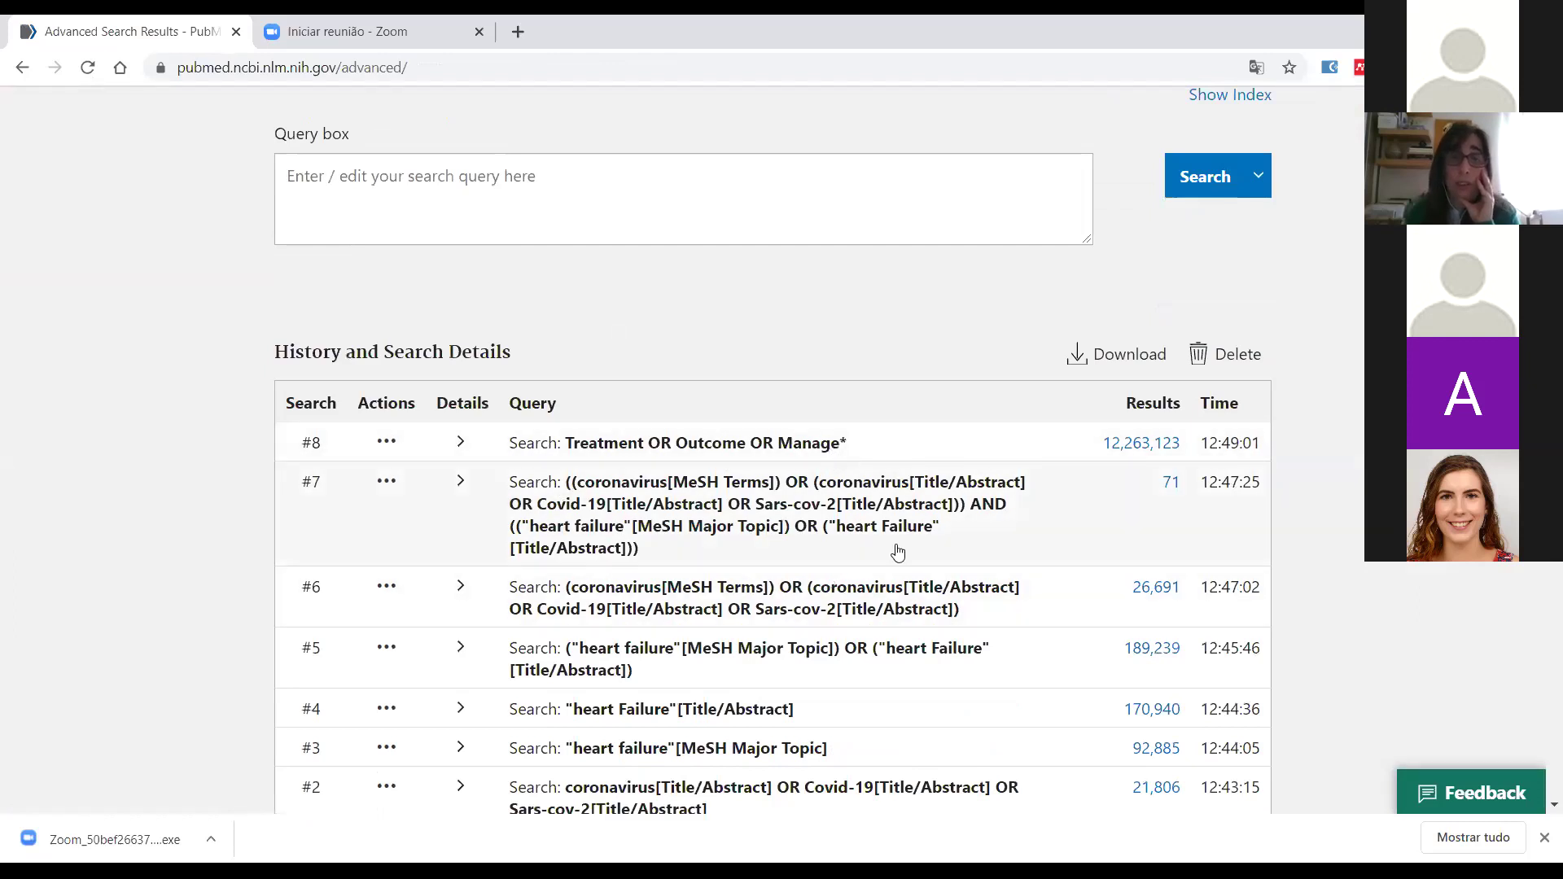
left_click(387, 482)
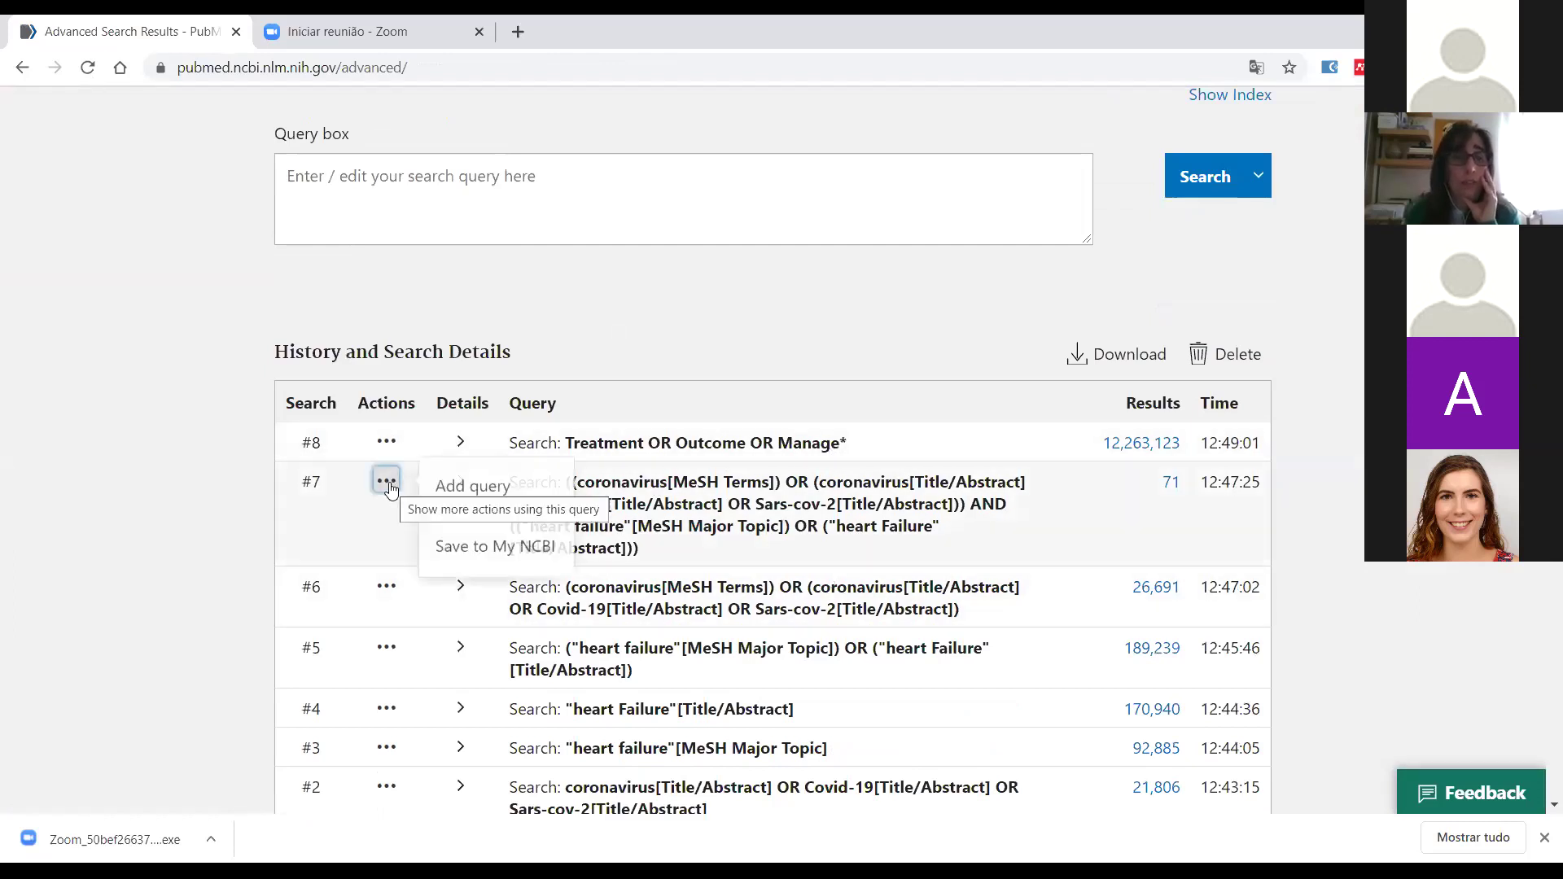
left_click(449, 489)
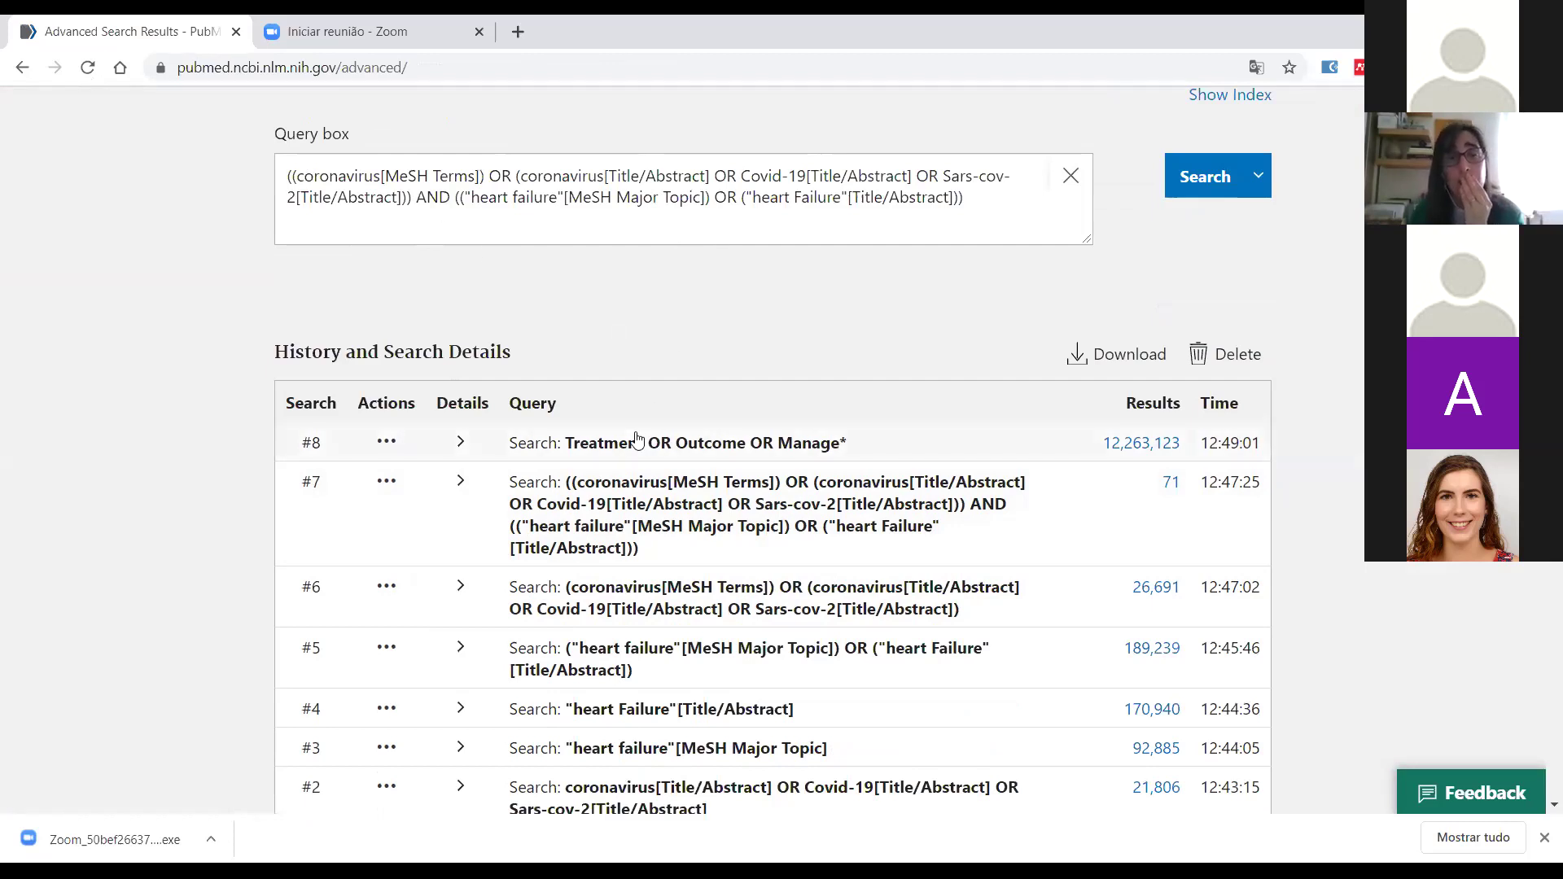
left_click(388, 444)
left_click(445, 449)
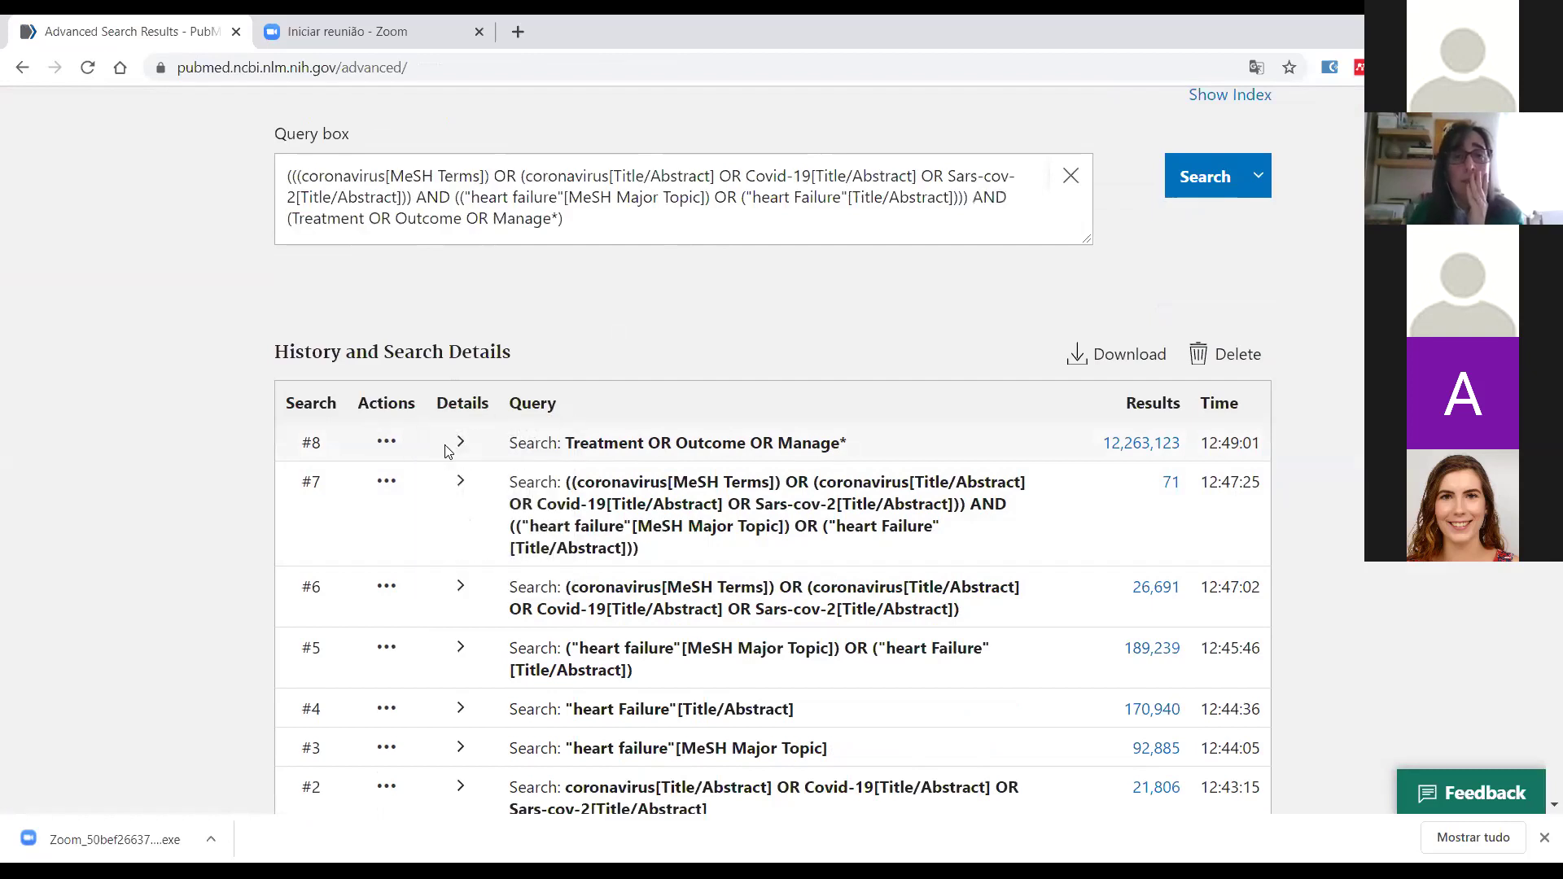
left_click(1175, 173)
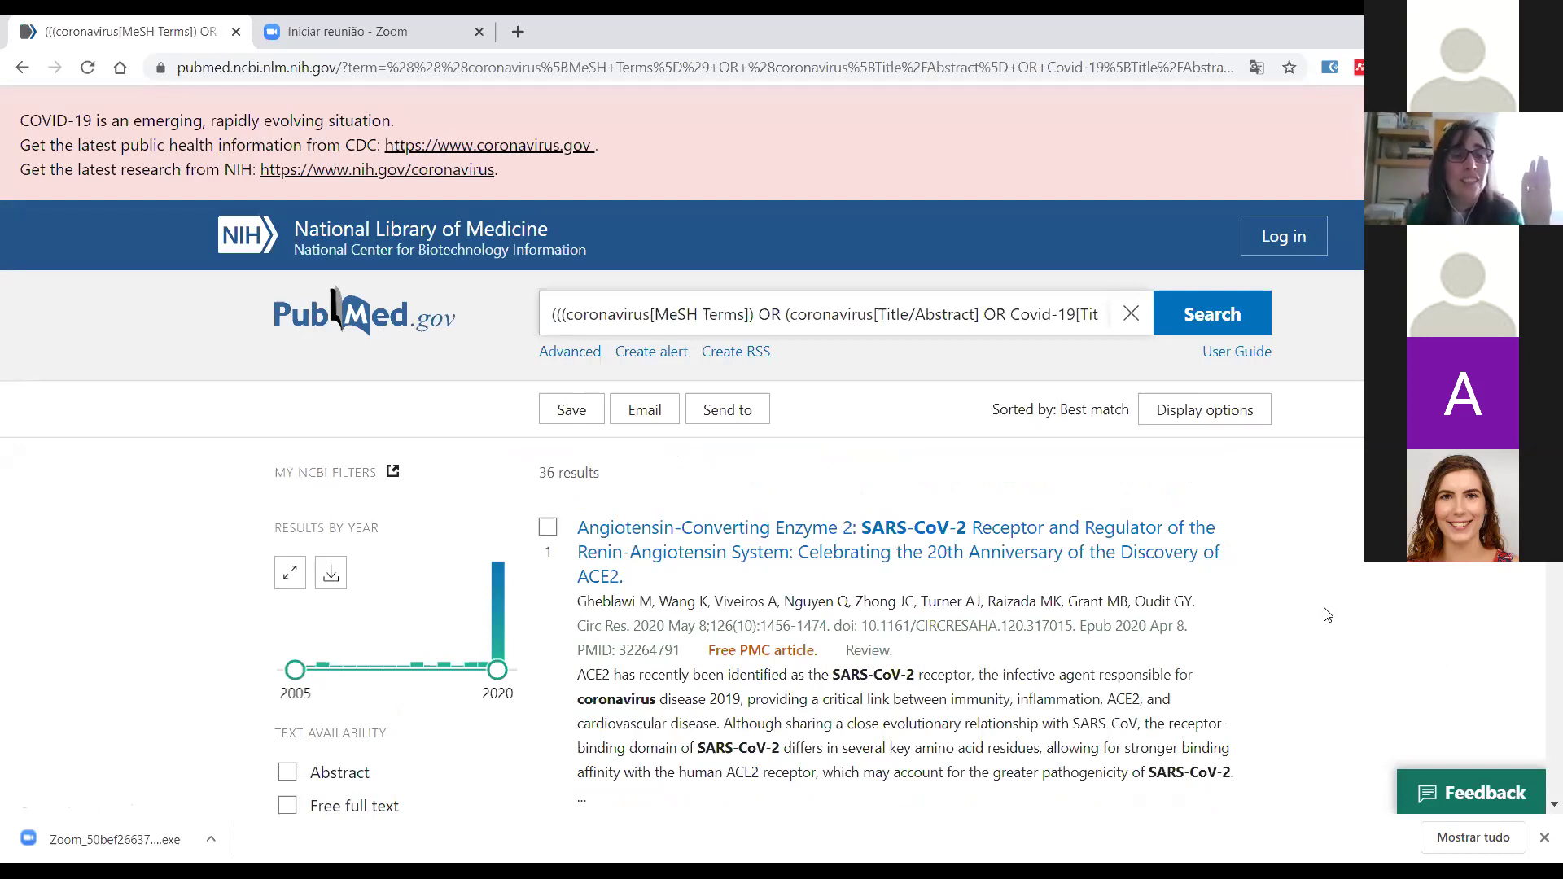
Reopen the advanced search builder and review the complete list of queries in the search history
left_click(589, 358)
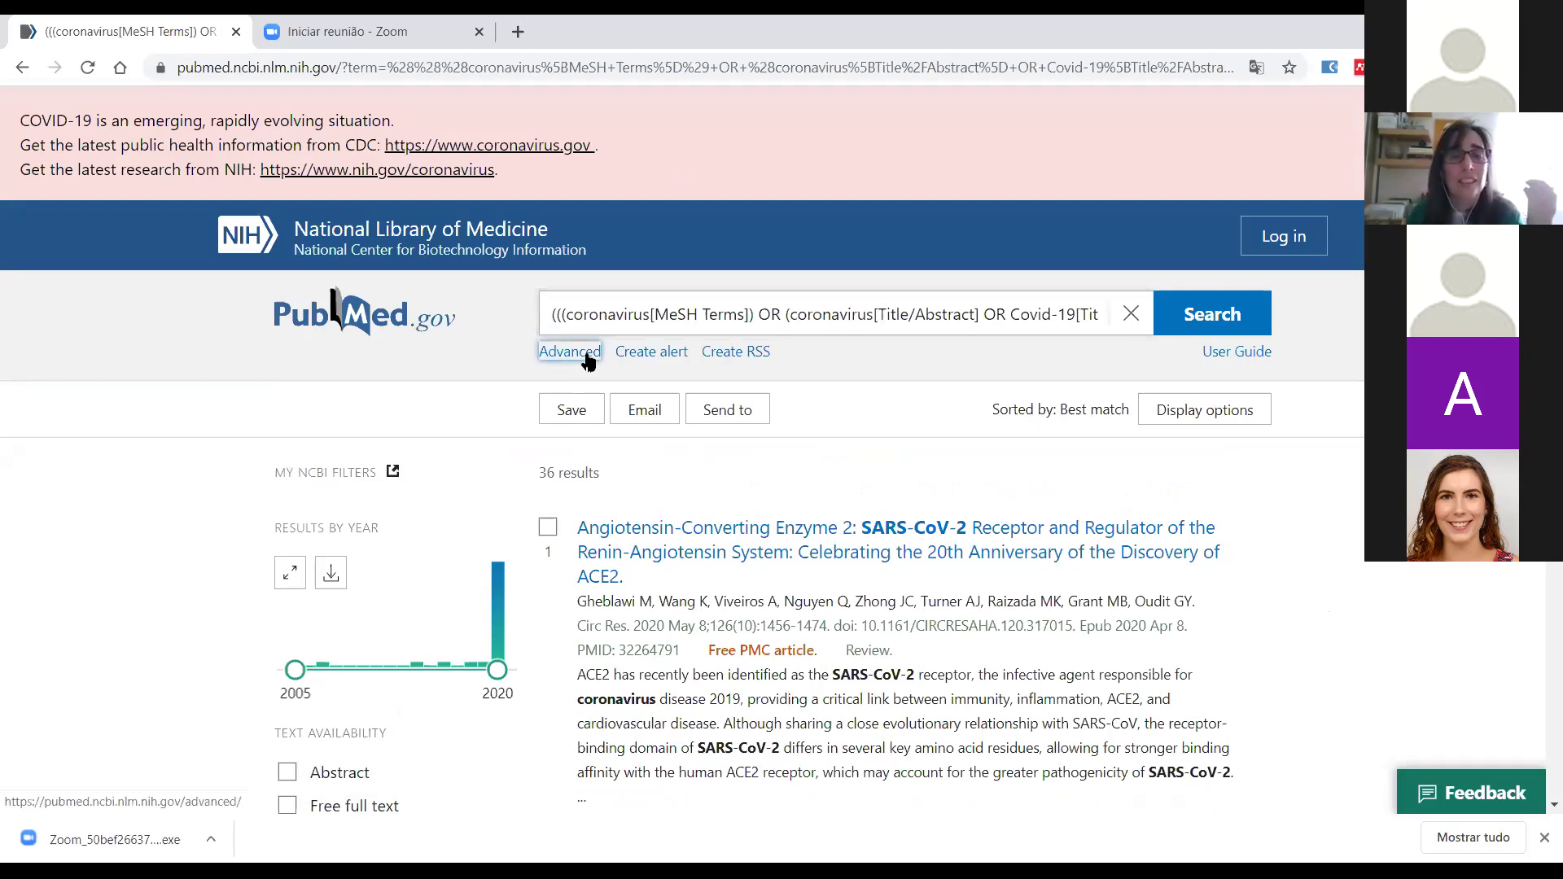
scroll(853, 347, "down", 7)
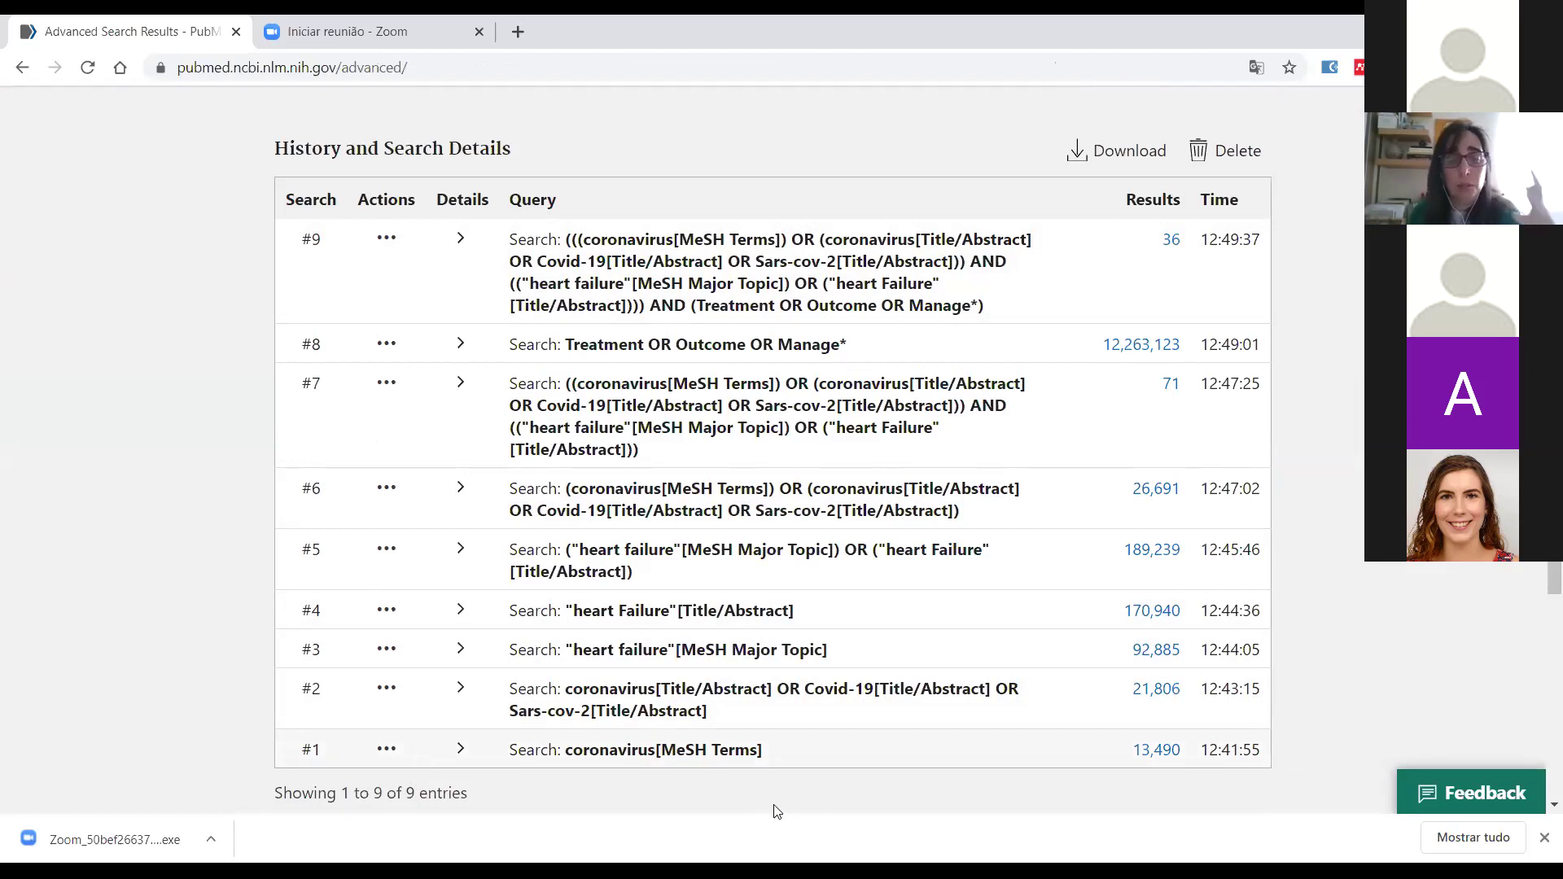
scroll(788, 812, "up", 1)
scroll(790, 812, "down", 1)
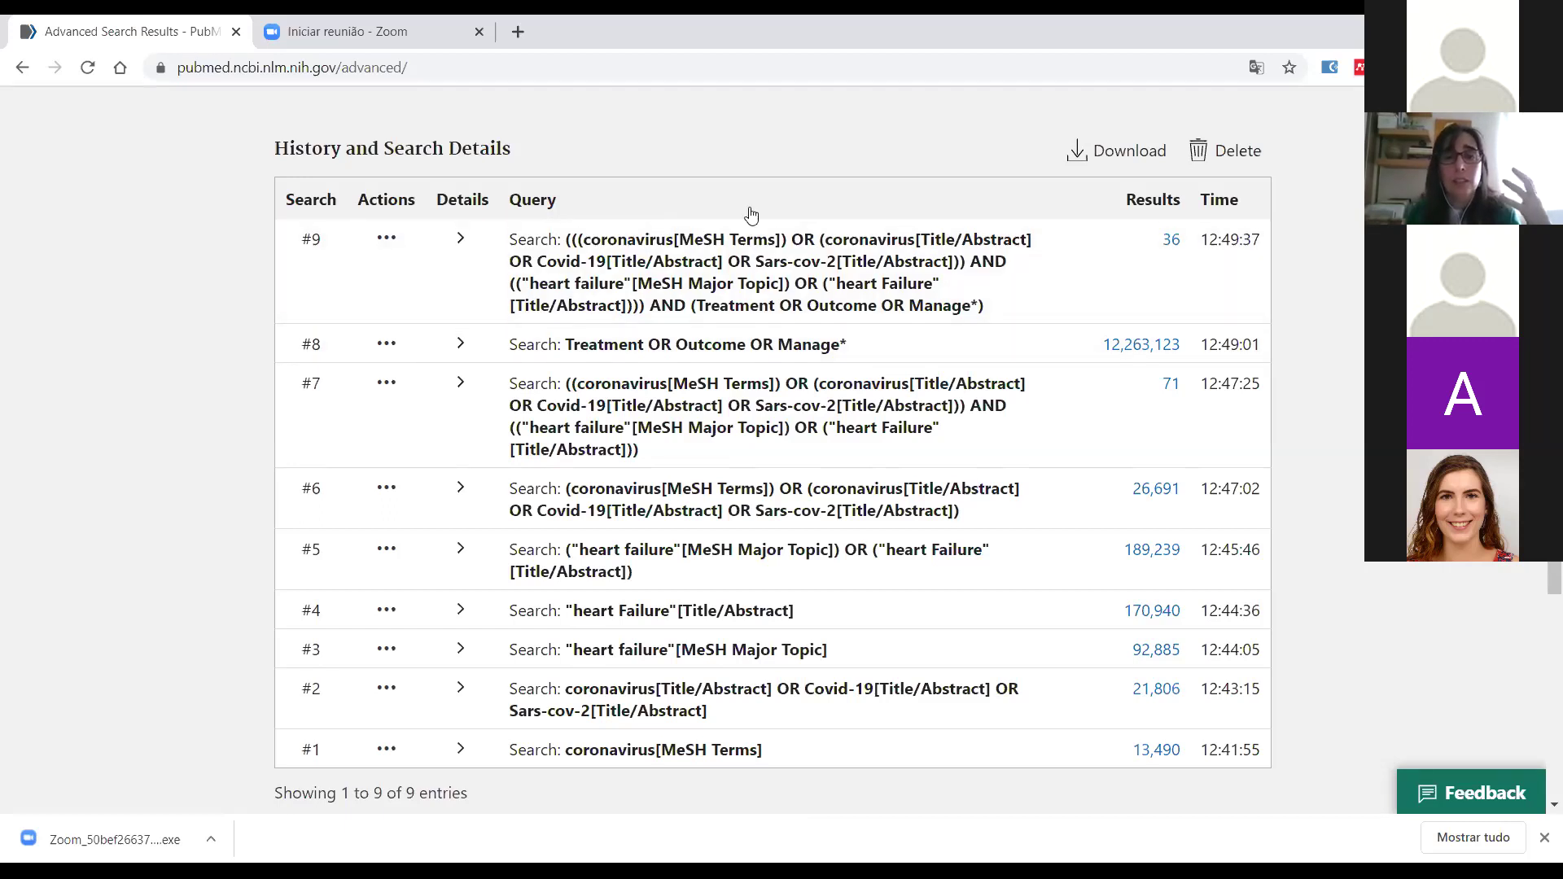
scroll(1007, 280, "up", 1)
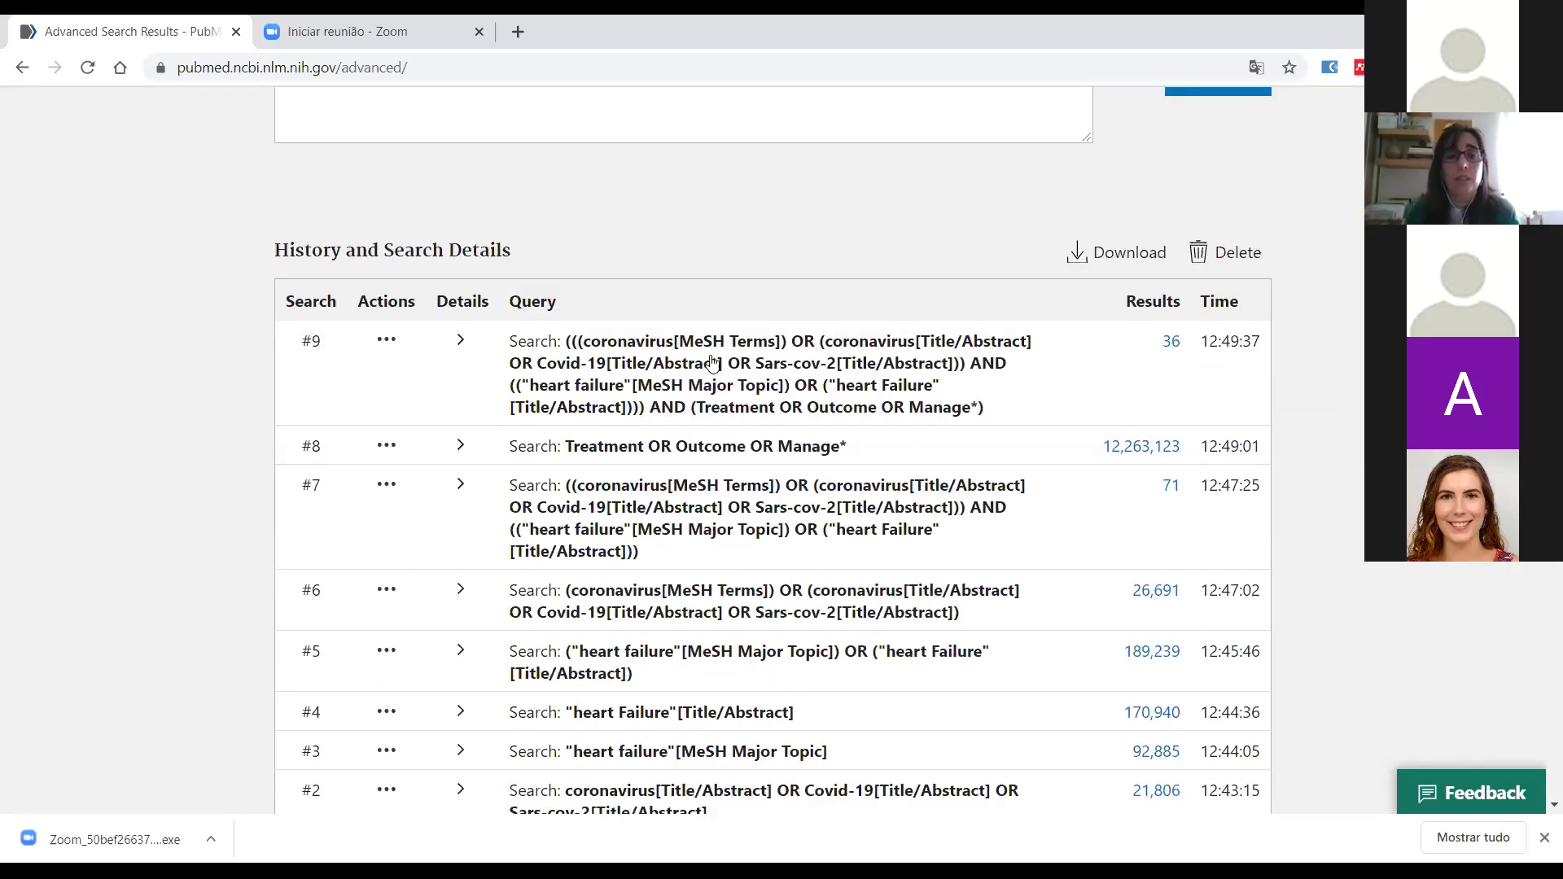
Open the results of combined search #9 from the search history and look over the article list
scroll(748, 384, "up", 3)
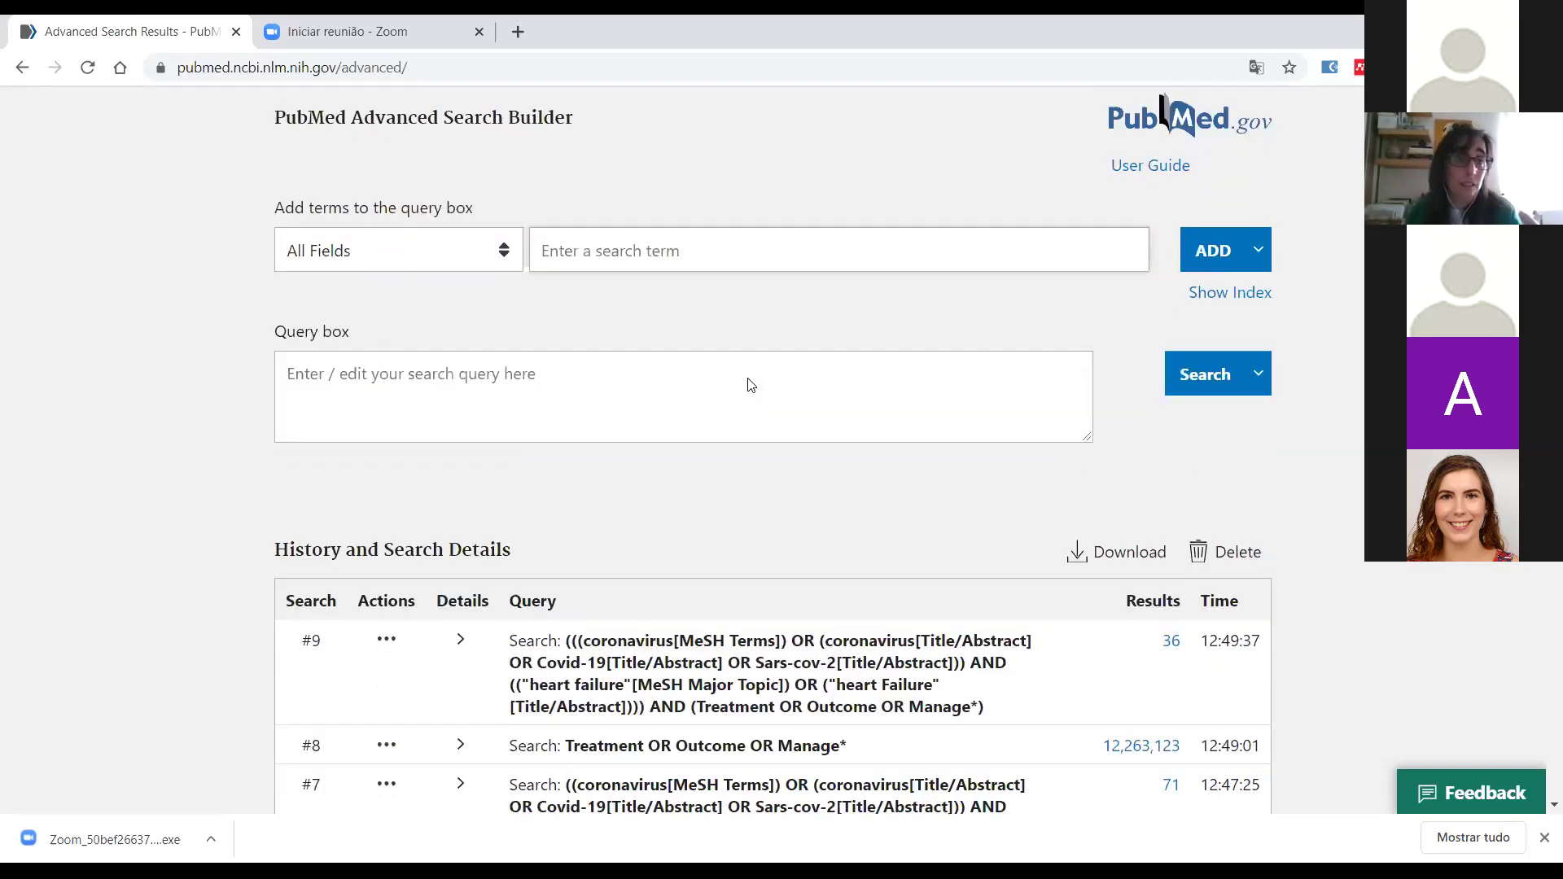
scroll(746, 381, "down", 3)
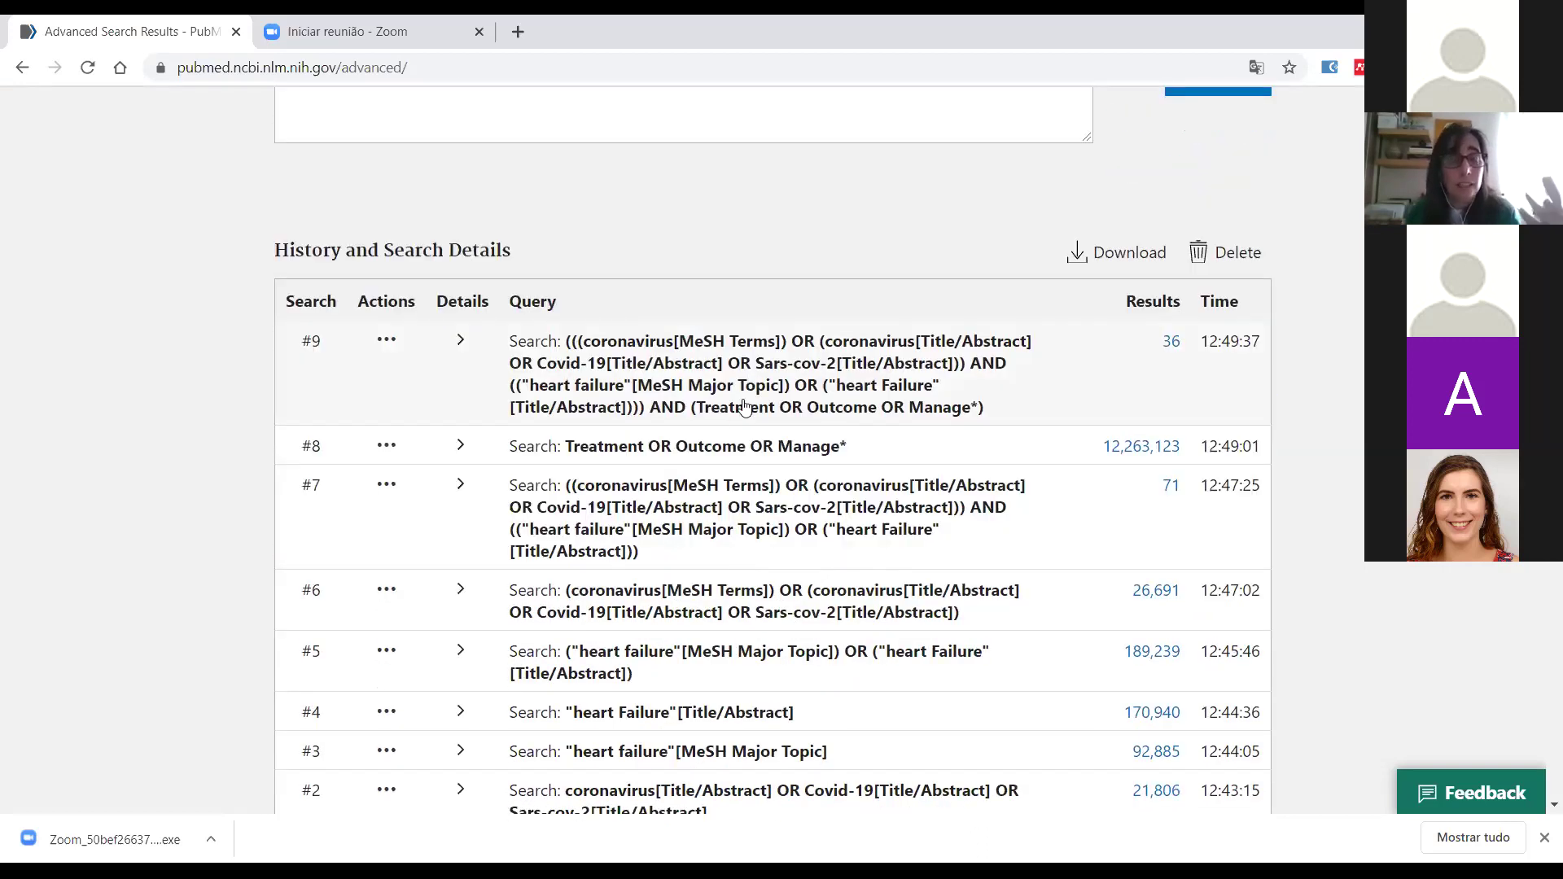
left_click(1170, 342)
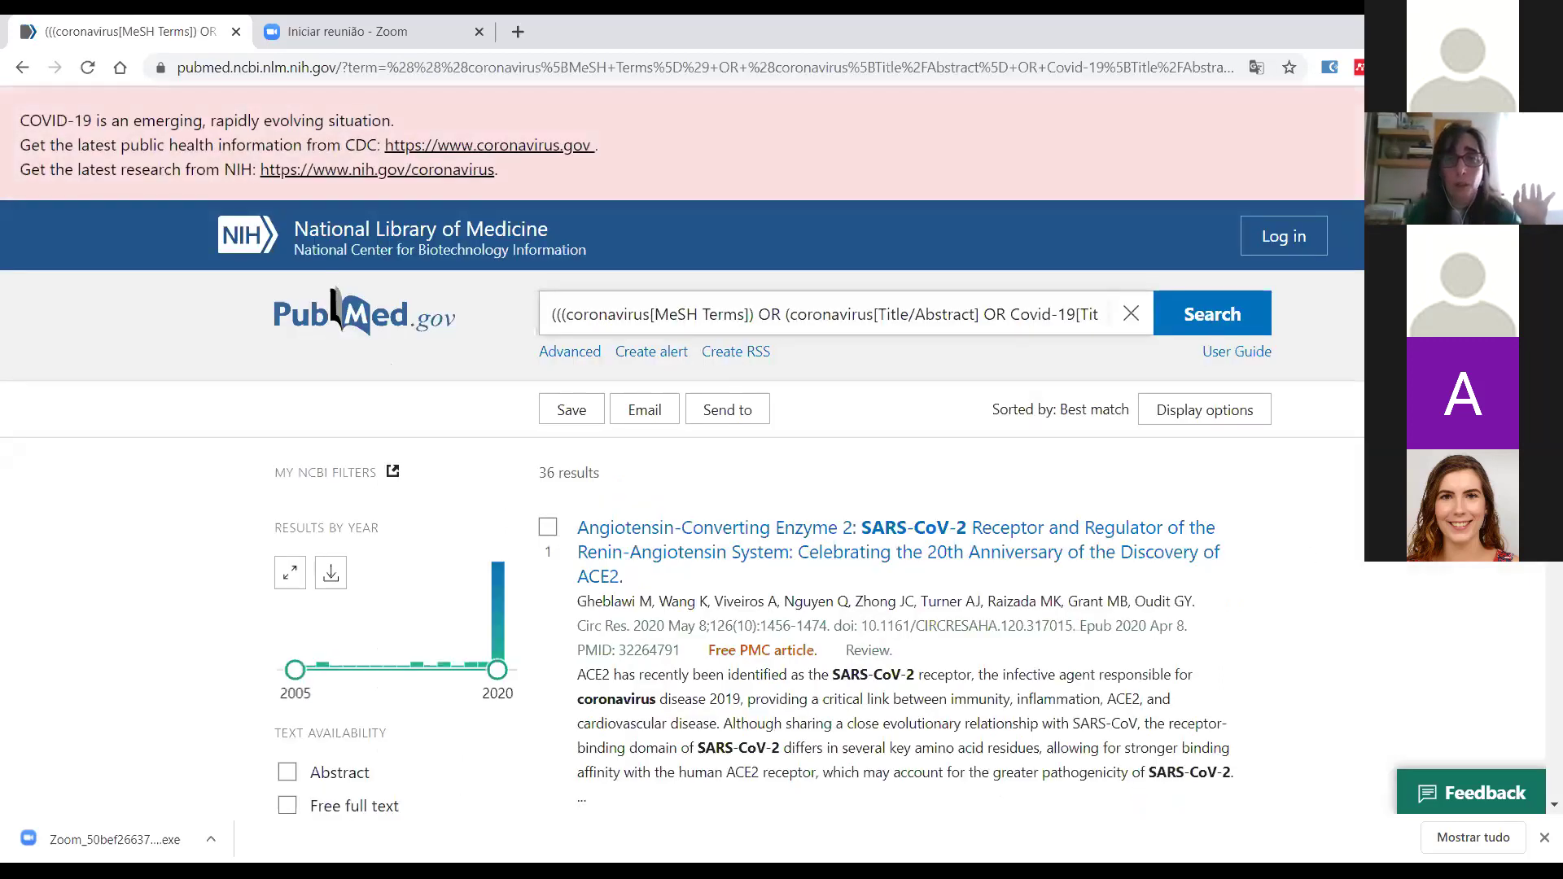
scroll(1010, 395, "down", 5)
scroll(1220, 537, "up", 5)
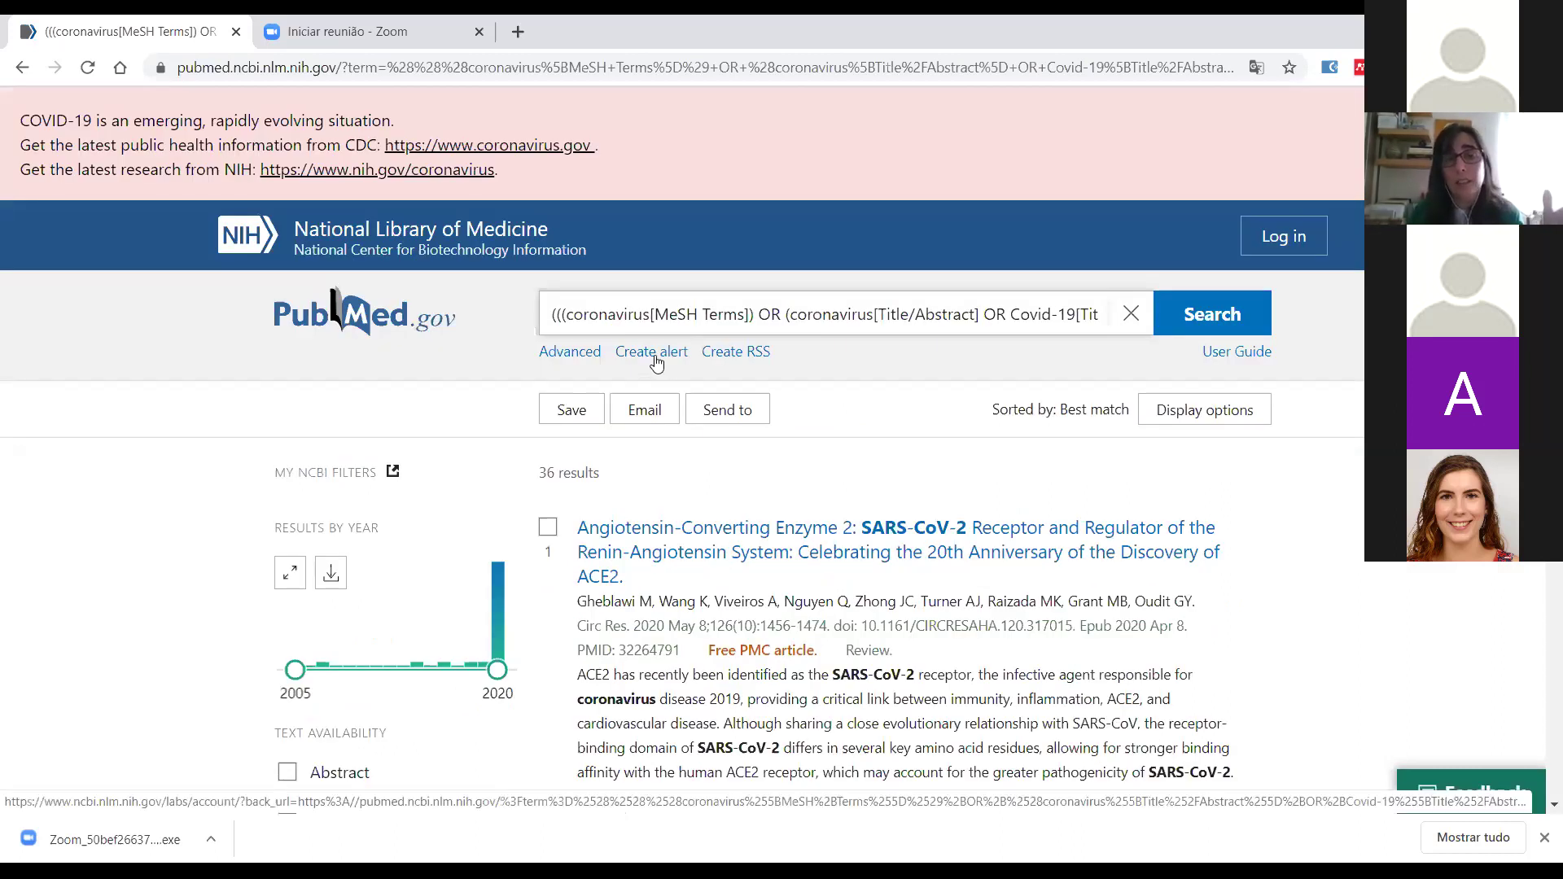
scroll(937, 380, "down", 5)
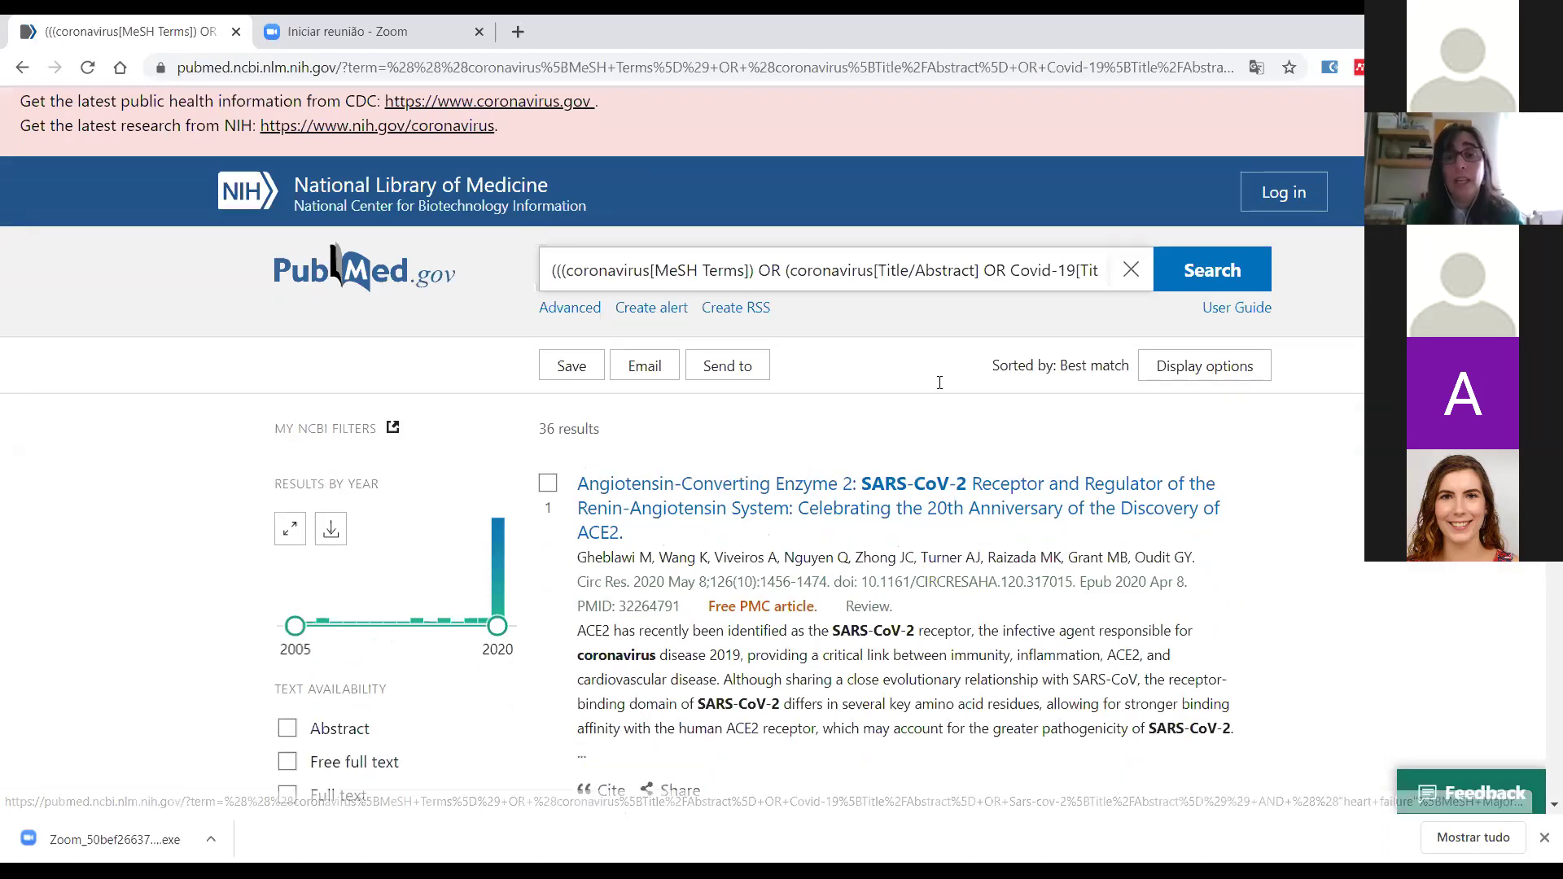
scroll(619, 411, "up", 5)
Start creating an alert for the current search and log in to the NCBI account with the account password
left_click(625, 352)
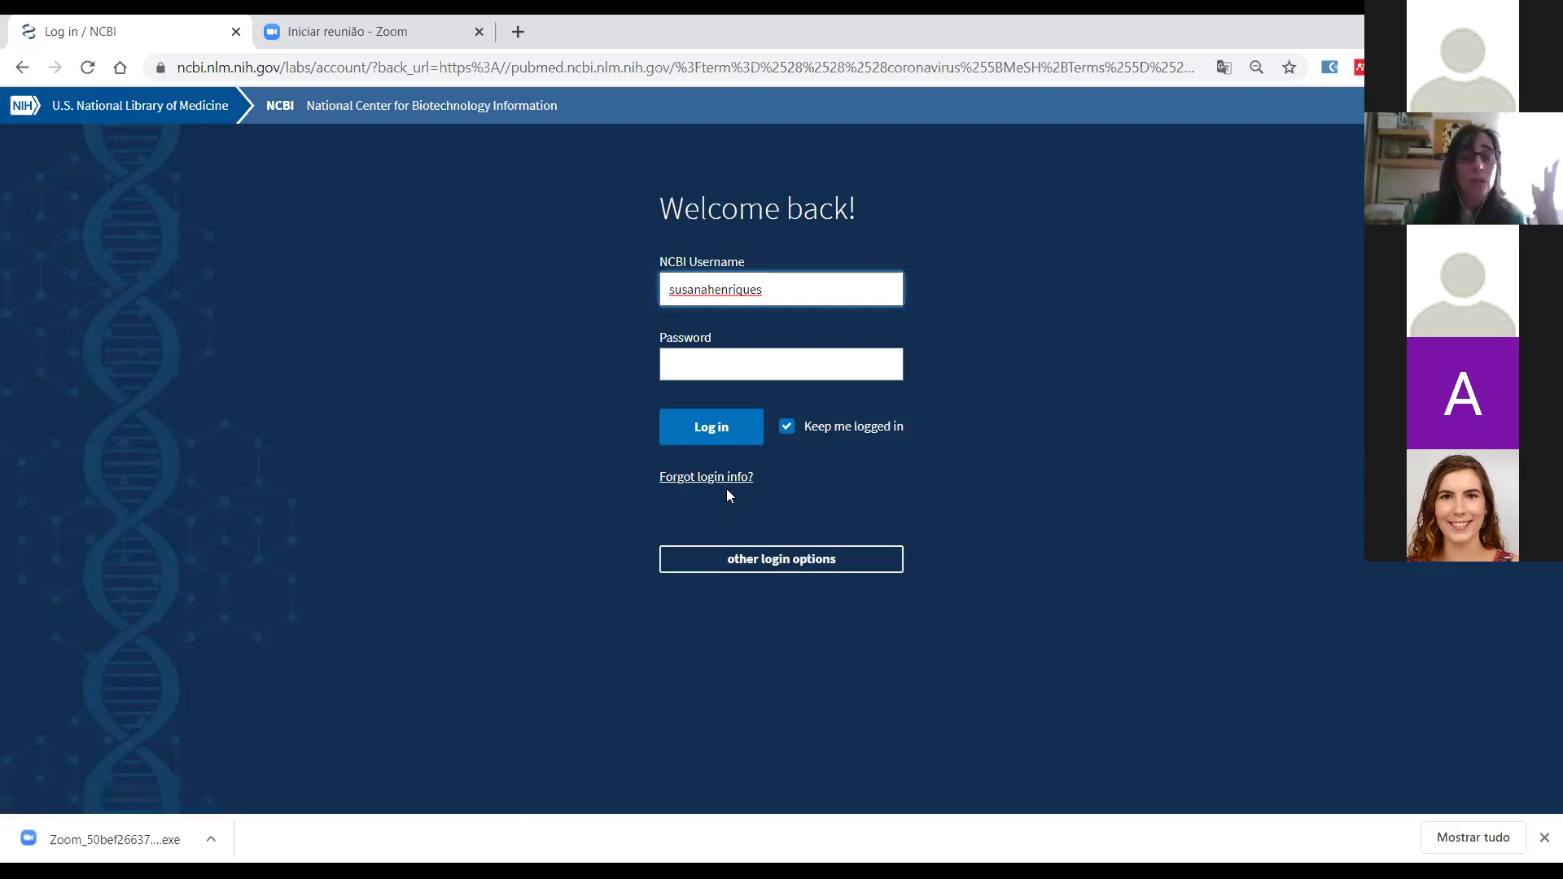
left_click(718, 354)
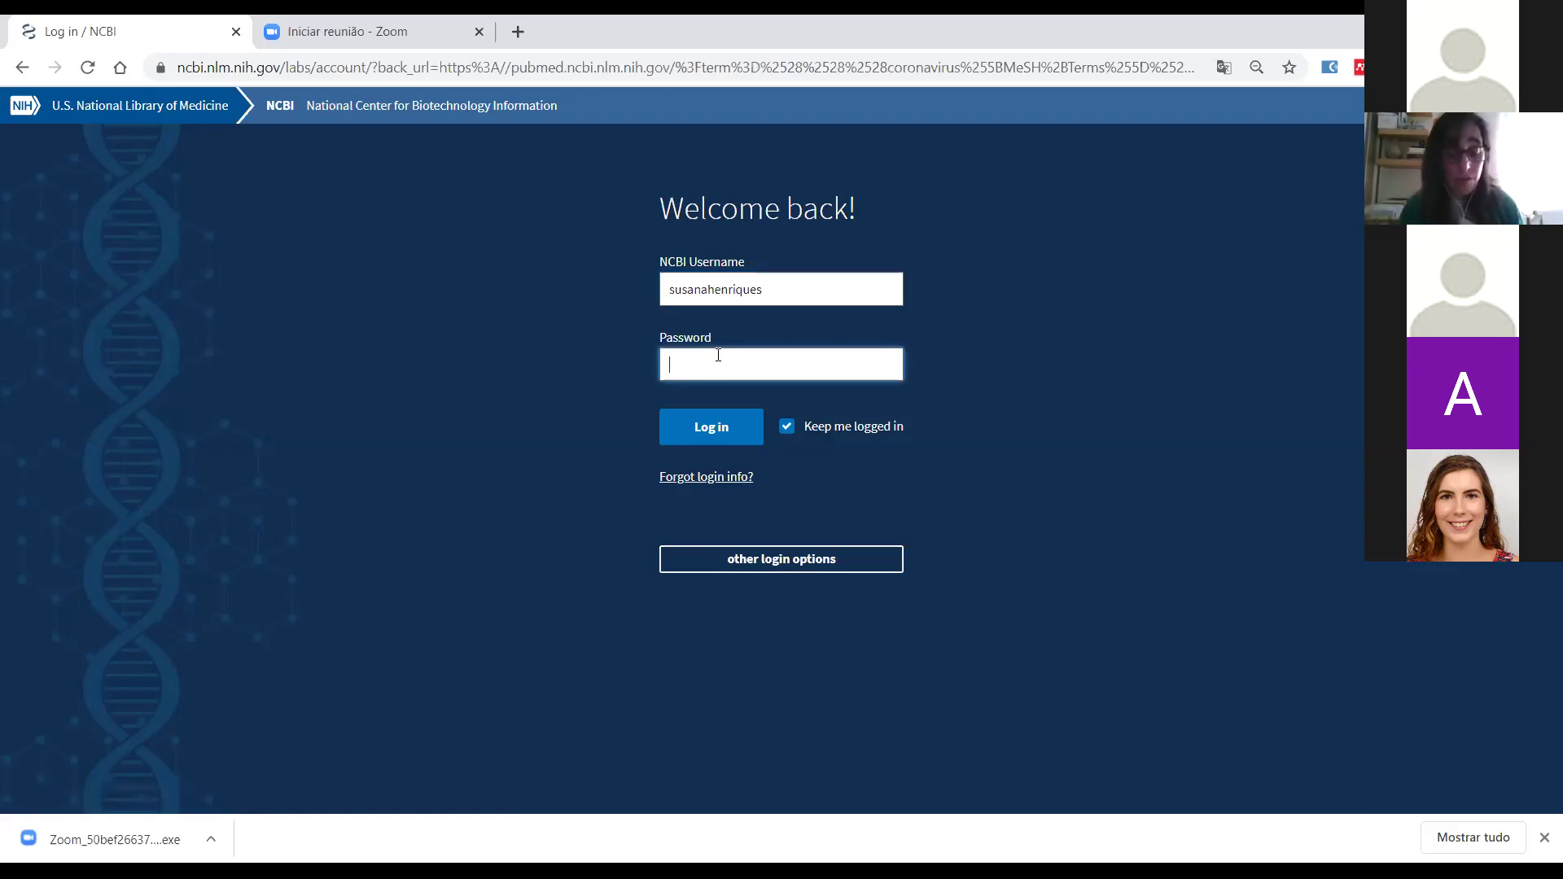
type("••••••••••••")
key("Return")
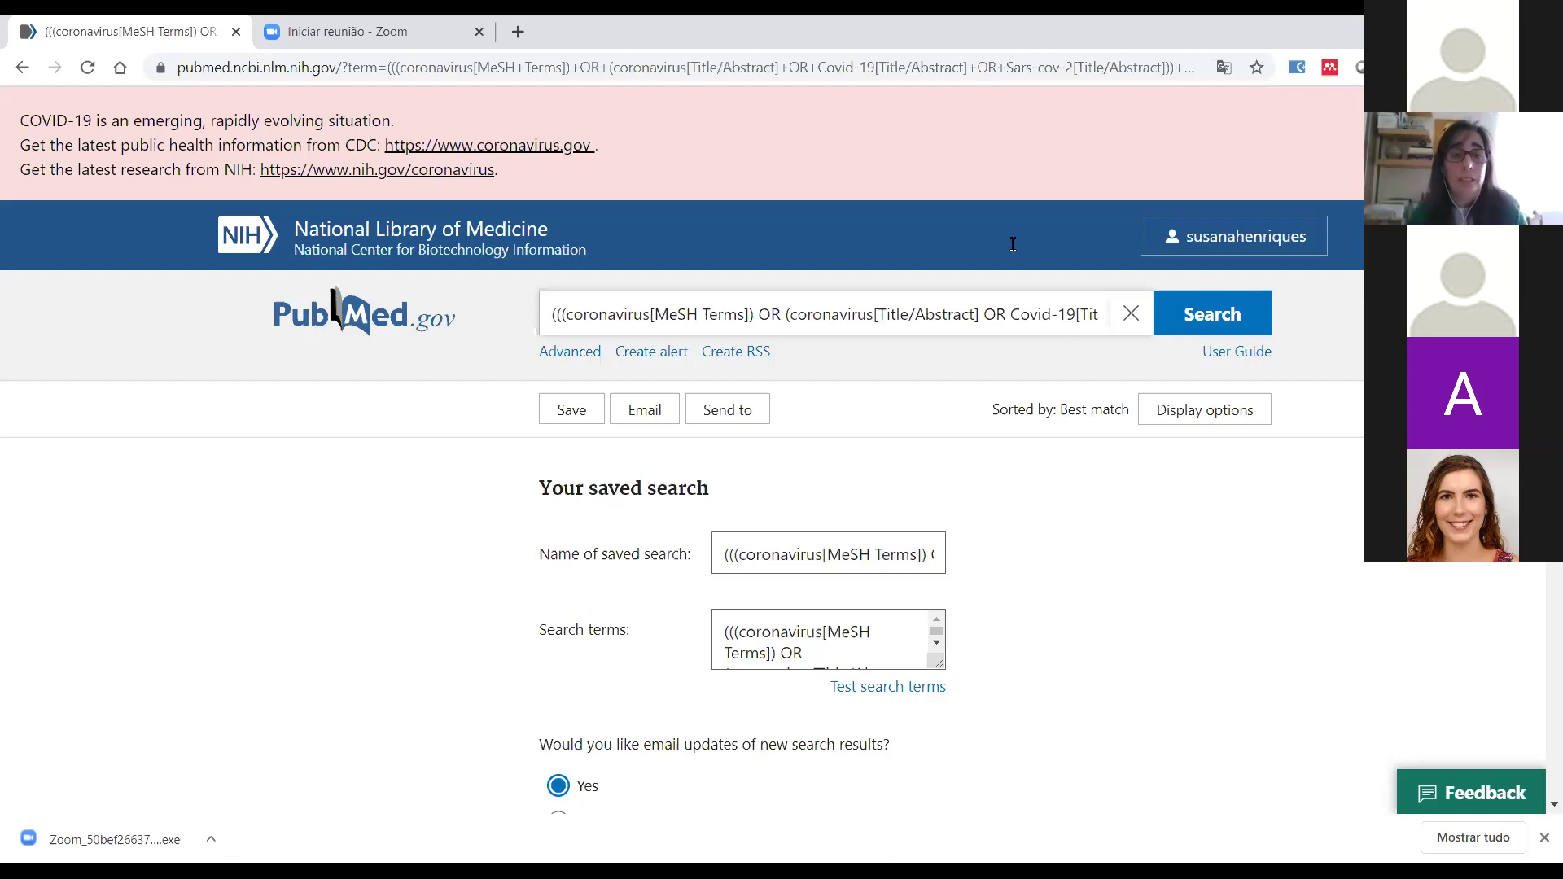
Replace the default name of the saved search with "teste 1"
scroll(1016, 445, "down", 1)
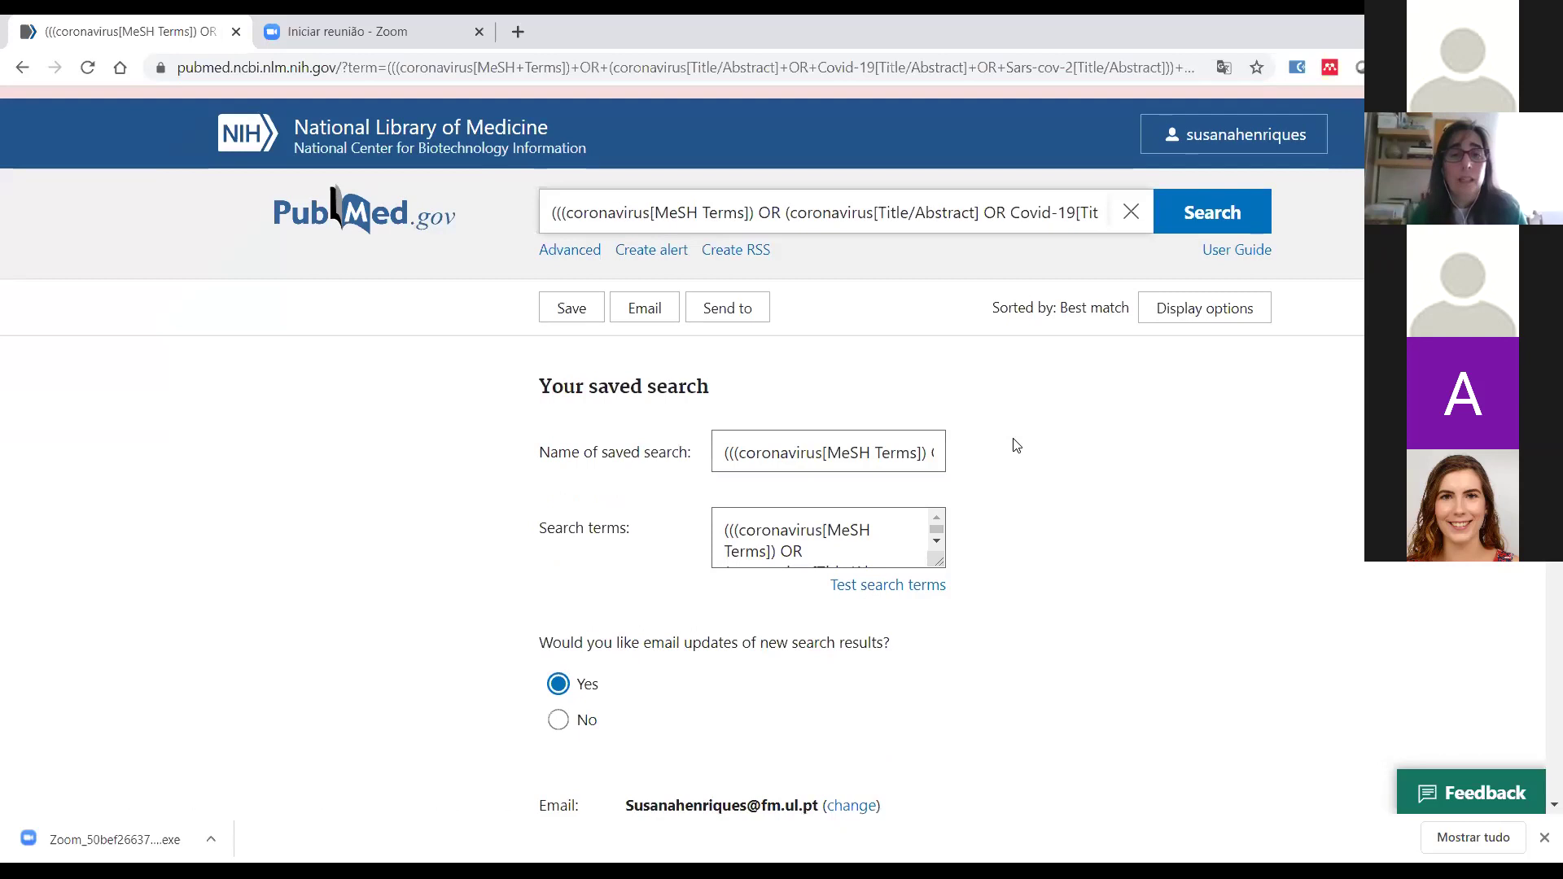
scroll(1016, 445, "down", 1)
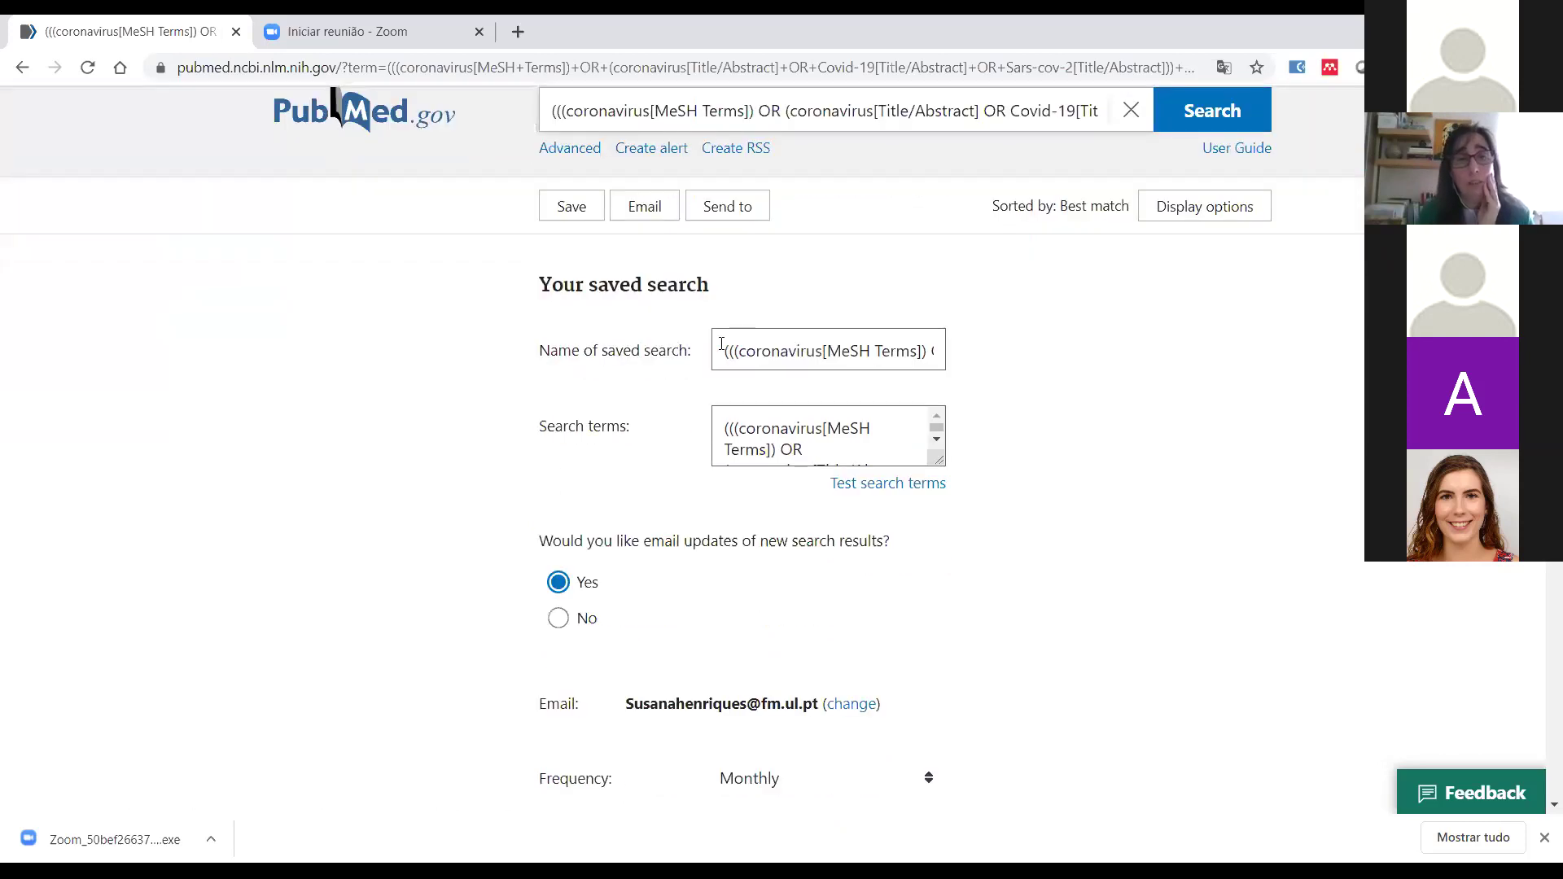
left_click_drag(716, 349, 1103, 361)
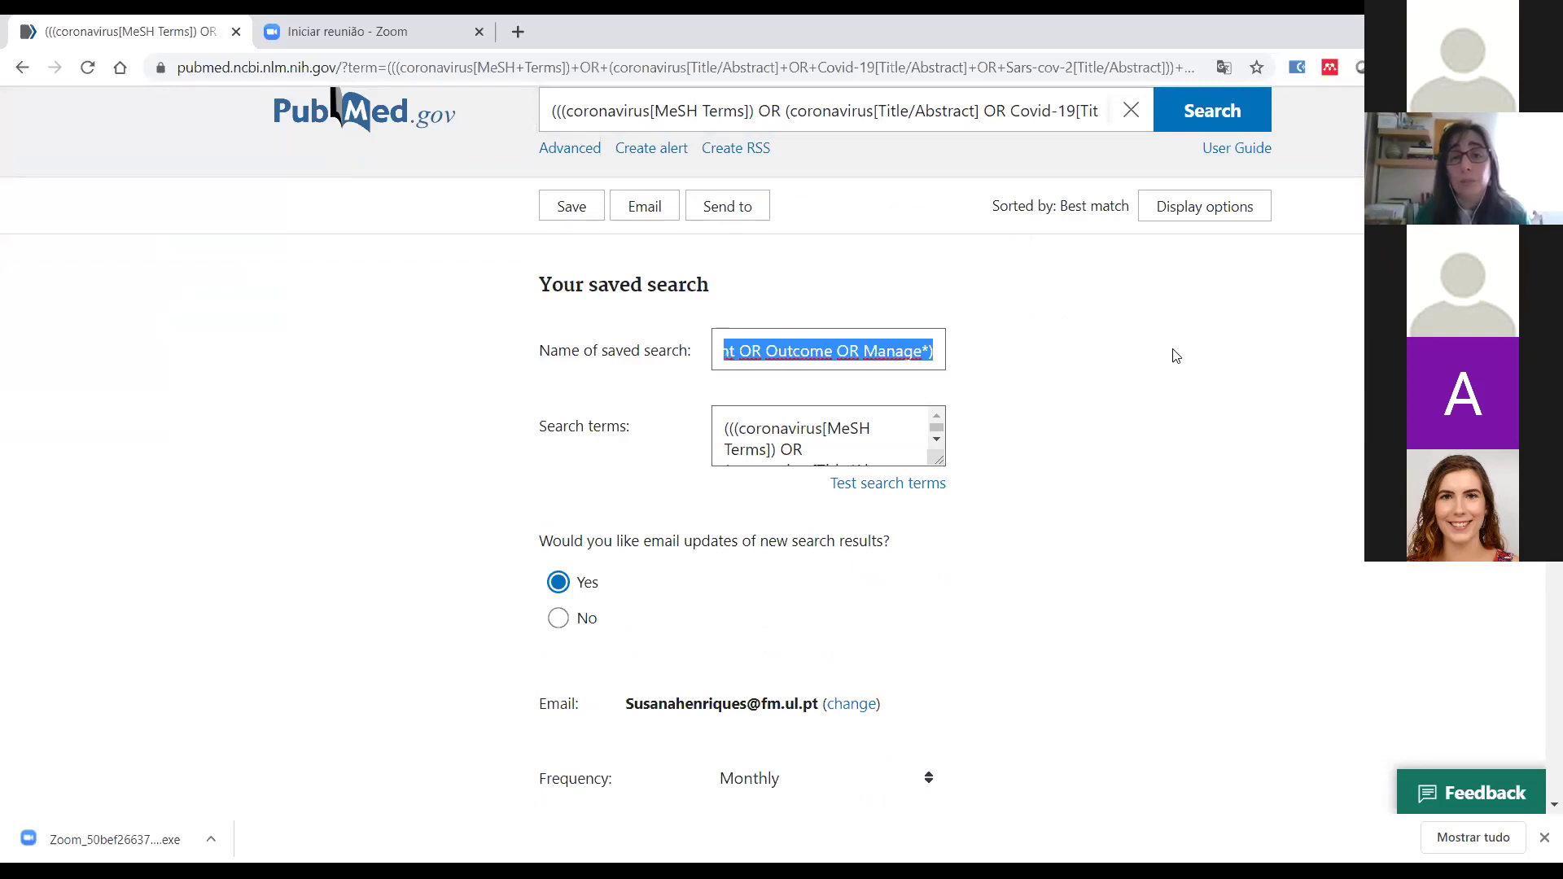
key("BackSpace")
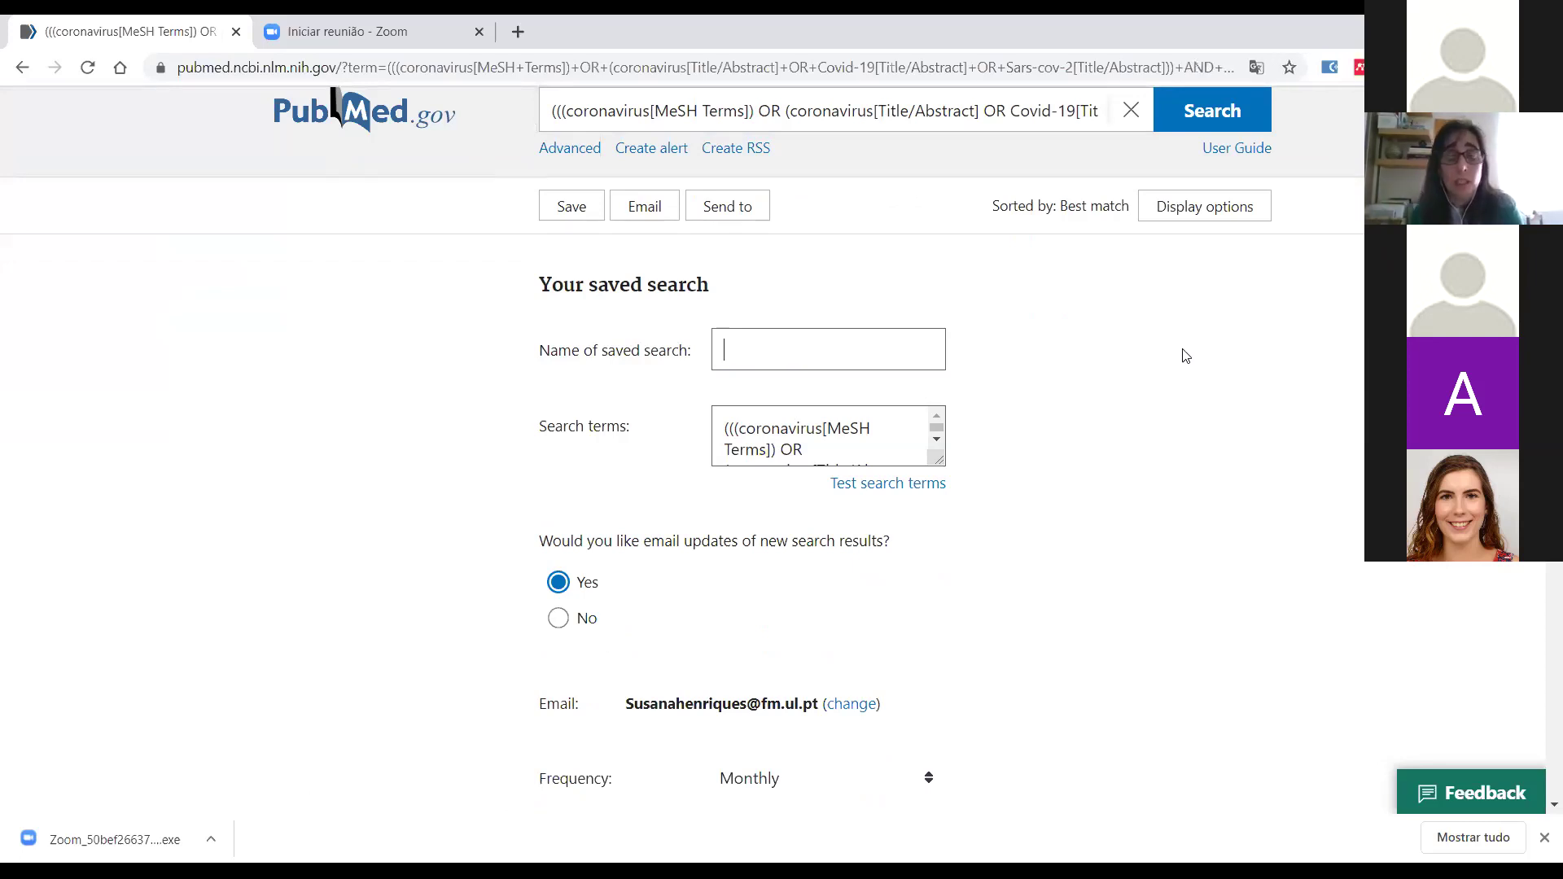
type("teste ")
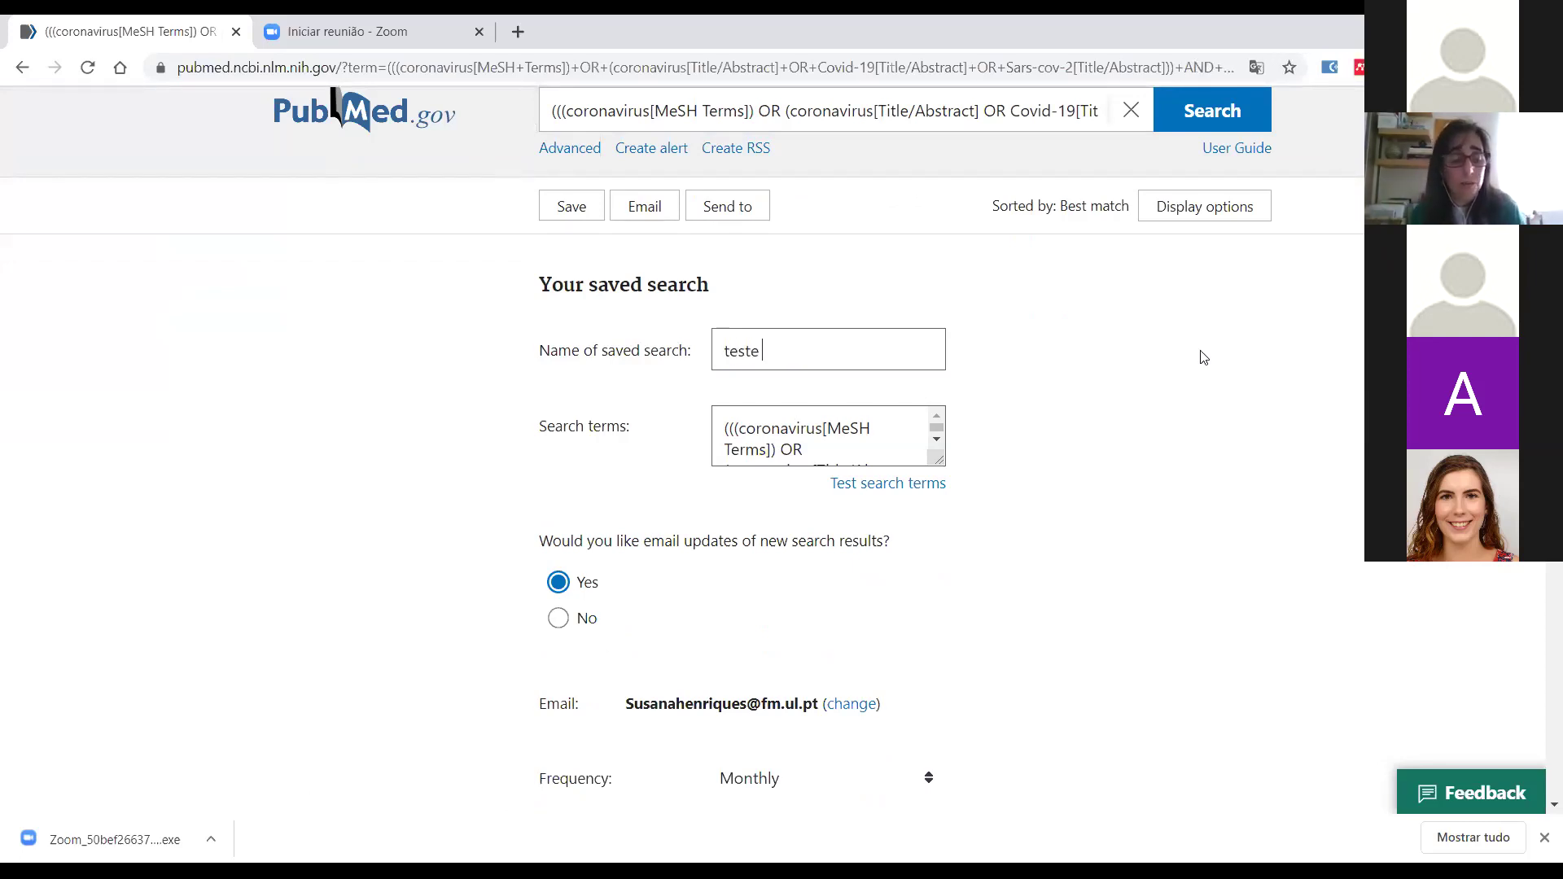
type("1")
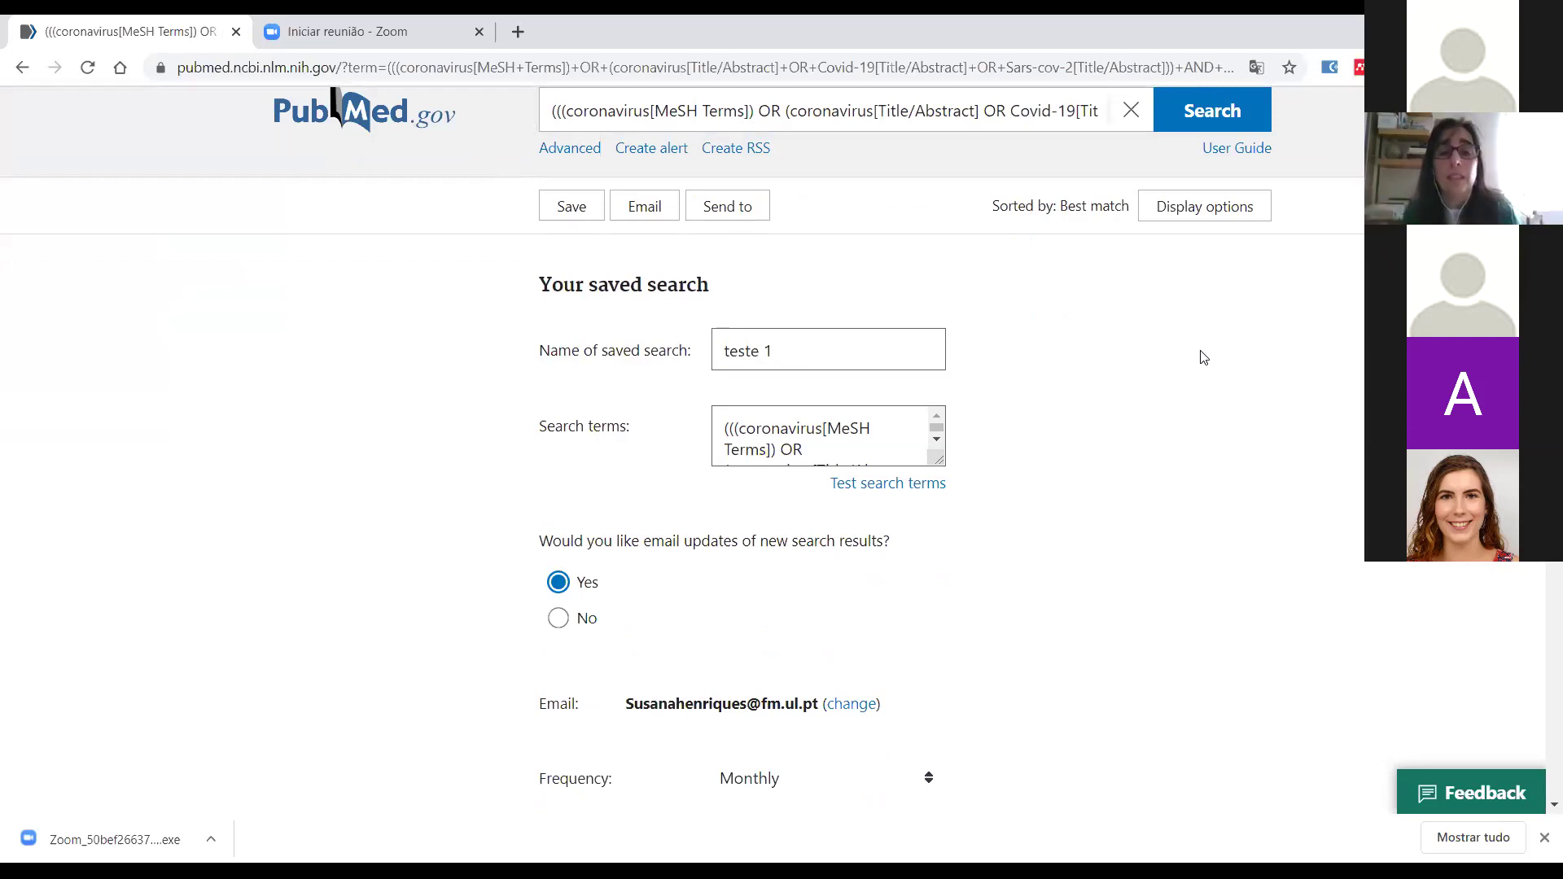
Switch the alert's email updates to No and back to Yes, keep the frequency at Monthly, and review the remaining delivery settings
scroll(895, 431, "down", 1)
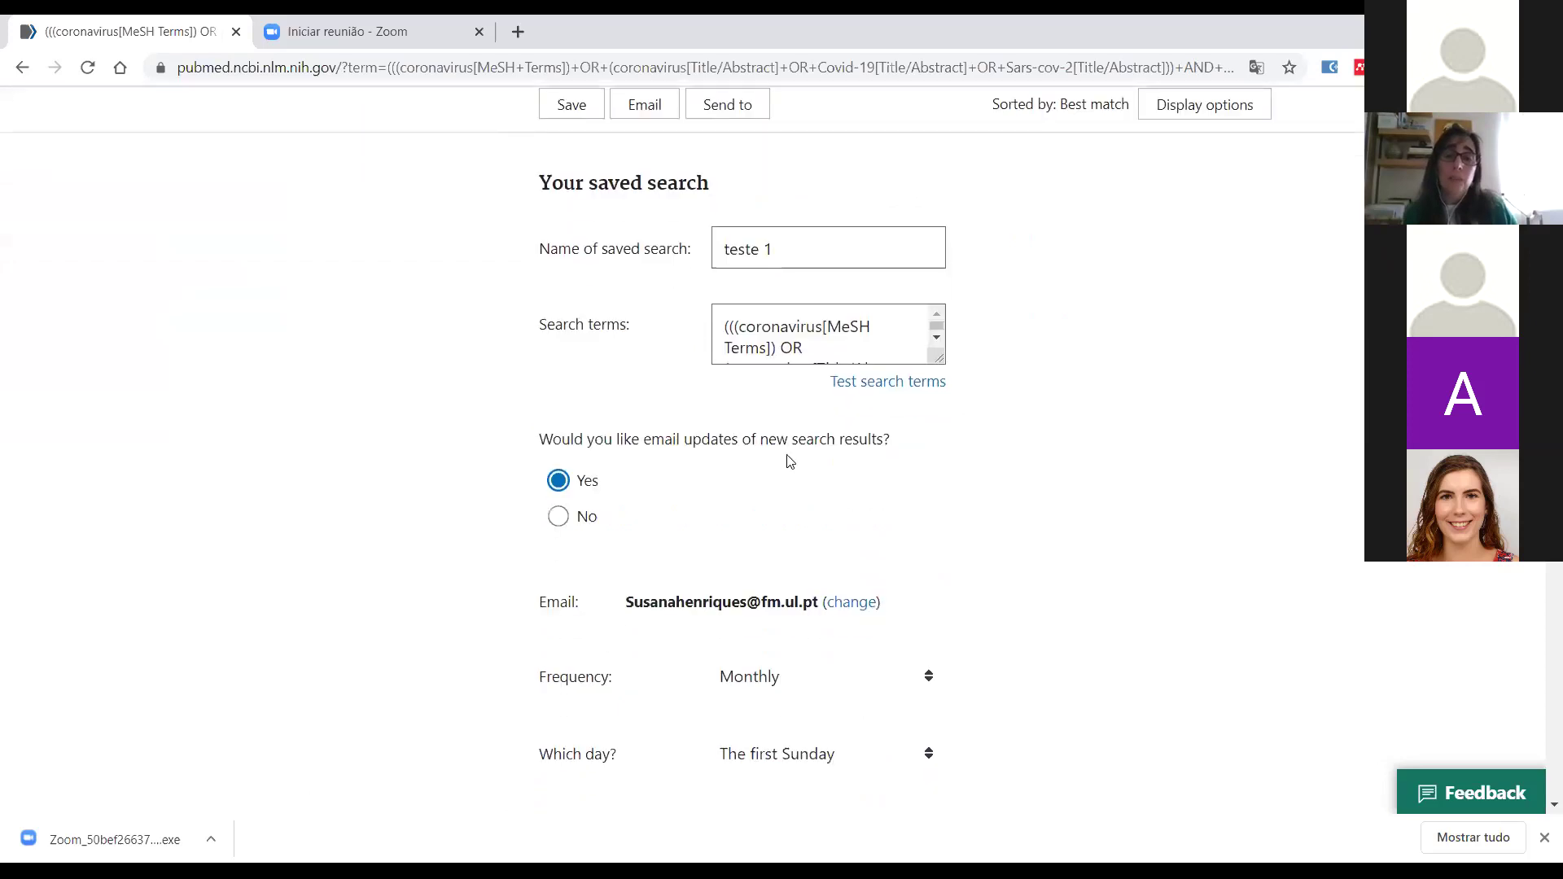
left_click(558, 518)
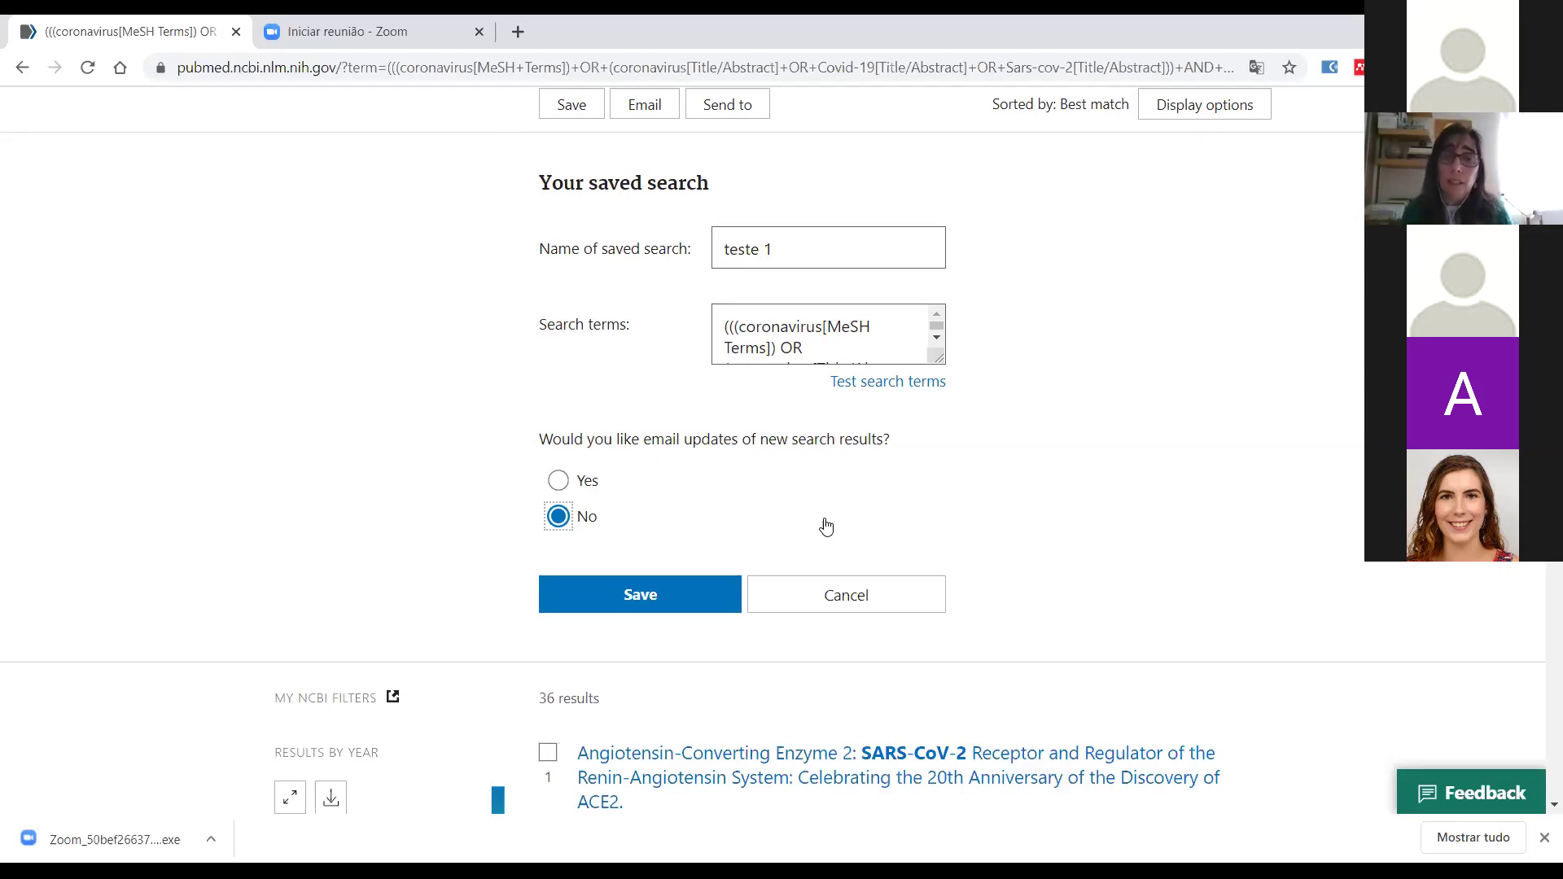
left_click(559, 481)
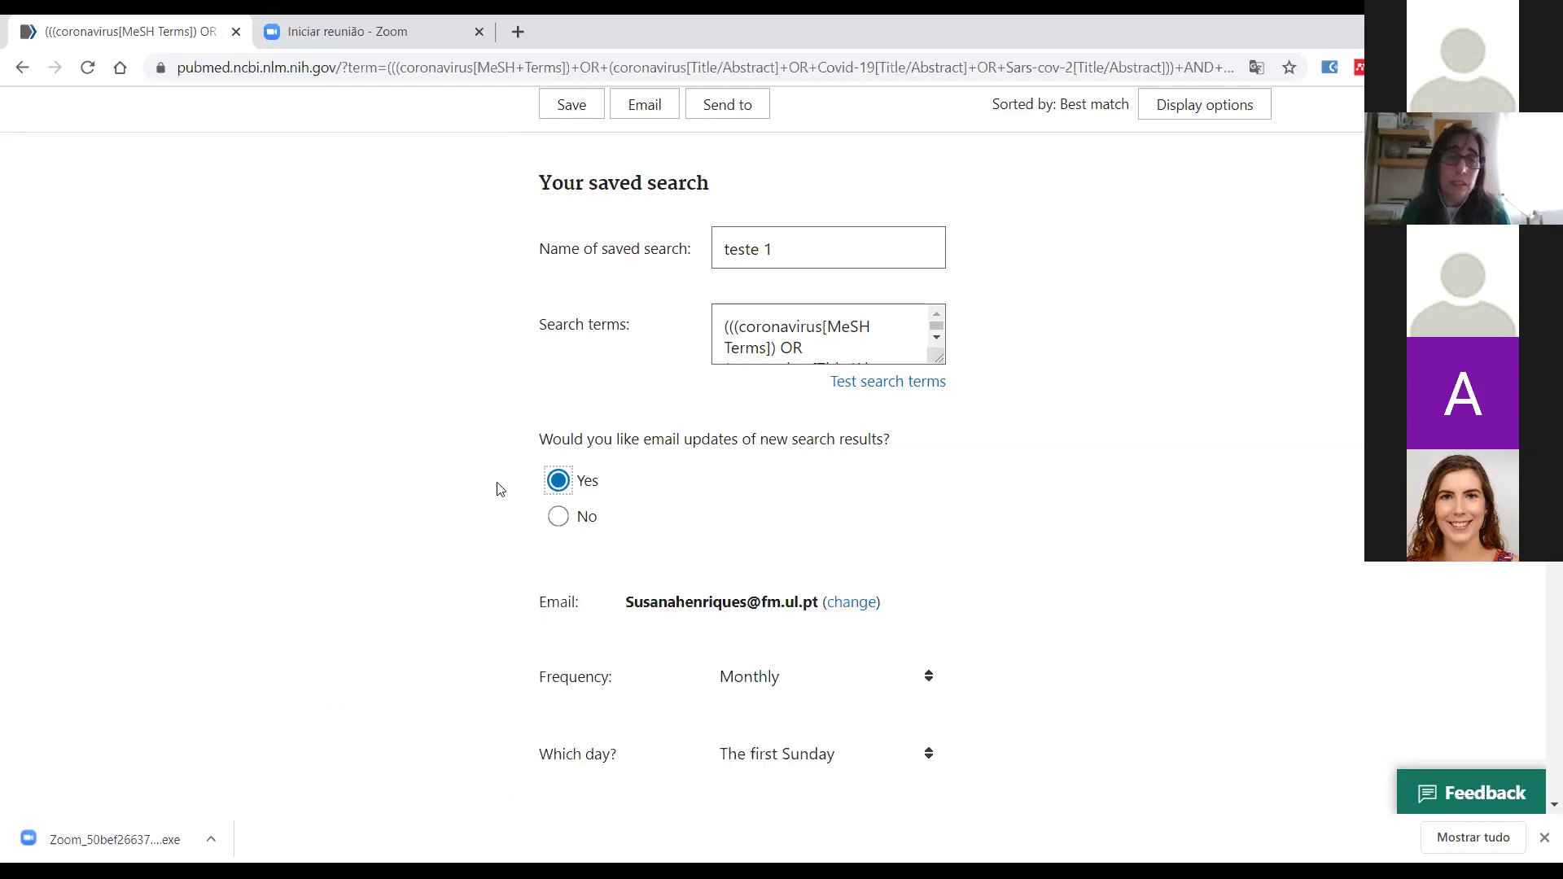
scroll(500, 488, "down", 3)
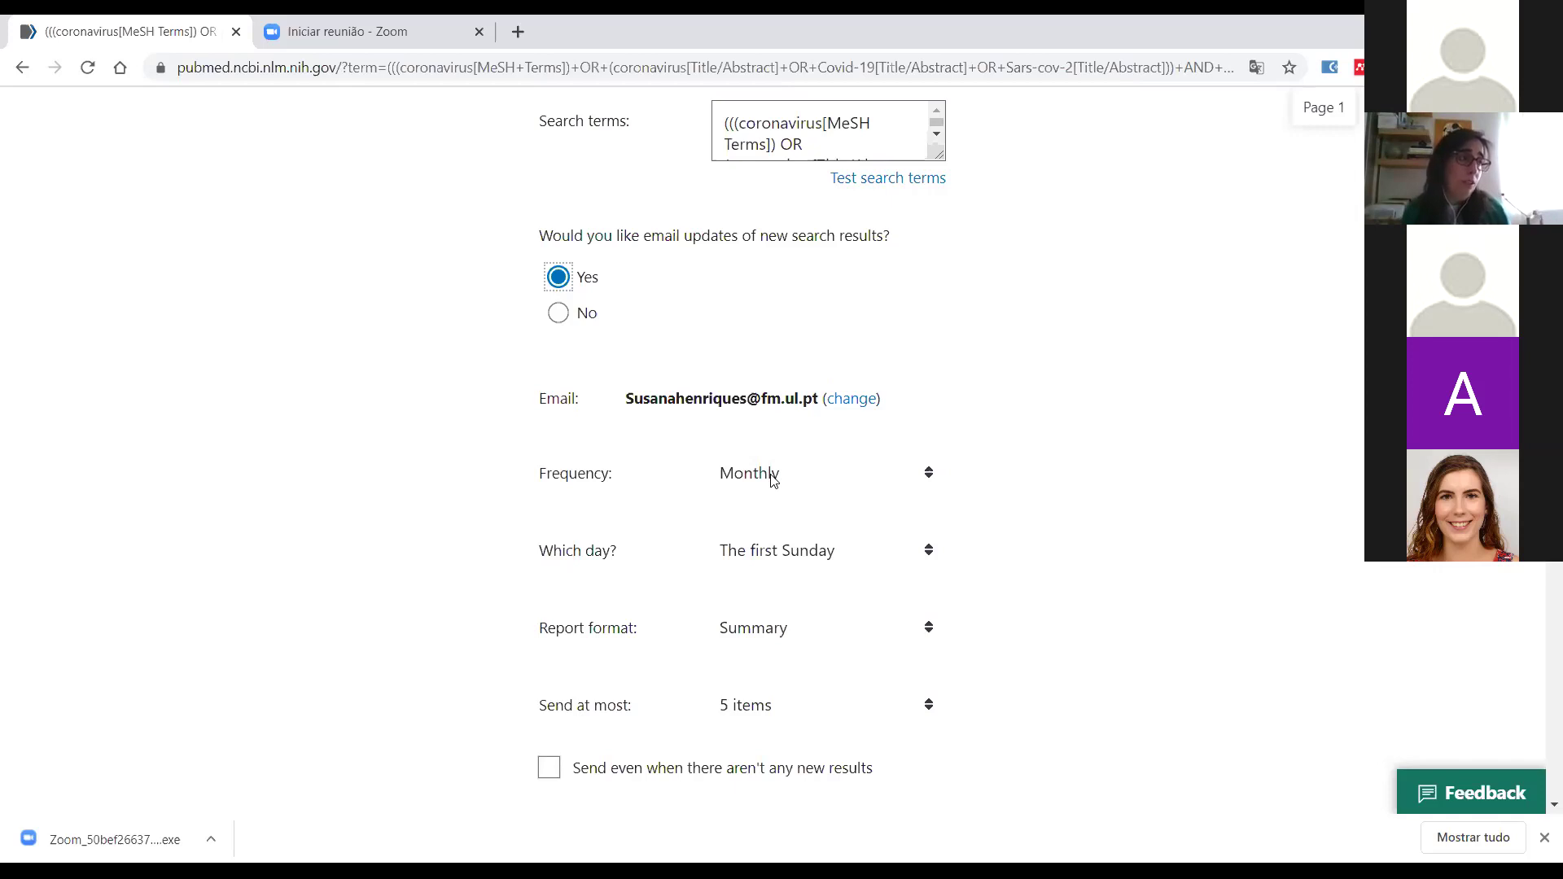
left_click(929, 480)
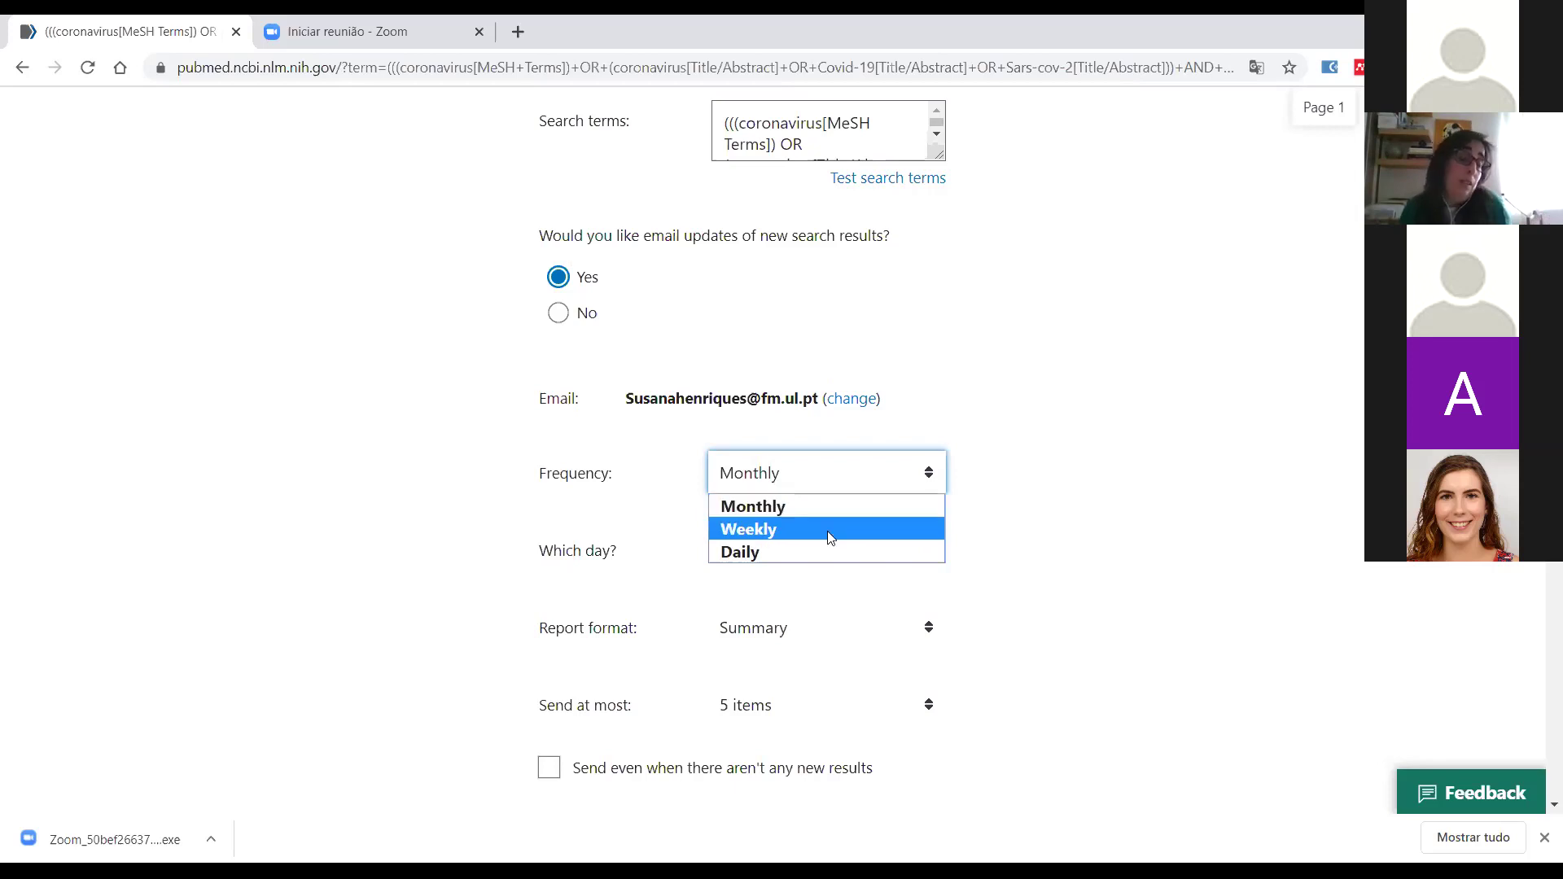
left_click(830, 508)
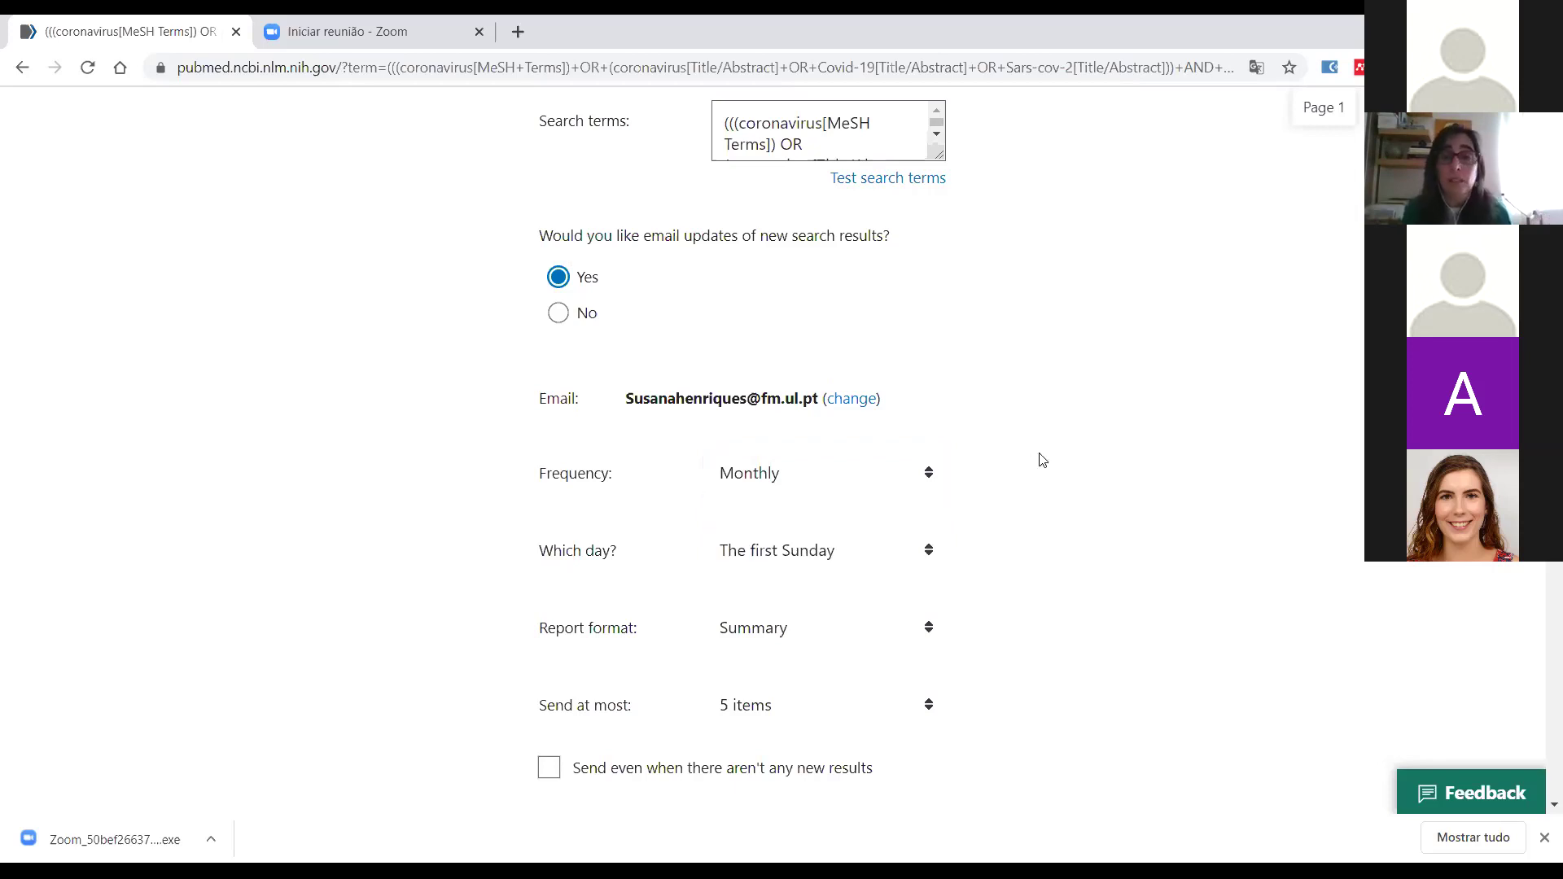
scroll(1043, 460, "down", 4)
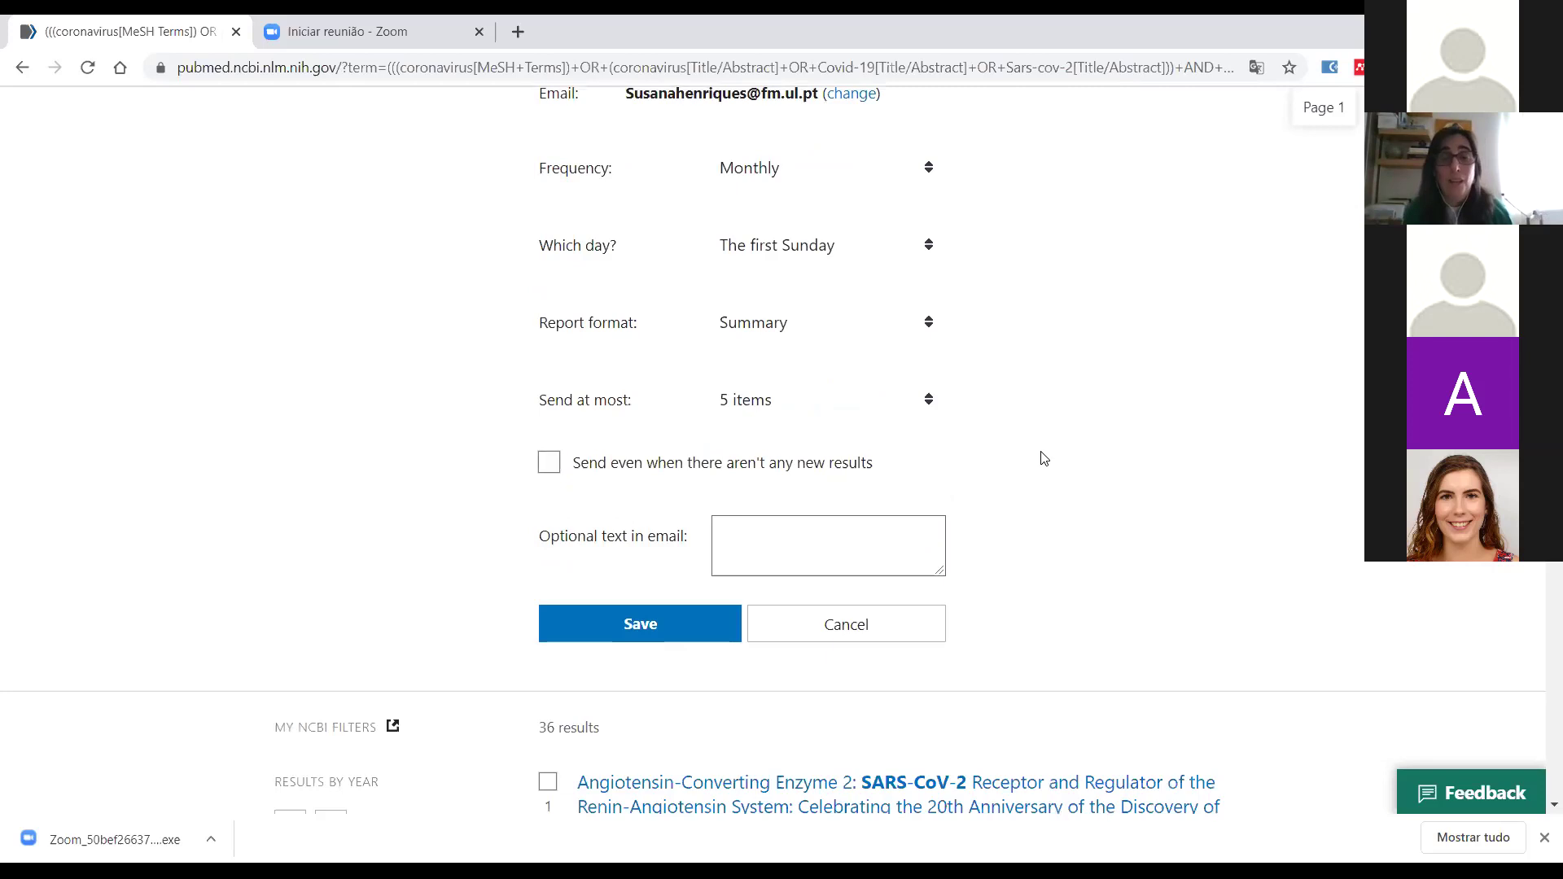
scroll(1042, 459, "down", 6)
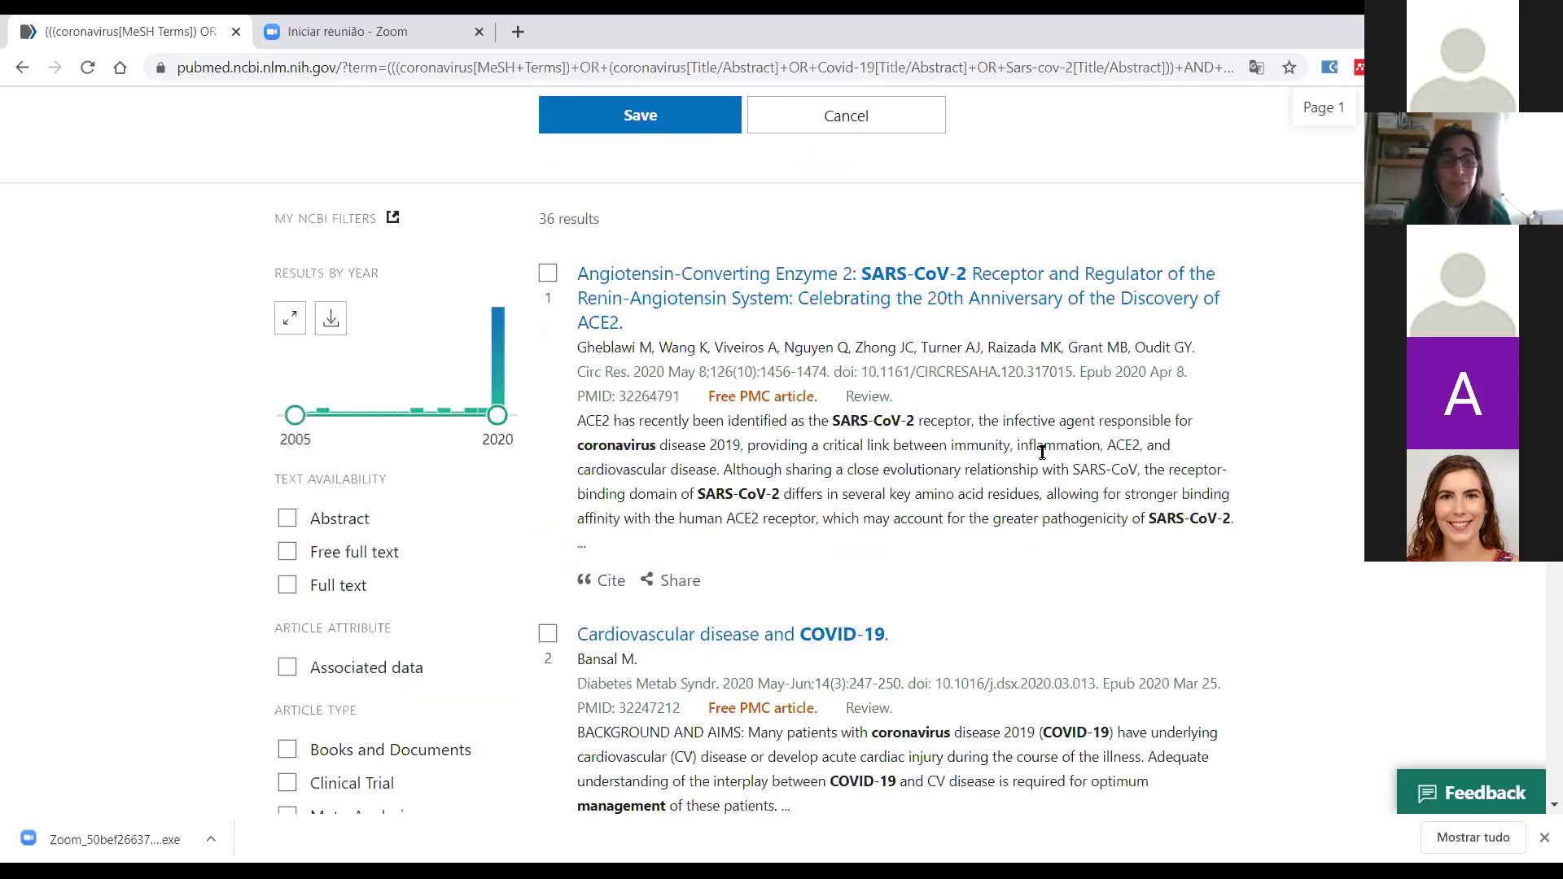
scroll(1042, 452, "up", 5)
scroll(1040, 453, "up", 11)
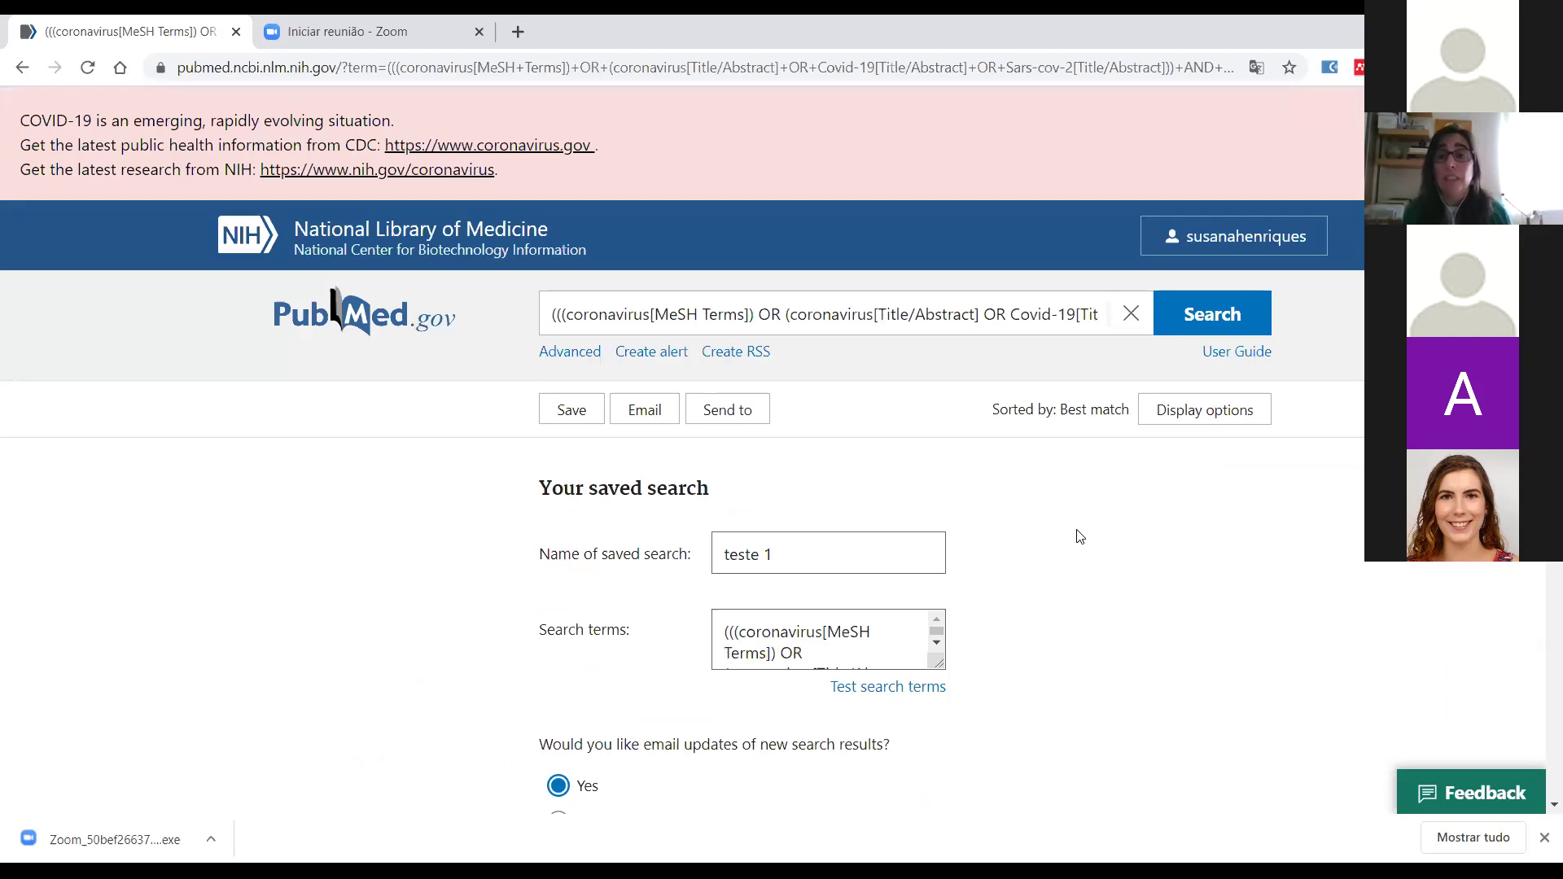
Open the account's My NCBI dashboard and look through the full list of saved PubMed searches
left_click(1228, 245)
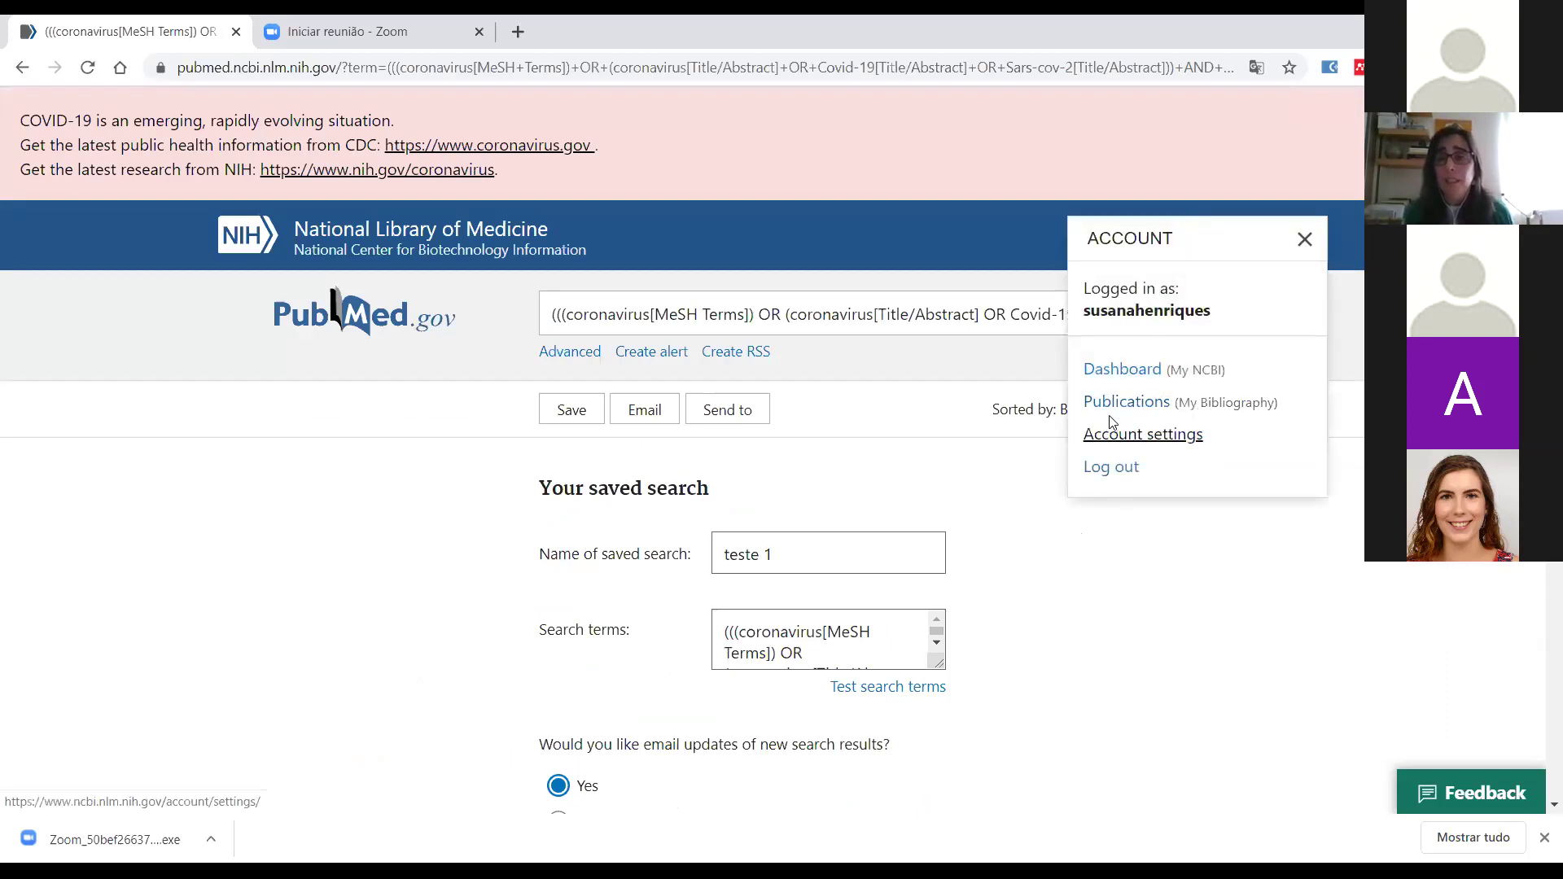
left_click(1113, 375)
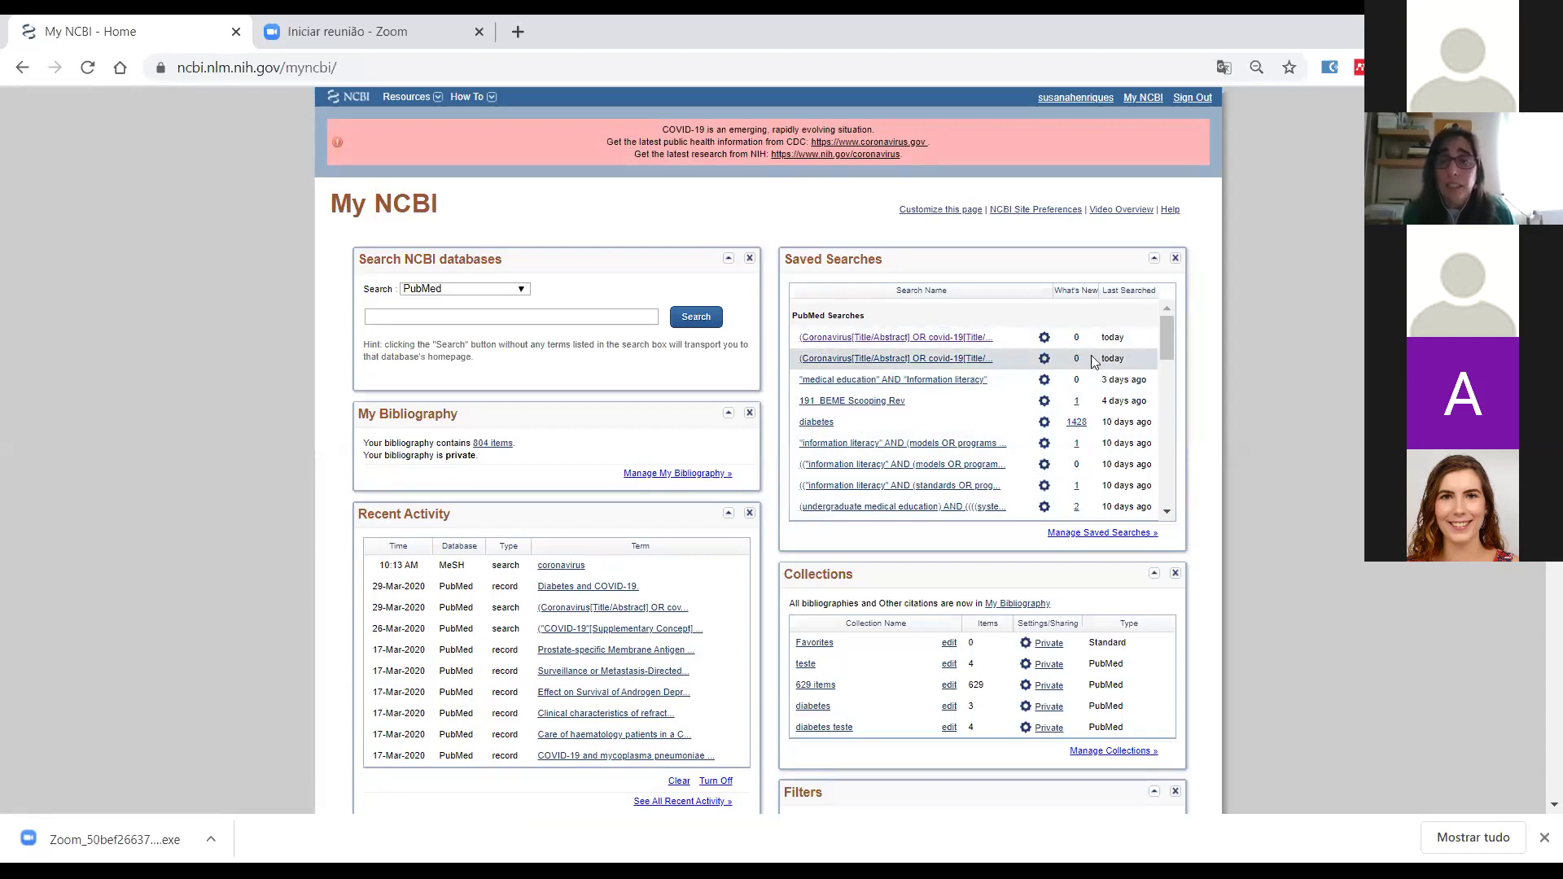
left_click_drag(1166, 345, 1160, 402)
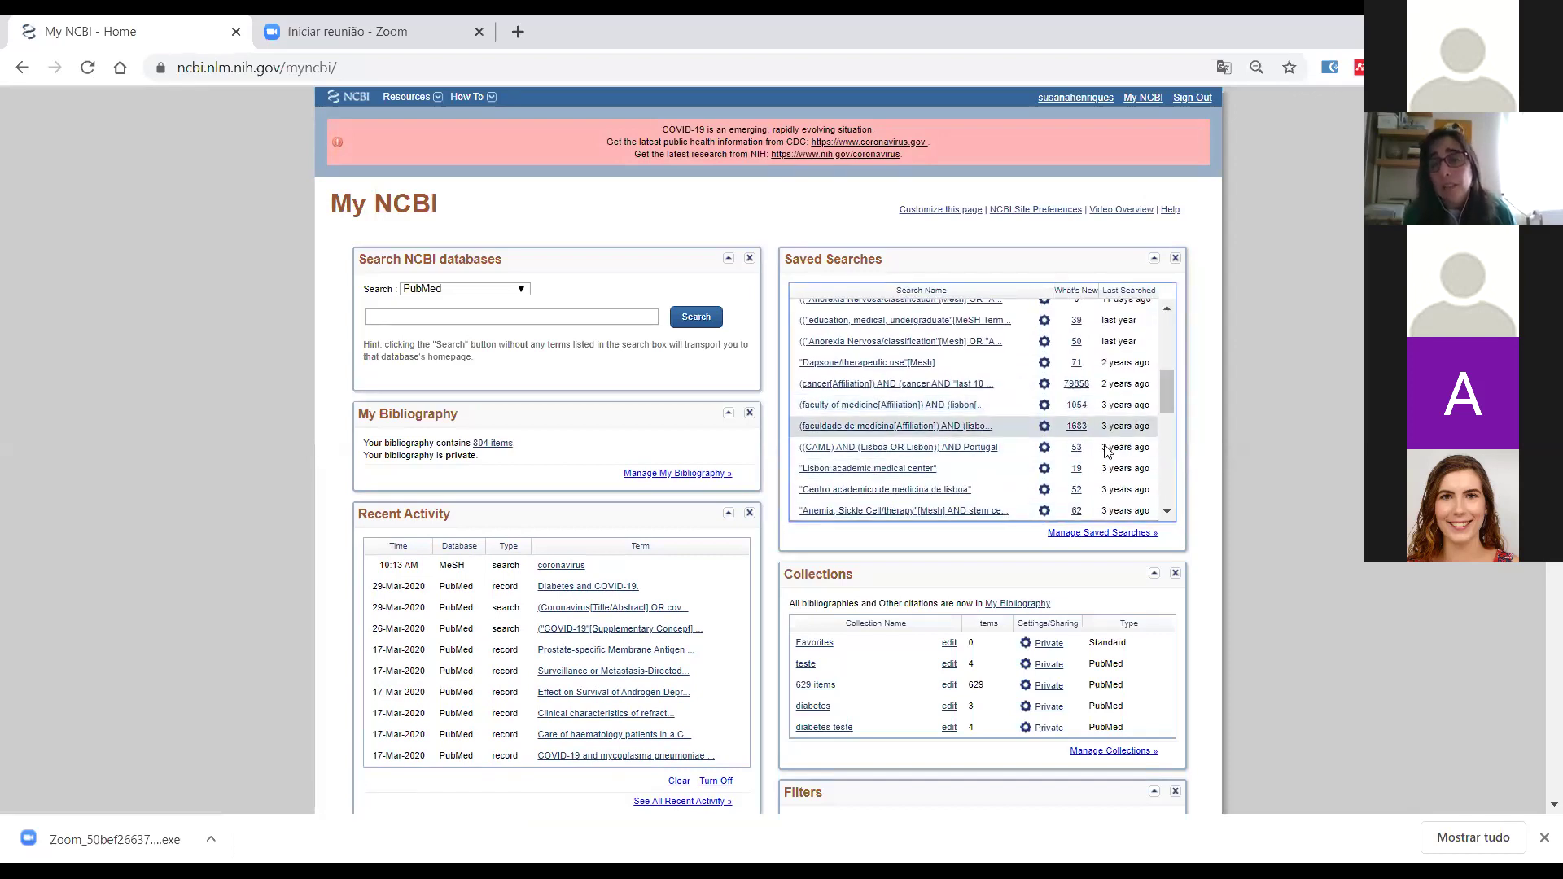
left_click_drag(1166, 399, 1165, 482)
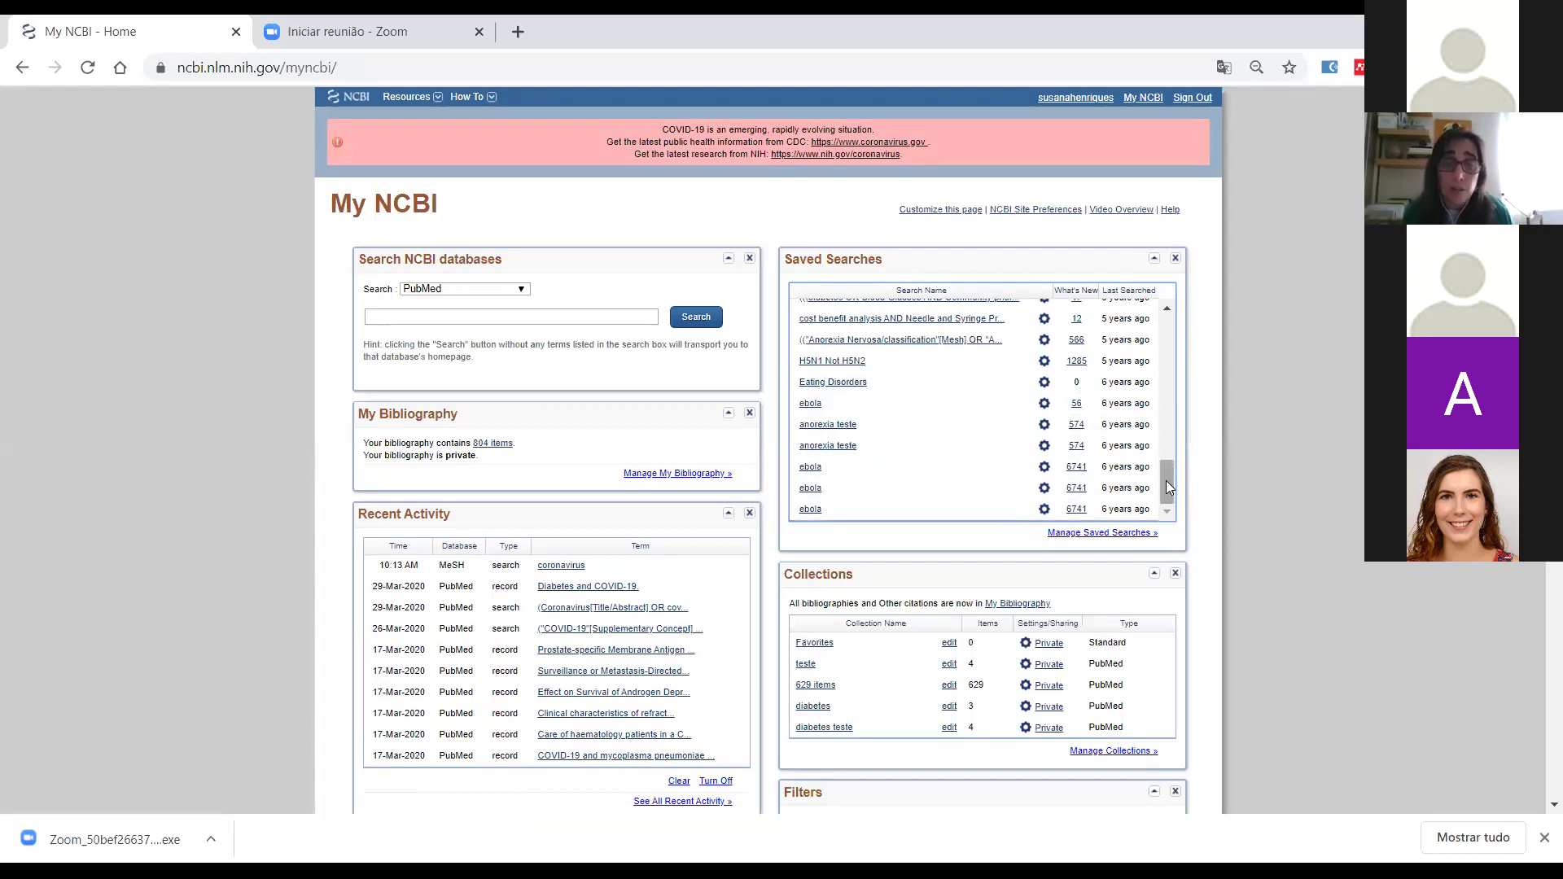
left_click_drag(1167, 481, 1161, 332)
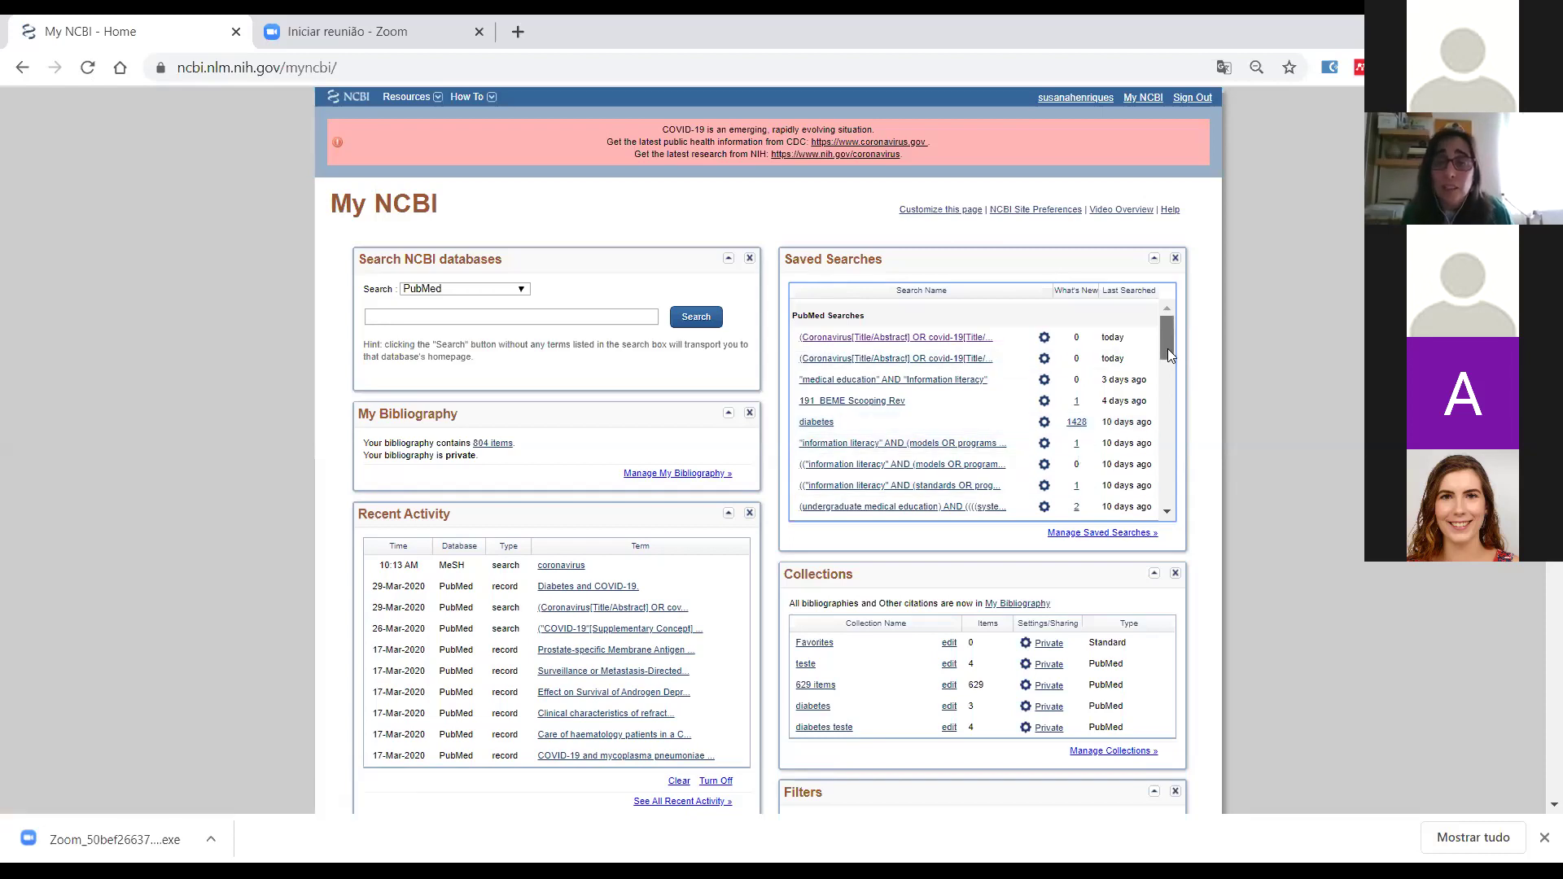
left_click_drag(1168, 350, 1167, 363)
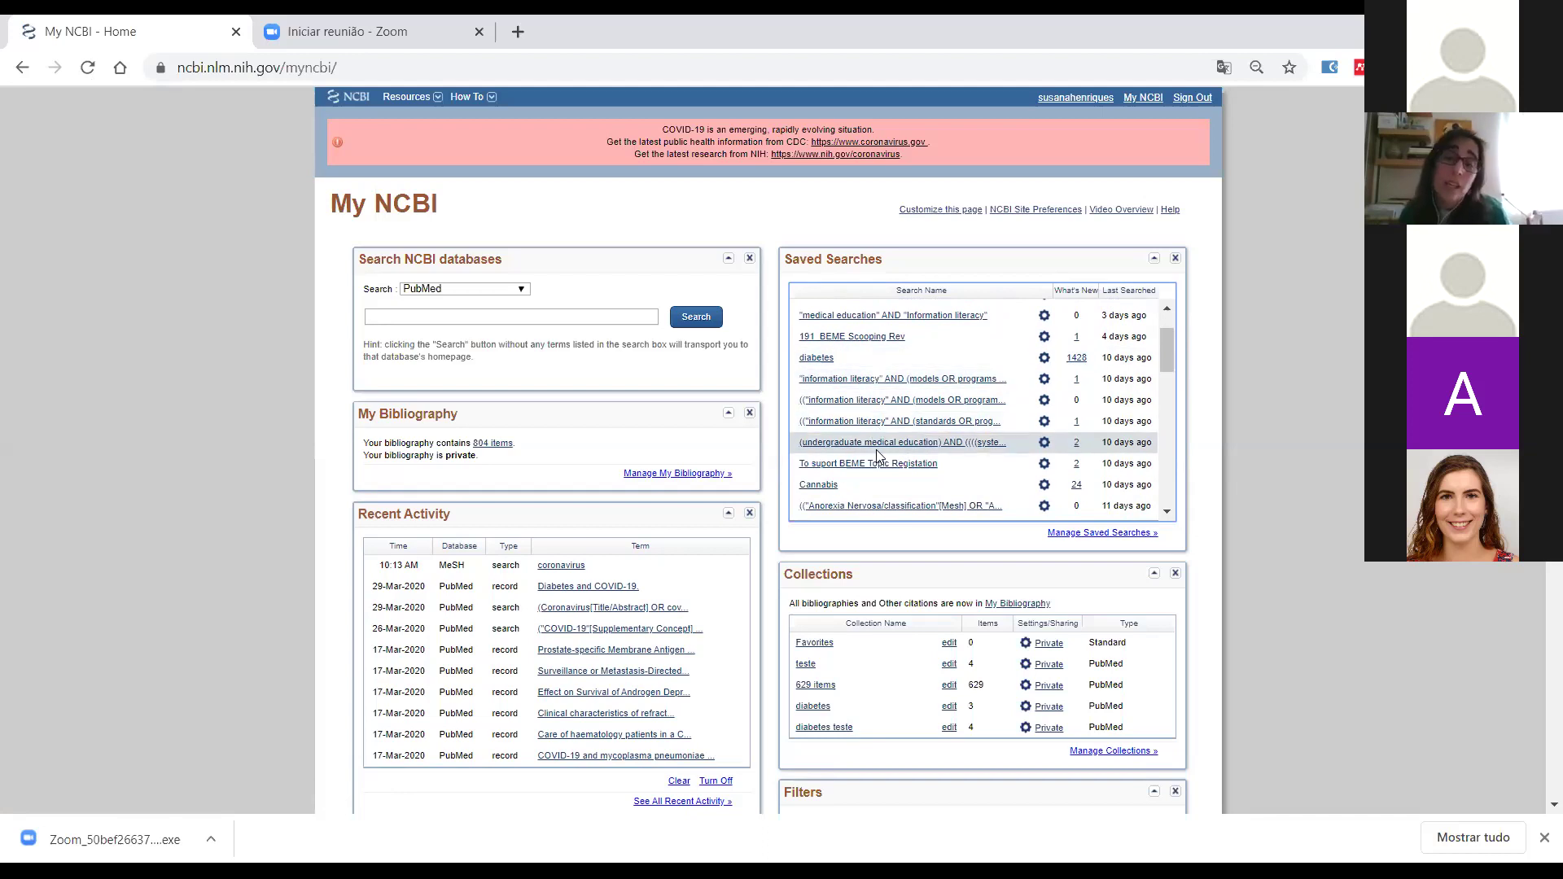
left_click_drag(1167, 358, 1159, 324)
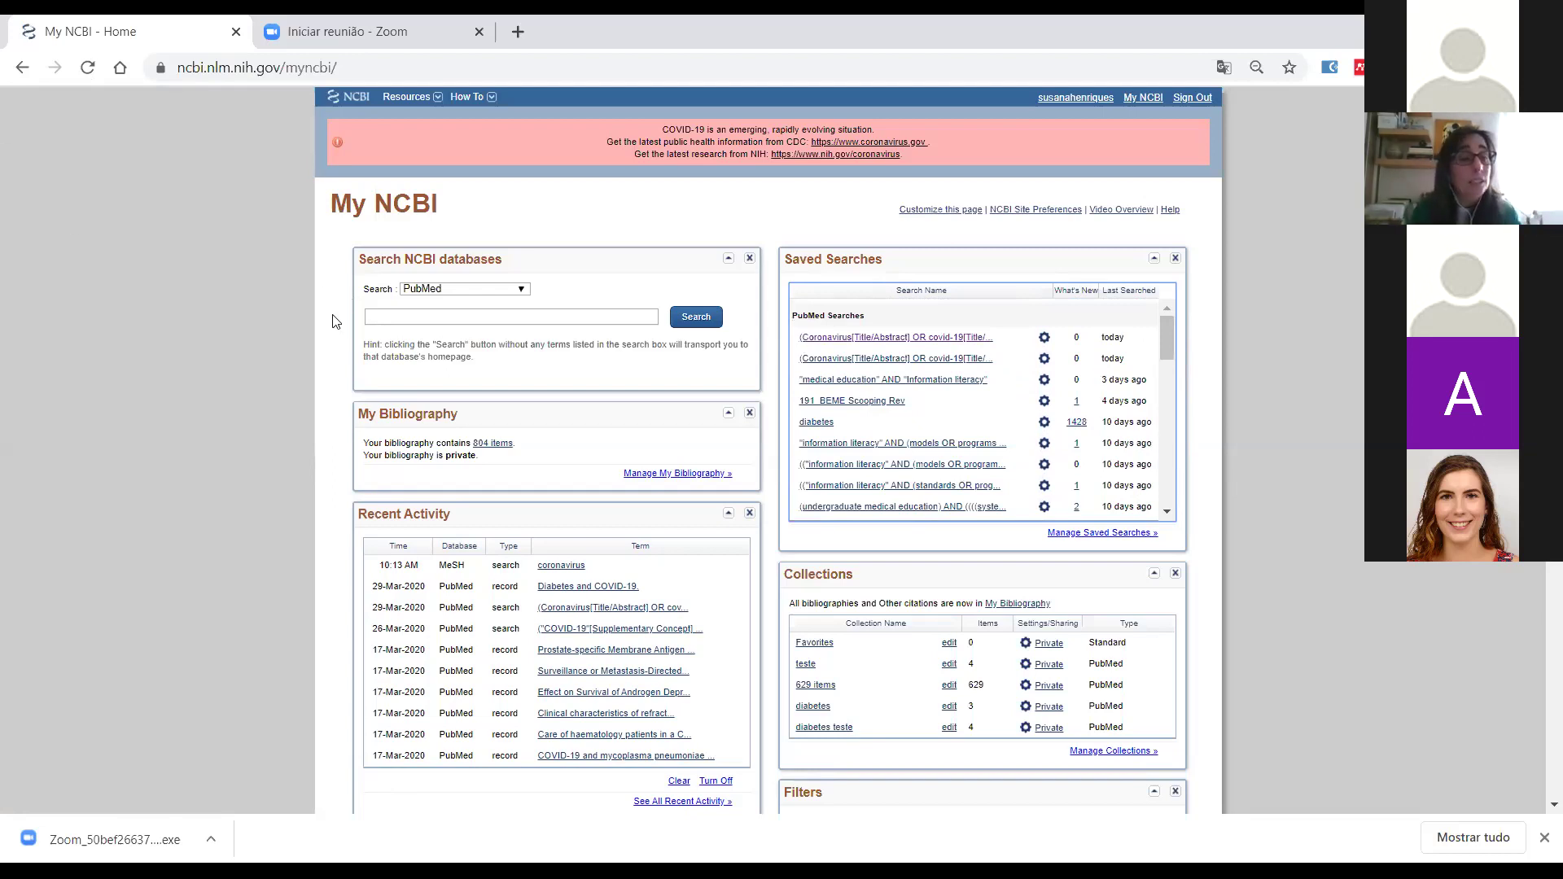
Return to the PubMed search results, look over the available filters, and open the additional filters at Article Type
left_click(23, 68)
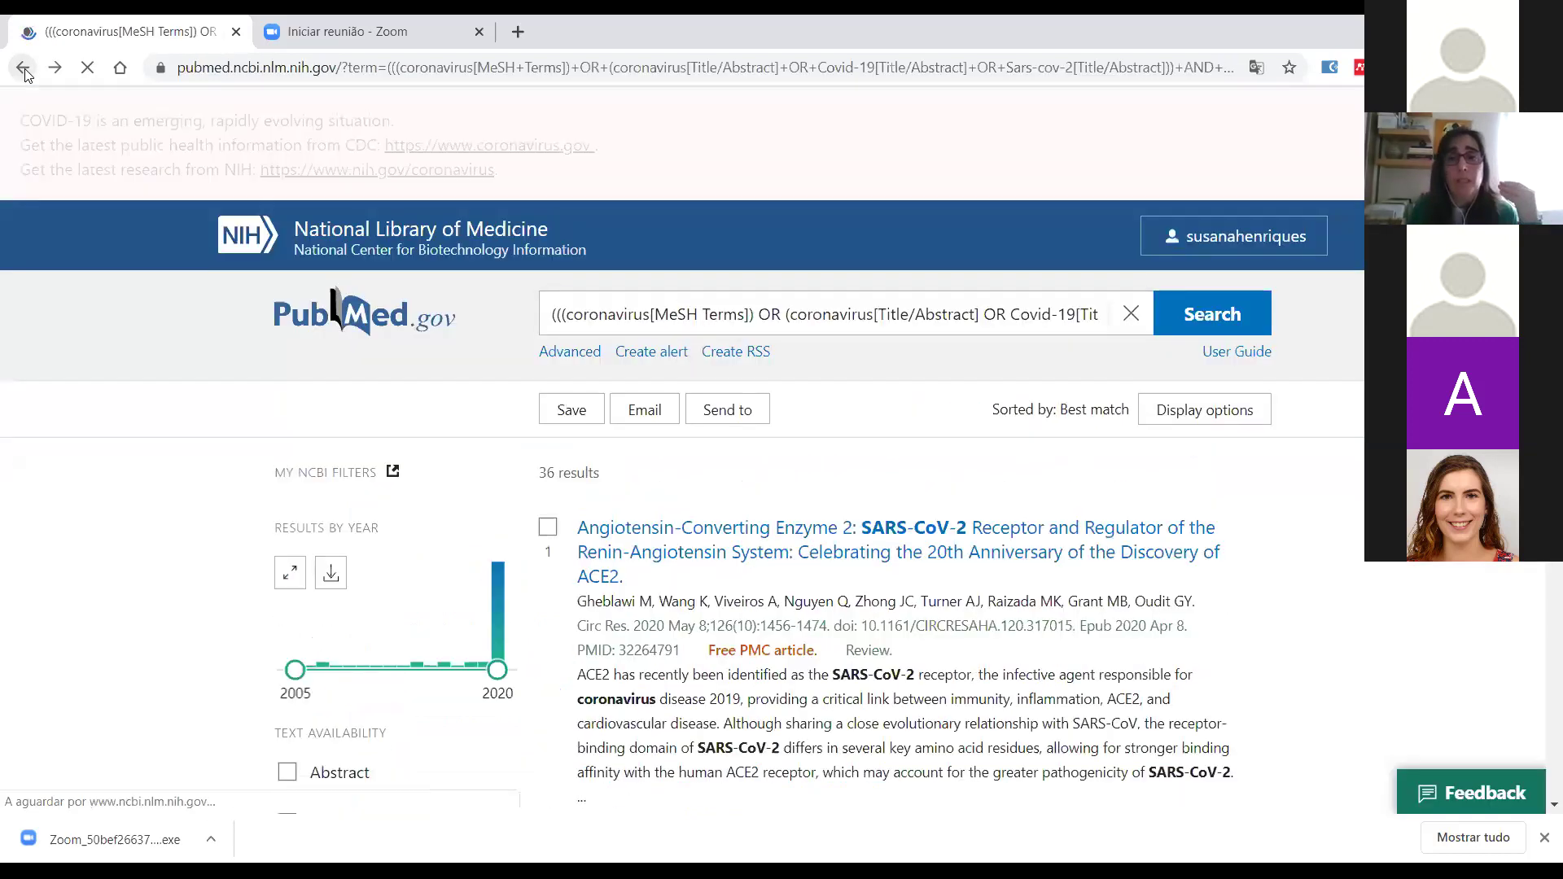
scroll(1172, 480, "down", 2)
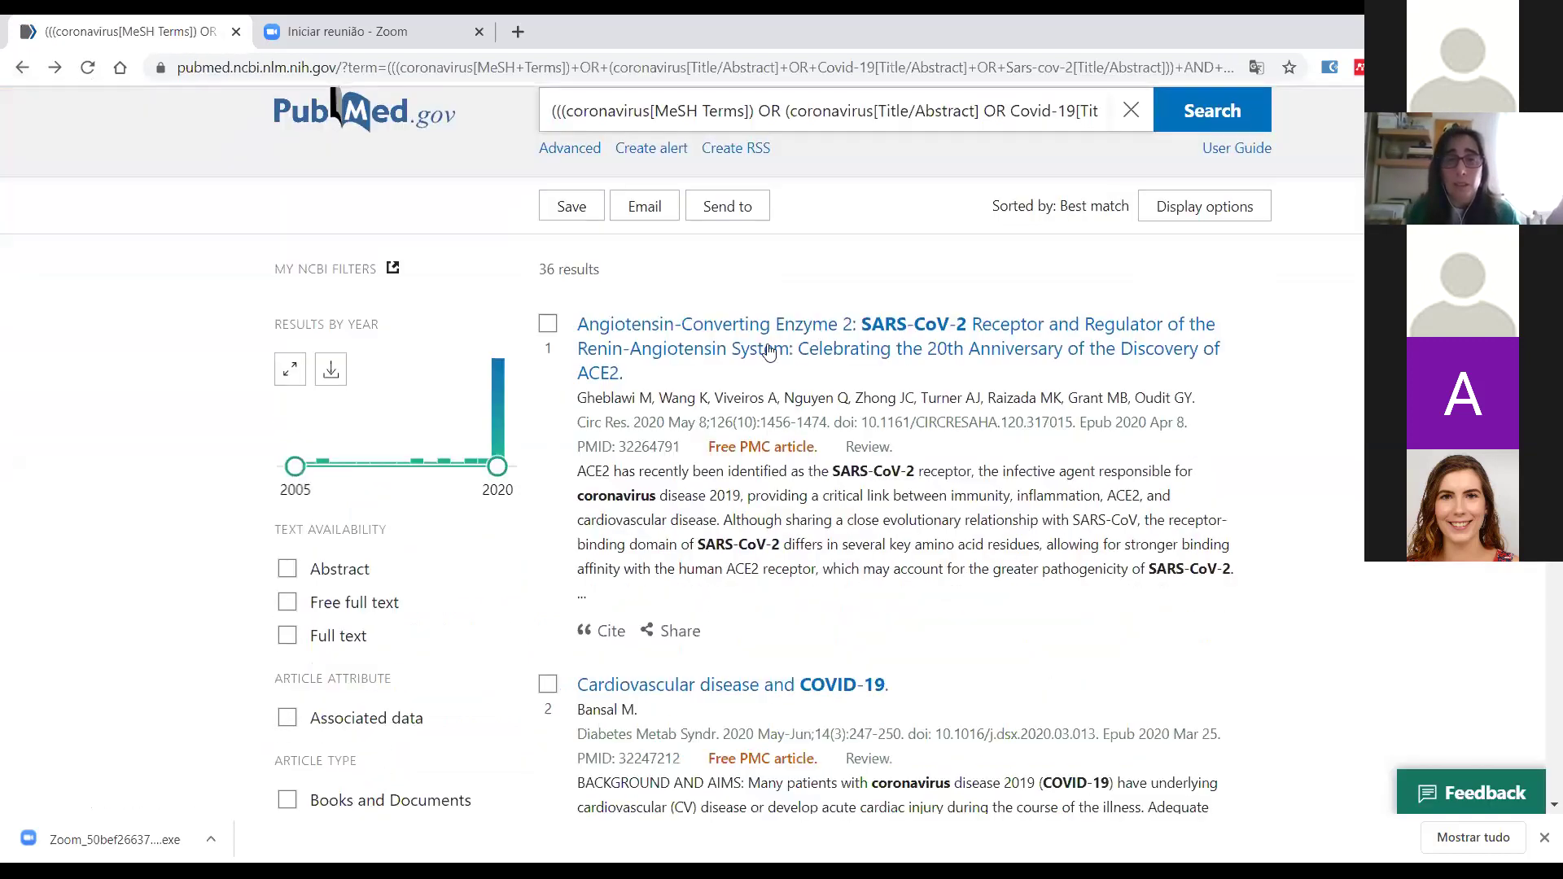
scroll(472, 432, "down", 8)
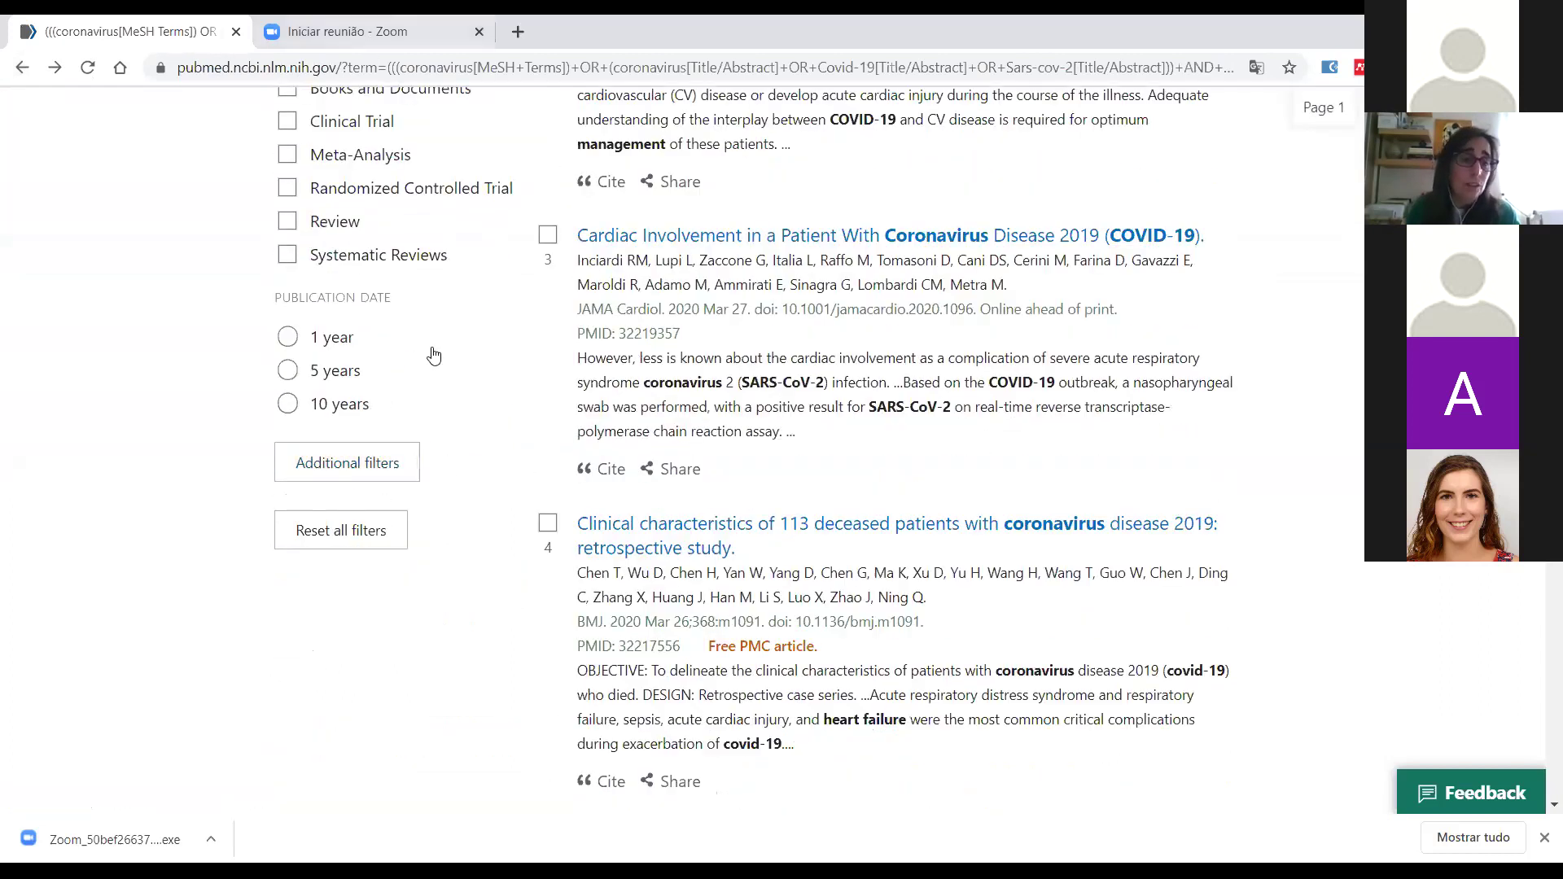
scroll(265, 356, "up", 6)
scroll(204, 385, "down", 5)
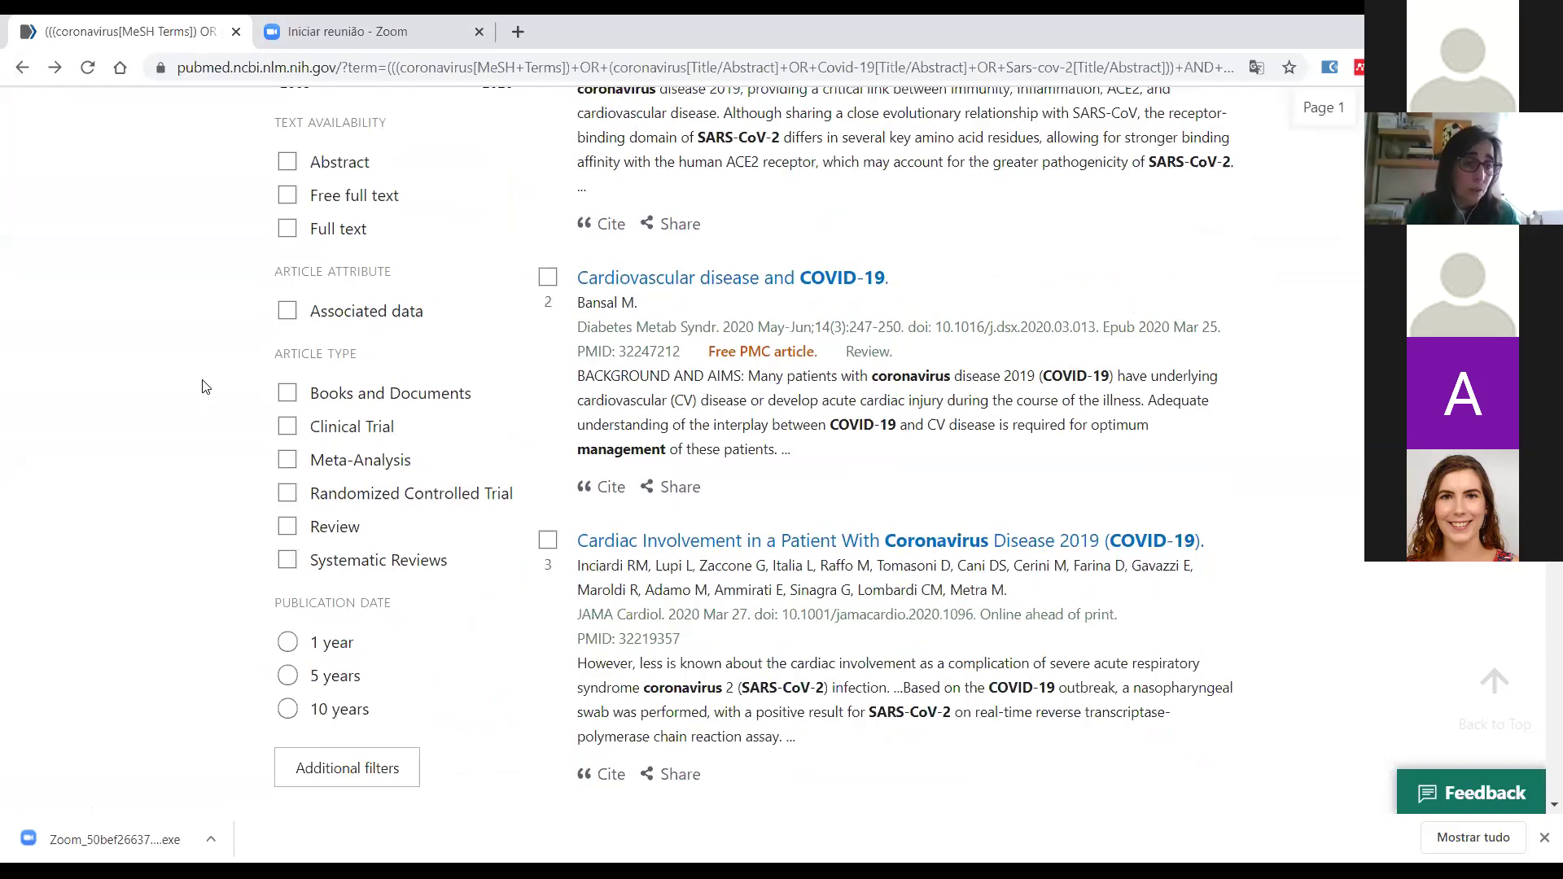
left_click(324, 462)
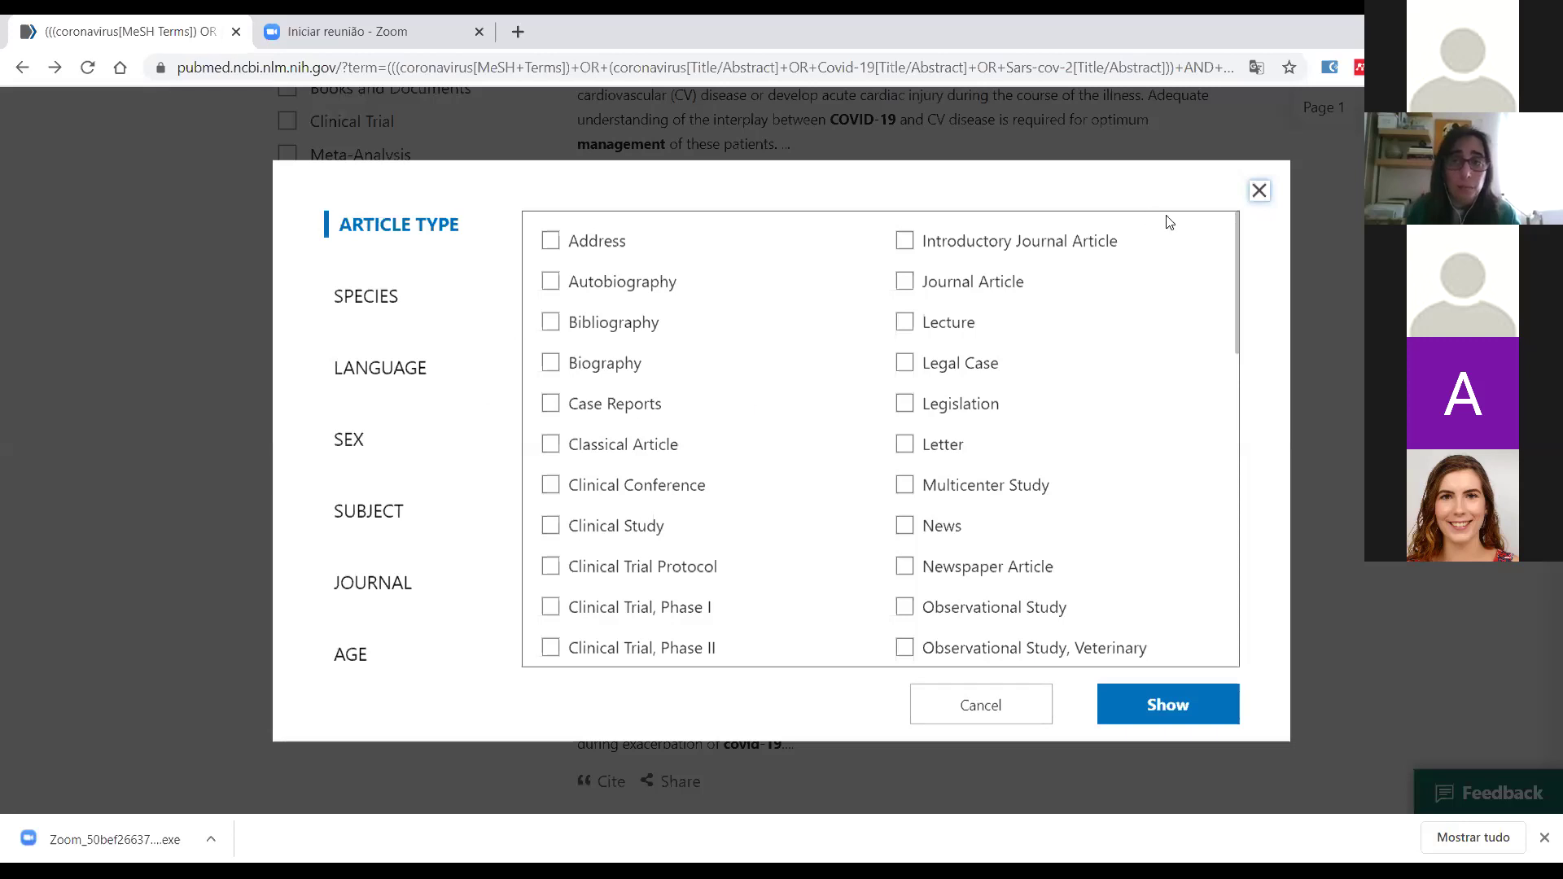
Close the additional filters without applying any and look over the filters listed beside the search results
left_click(1260, 190)
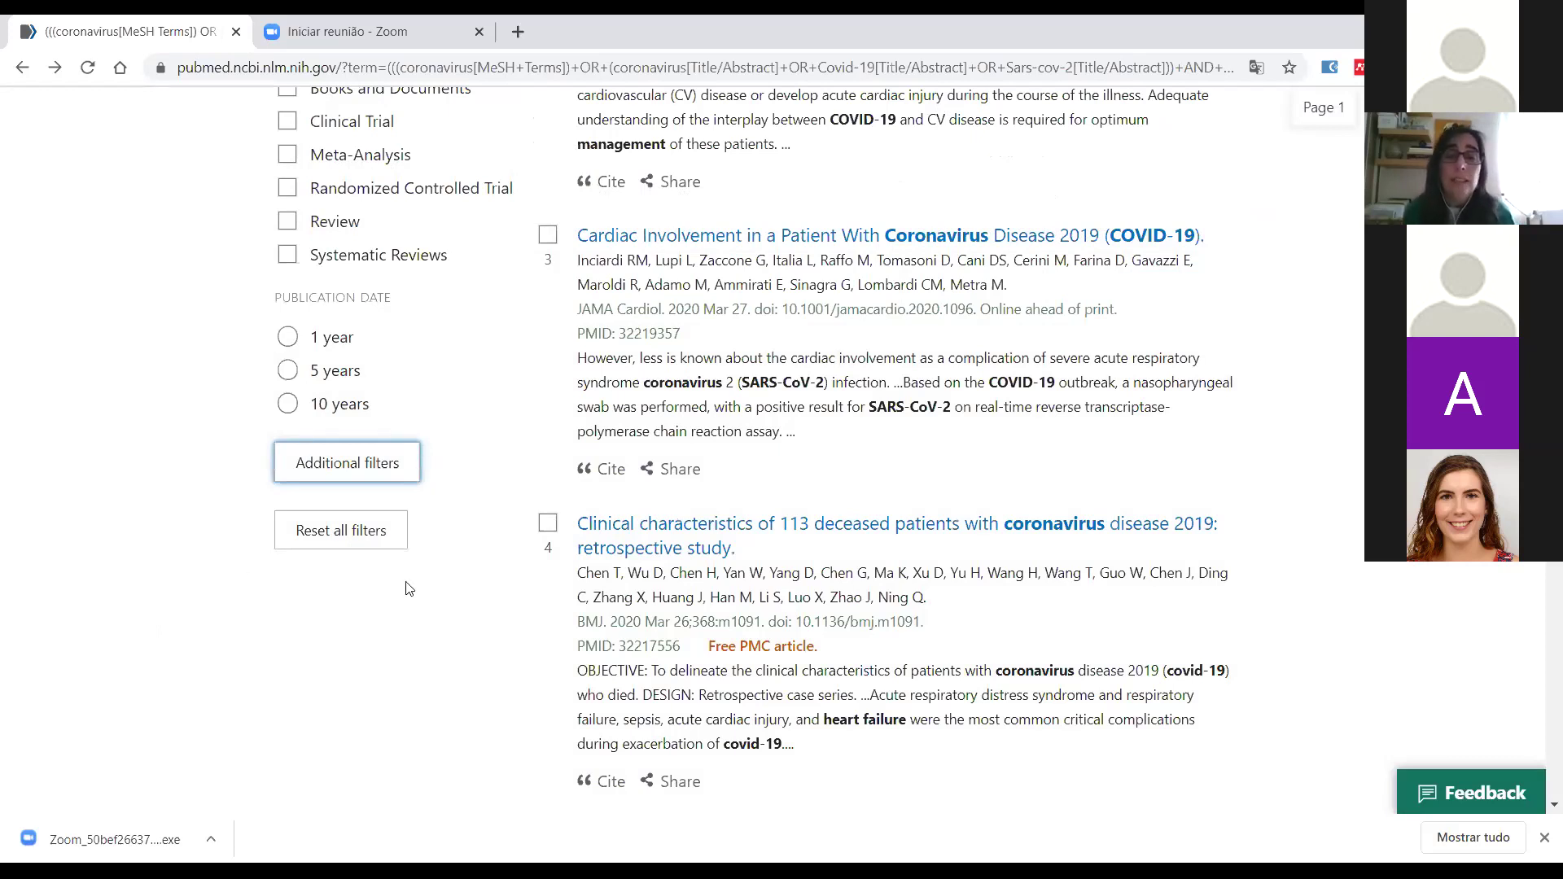
scroll(444, 578, "up", 5)
scroll(610, 619, "up", 6)
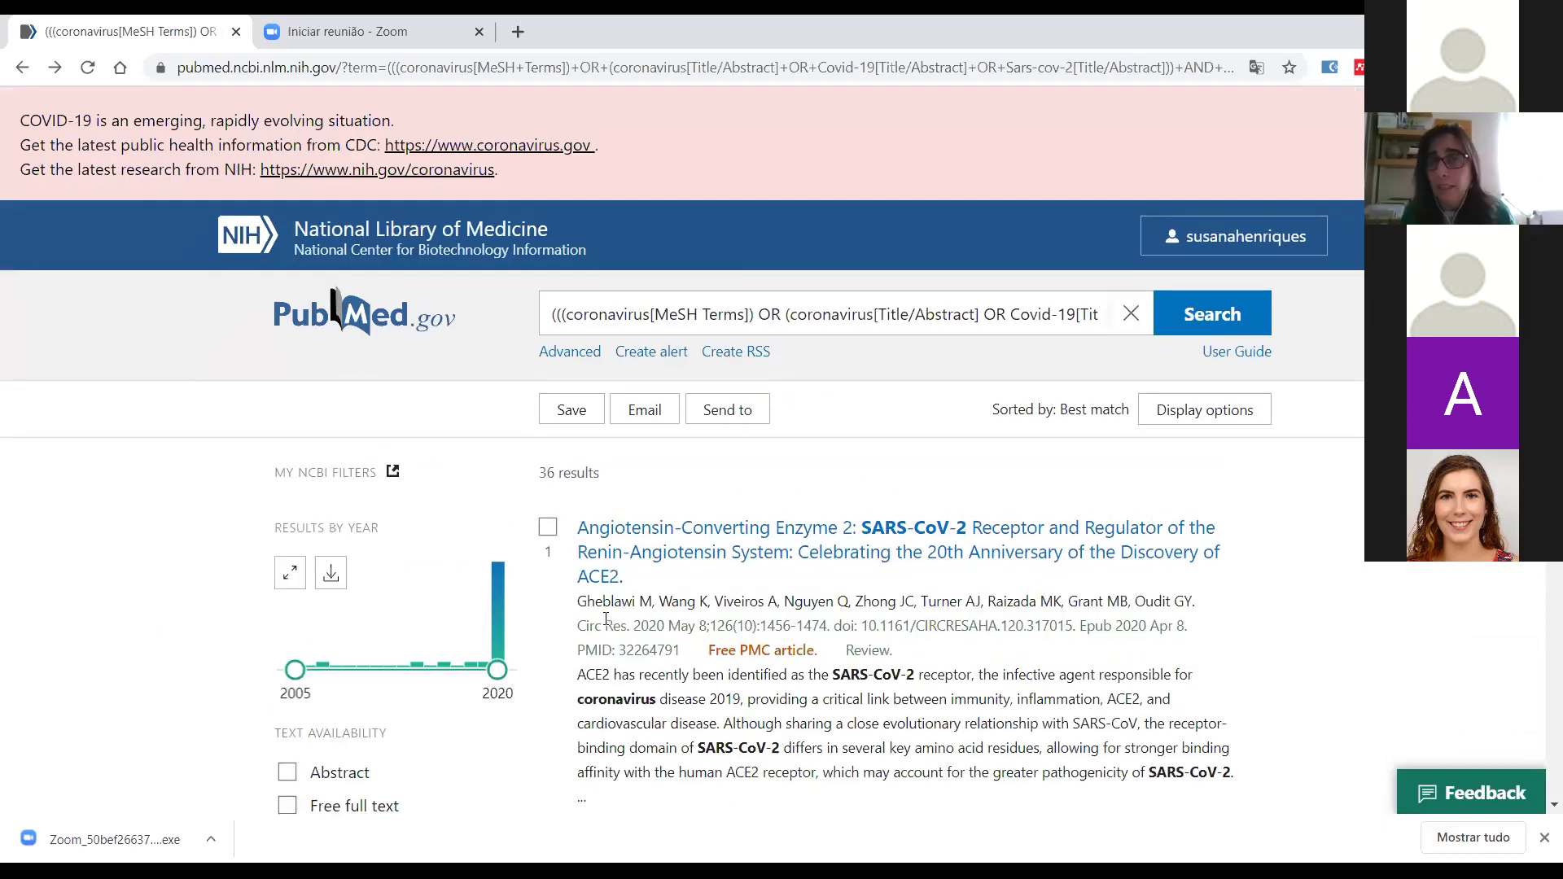
scroll(455, 692, "down", 12)
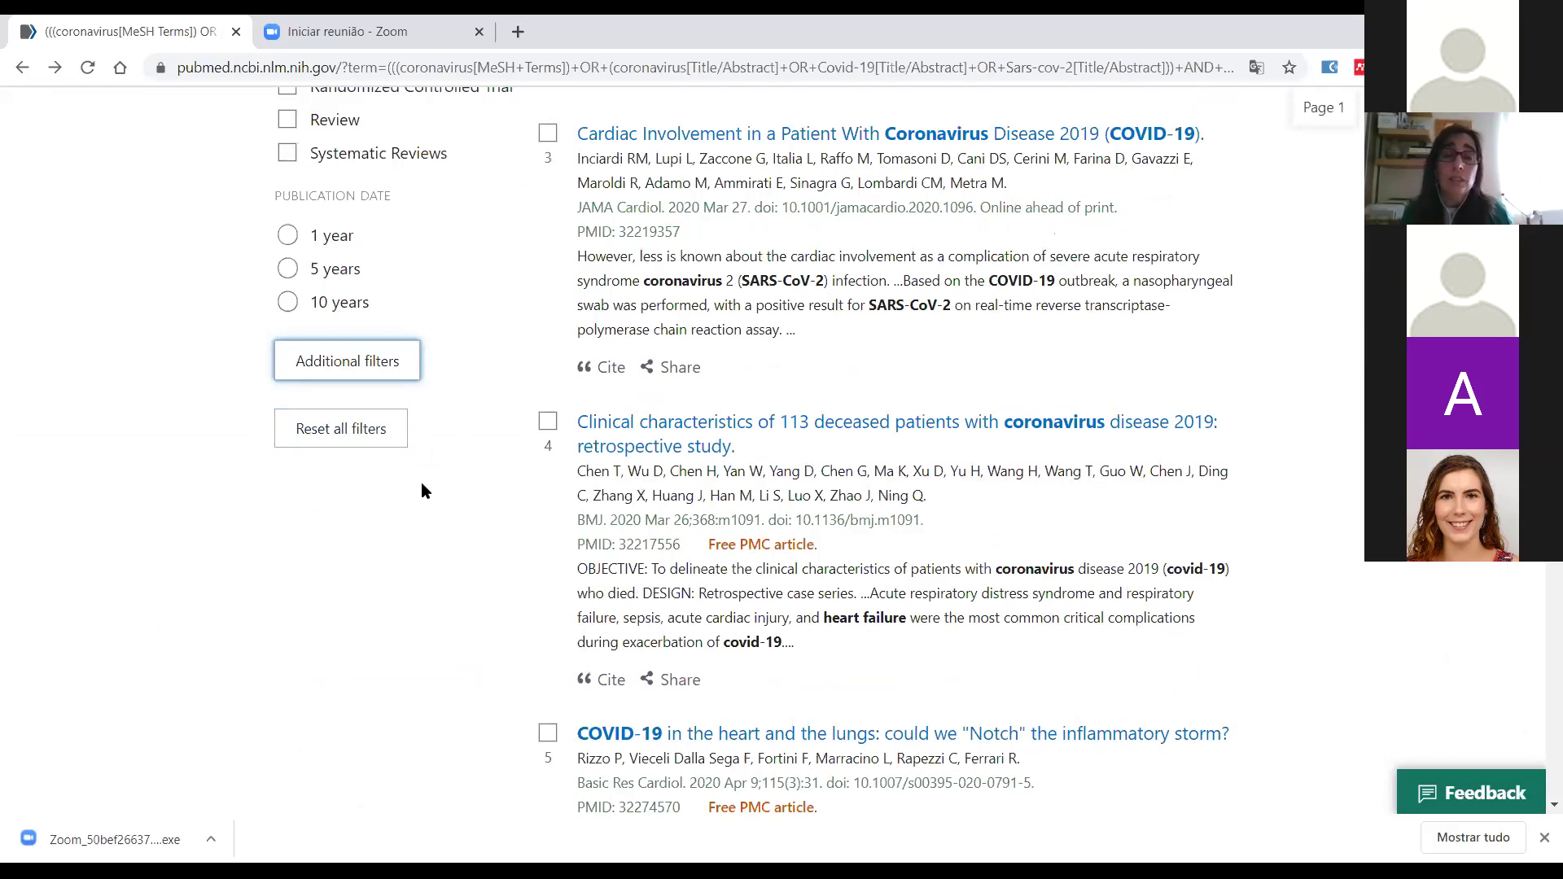
scroll(422, 486, "up", 10)
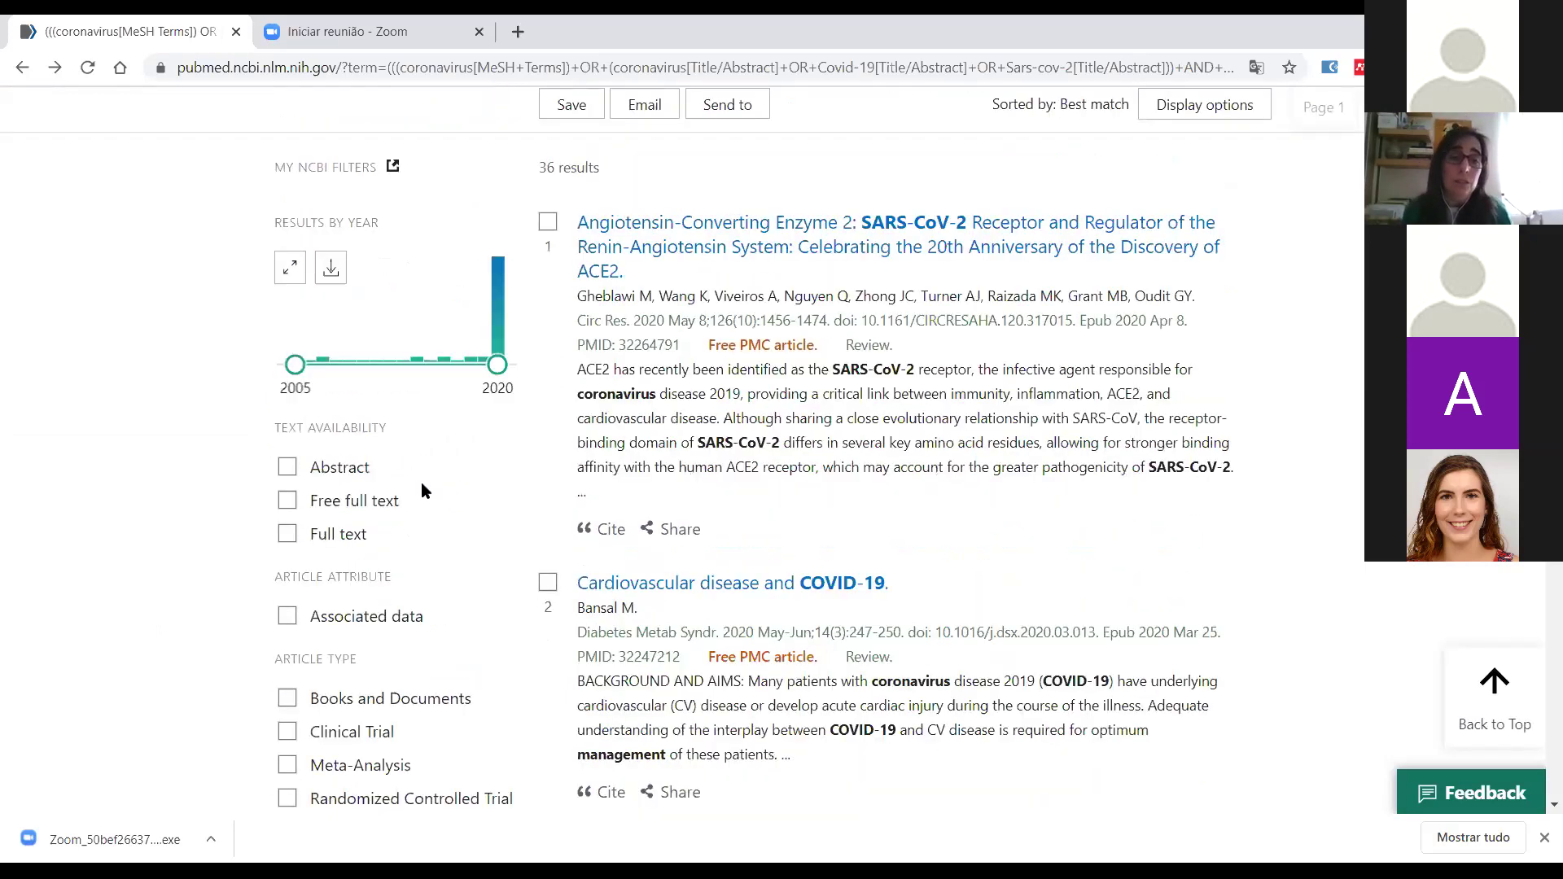
scroll(422, 482, "down", 2)
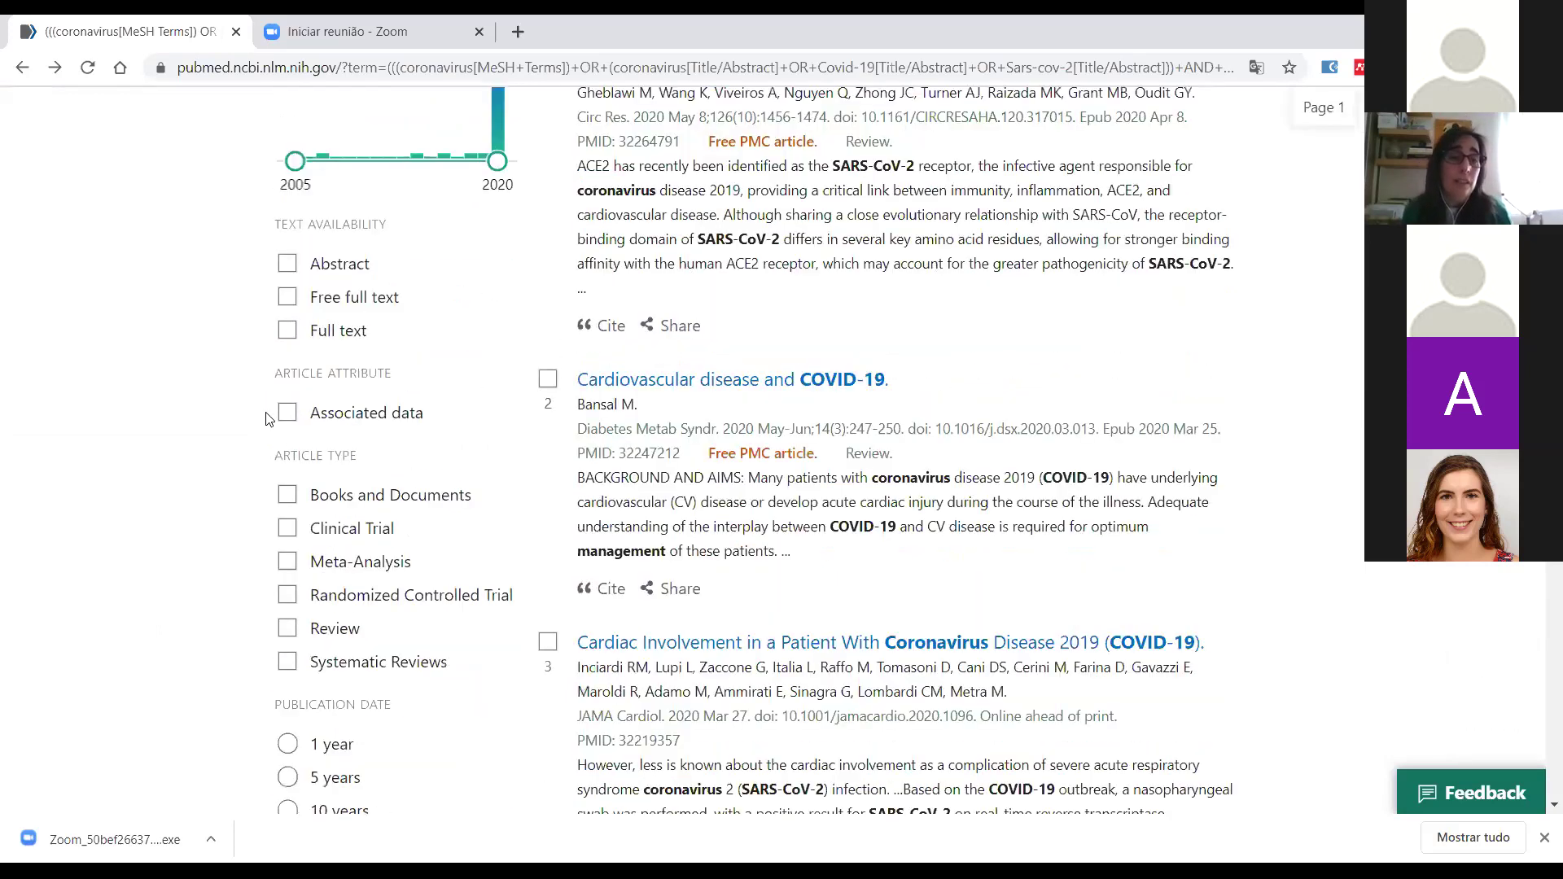
Limit the search results to Full text availability, check the filtered list, and reset all filters
left_click(286, 333)
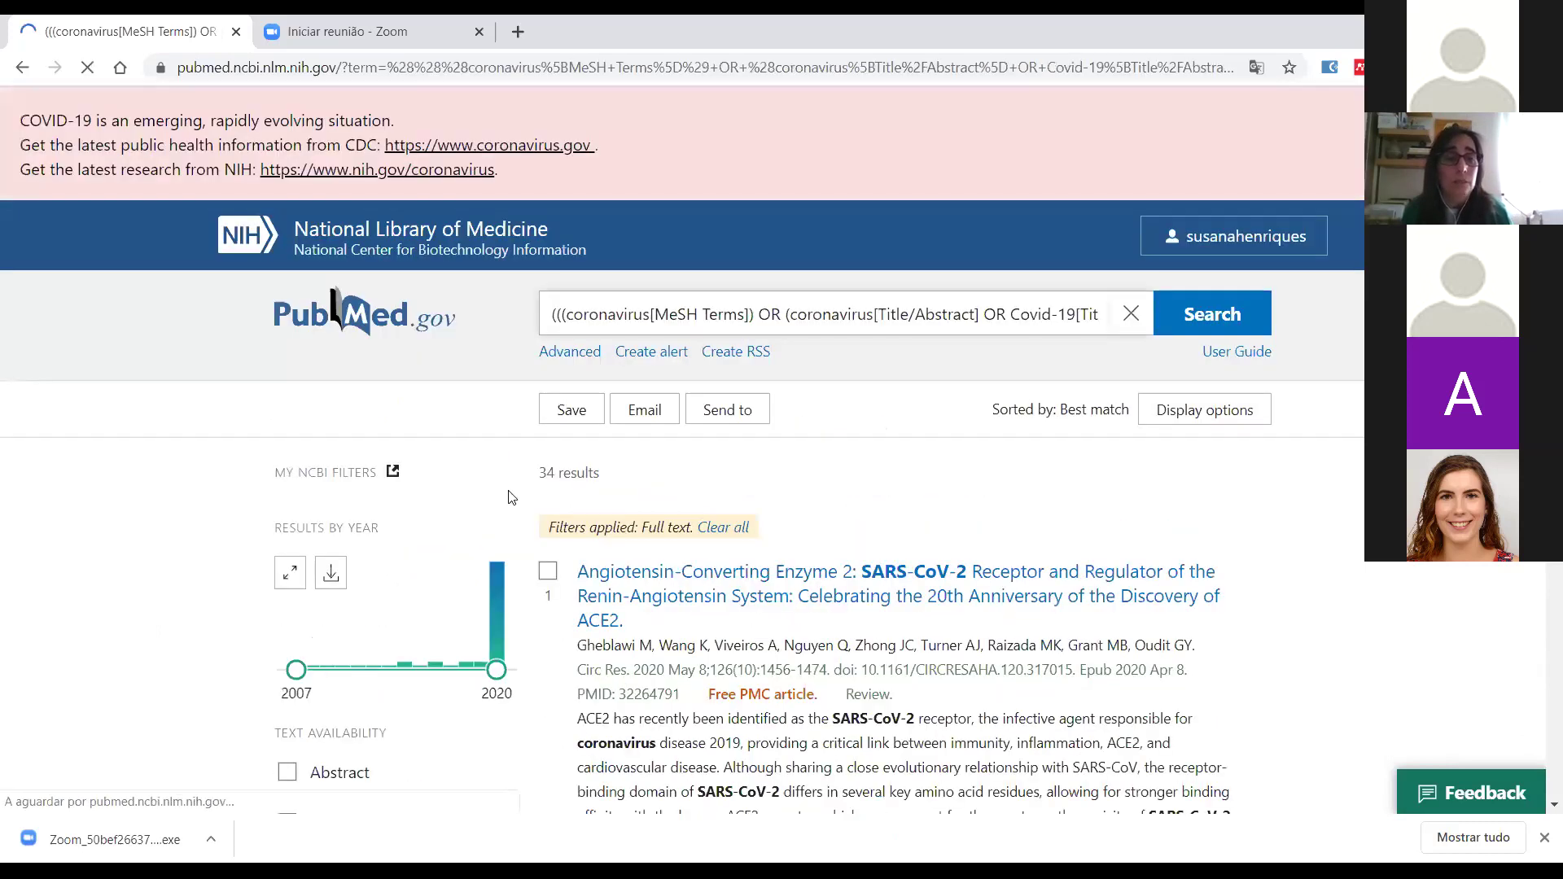
scroll(505, 492, "down", 8)
scroll(521, 407, "up", 7)
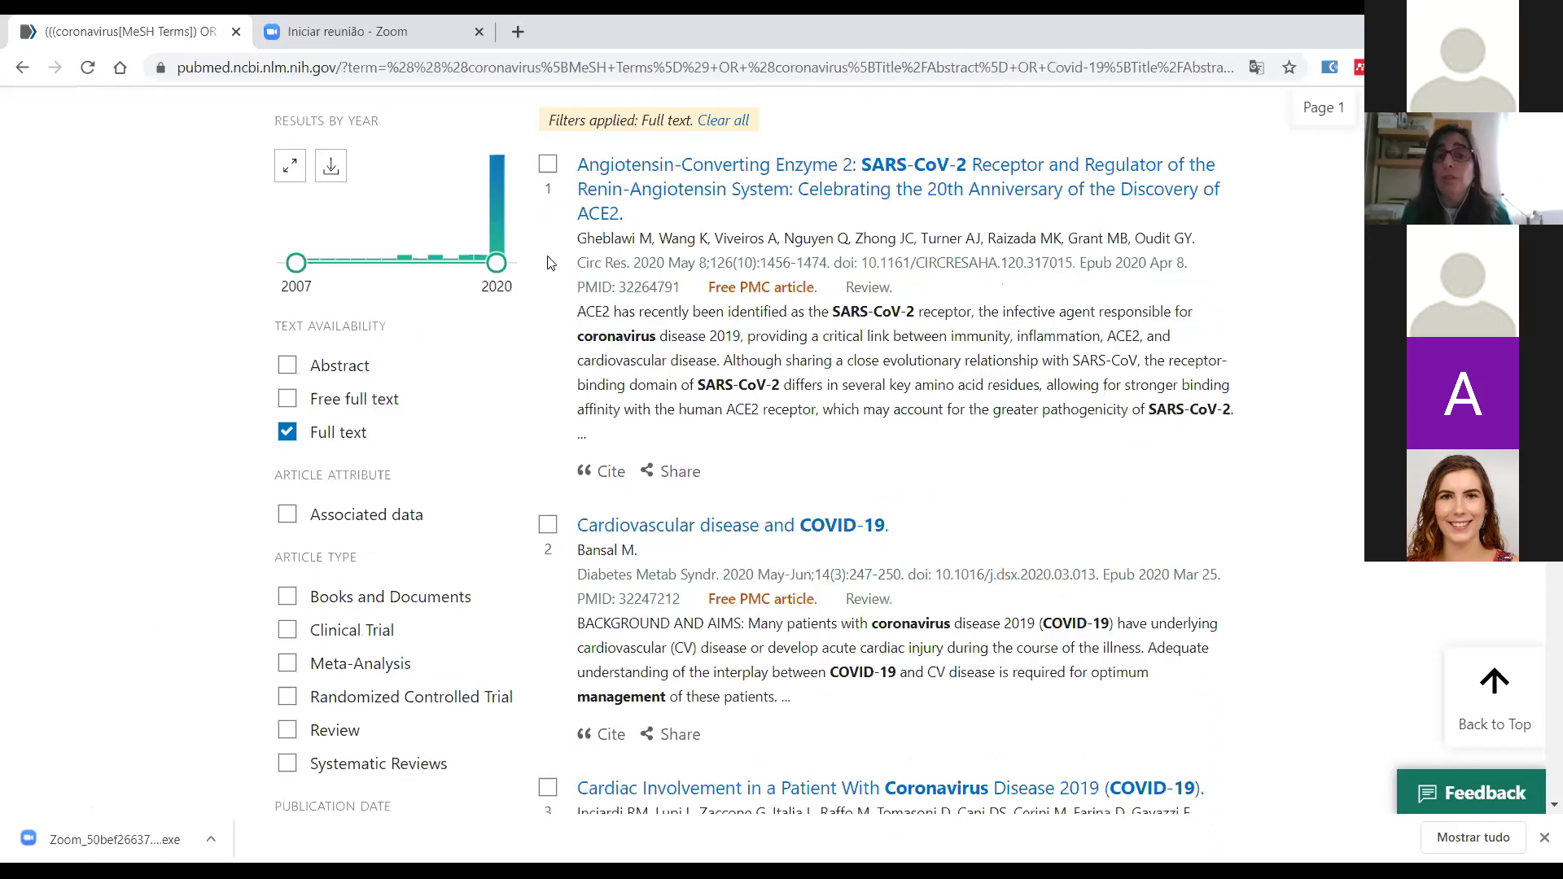
scroll(556, 355, "up", 4)
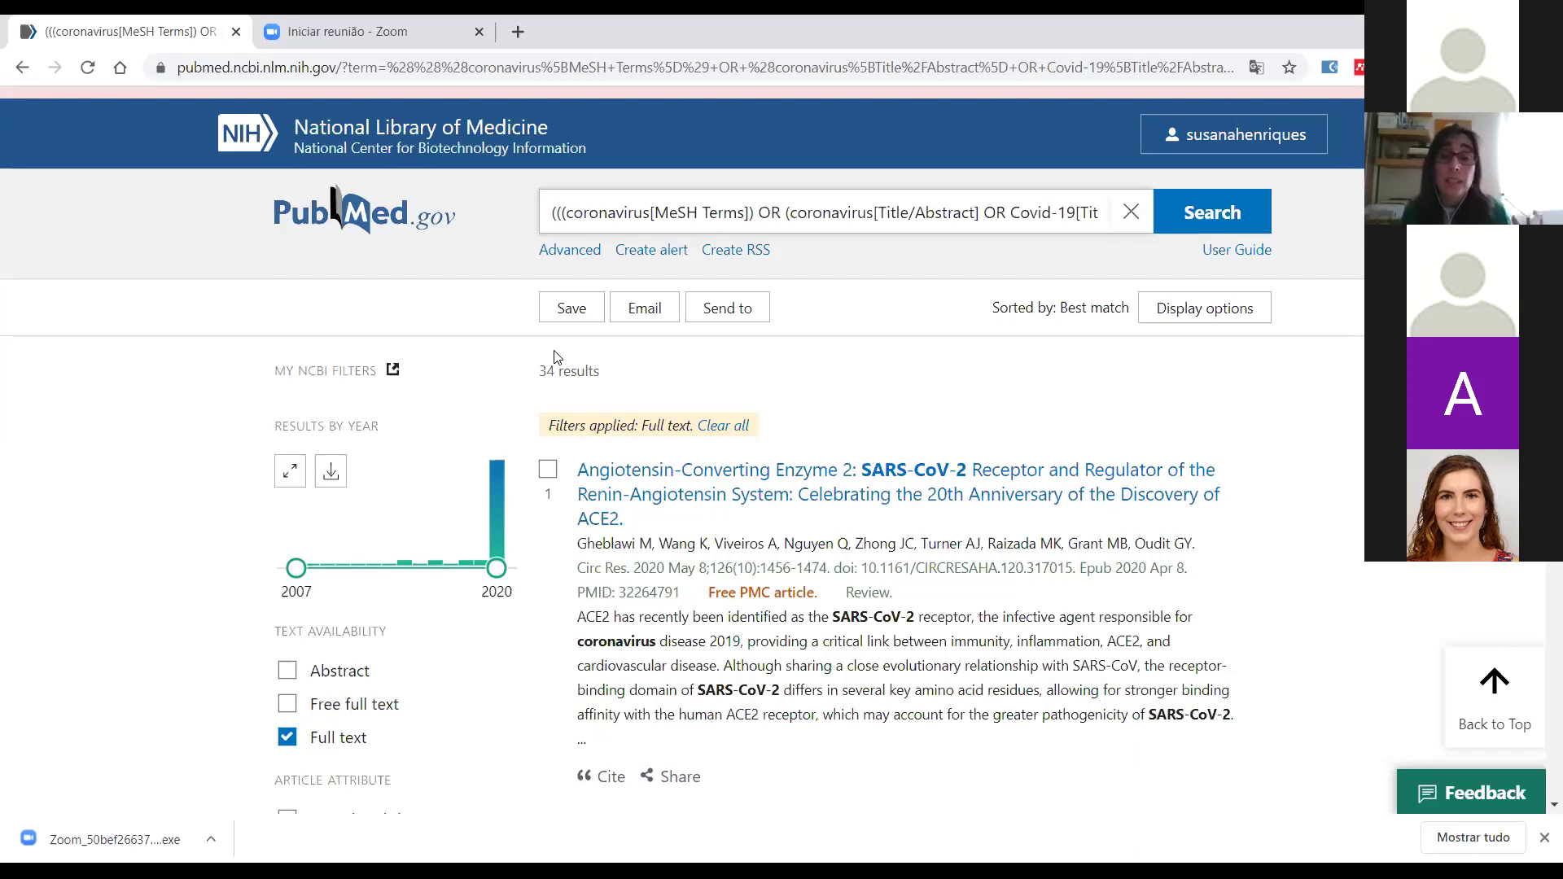
scroll(556, 356, "down", 10)
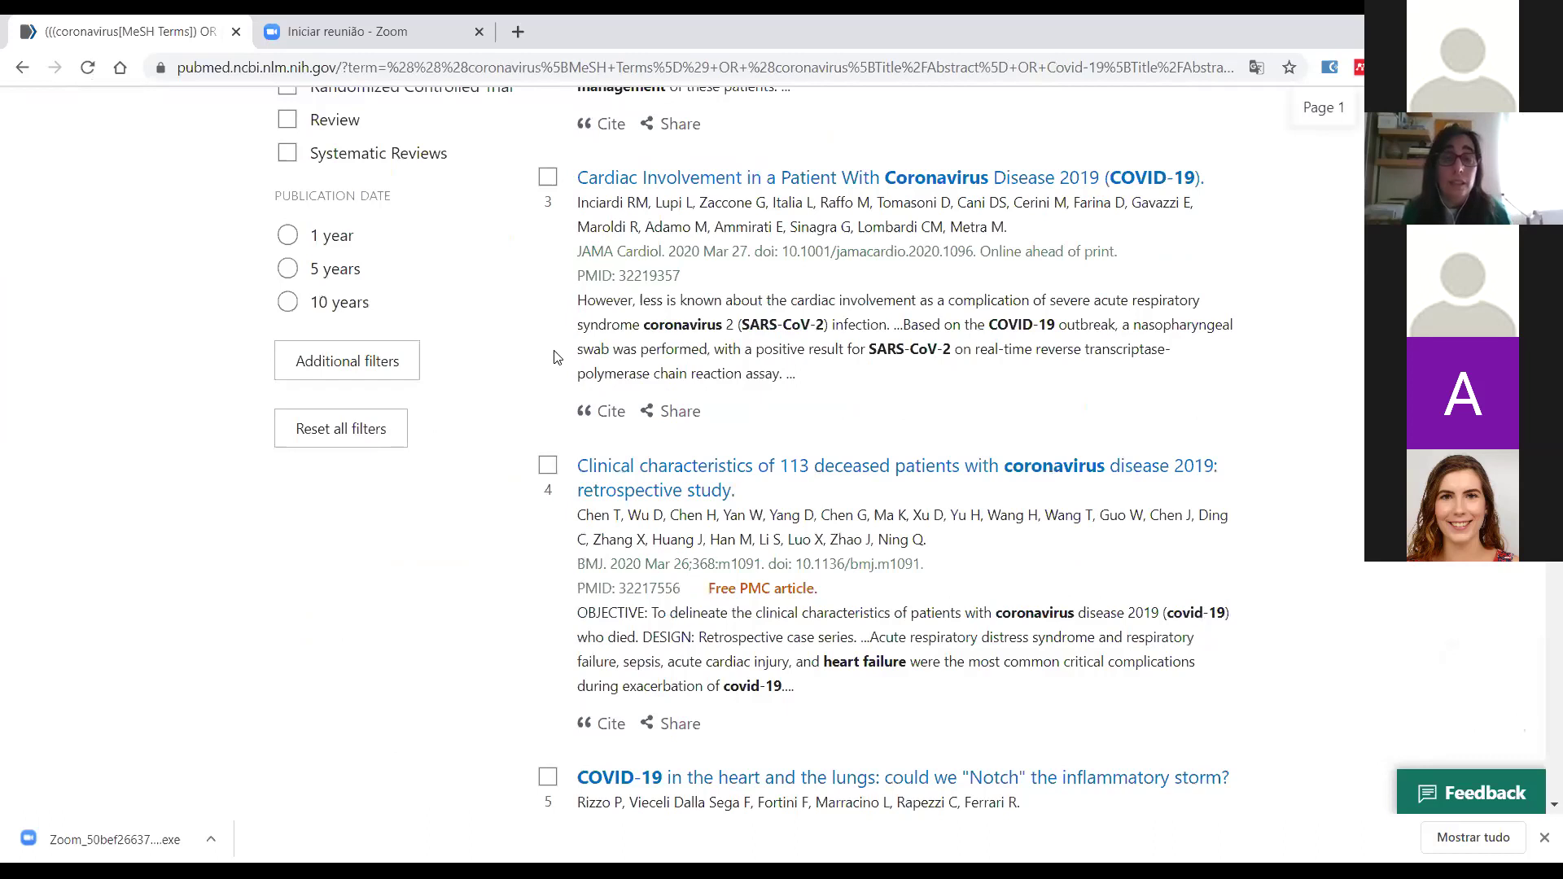
left_click(324, 433)
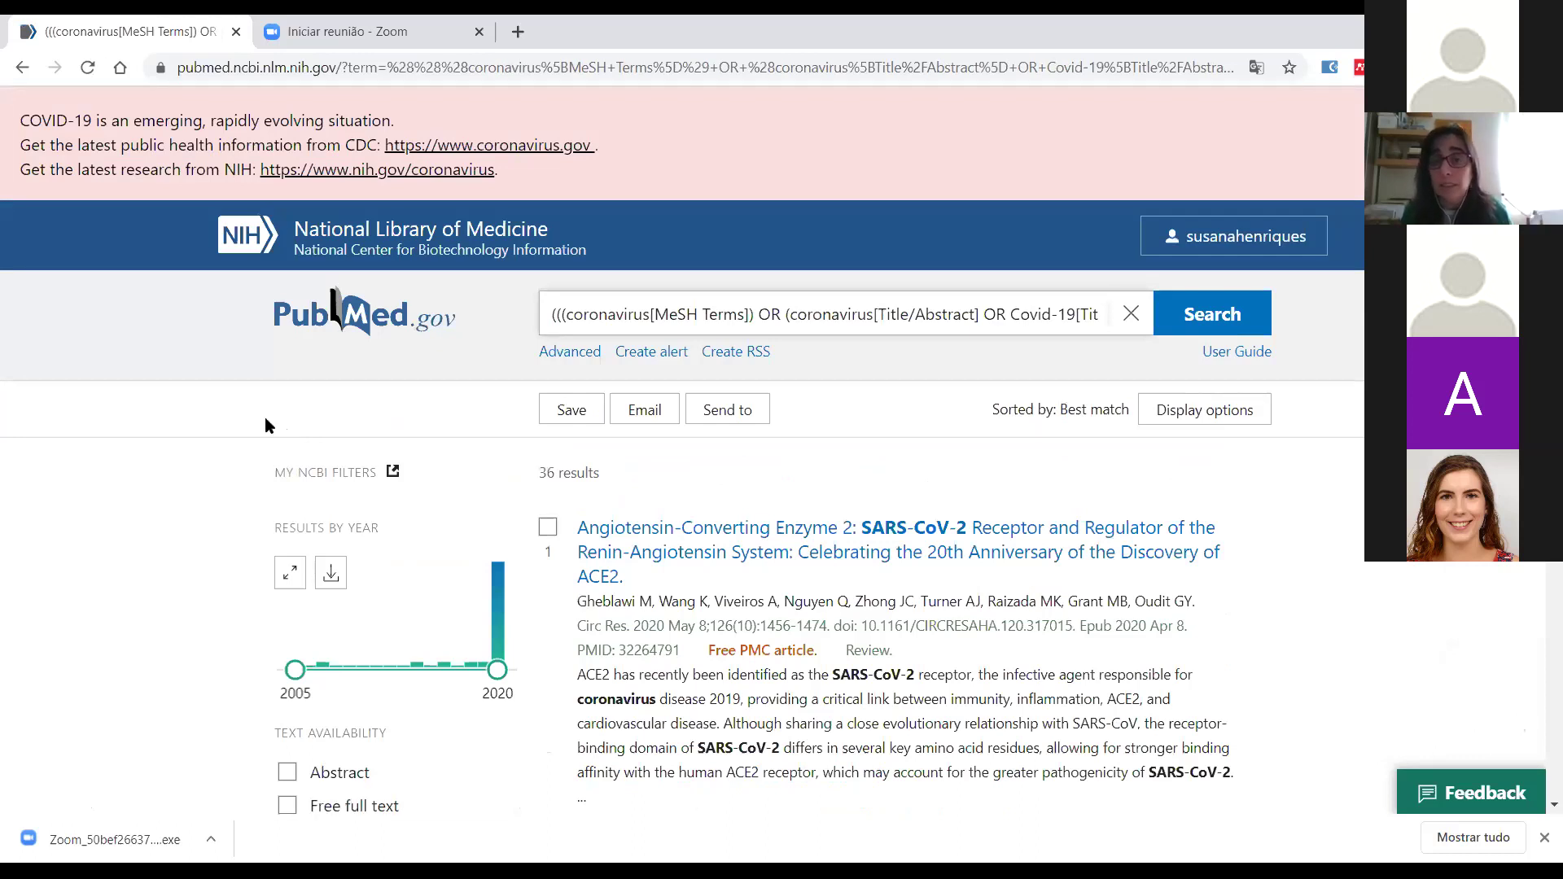
Open the first result, the review on Angiotensin-Converting Enzyme 2 and SARS-CoV-2, and look through its abstract, figures and full text links
scroll(265, 416, "down", 1)
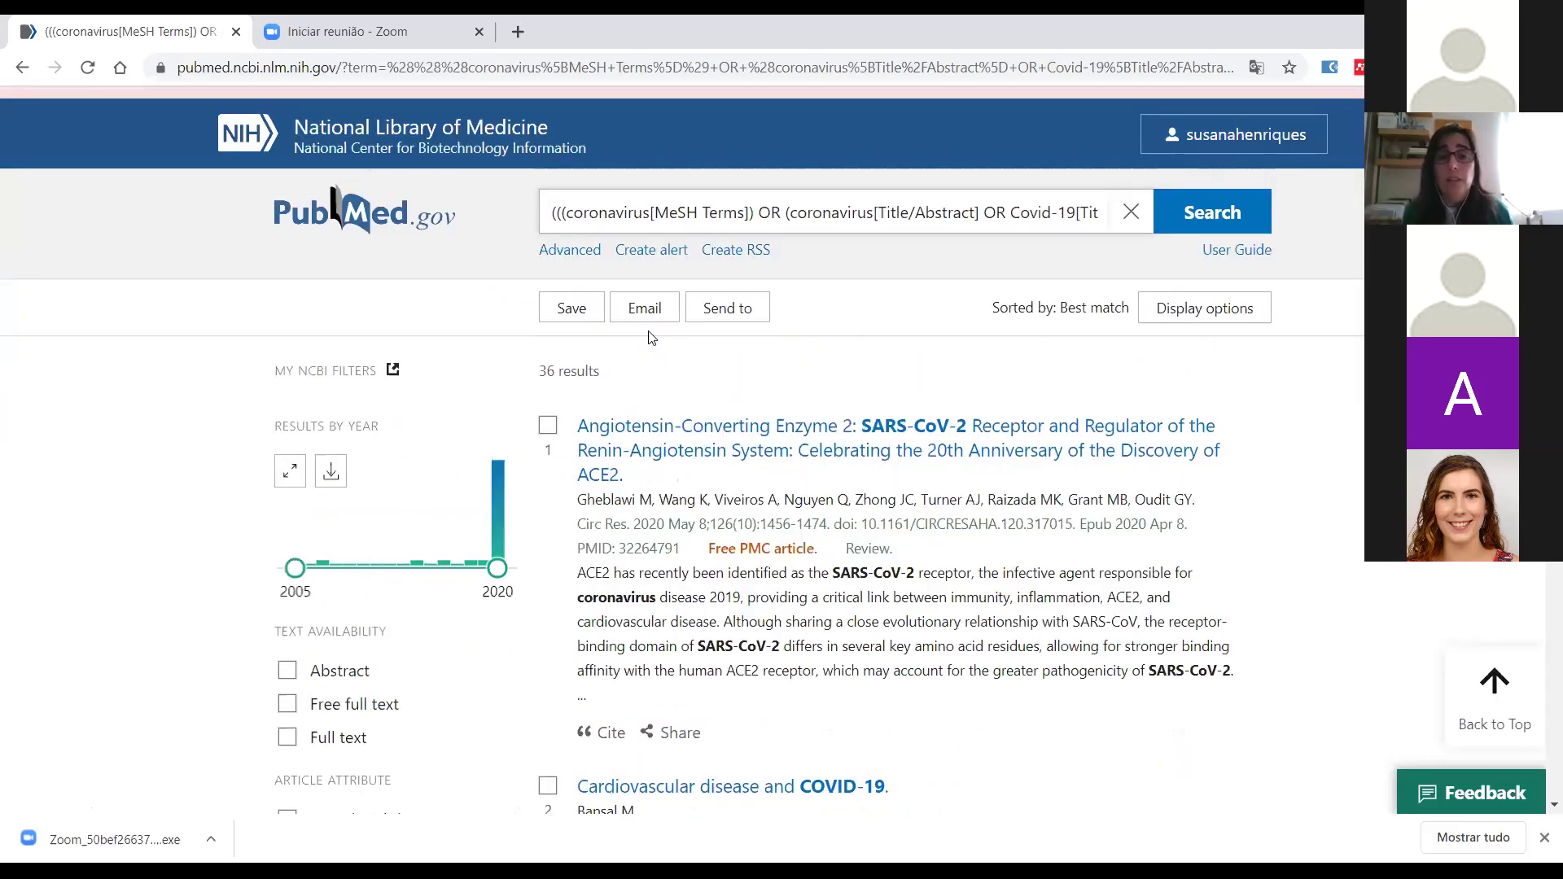
left_click(660, 433)
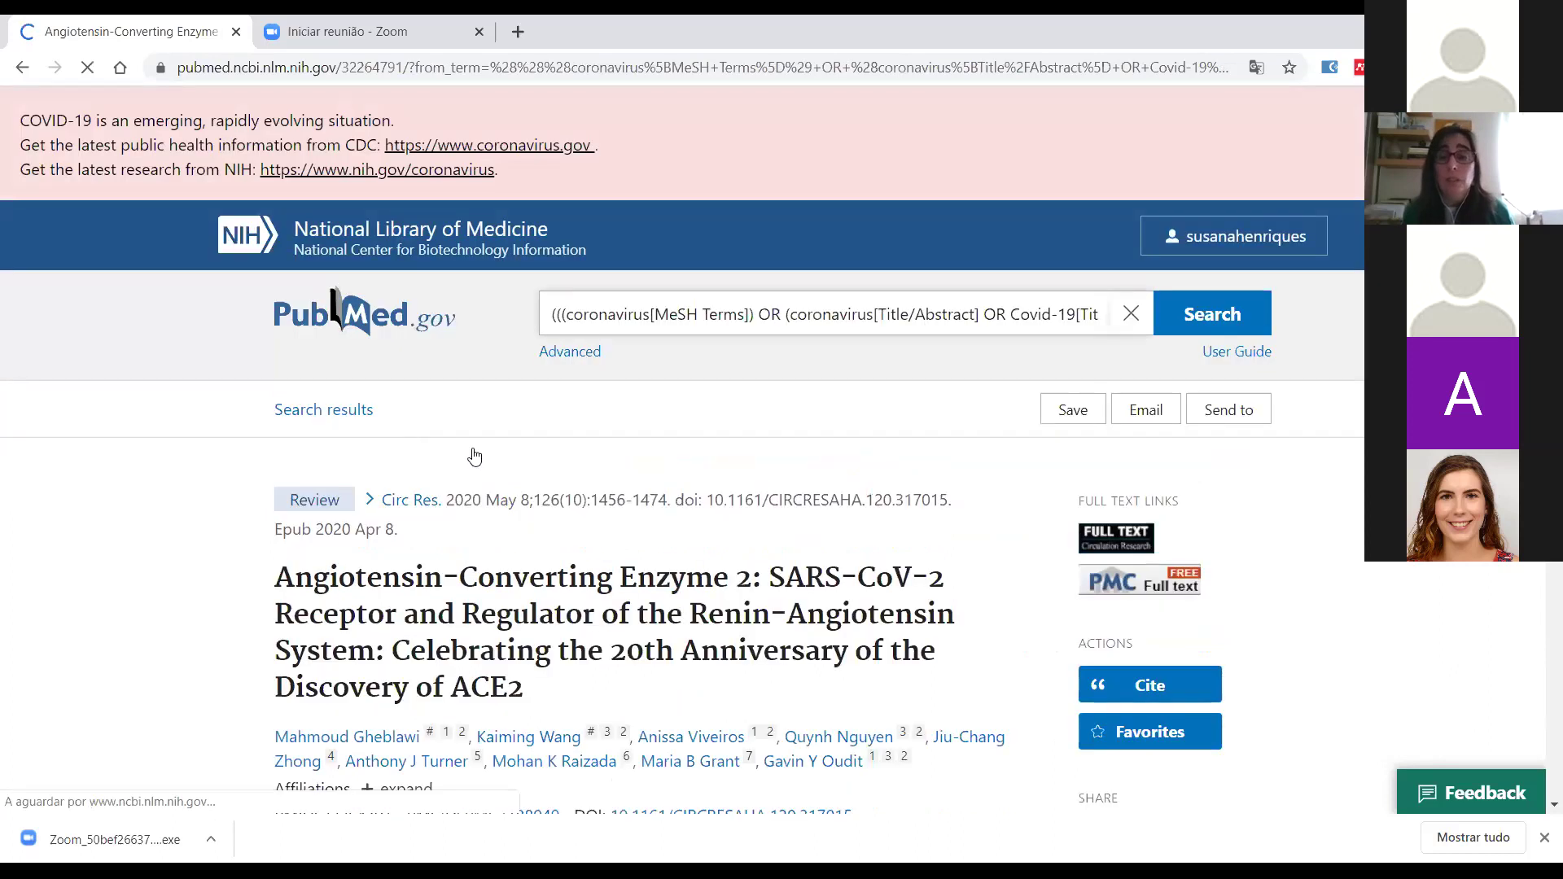
scroll(1122, 513, "down", 2)
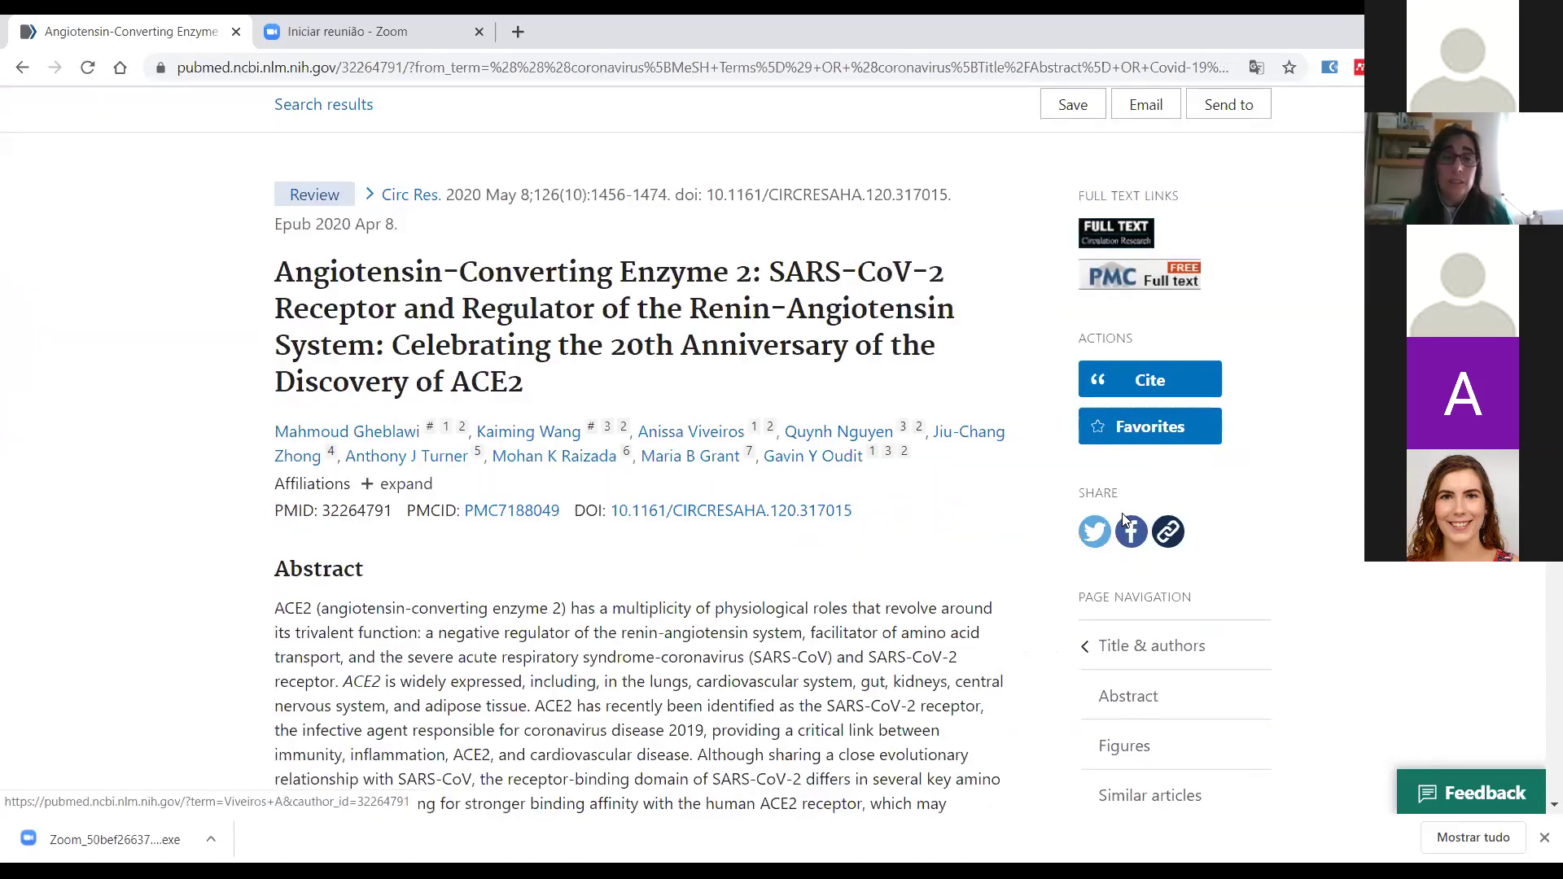
scroll(1123, 517, "down", 7)
scroll(1125, 519, "up", 1)
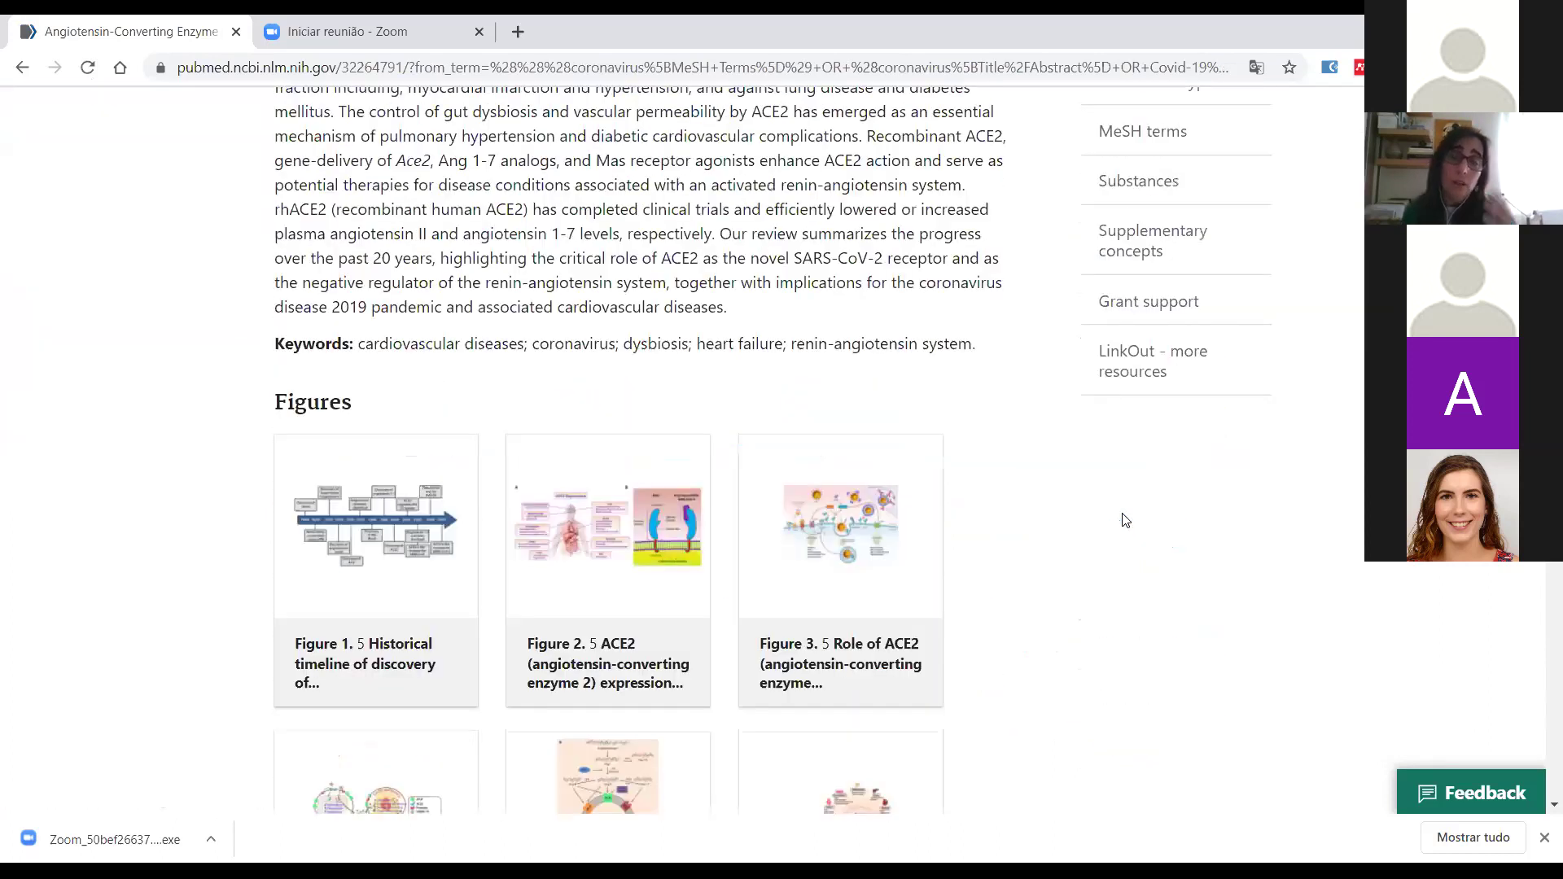
scroll(1125, 520, "up", 8)
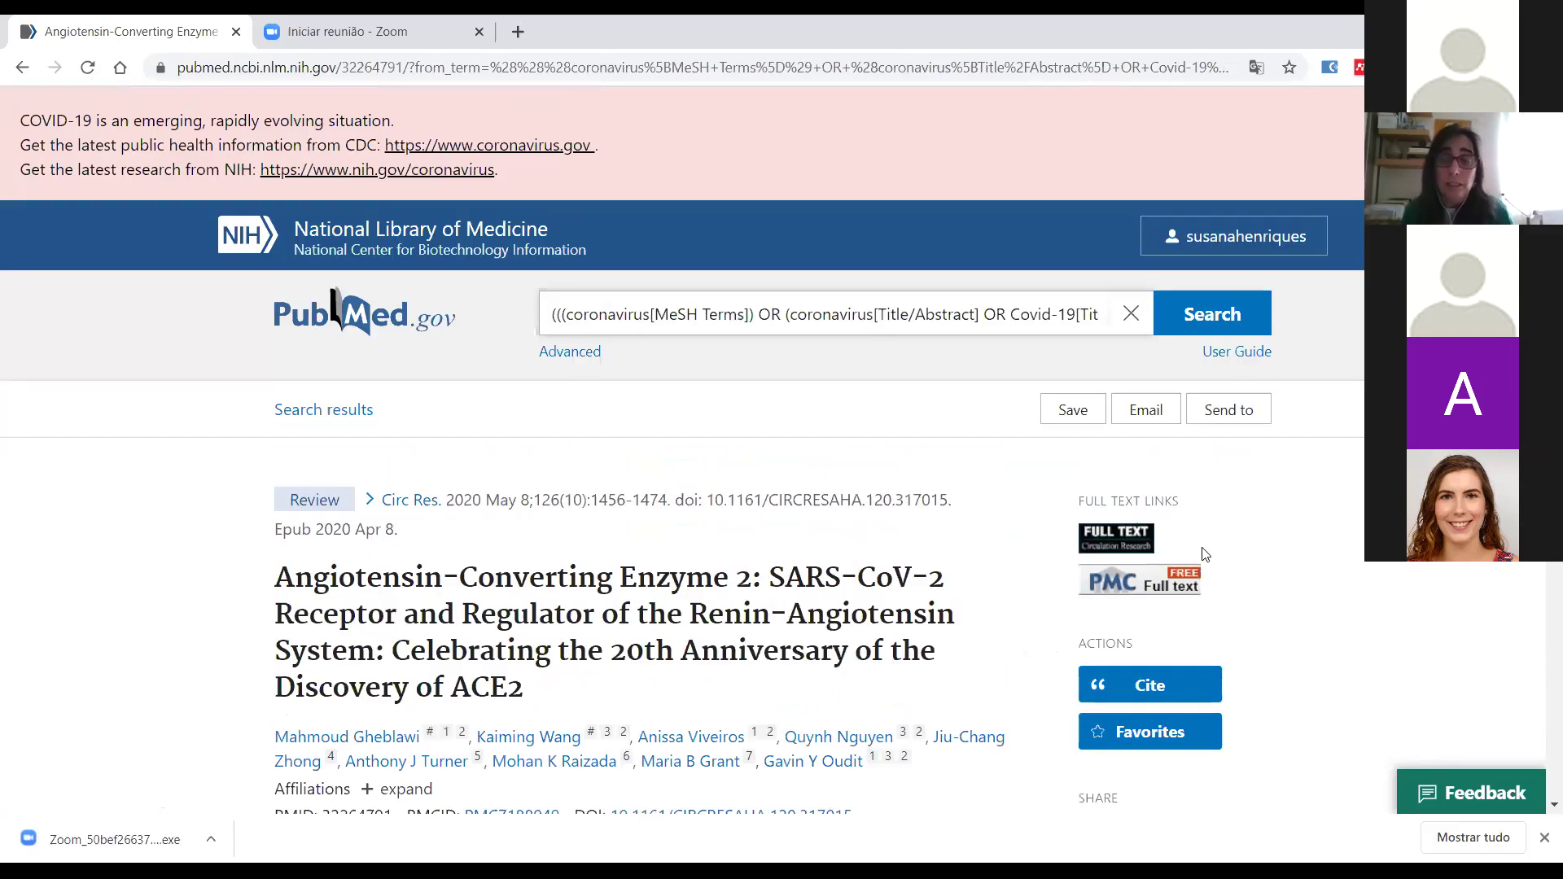
scroll(1209, 557, "down", 1)
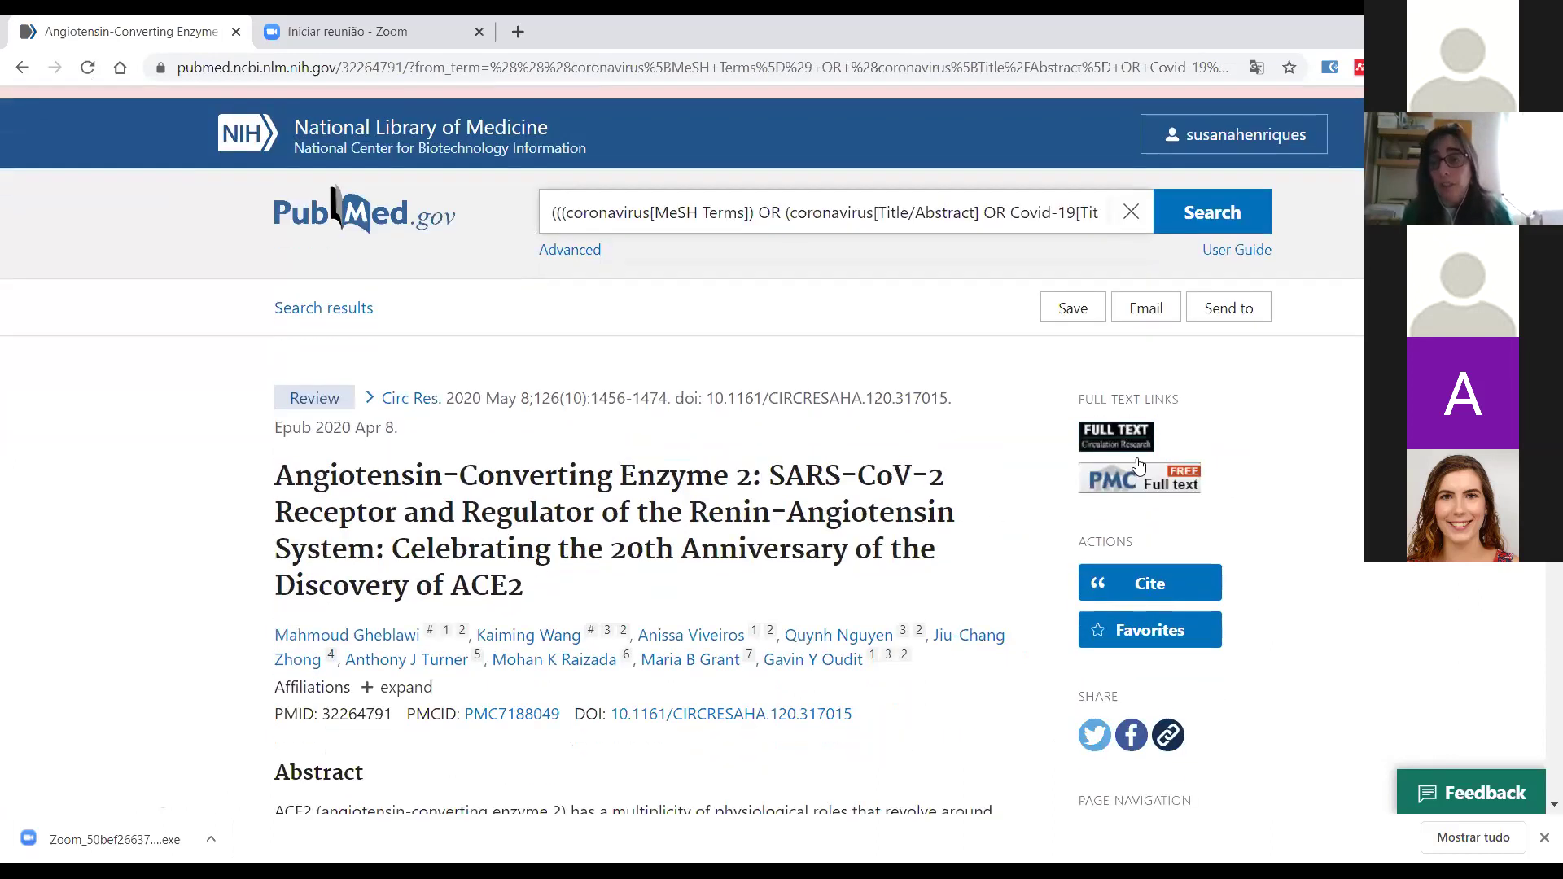